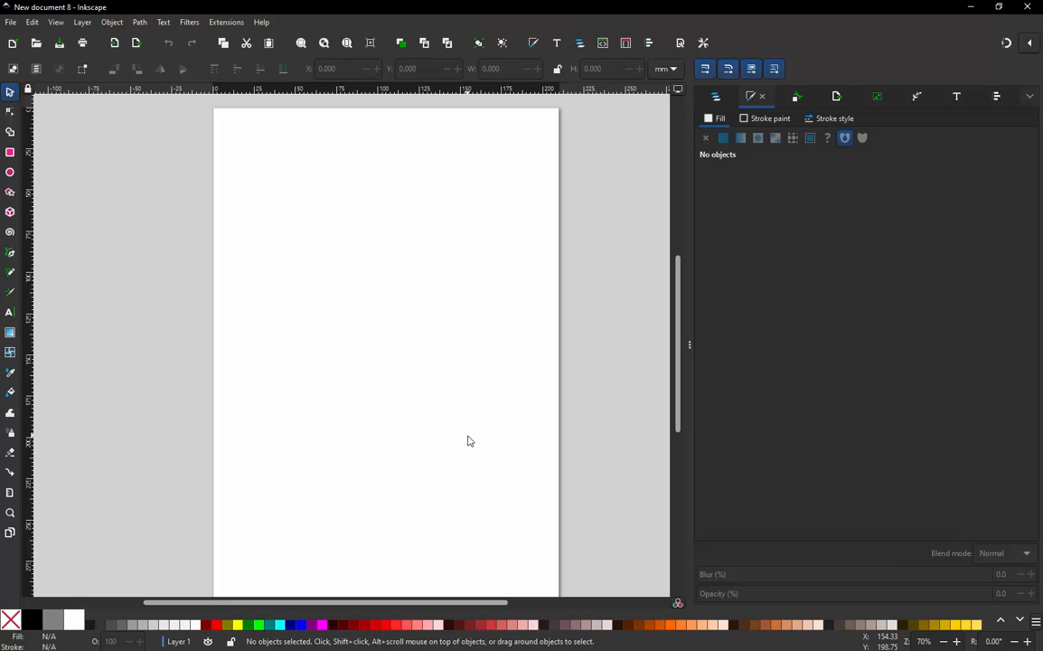
- Import "New logo Bgr-ALP 2012 (Blue) [Converted].ai" from the Desktop using the internal import with all pages and embedded images
left_click(10, 21)
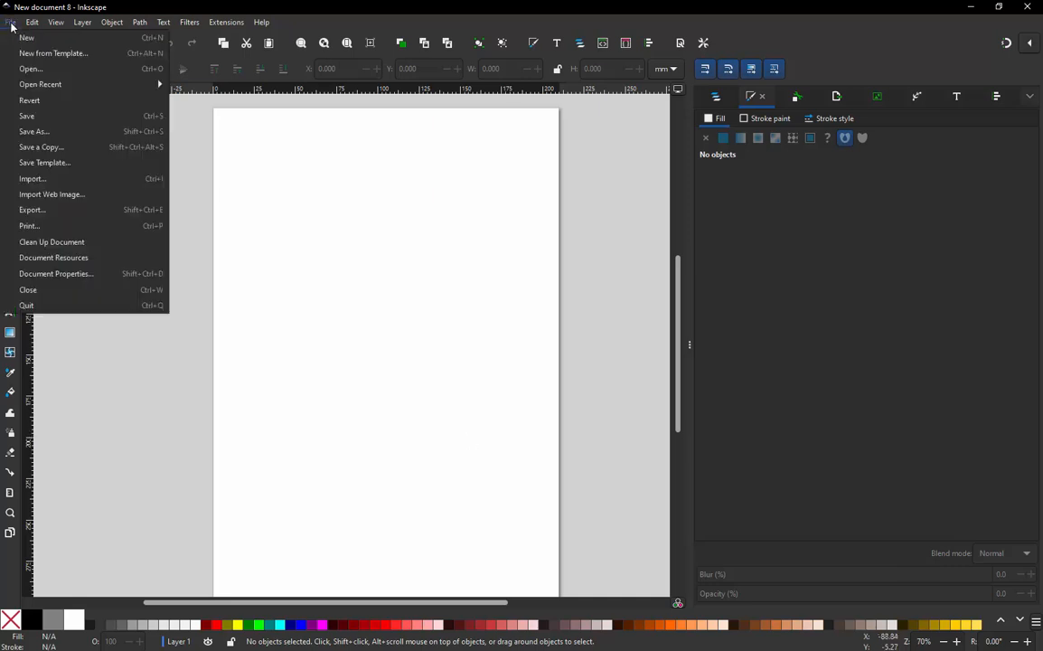
left_click(52, 179)
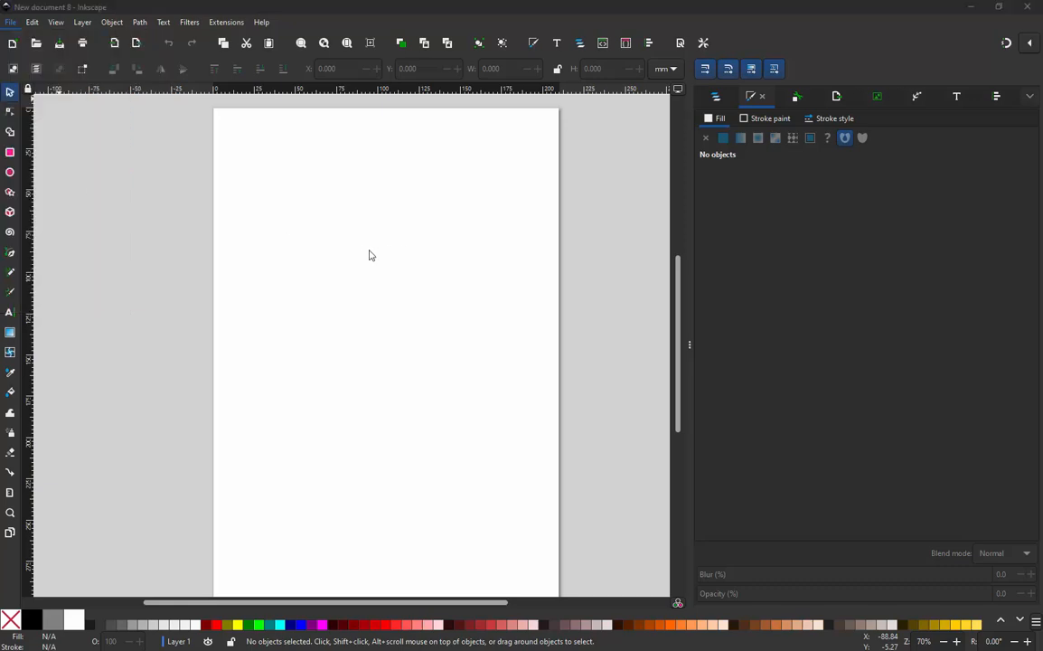
scroll(196, 147, "down", 5)
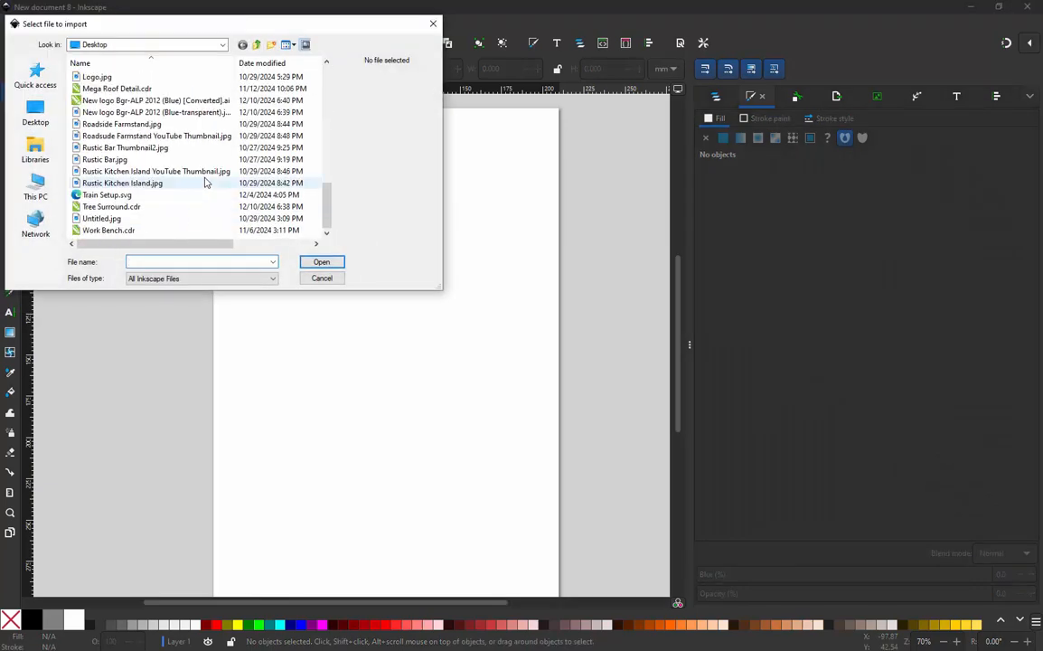
double_click(145, 100)
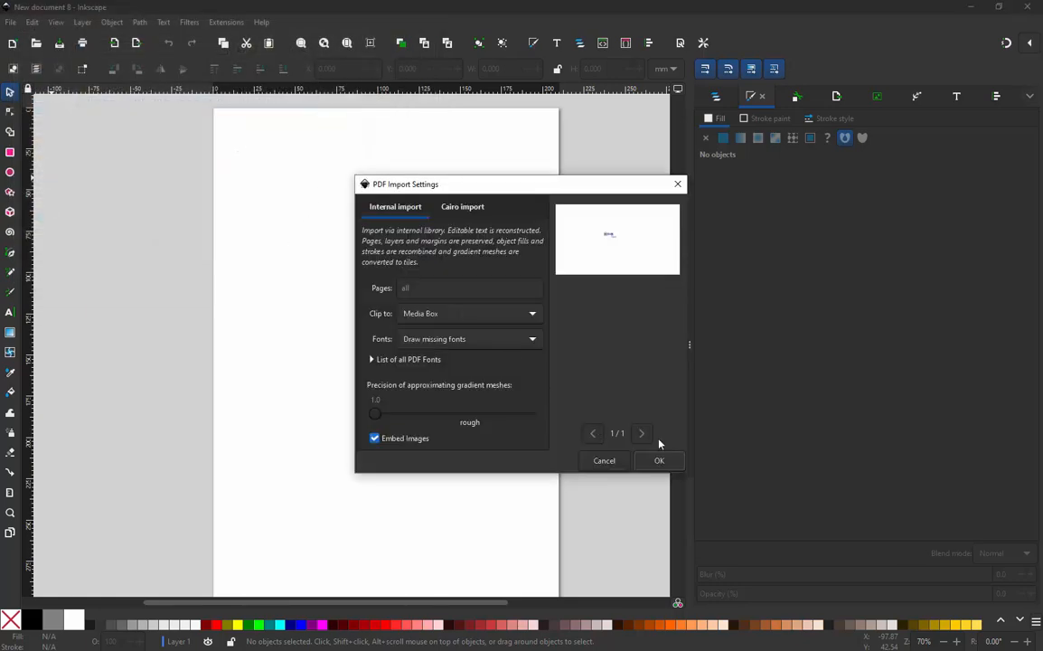
left_click(670, 460)
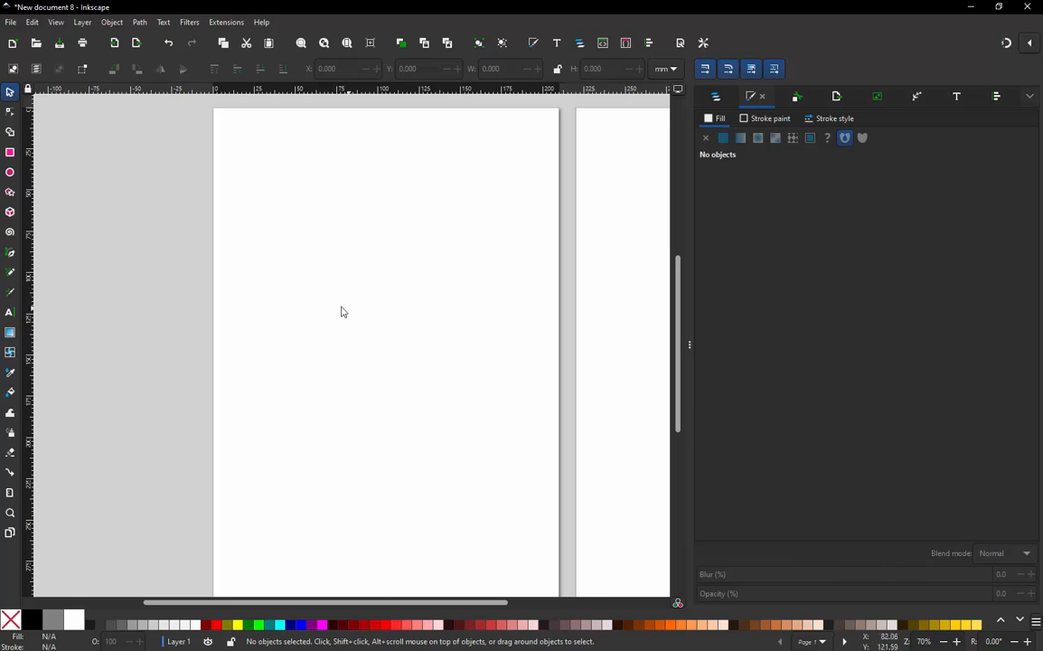
- Delete the Atchison Leather artwork and its "Quality Since 1908" tagline beneath the Berger company logo
scroll(295, 329, "down", 3, "ctrl")
scroll(295, 328, "down", 1, "ctrl")
scroll(540, 321, "up", 2, "ctrl")
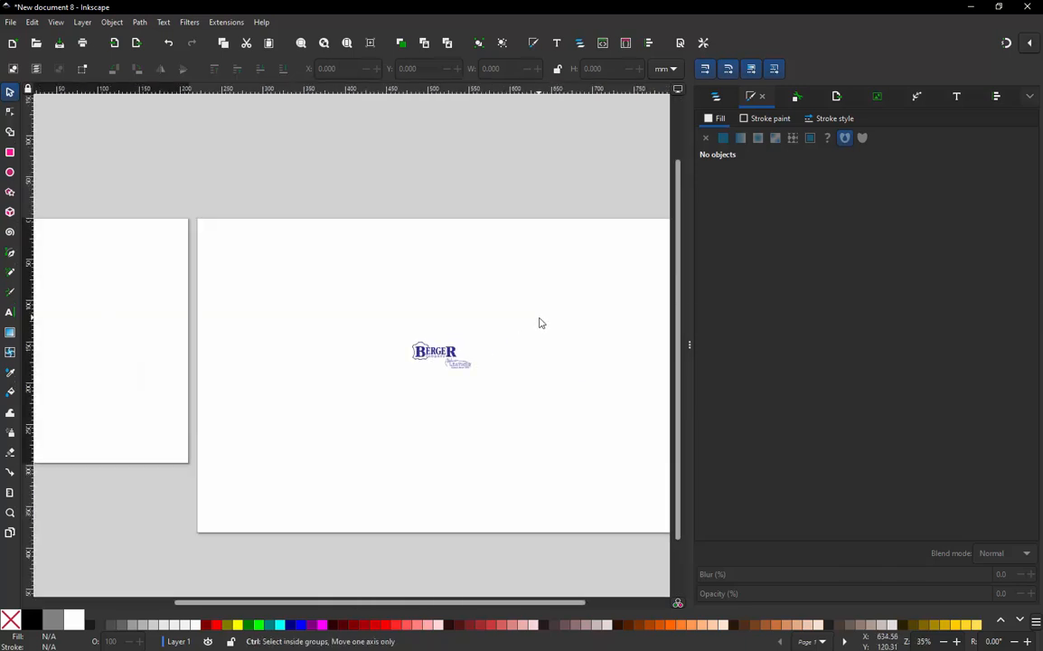
scroll(477, 310, "down", 1, "ctrl")
scroll(514, 320, "up", 1, "ctrl")
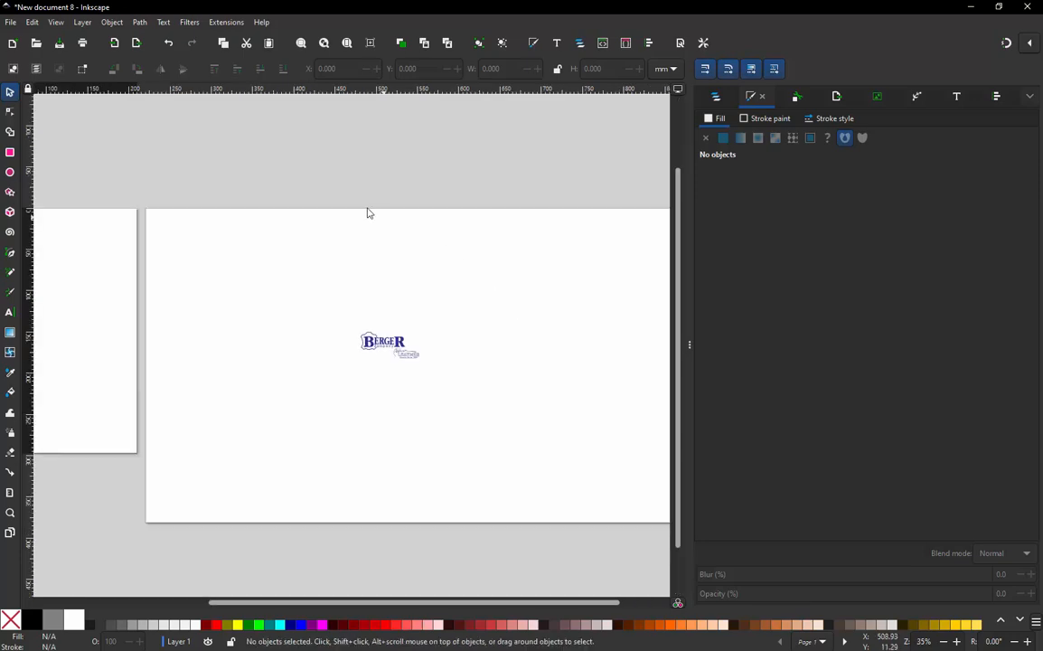
scroll(440, 349, "up", 2, "ctrl")
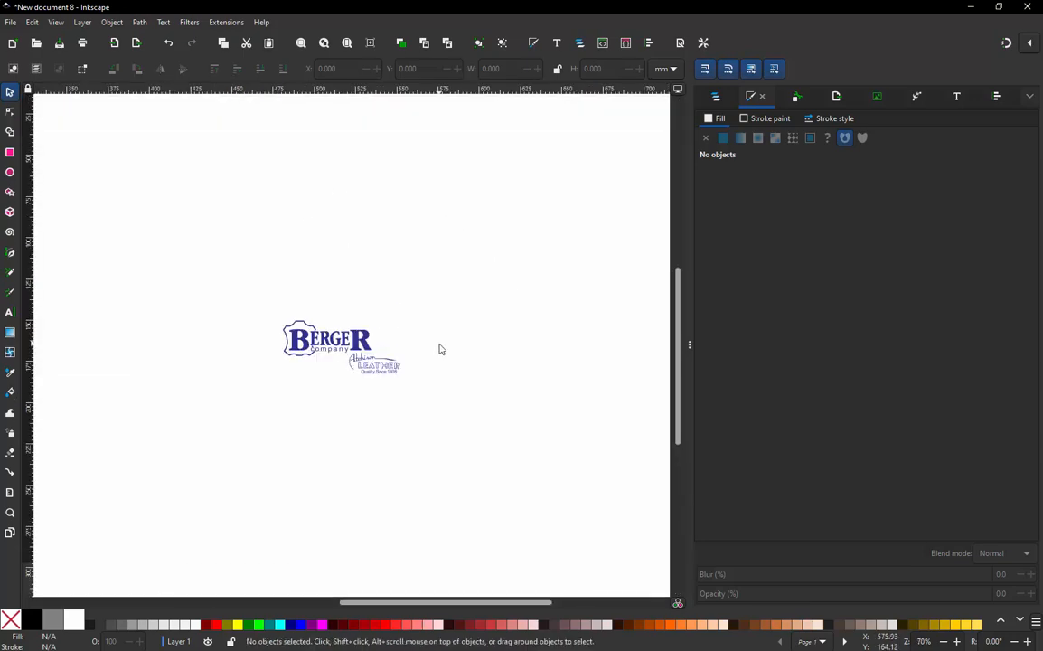
left_click_drag(170, 154, 552, 320)
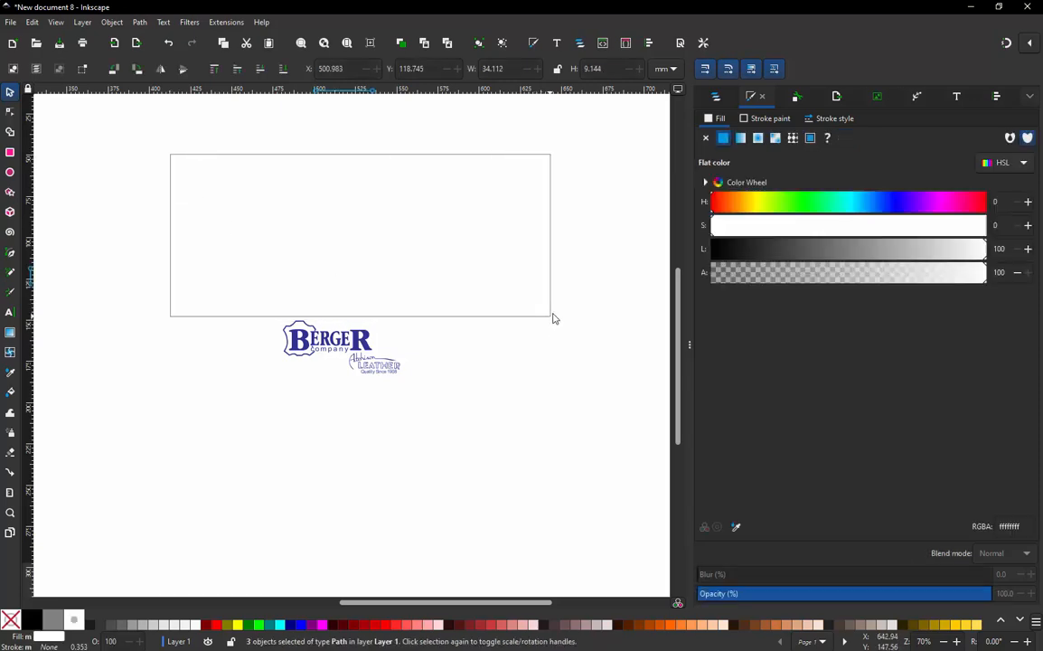
left_click(554, 319)
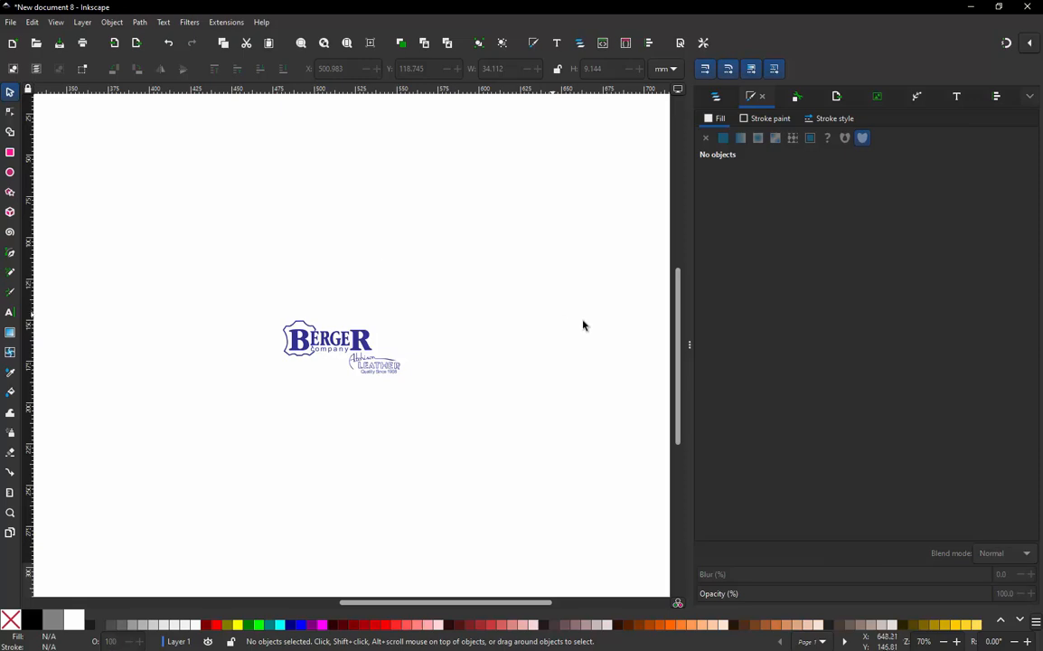
scroll(439, 372, "up", 2, "ctrl")
left_click_drag(228, 420, 433, 335)
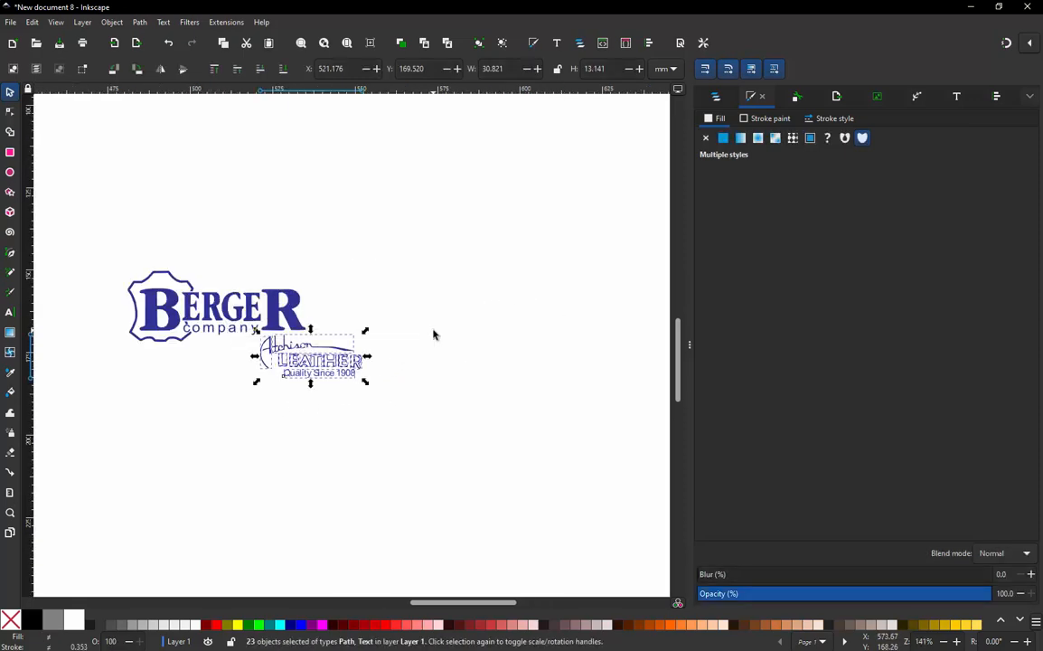
key("Delete")
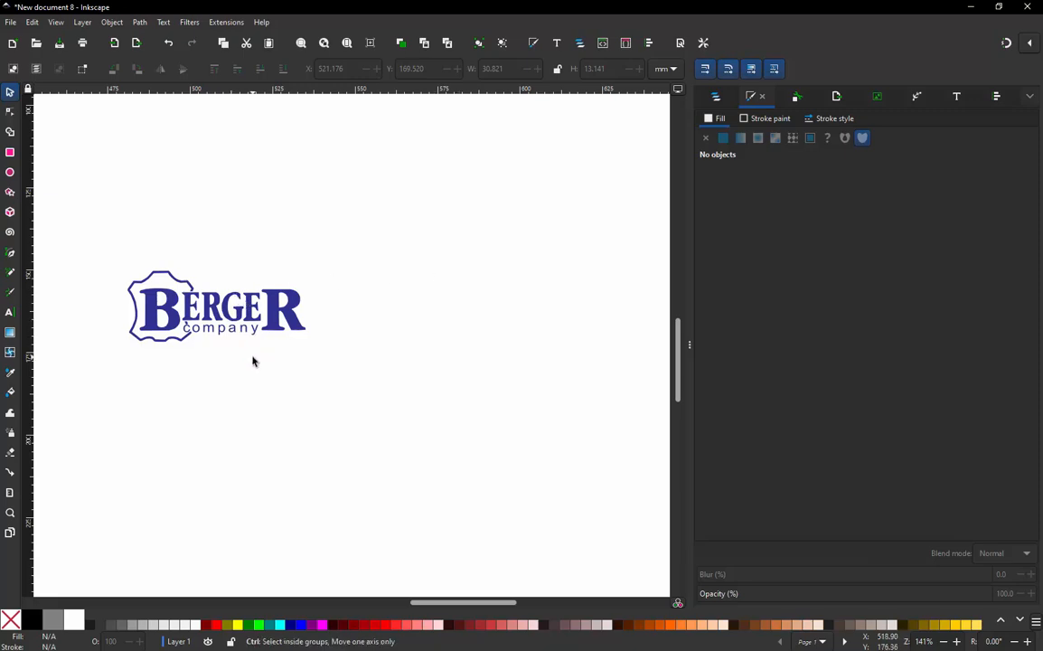
- Switch the display mode to Outline and delete the stray objects below and to the right of the logo
scroll(254, 388, "down", 1)
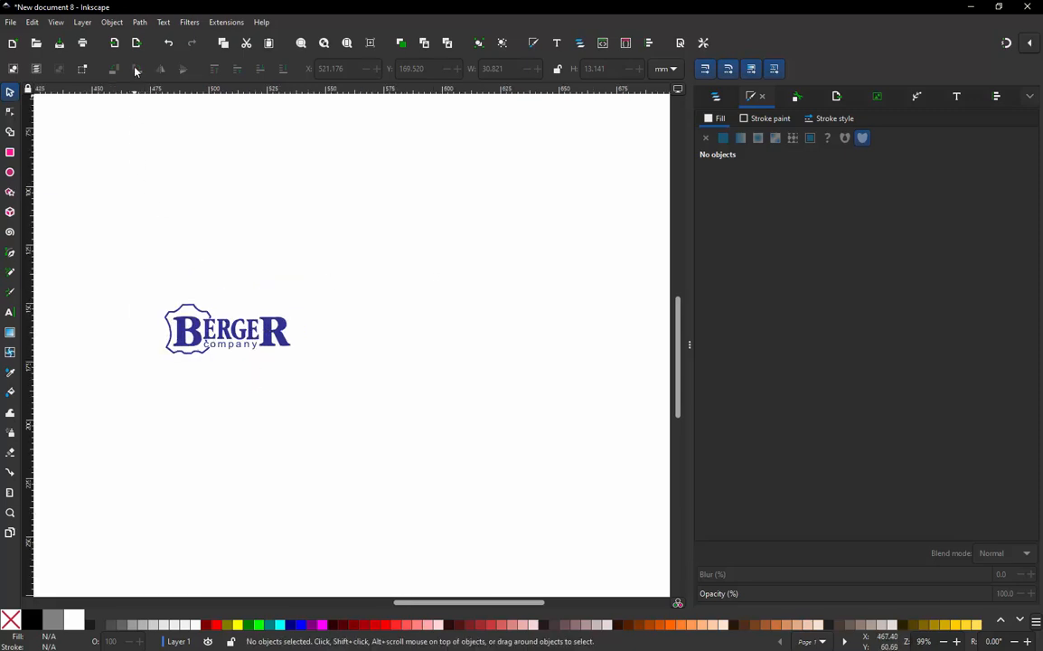
left_click(56, 24)
mouse_move(65, 69)
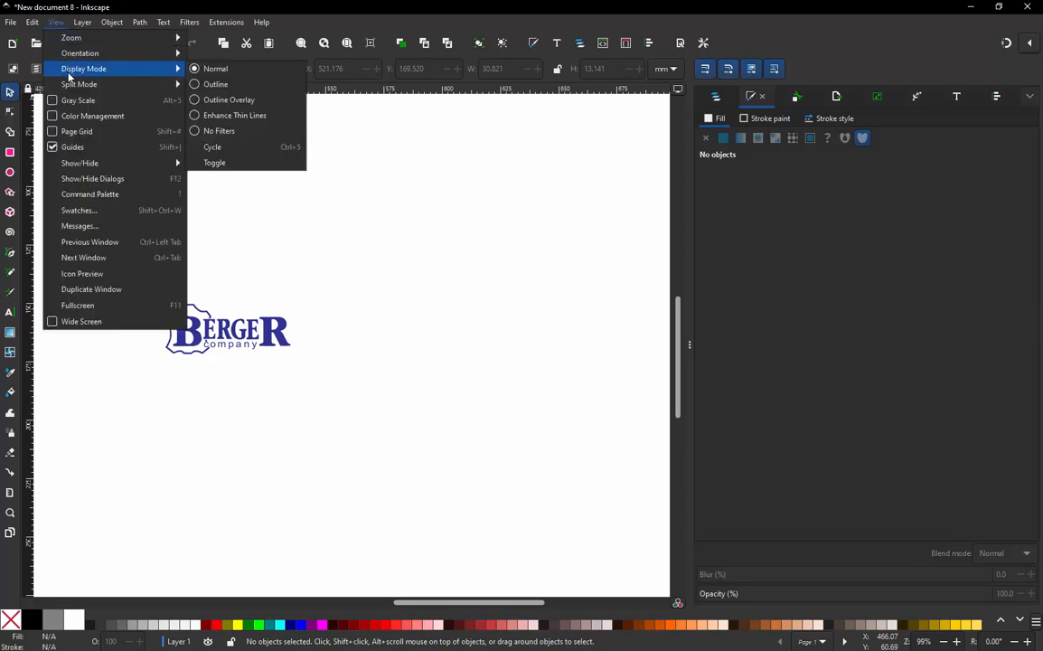
left_click(215, 84)
left_click_drag(313, 433, 568, 372)
key("Delete")
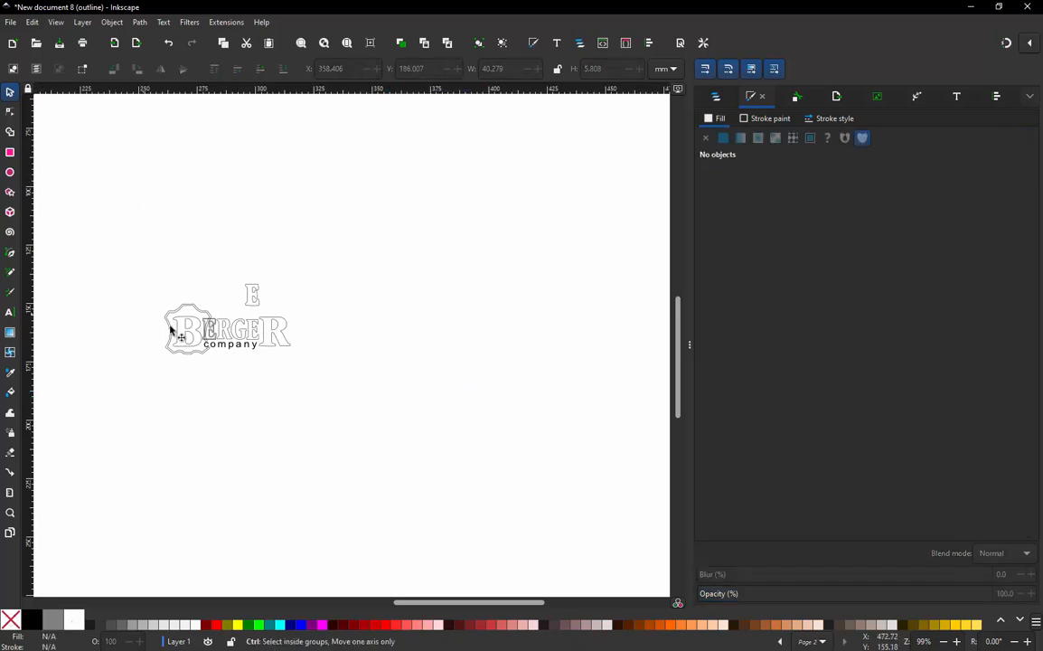
- Delete the stray letter E above the logo and the extra outline surrounding the first E in BERGER
scroll(169, 329, "up", 2)
left_click_drag(361, 209, 285, 298)
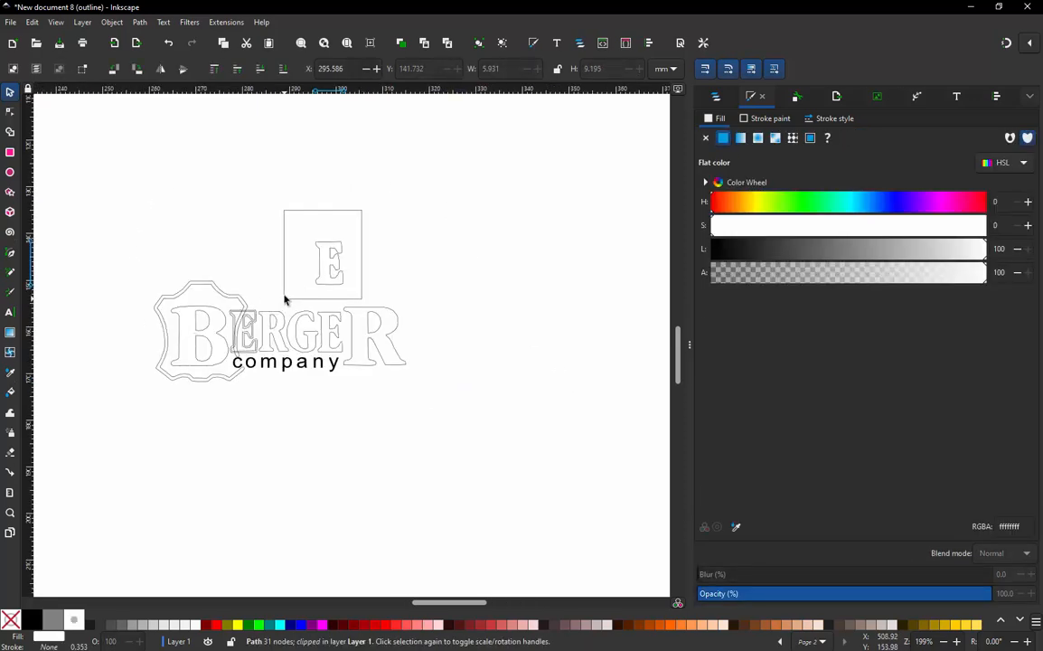
key("Delete")
scroll(254, 303, "up", 4)
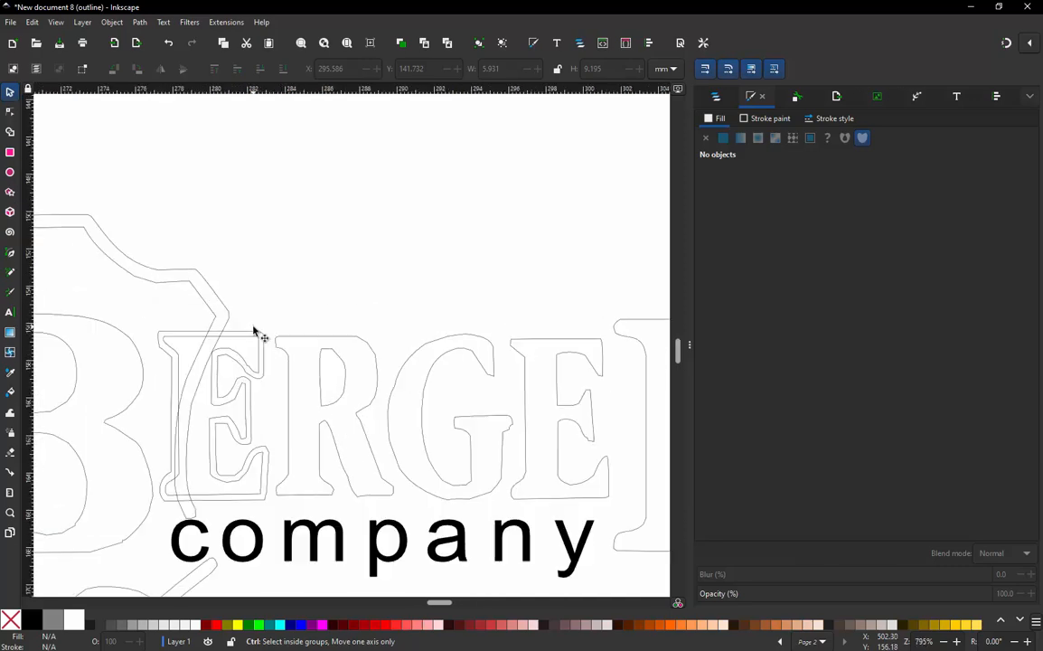
scroll(256, 332, "up", 1)
left_click(257, 335)
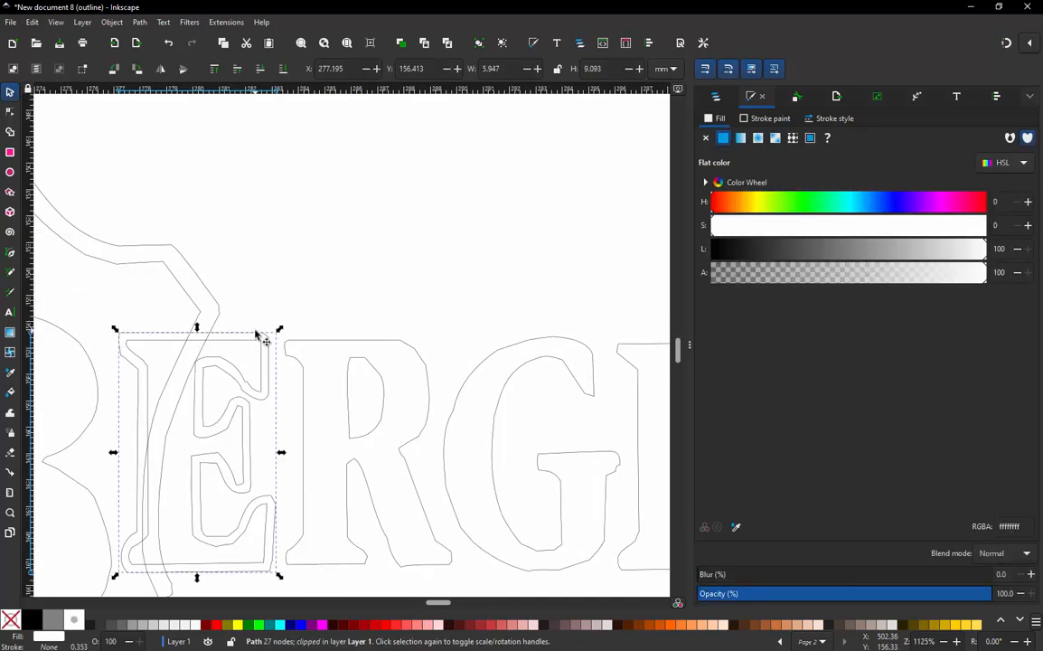
key("Delete")
- Select the entire Berger company logo and set its measurement units to inches
scroll(267, 322, "down", 3)
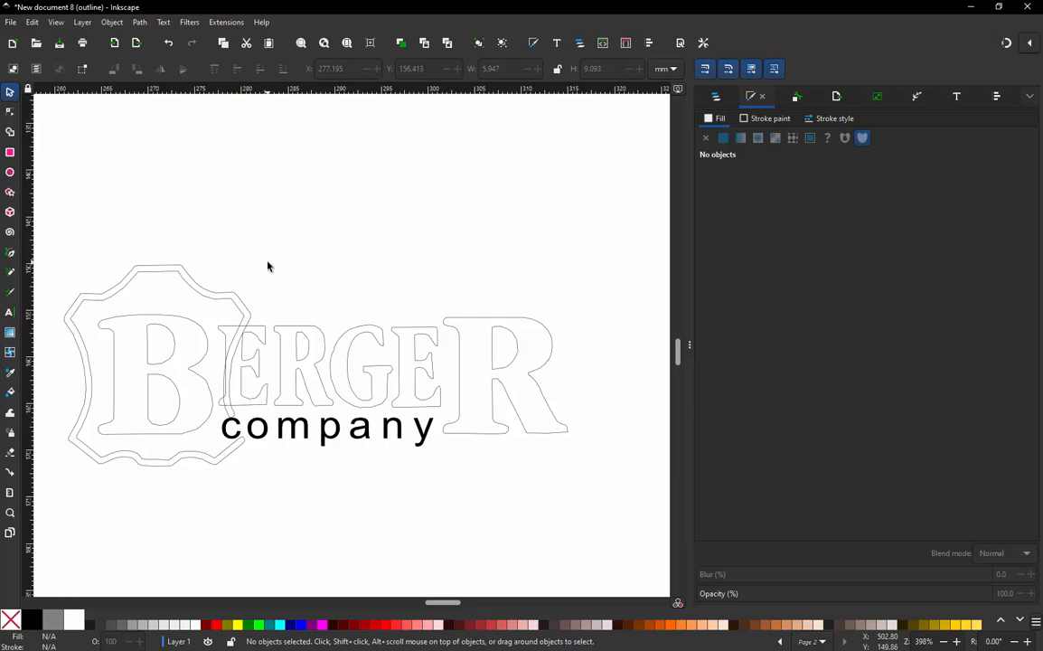
scroll(267, 266, "down", 1)
left_click_drag(98, 226, 564, 505)
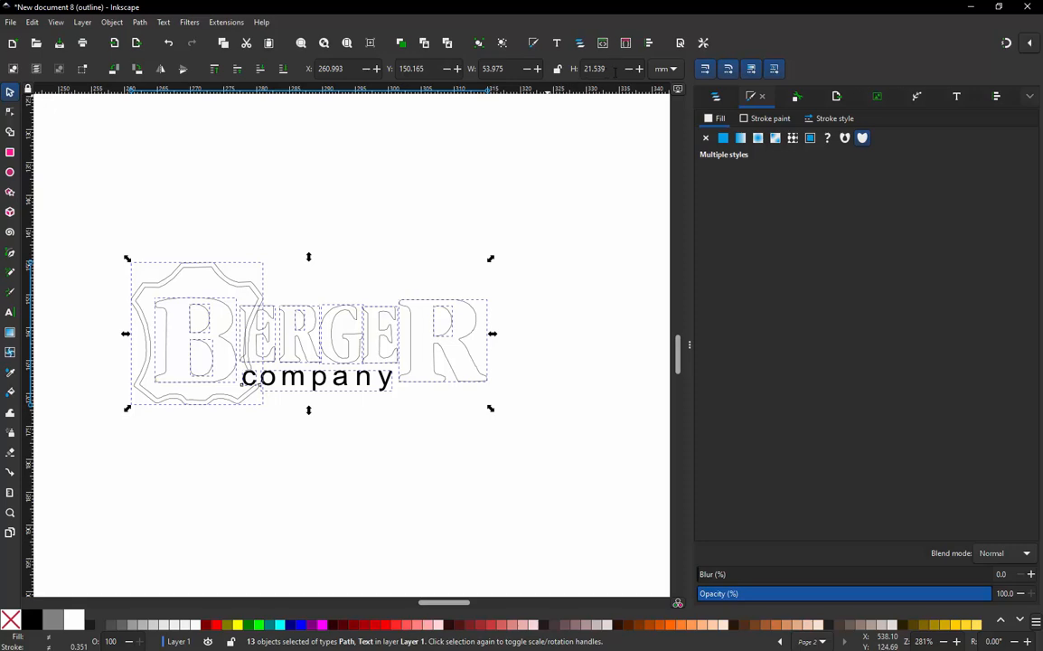
left_click(666, 70)
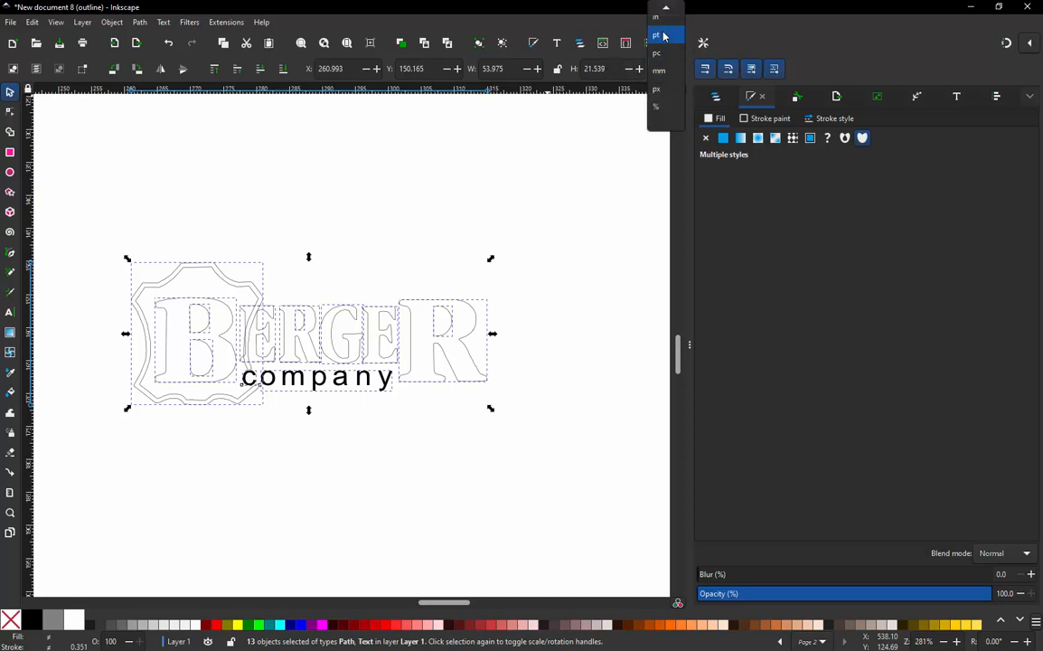
left_click(668, 30)
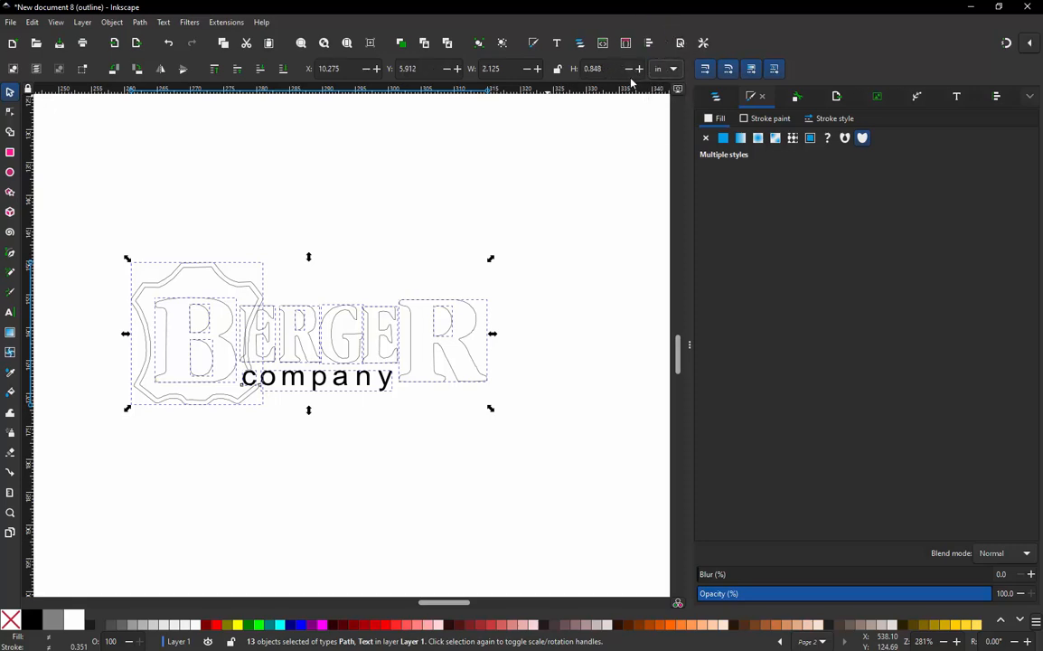
- Try to set the selected logo's height to 1.25 in with its proportions unlocked
key("BackSpace")
key("BackSpace")
key("BackSpace")
key("BackSpace")
key("BackSpace")
type("1.25")
key("Return")
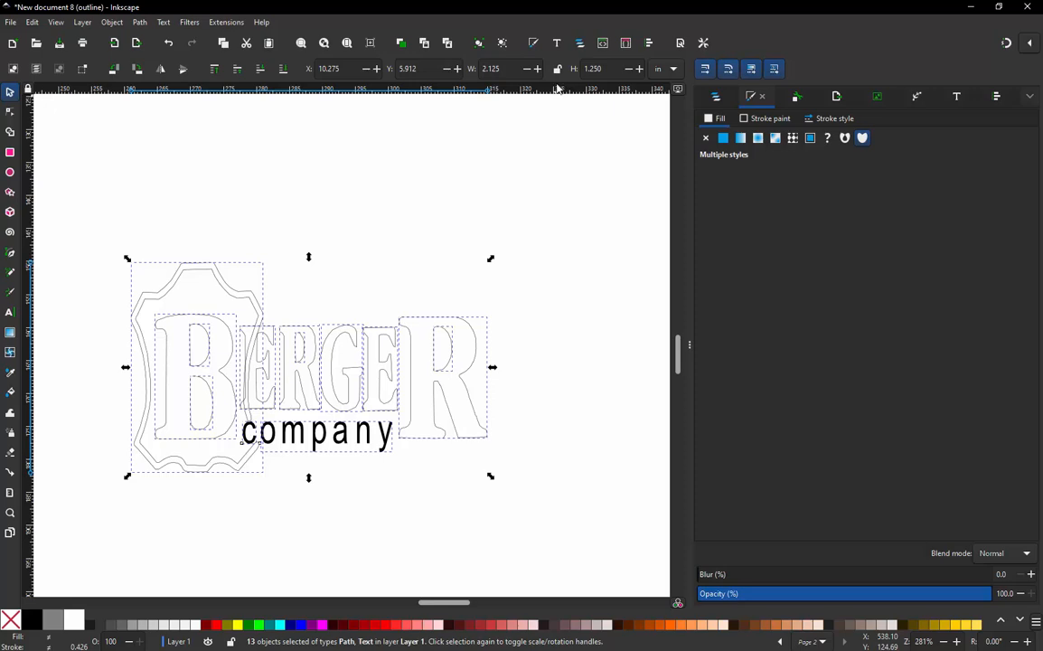
key("ctrl+z")
- Lock the logo's width-to-height ratio and set its height to 1.25 in
left_click(557, 68)
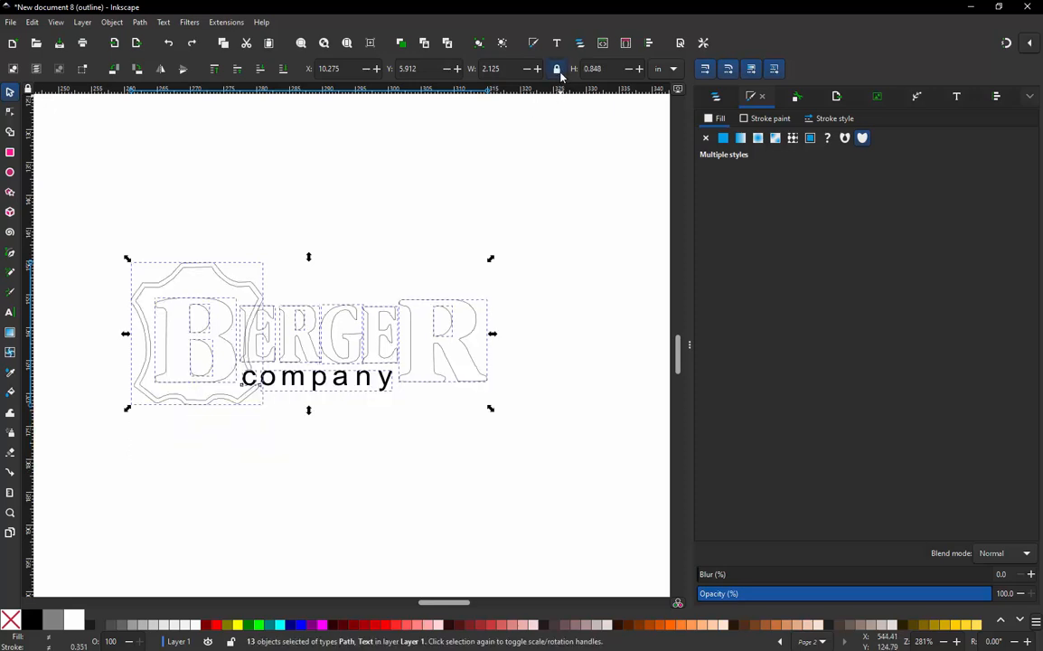
double_click(592, 69)
type("1.25")
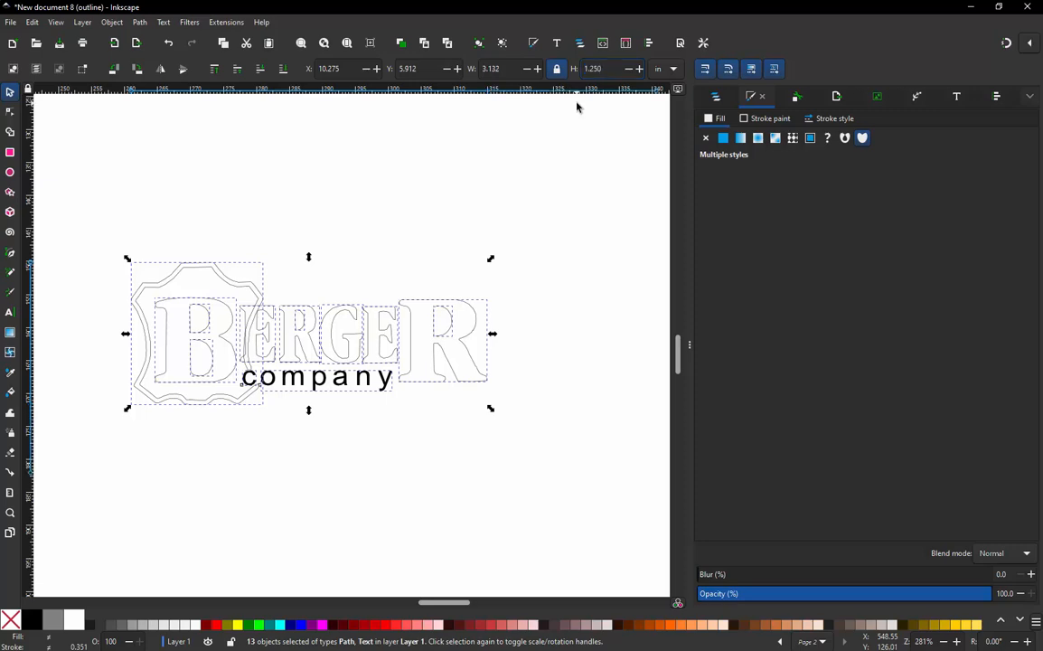
key("Return")
scroll(442, 249, "down", 2)
scroll(452, 260, "up", 1)
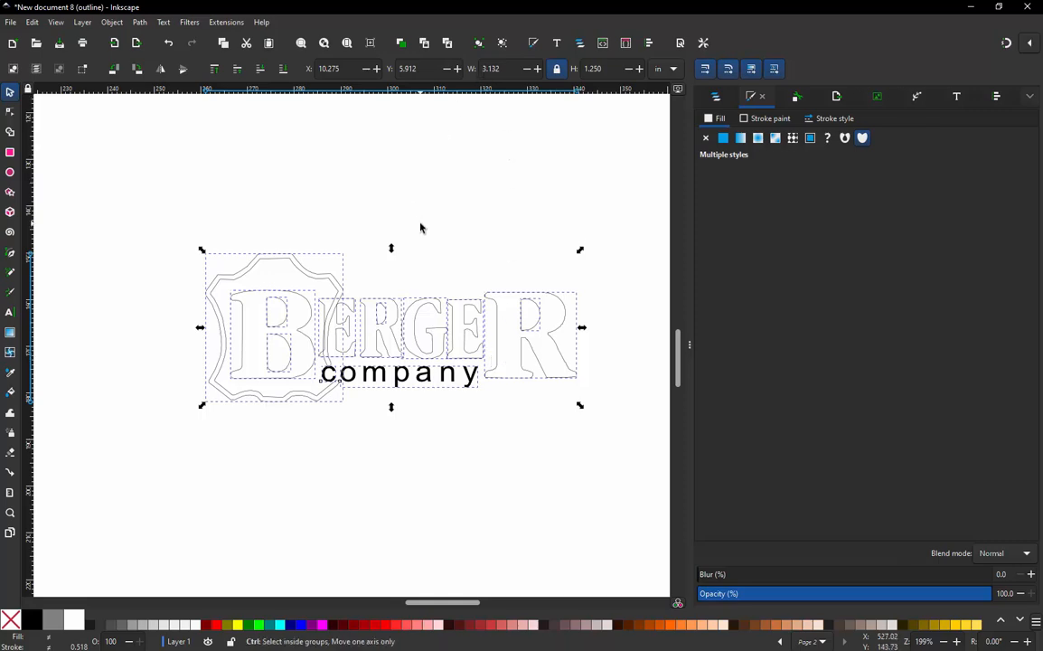
left_click(414, 174)
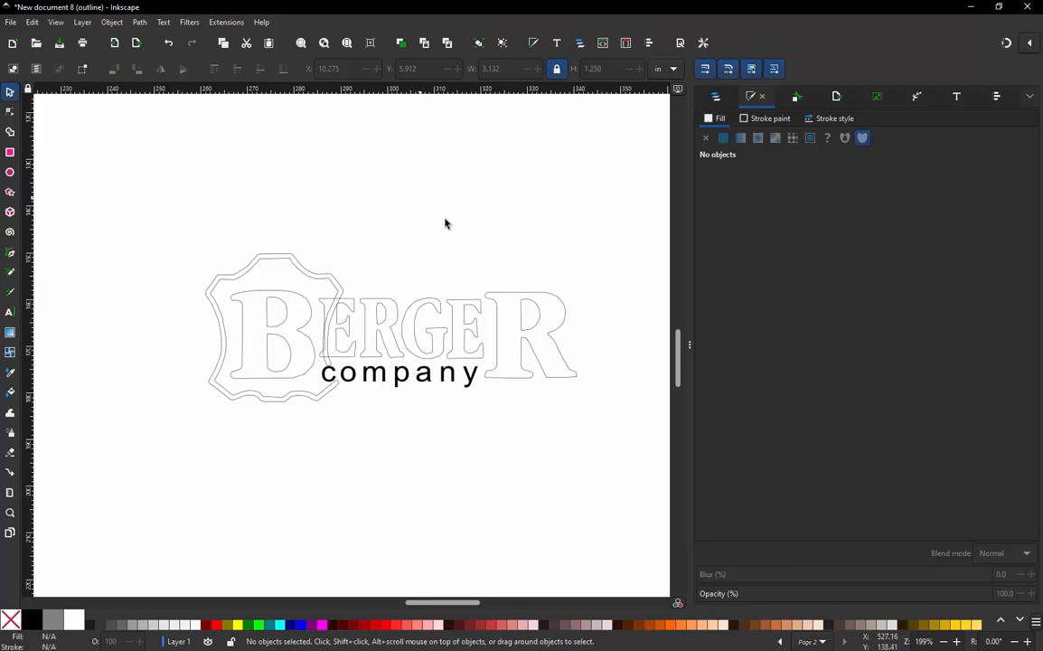
left_click(60, 26)
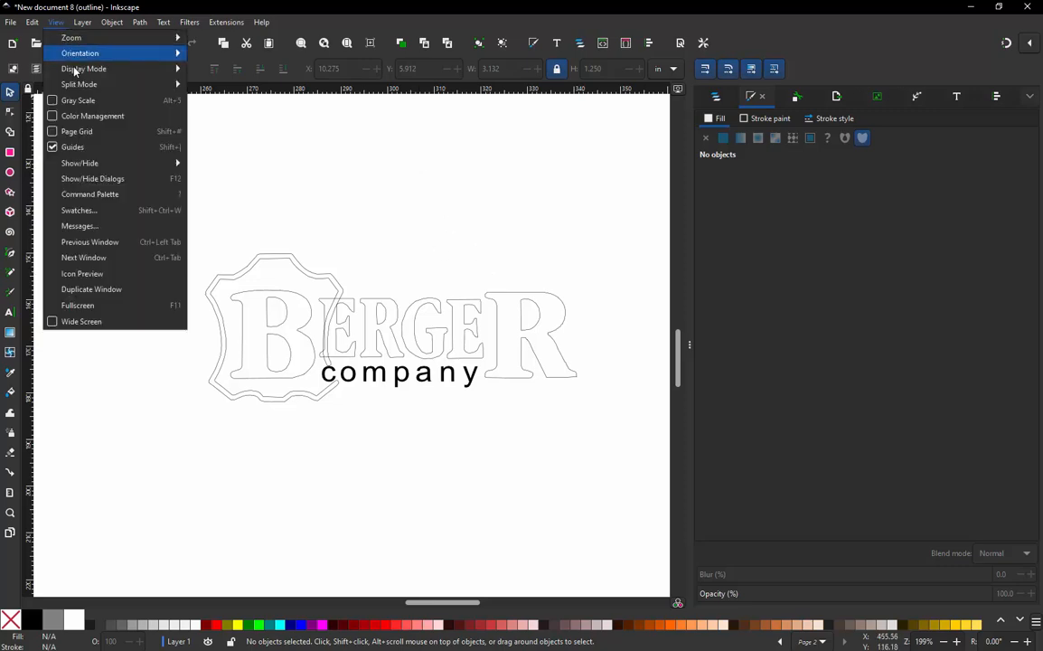
mouse_move(84, 70)
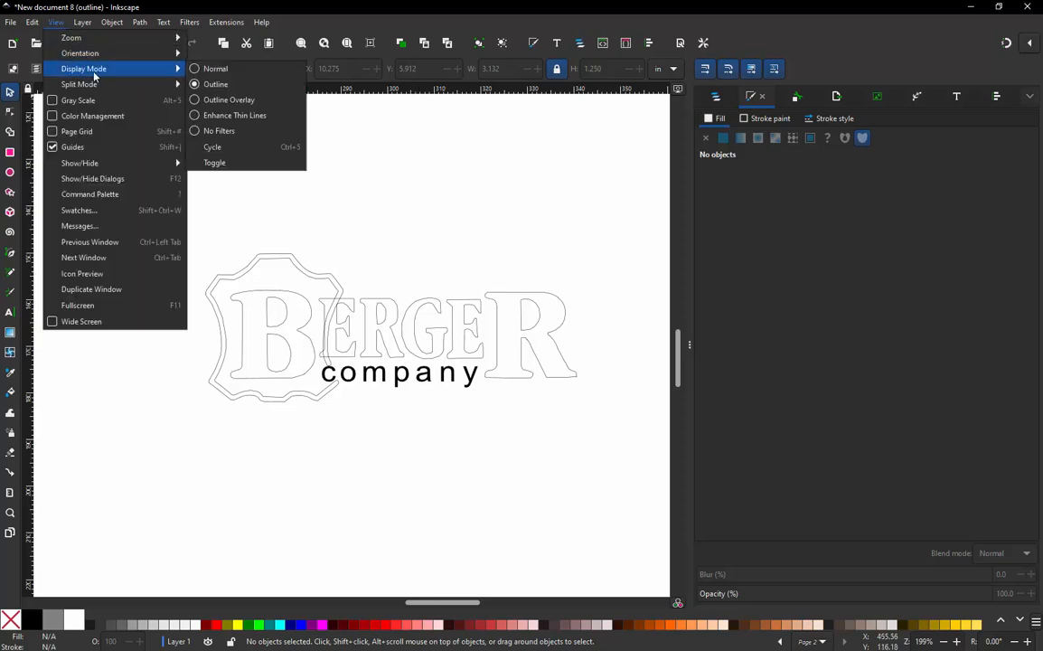
left_click(424, 209)
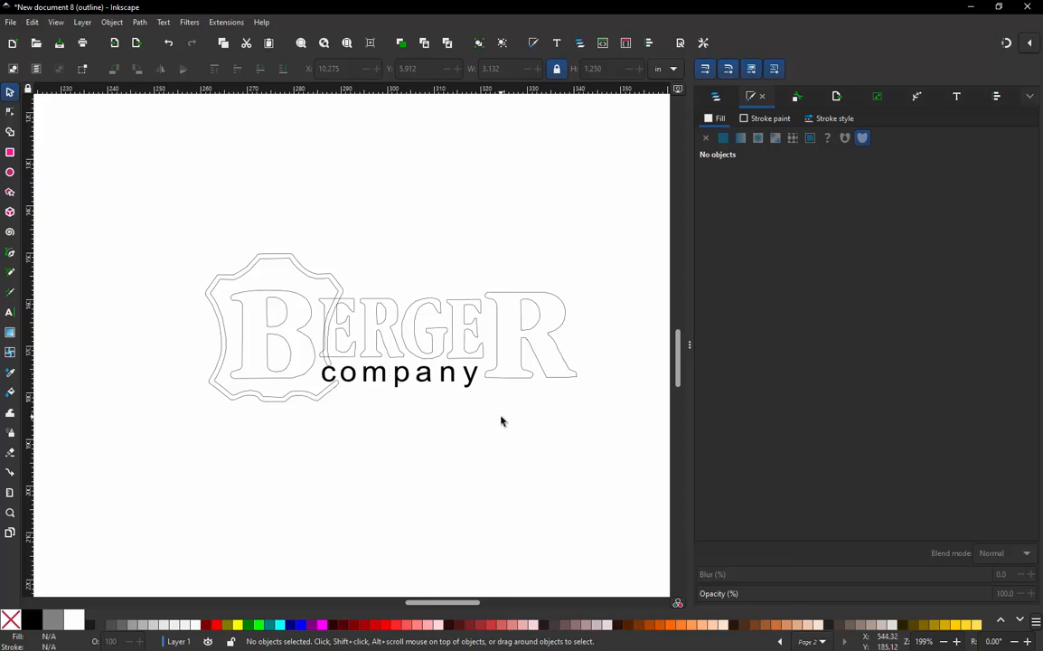
- Convert the two "company" text objects to paths with Object to Path and clear the selection
left_click_drag(492, 413, 315, 362)
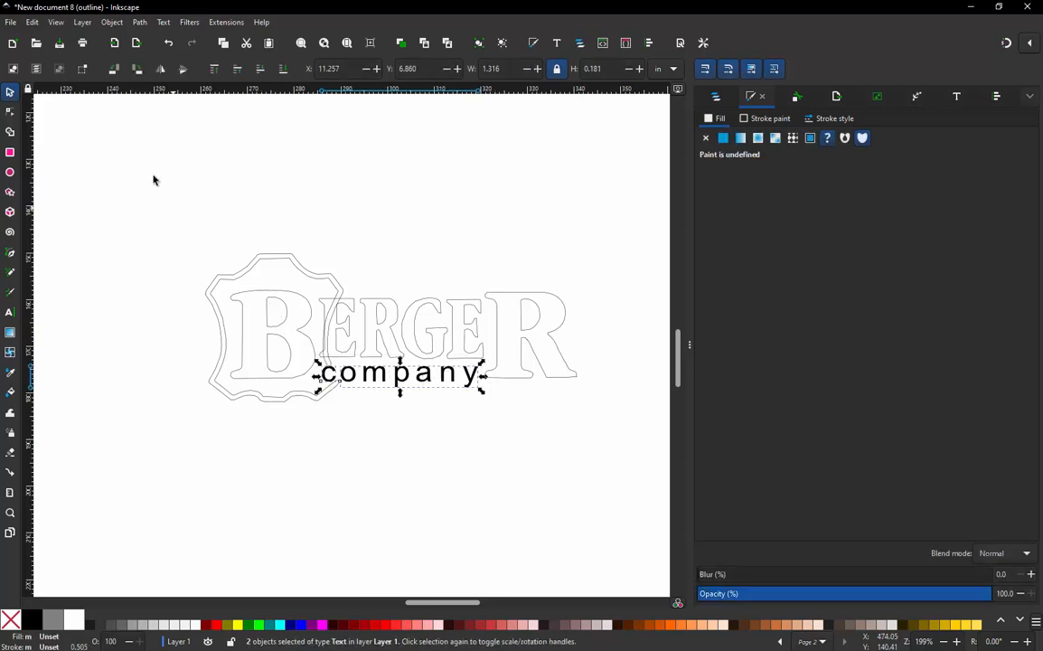
left_click(139, 22)
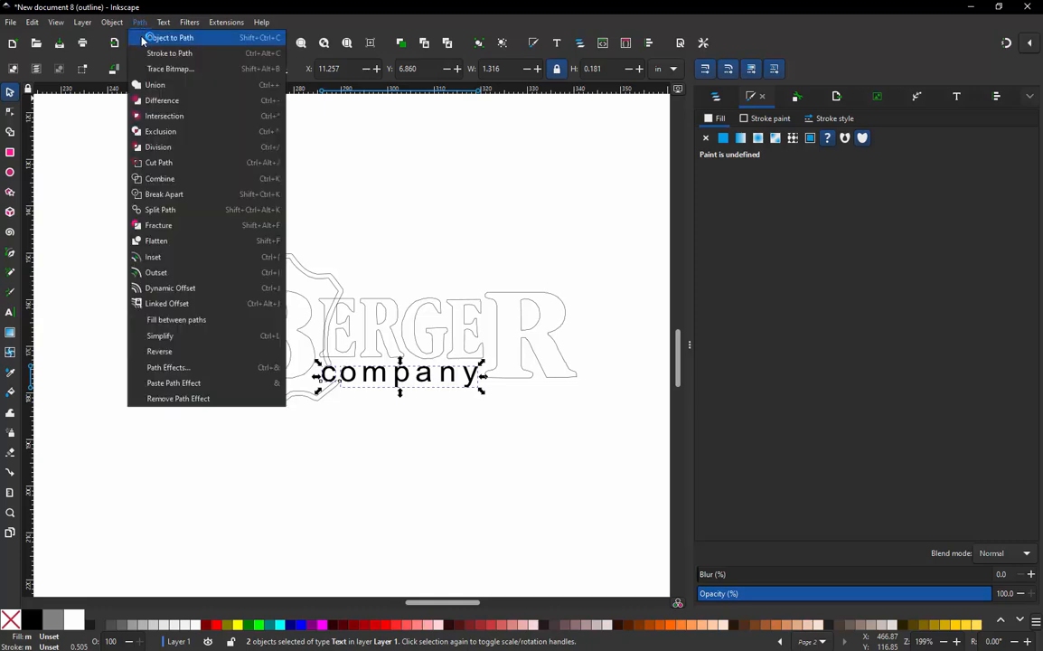
left_click(142, 38)
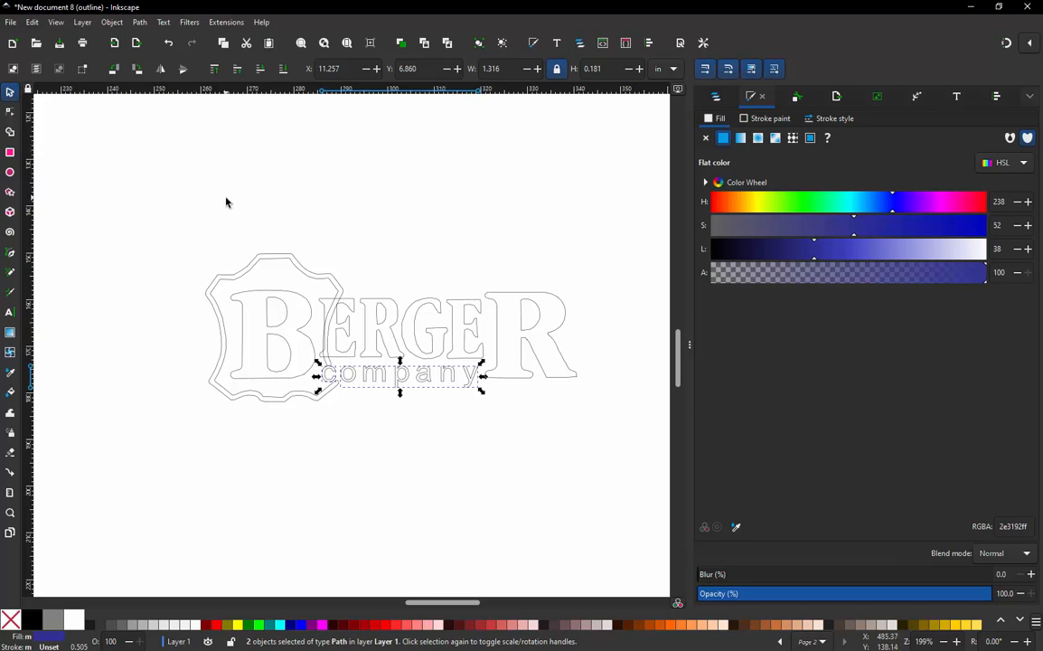
key("Escape")
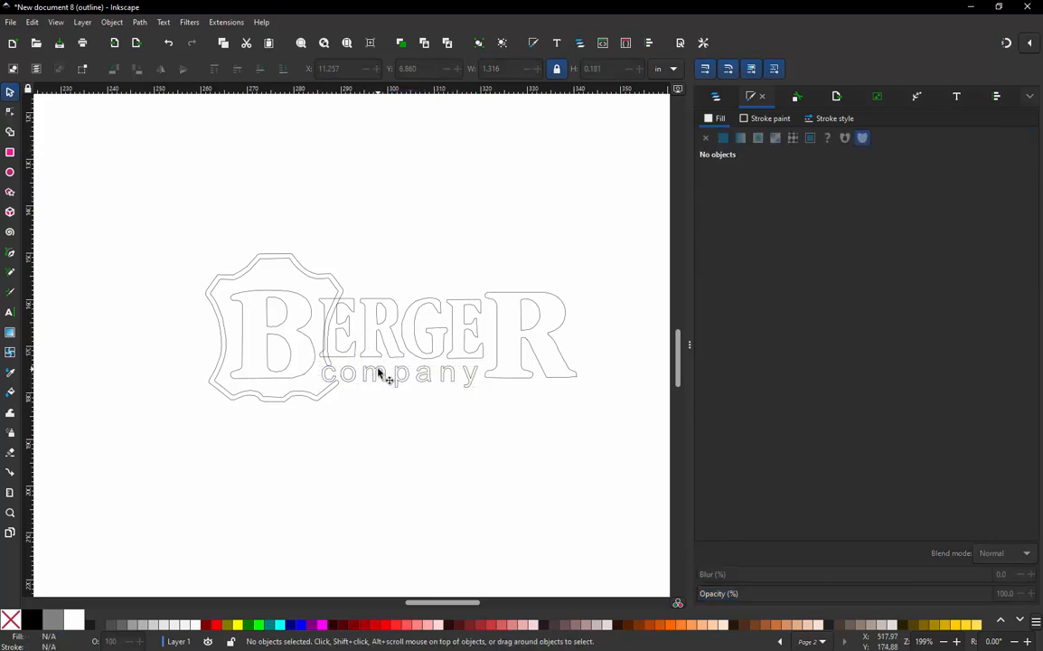
scroll(473, 342, "up", 1)
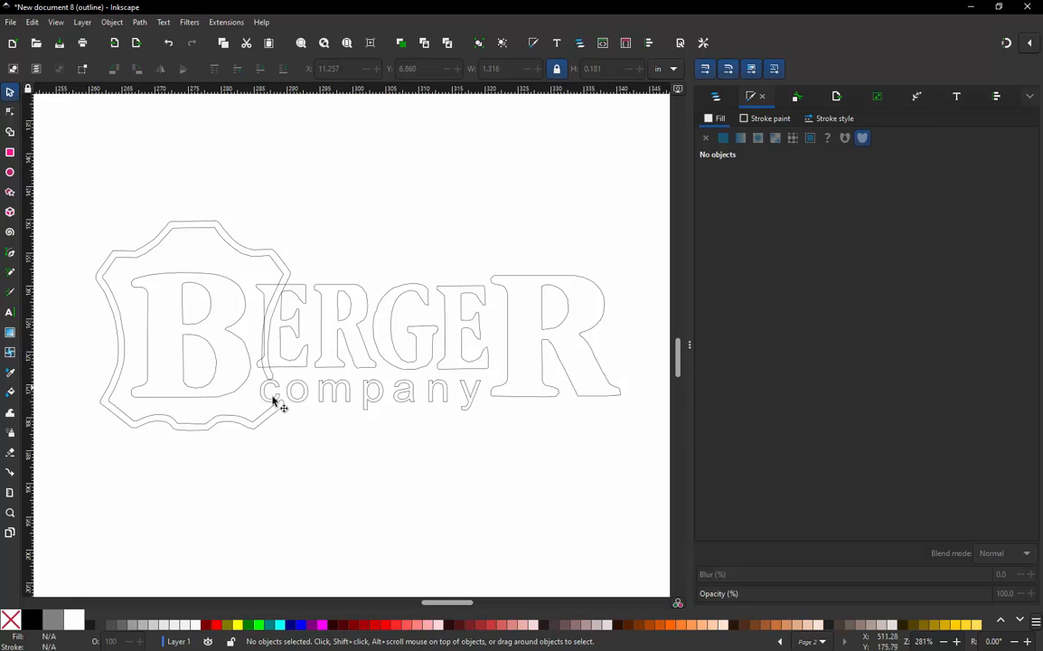
- Check the height of the "company" lettering and examine the corners and edges of the leather-shaped border around the B
left_click(431, 393)
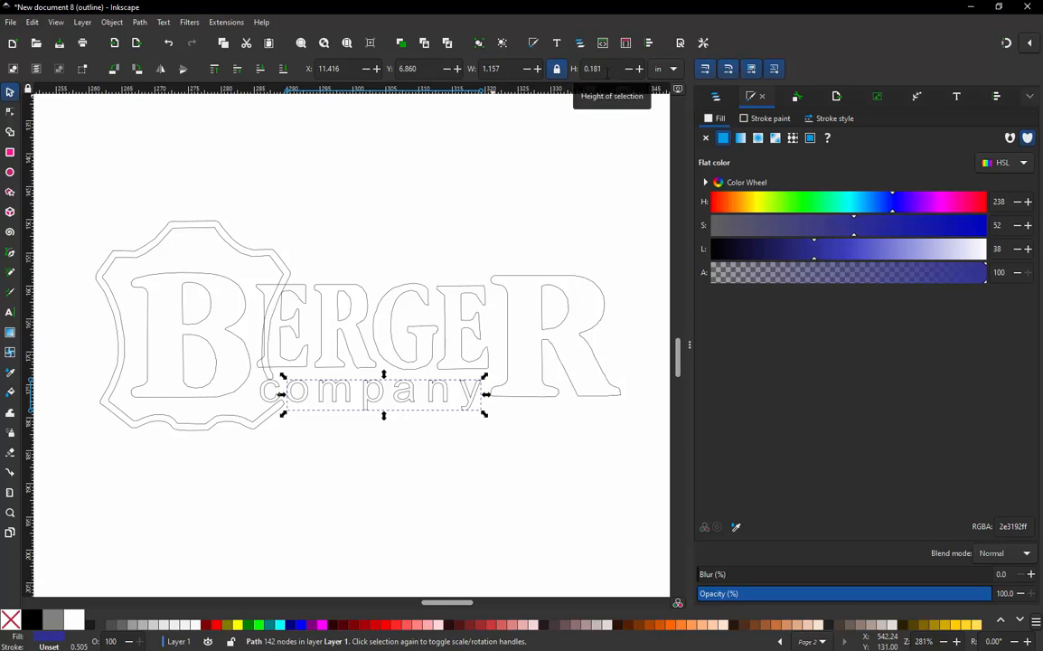
left_click(581, 222)
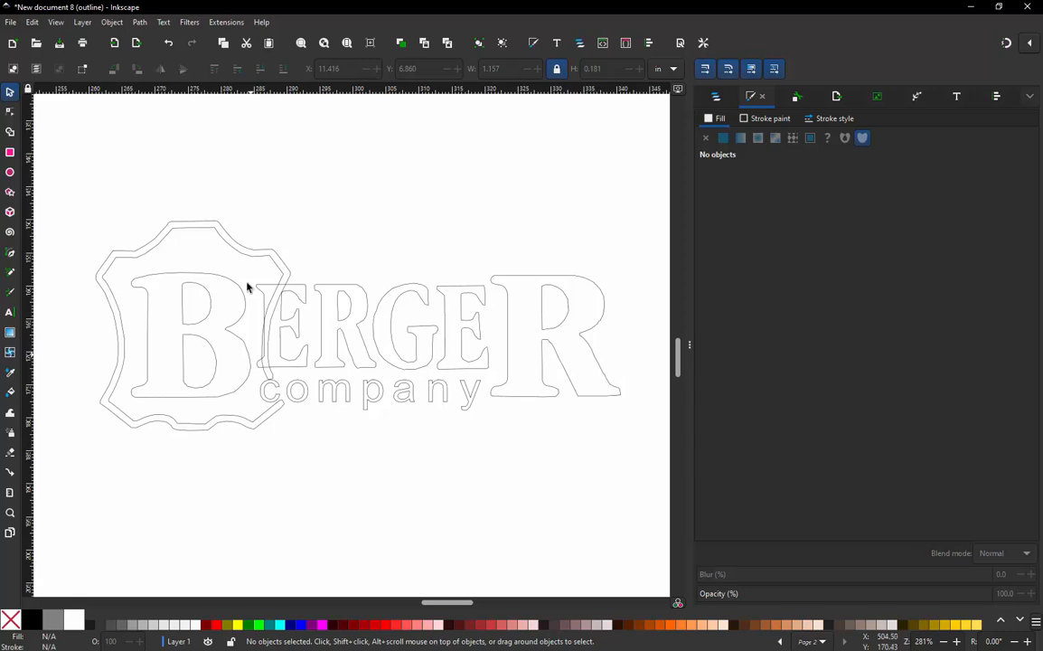
scroll(229, 251, "up", 3, "ctrl")
scroll(303, 237, "up", 3, "ctrl")
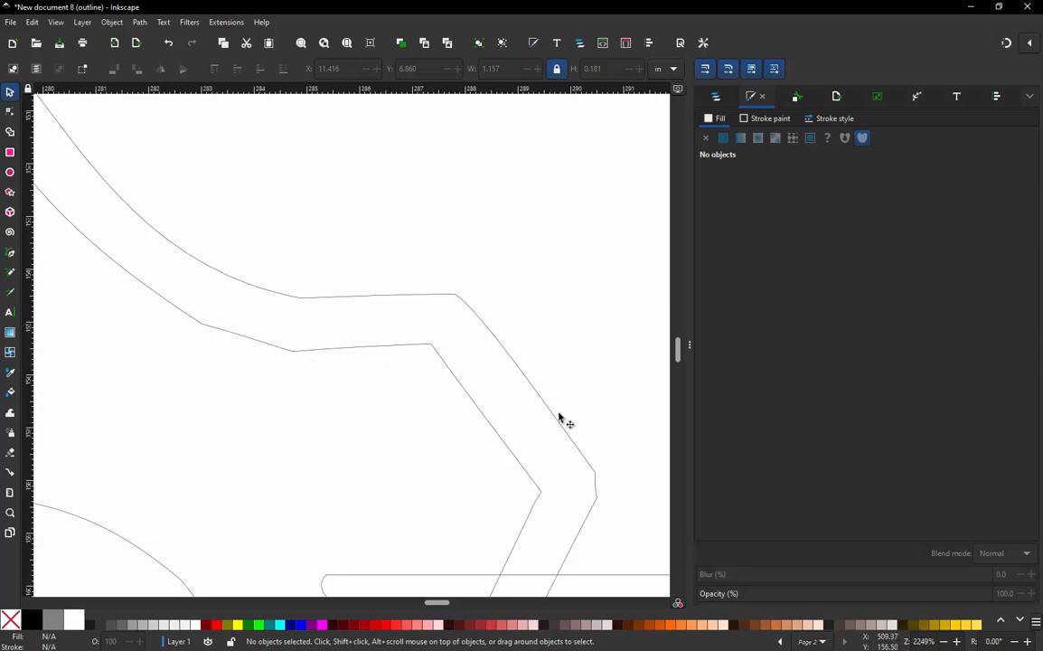
scroll(454, 307, "down", 3, "ctrl")
scroll(101, 245, "up", 2, "ctrl")
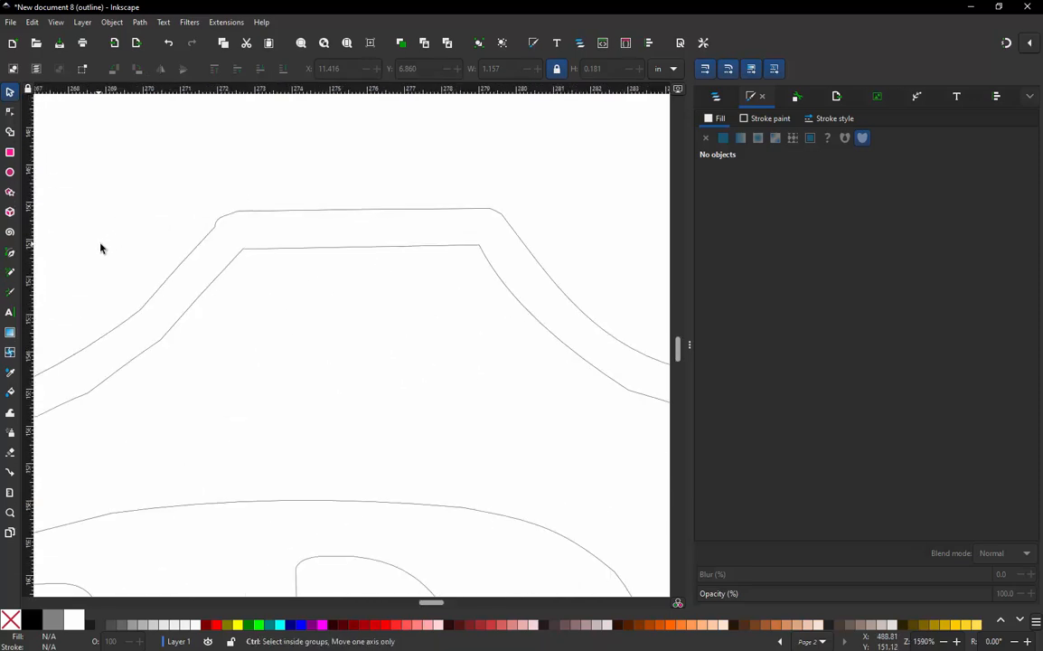
scroll(496, 258, "down", 1, "ctrl")
scroll(264, 263, "up", 1, "ctrl")
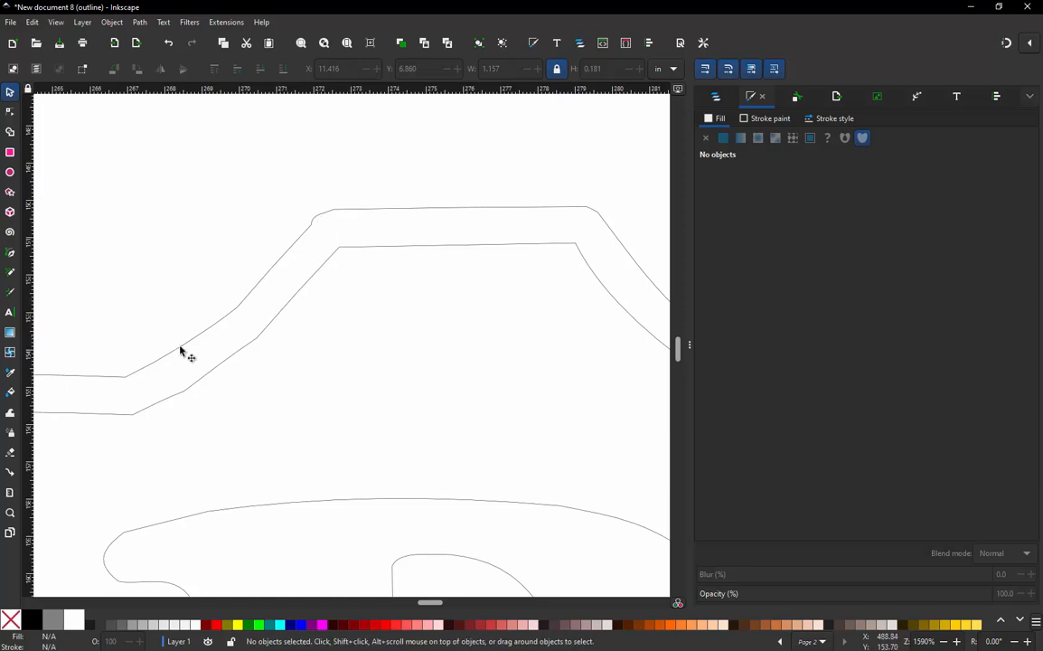
scroll(215, 293, "down", 3, "ctrl")
scroll(174, 314, "up", 1, "ctrl")
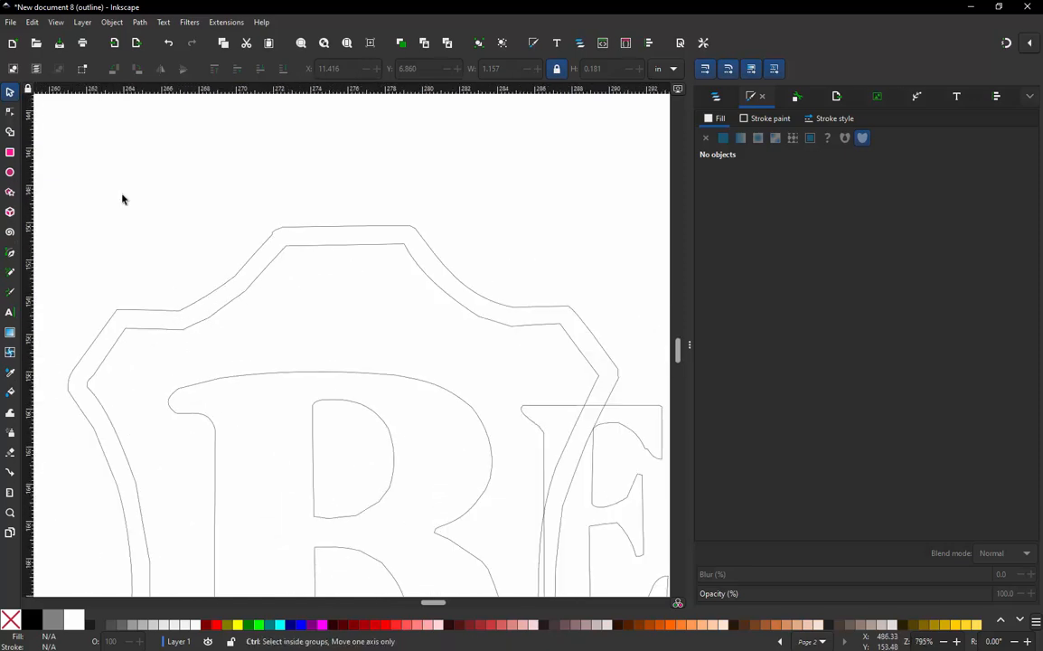
scroll(124, 198, "down", 4, "ctrl")
scroll(170, 235, "up", 1, "ctrl")
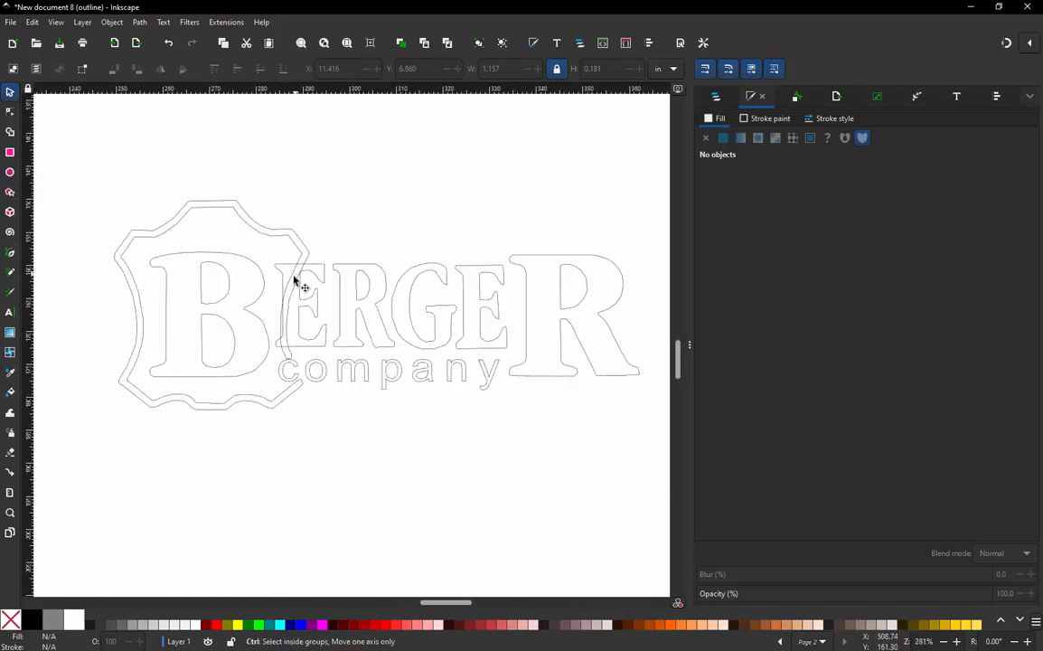
scroll(296, 282, "down", 1, "ctrl")
scroll(427, 261, "up", 1, "ctrl")
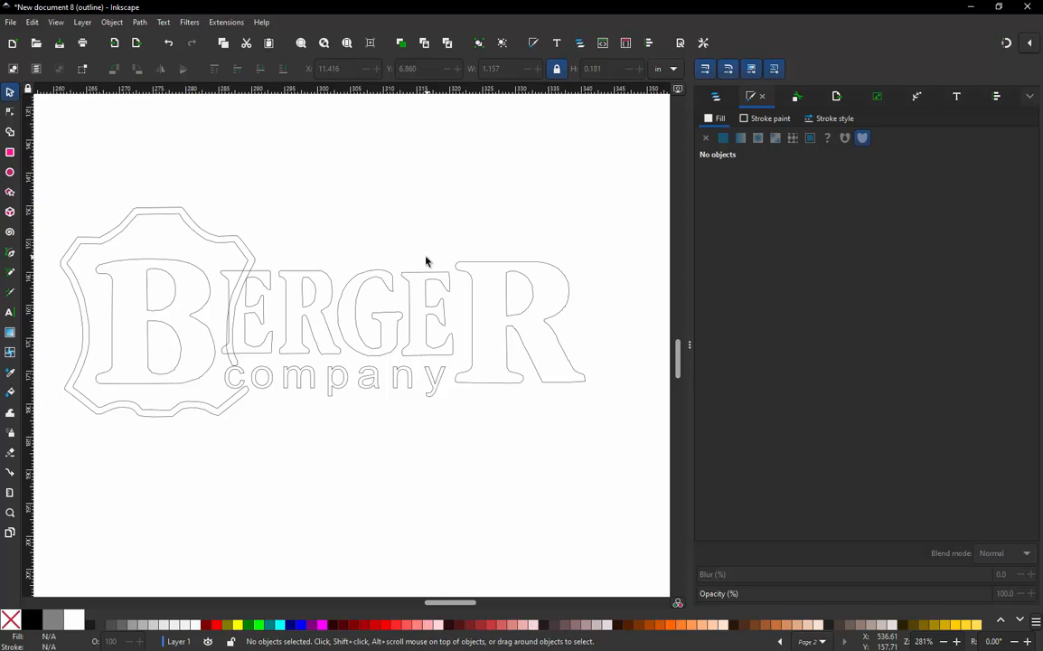
- Examine the outlines of the "company" lettering and of the G, E and large final R for rough edges
scroll(448, 400, "up", 4, "ctrl")
scroll(412, 356, "up", 2, "ctrl")
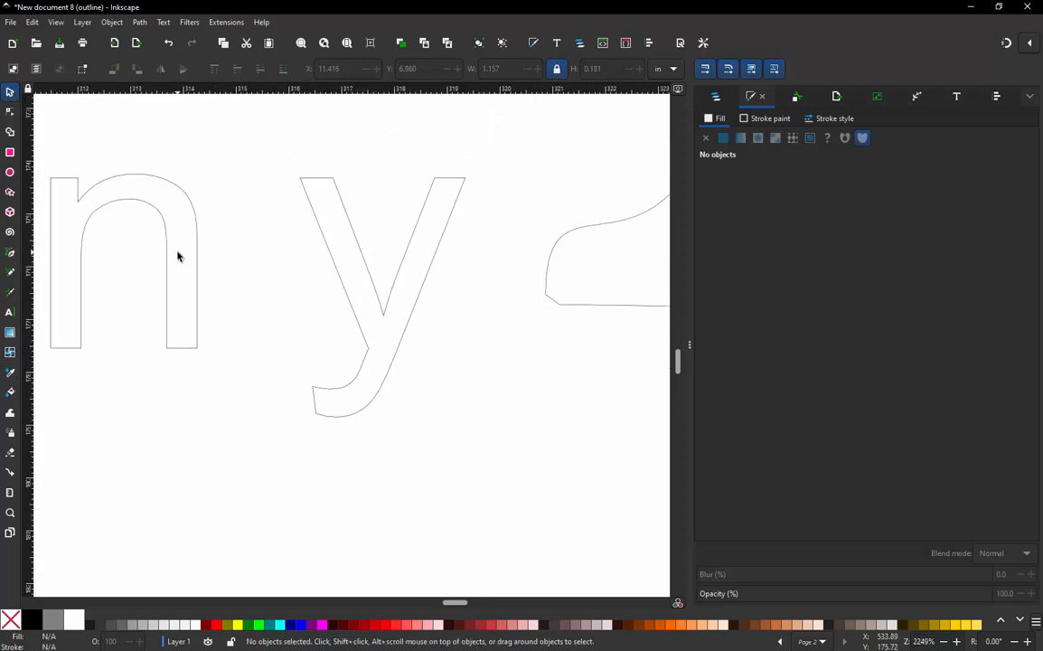
scroll(361, 296, "down", 5, "ctrl")
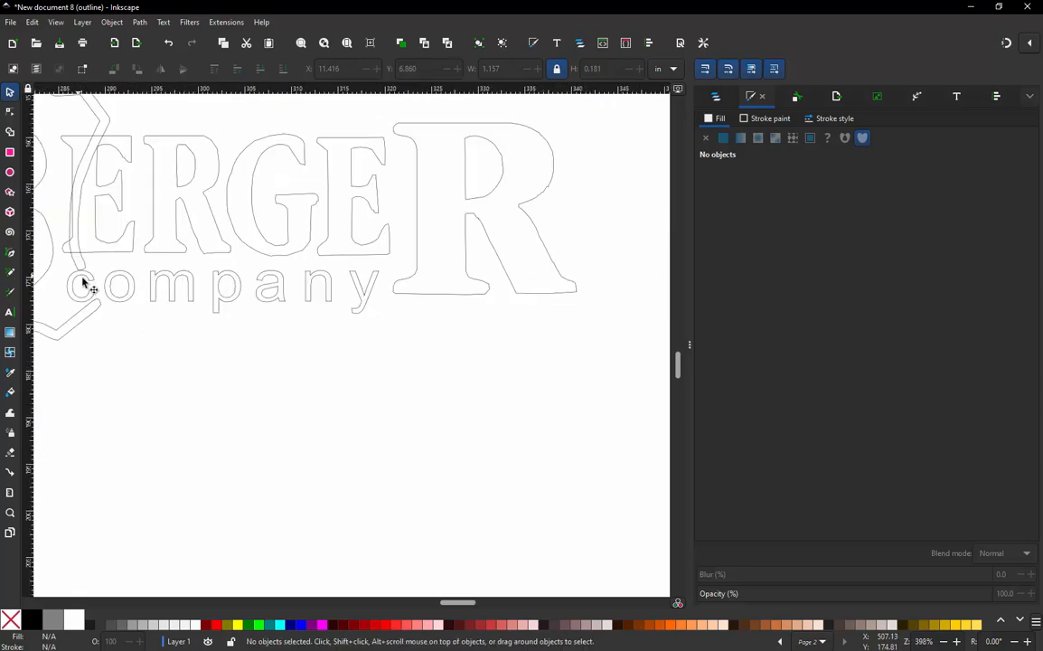
scroll(524, 166, "up", 3, "ctrl")
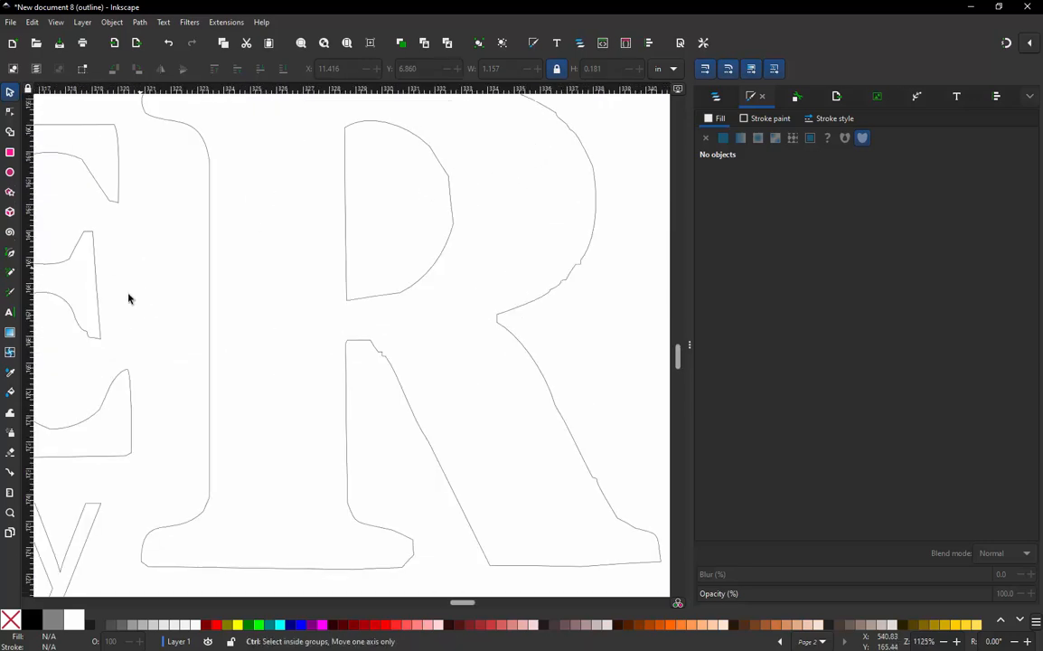
scroll(135, 357, "down", 1, "ctrl")
scroll(452, 242, "up", 1, "ctrl")
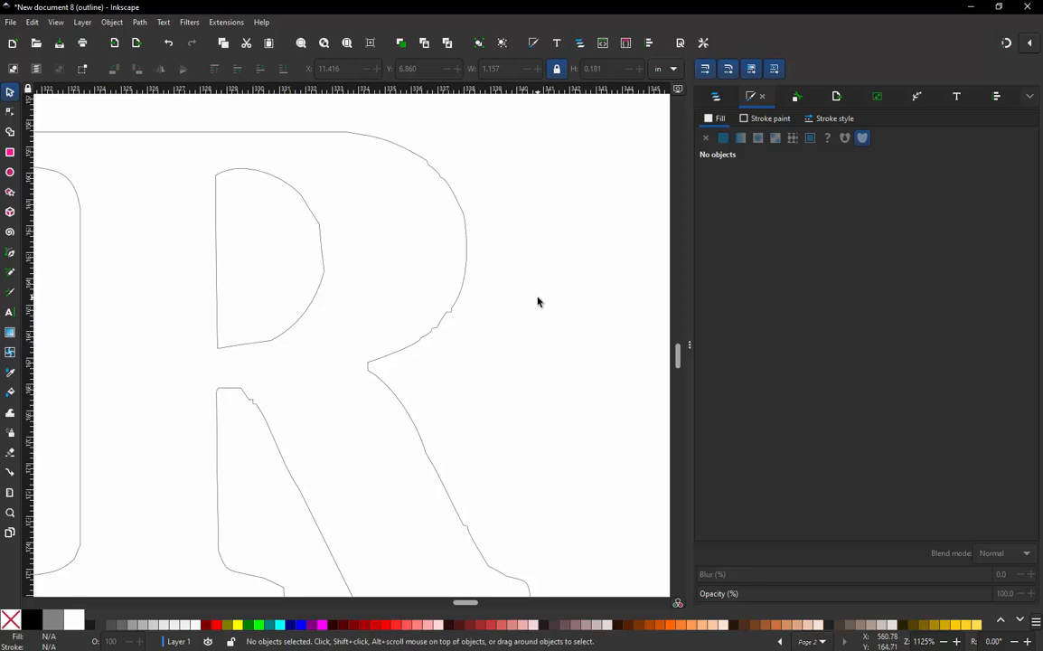
scroll(493, 268, "down", 2, "ctrl")
scroll(272, 286, "down", 1, "ctrl")
scroll(254, 288, "up", 3, "ctrl")
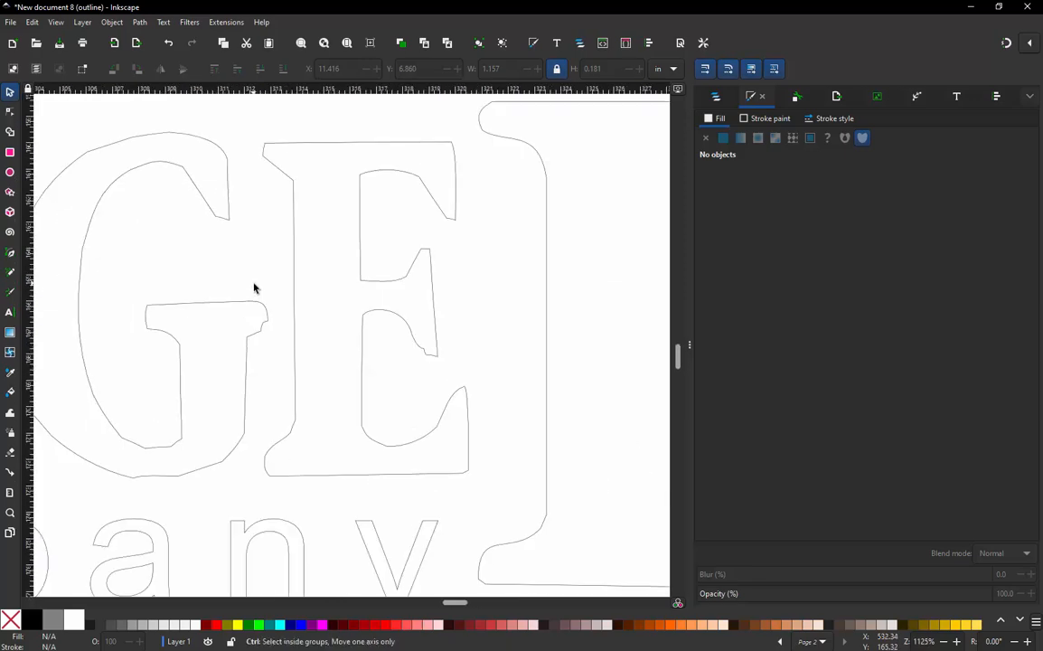
scroll(254, 289, "down", 3)
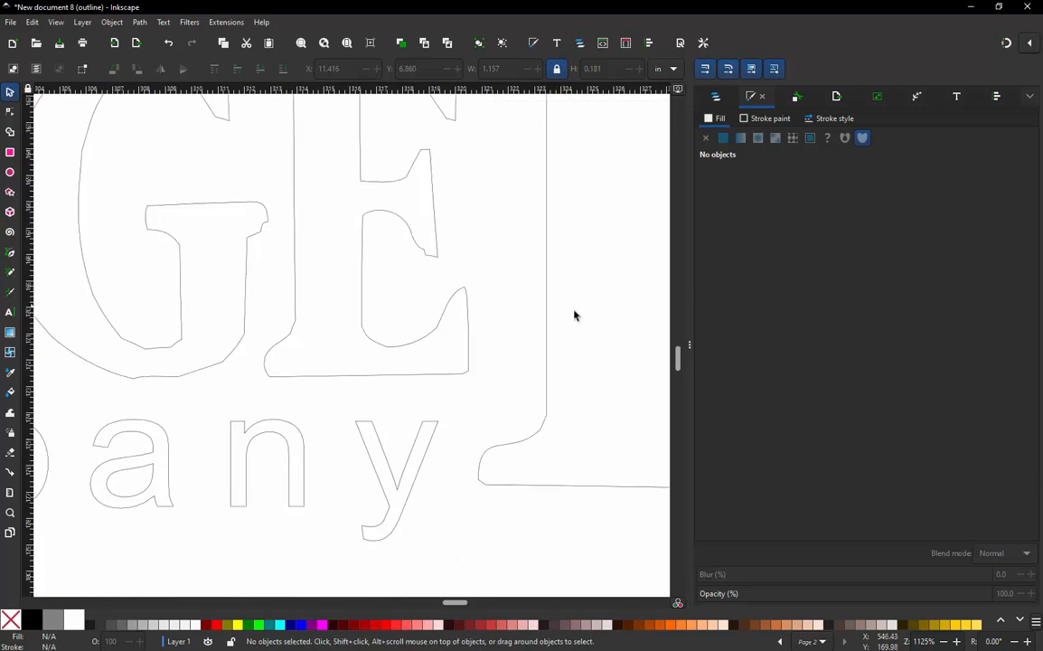
scroll(468, 354, "down", 4, "ctrl")
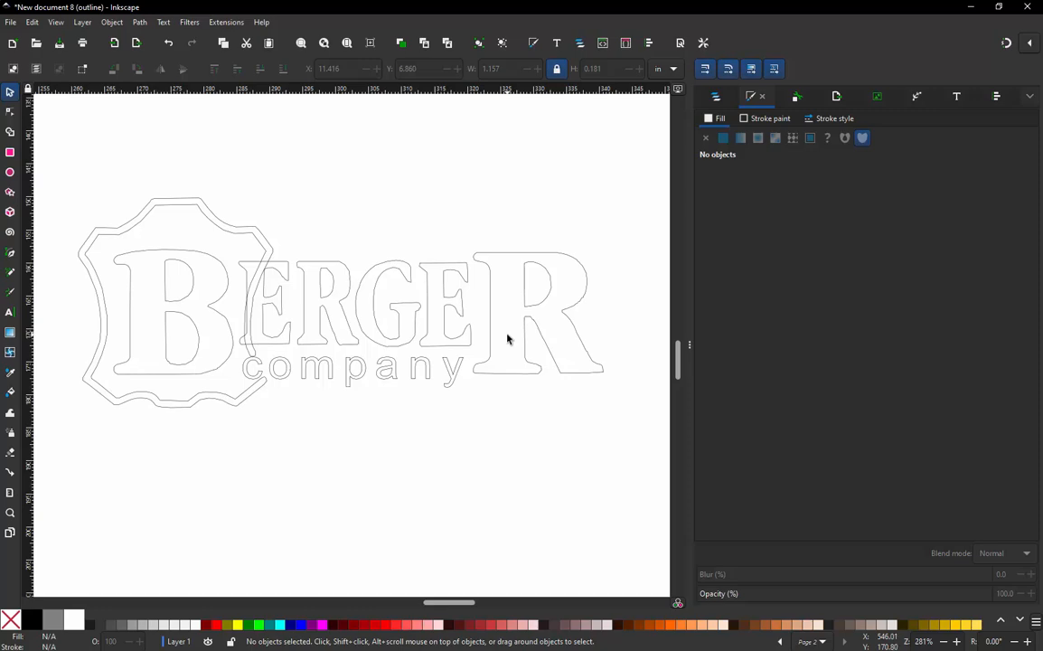
- Preview the stitching of the large final R and its inner shape in Ink/Stitch Params, and cancel without applying
left_click(485, 267)
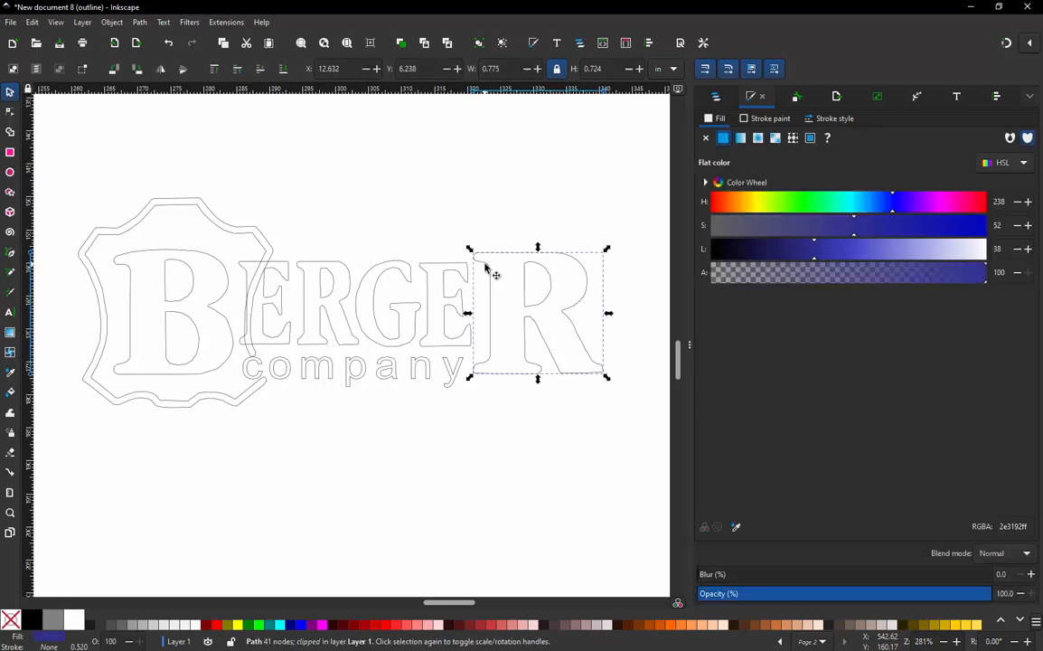
left_click(470, 238)
left_click_drag(467, 235, 638, 421)
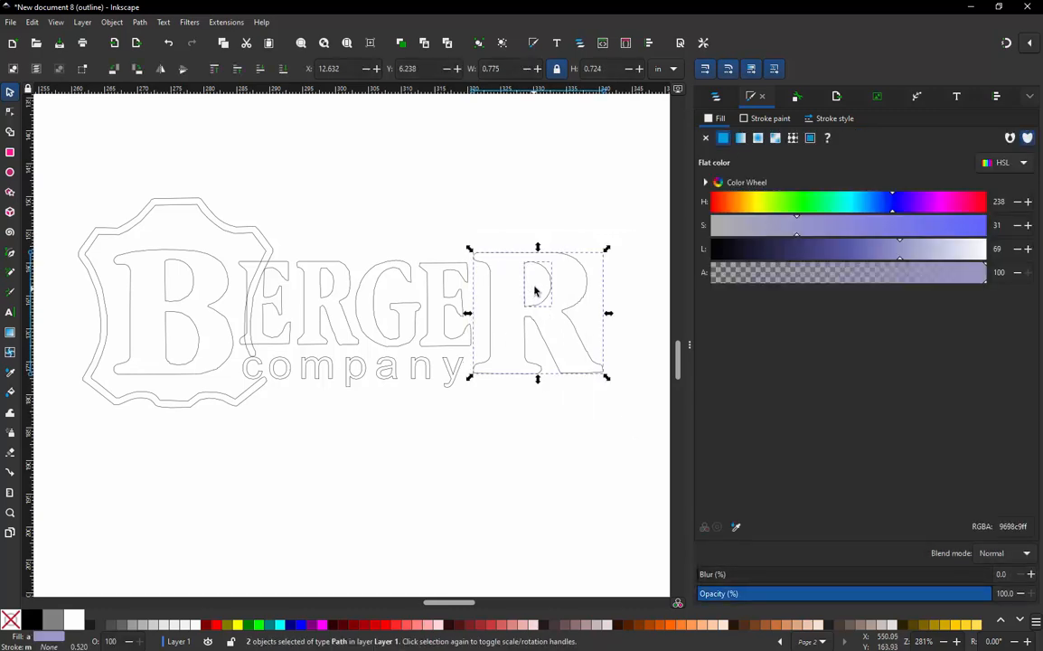
left_click(226, 22)
mouse_move(256, 178)
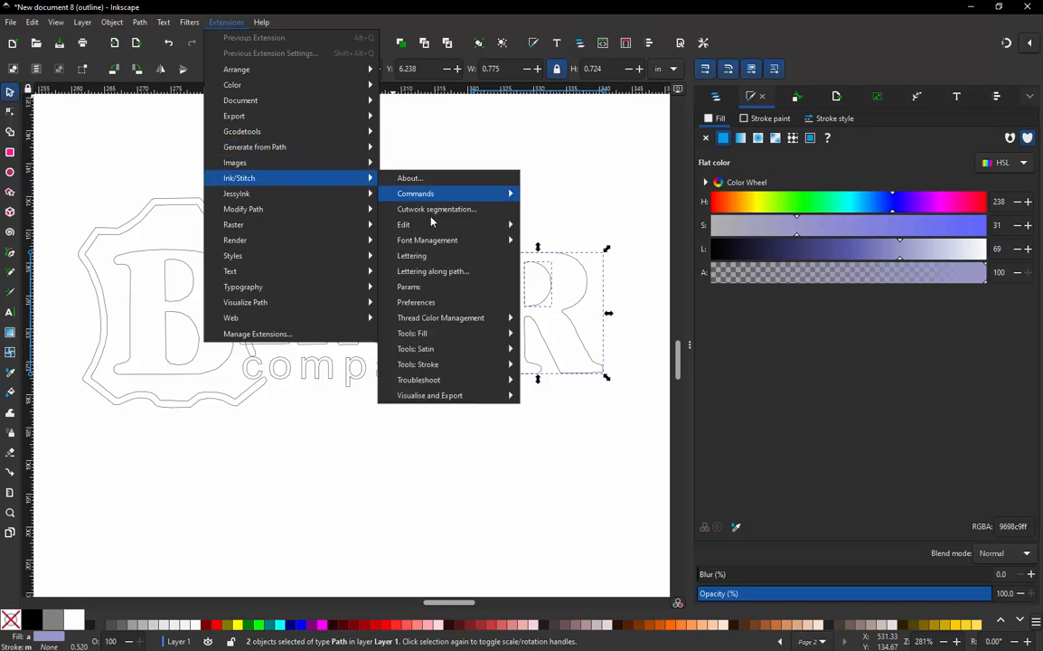
left_click(423, 289)
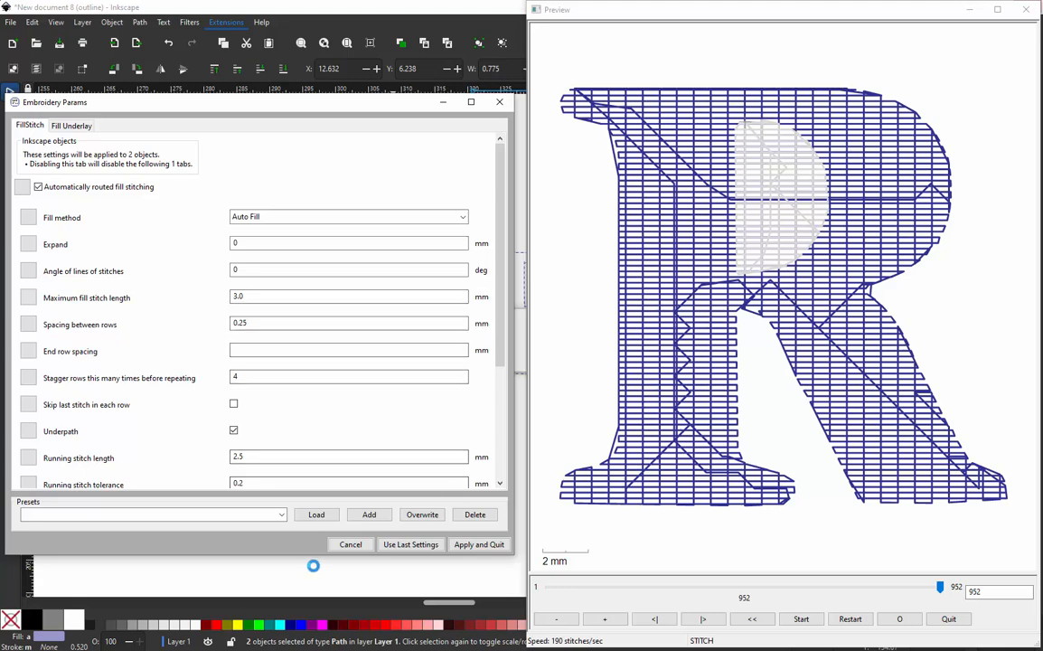
left_click(350, 544)
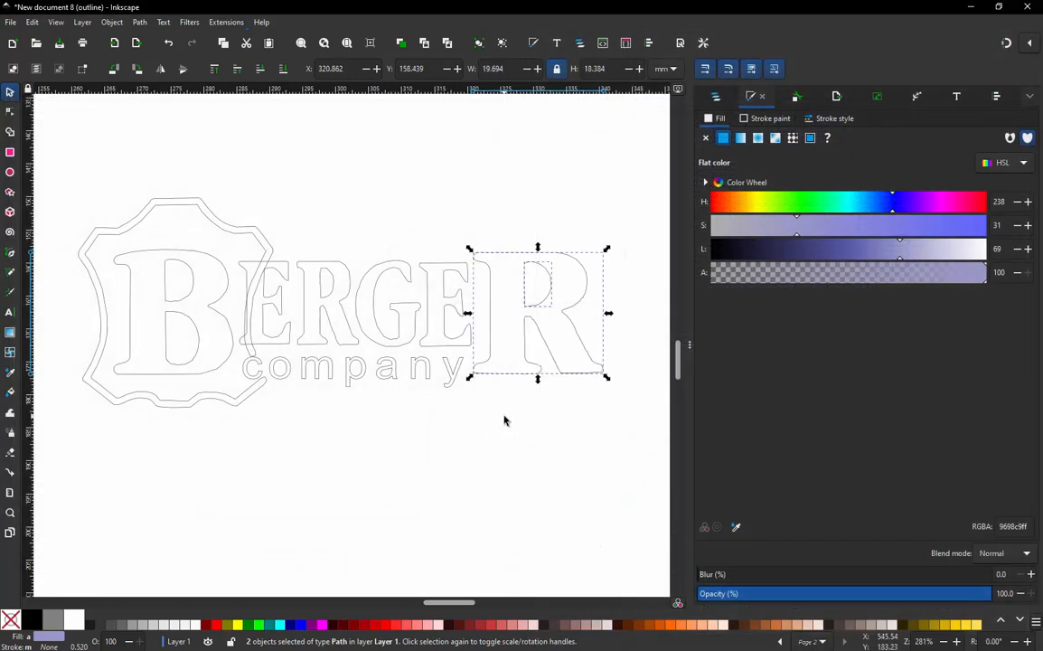
- Combine the large final R and its inner shape into a single path and clear the selection
left_click(505, 420)
left_click_drag(626, 221, 458, 413)
left_click(140, 21)
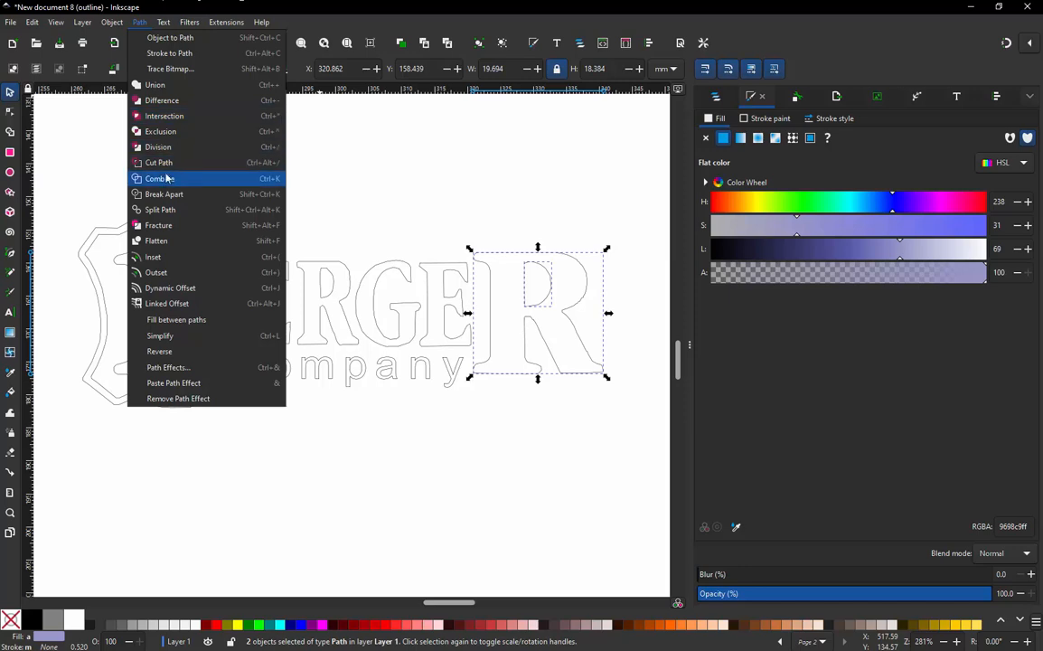
left_click(331, 182)
- Combine the small middle R and its inner shape into a single path
left_click(282, 242)
left_click_drag(281, 240, 365, 358)
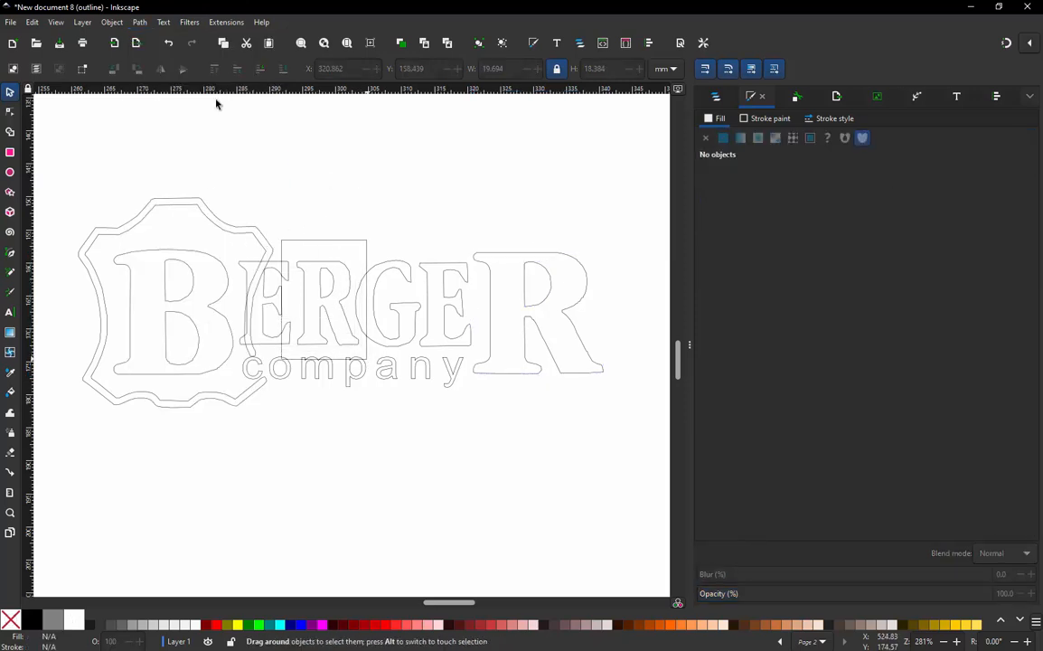
left_click(140, 22)
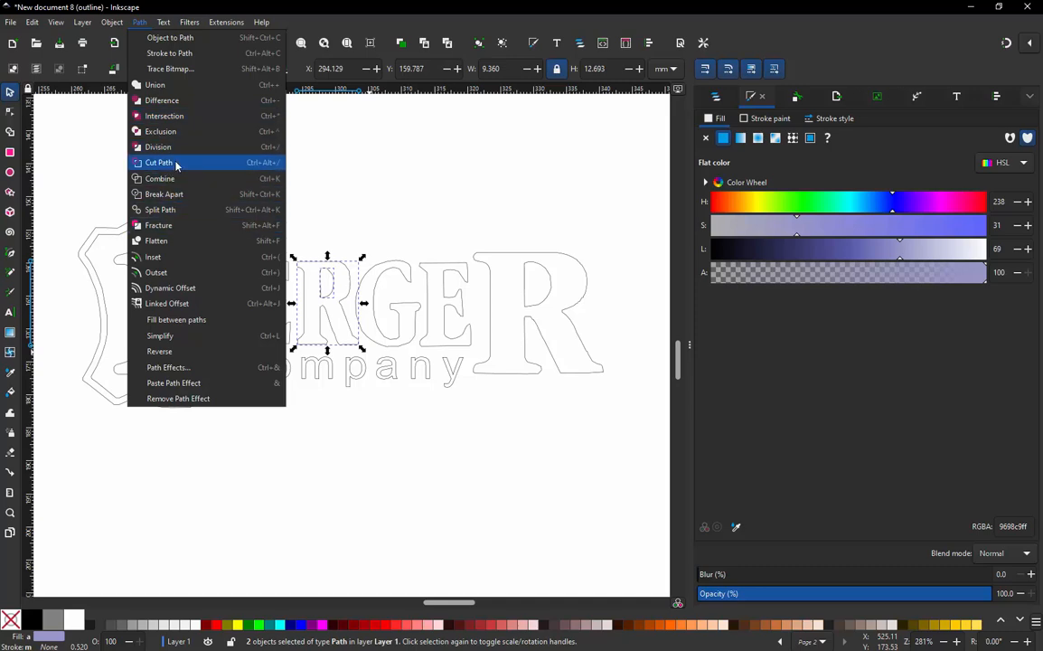
left_click(177, 178)
- Combine the large B and its two inner shapes into a single path, leaving out the surrounding border
left_click(103, 208)
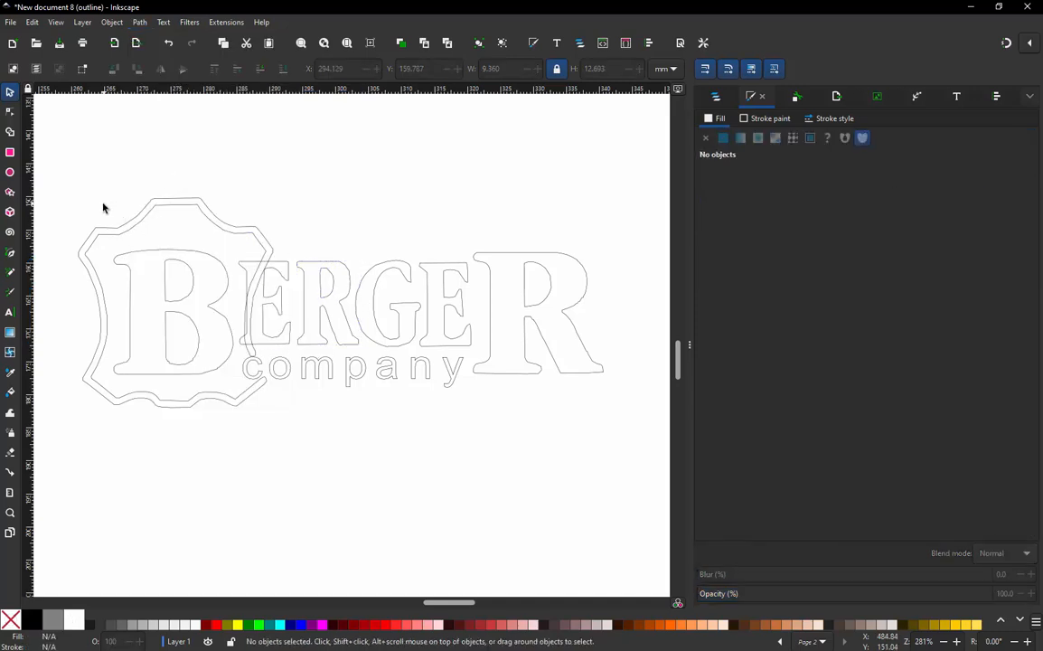
left_click_drag(103, 207, 240, 389)
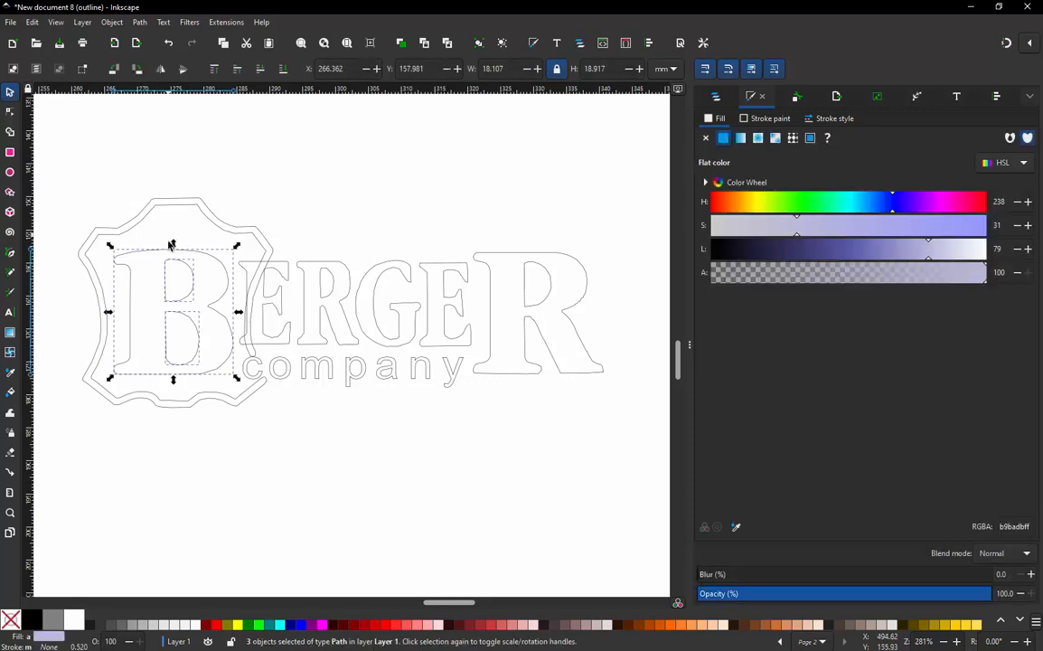
left_click(140, 22)
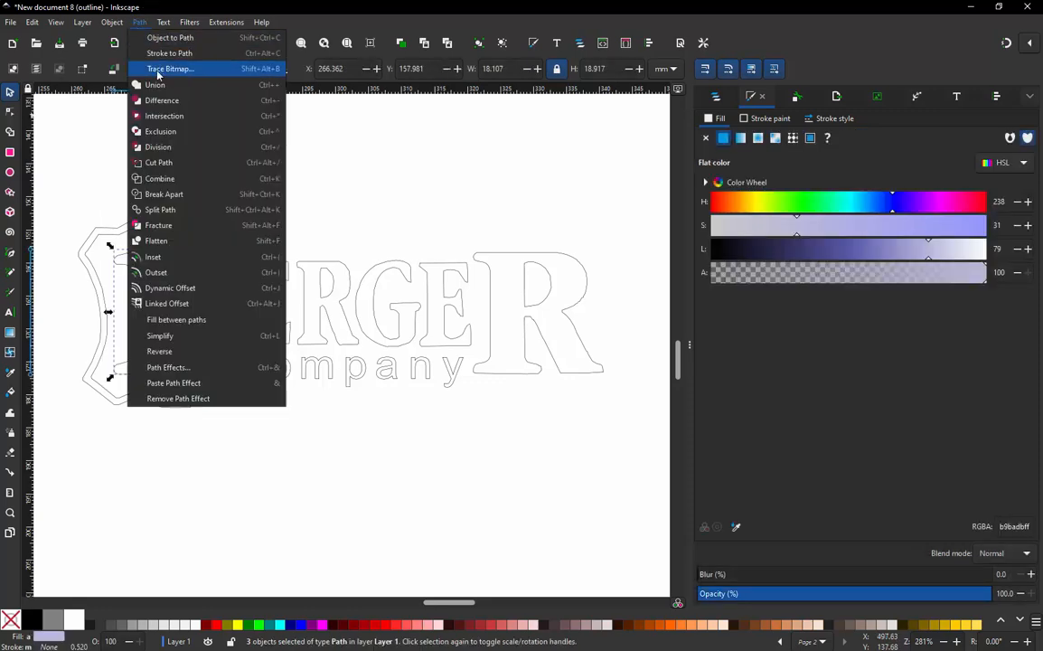
left_click(165, 180)
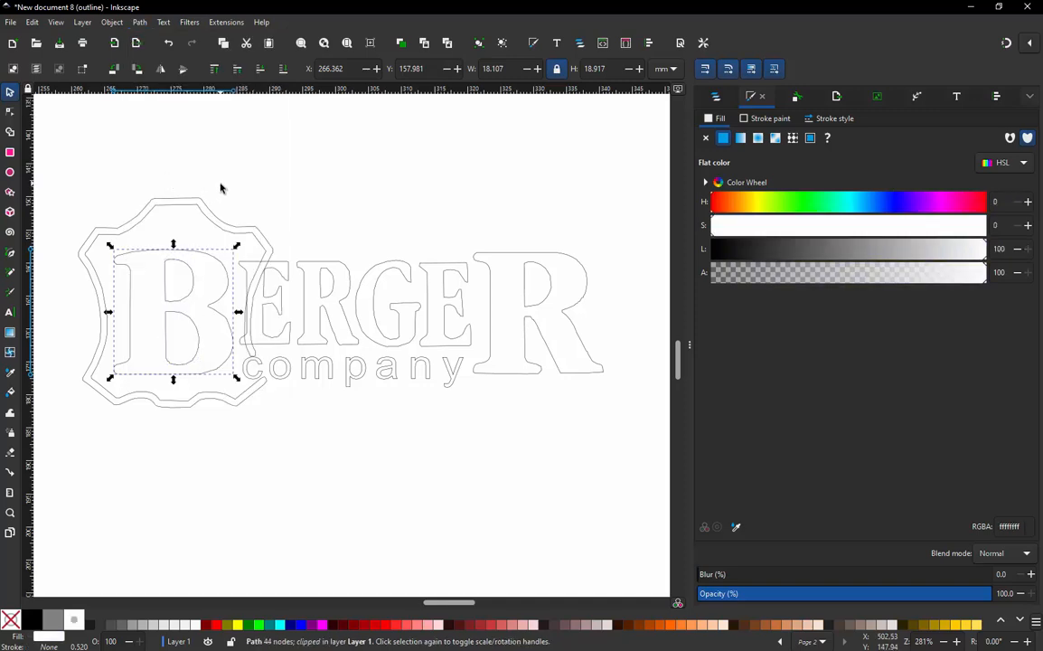
- Apply Ink/Stitch Params with Auto Fill, 3.0 mm maximum stitch length and 0.25 mm row spacing to the B and both R letters
left_click(330, 264, "shift")
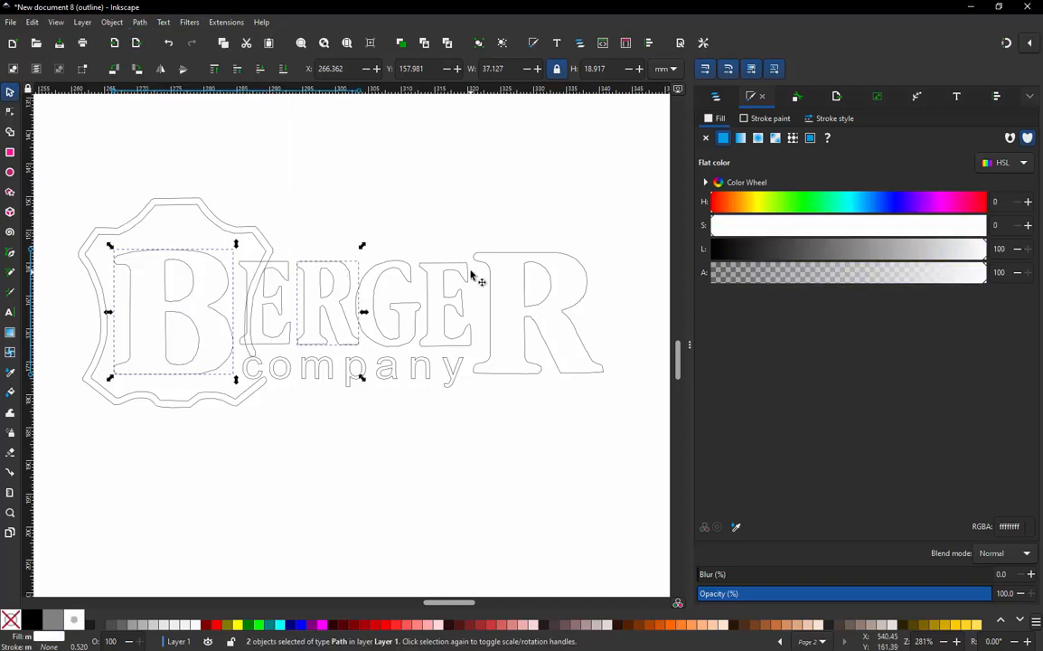
left_click(480, 265, "shift")
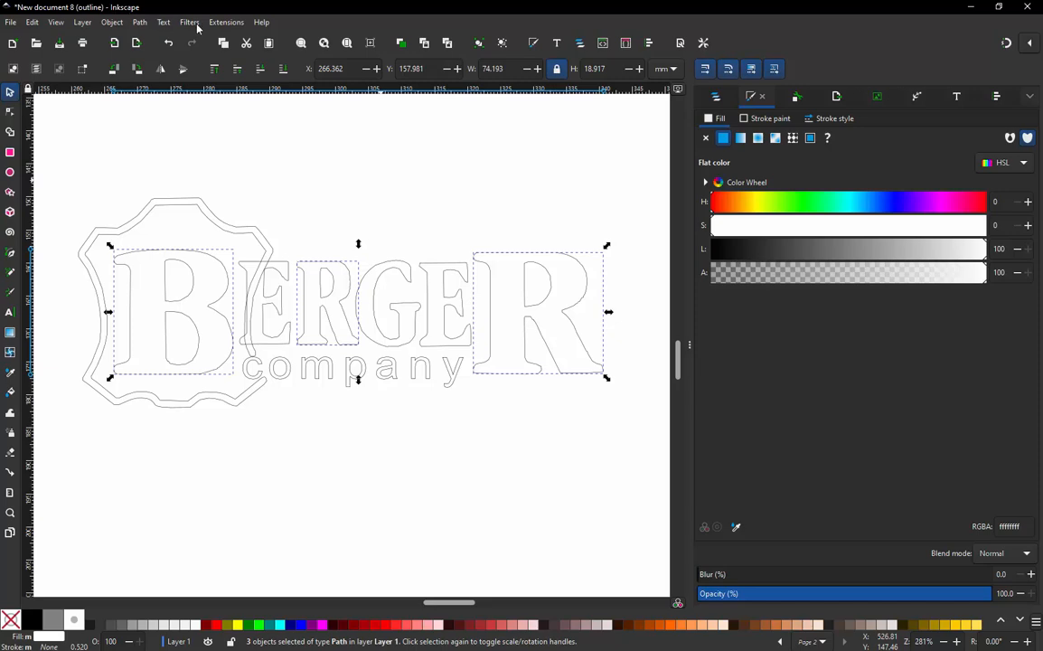
left_click(225, 23)
mouse_move(259, 177)
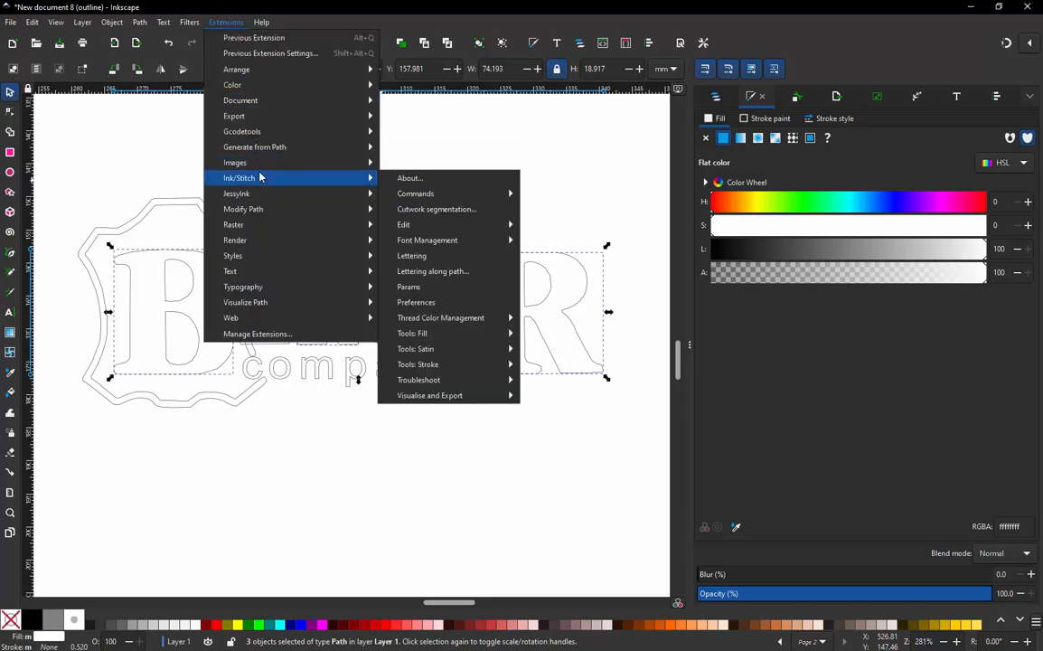
left_click(389, 256)
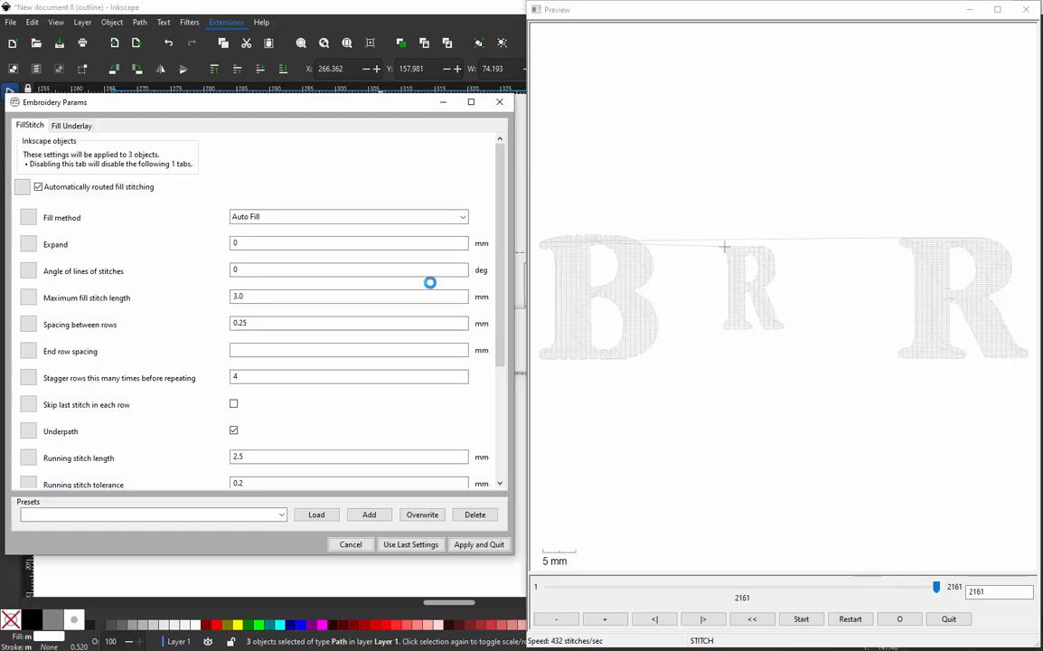
left_click(467, 544)
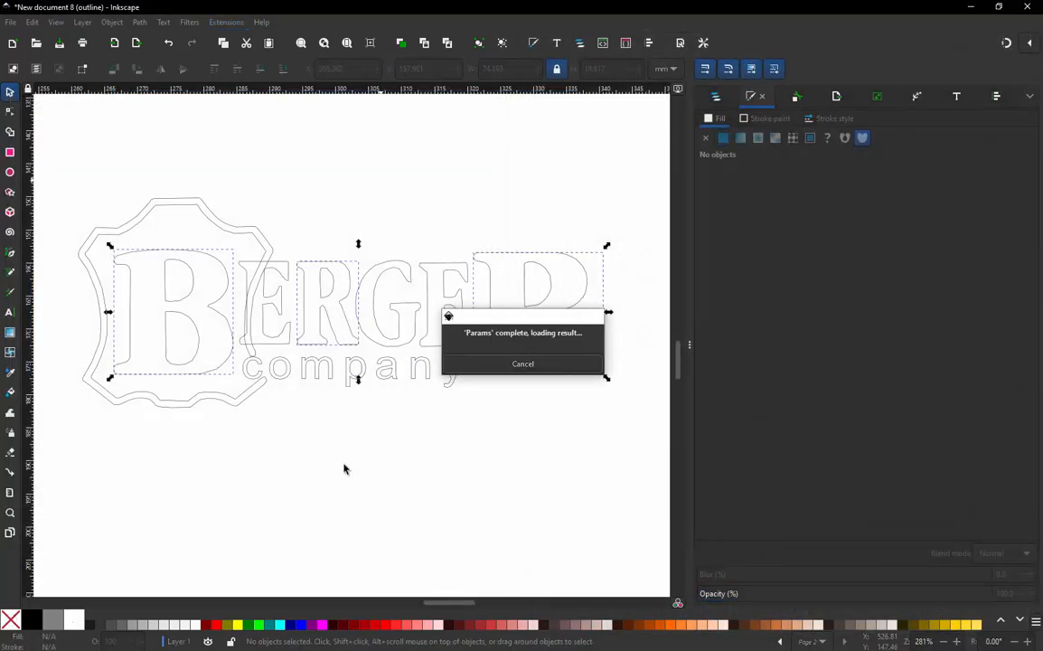
- Apply Ink/Stitch Params with Auto Fill, 3.0 mm maximum stitch length and 0.25 mm row spacing to both E letters and the G
left_click(277, 299)
left_click(276, 299)
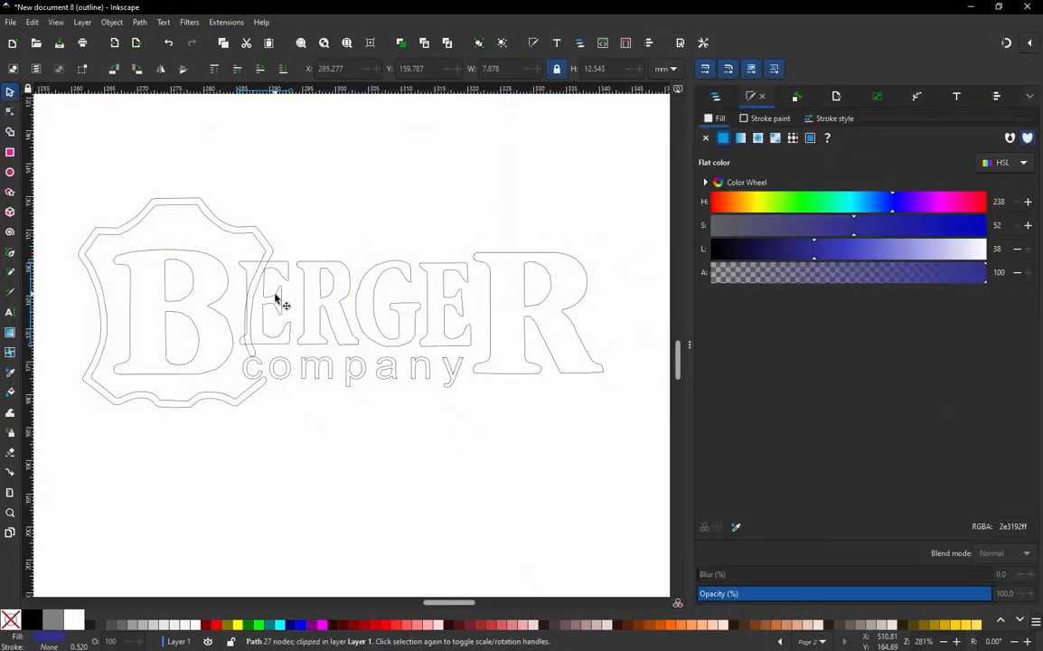
left_click(275, 299)
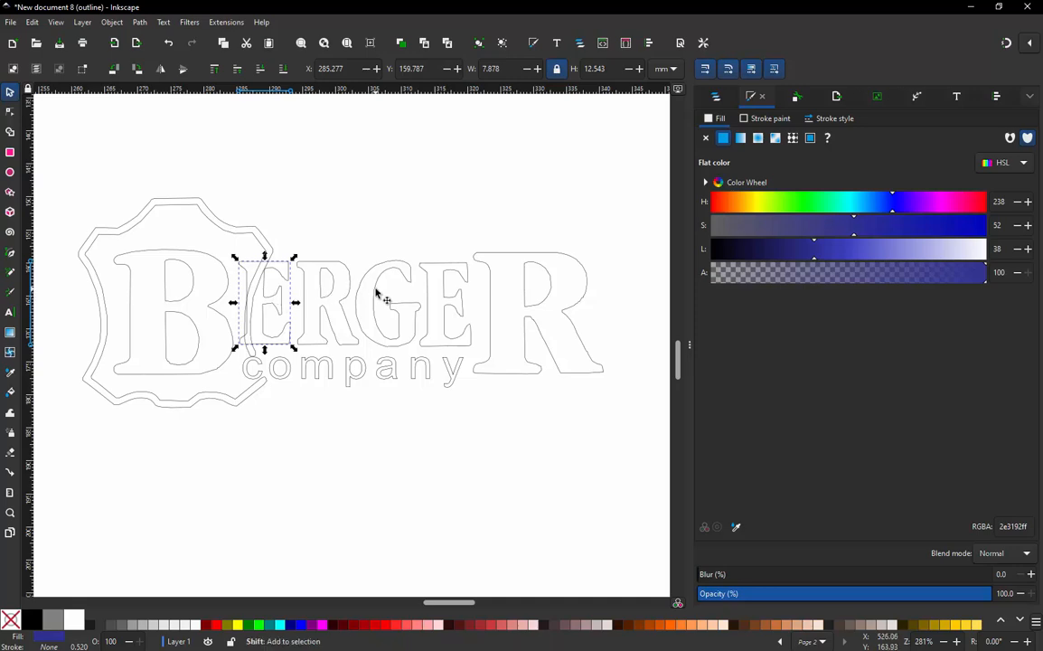
left_click(384, 296, "shift")
left_click(432, 299, "shift")
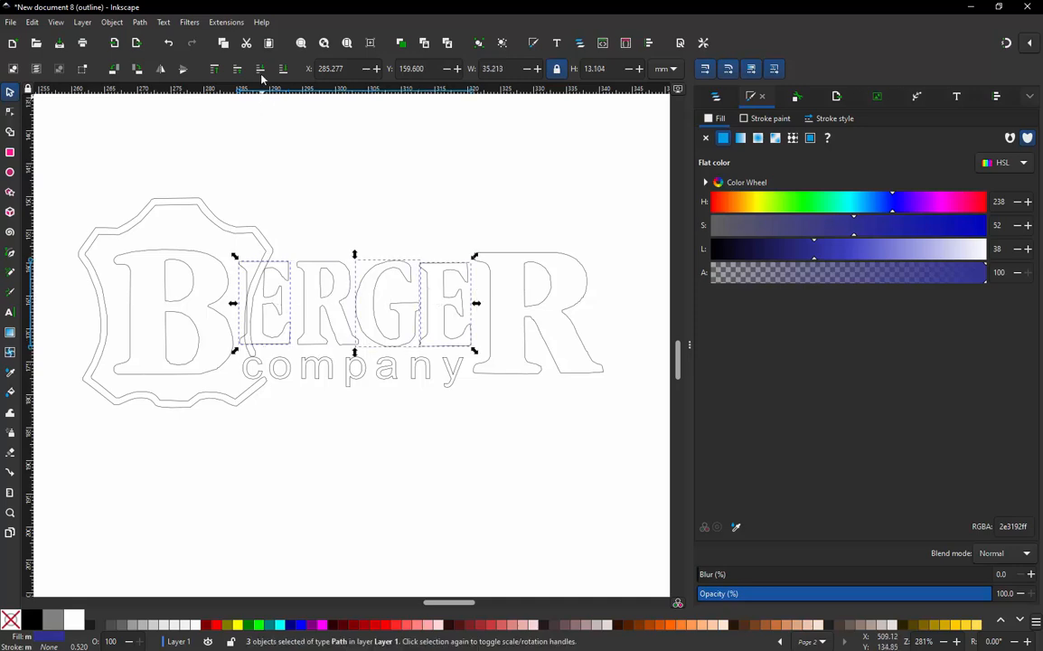
left_click(226, 22)
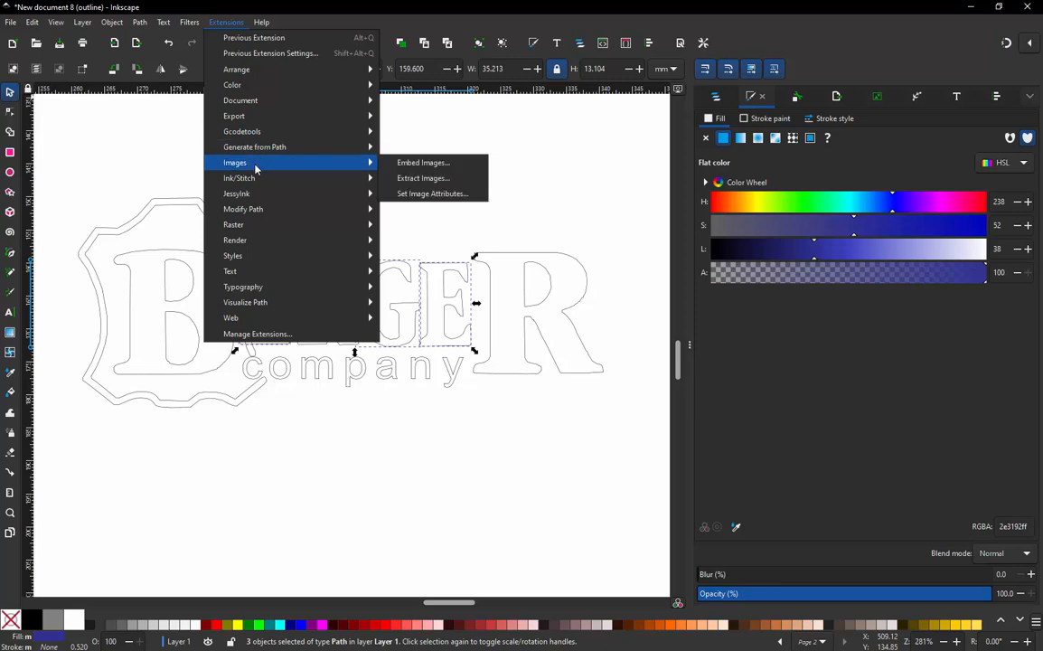
mouse_move(260, 190)
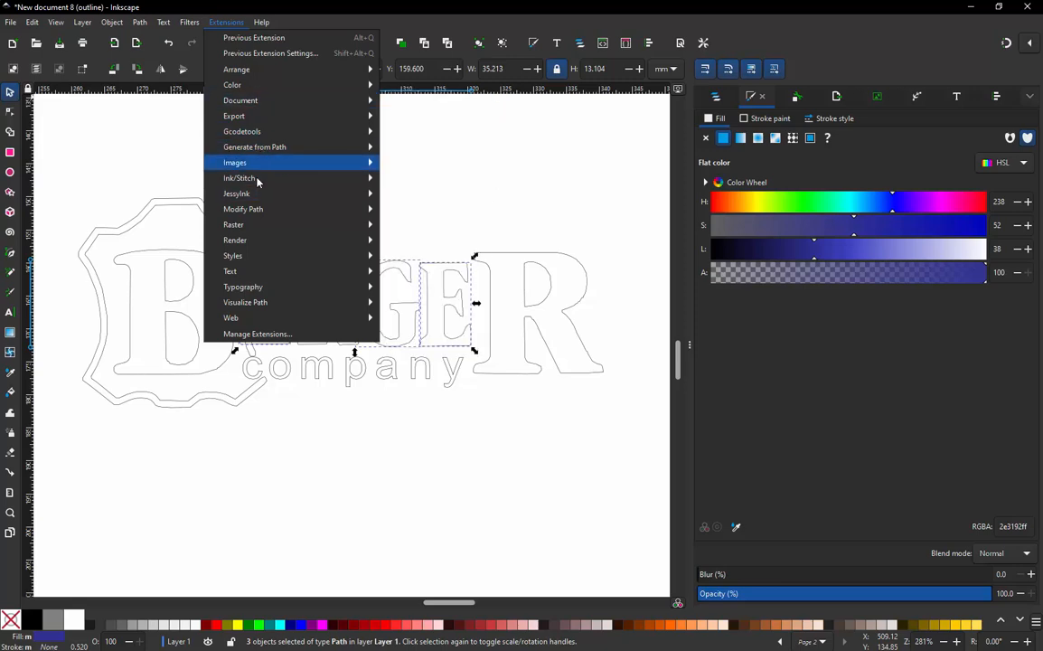
mouse_move(276, 168)
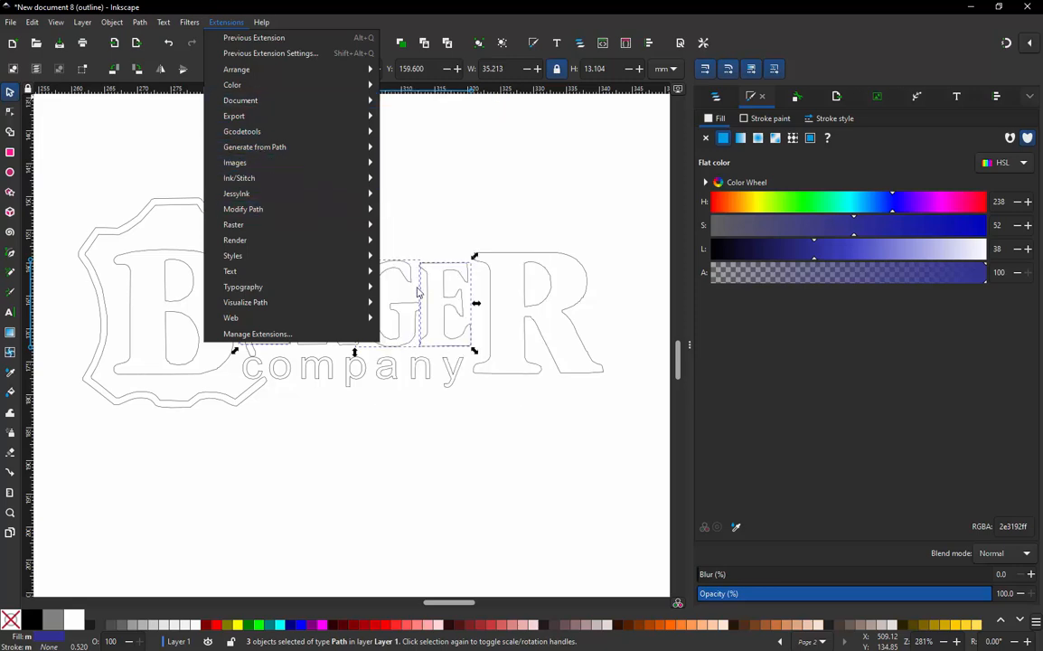
mouse_move(304, 179)
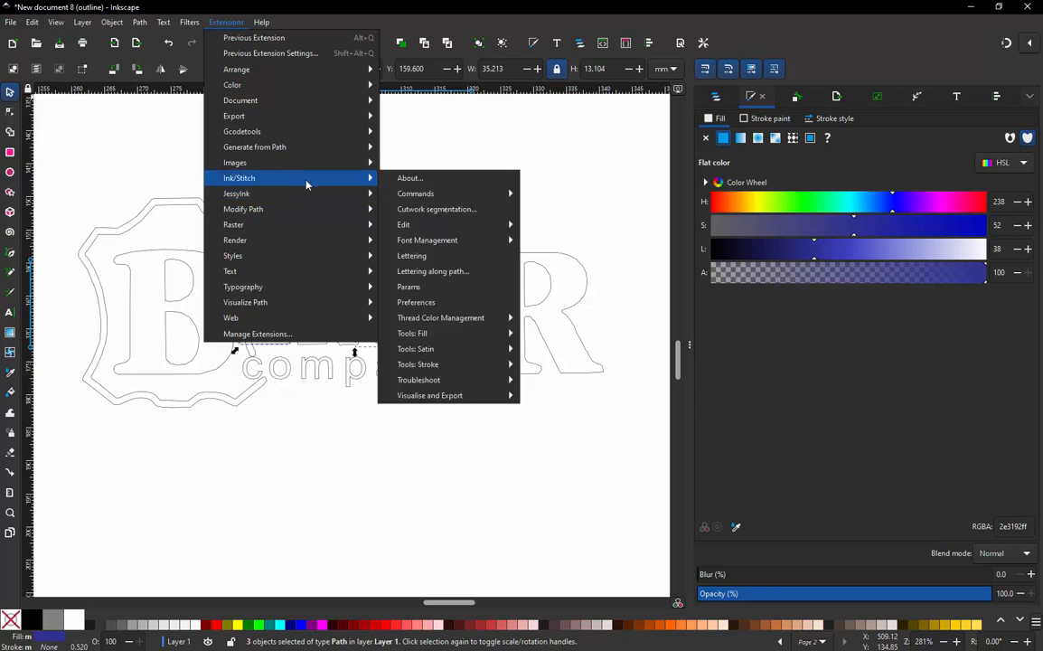
left_click(439, 288)
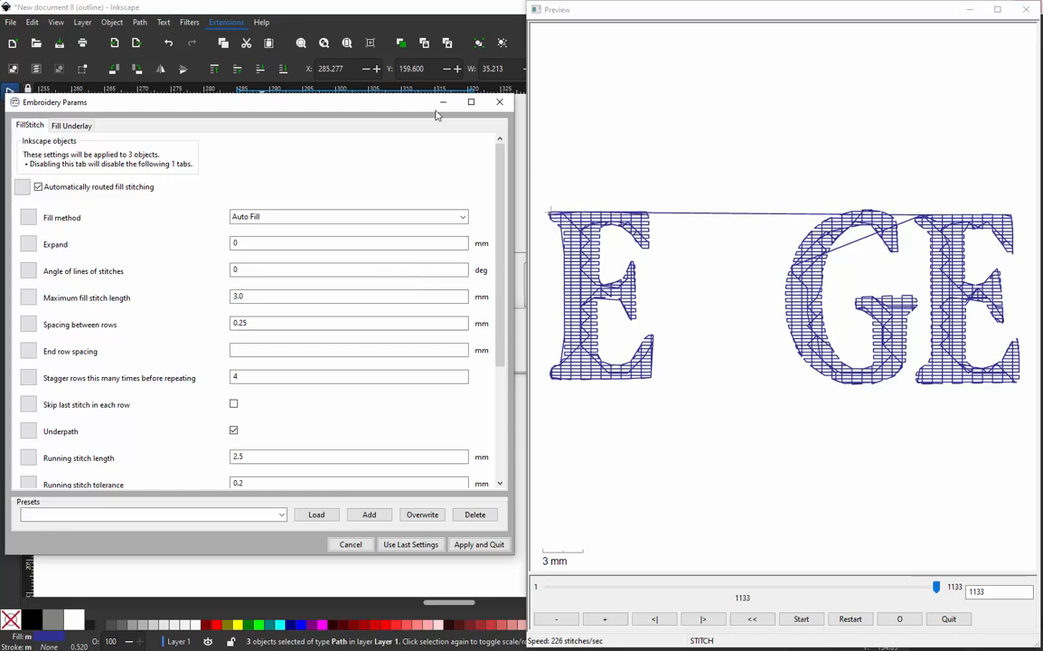
mouse_move(936, 588)
left_mouse_down()
mouse_move(612, 584)
mouse_move(928, 587)
left_mouse_up()
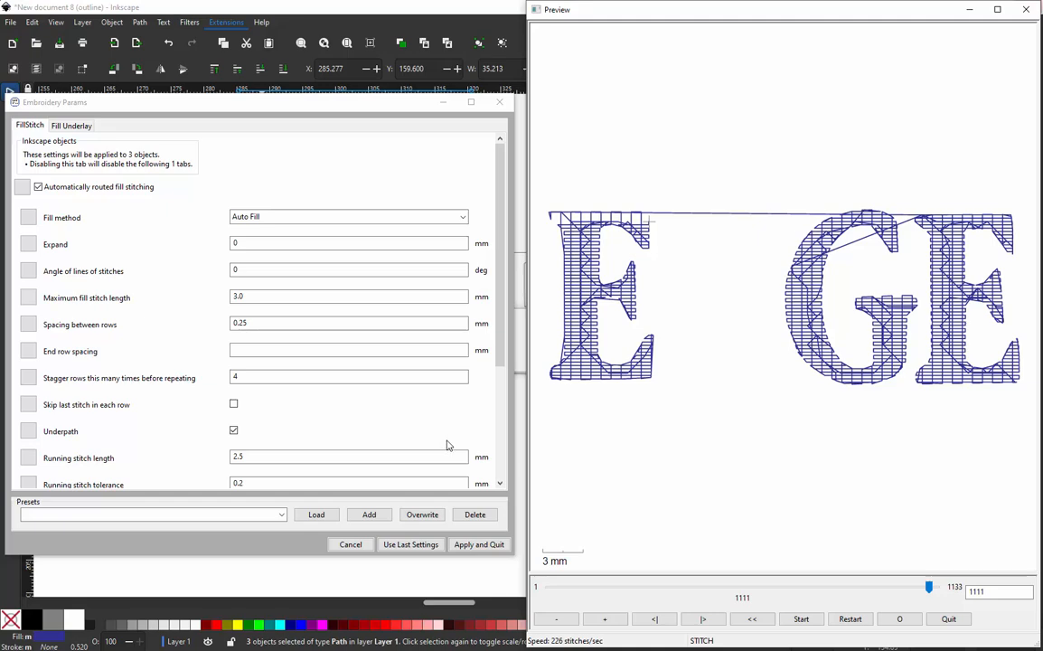
left_click(485, 548)
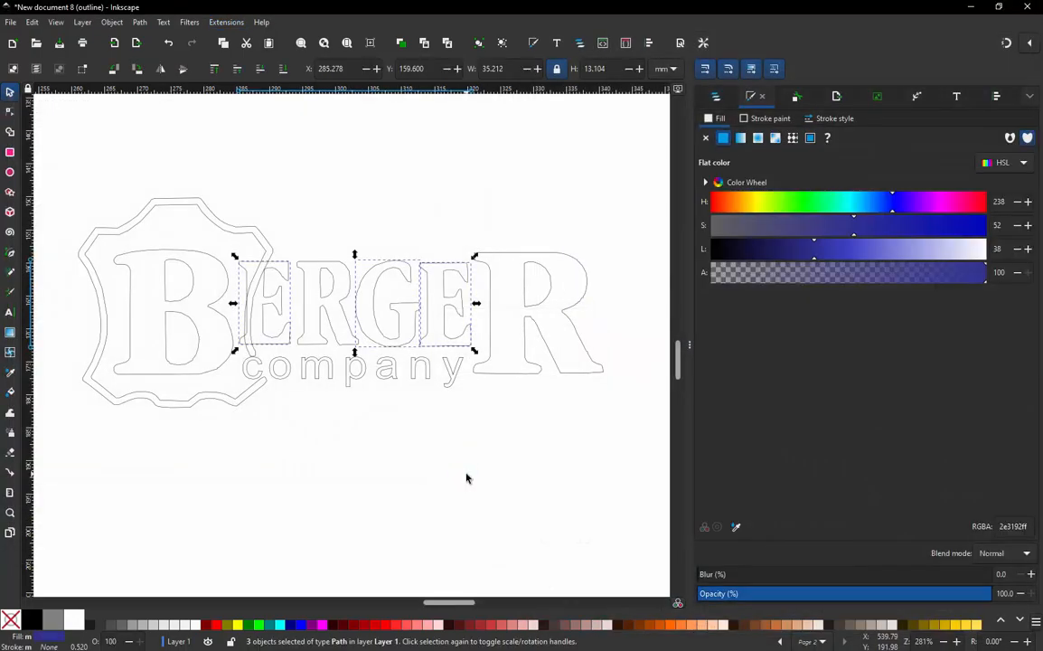
- Give all six BERGER letters one light green flat fill with hue 155, saturation 61 and lightness 69
left_click(226, 282)
left_click(228, 286)
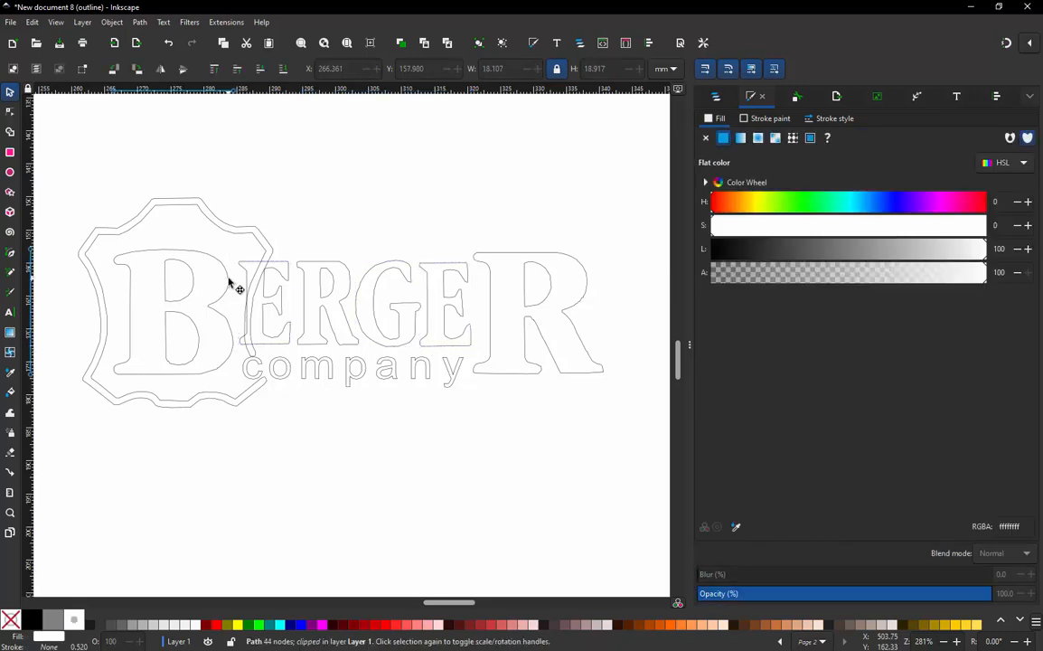
left_click(289, 280, "shift")
left_click(324, 281, "shift")
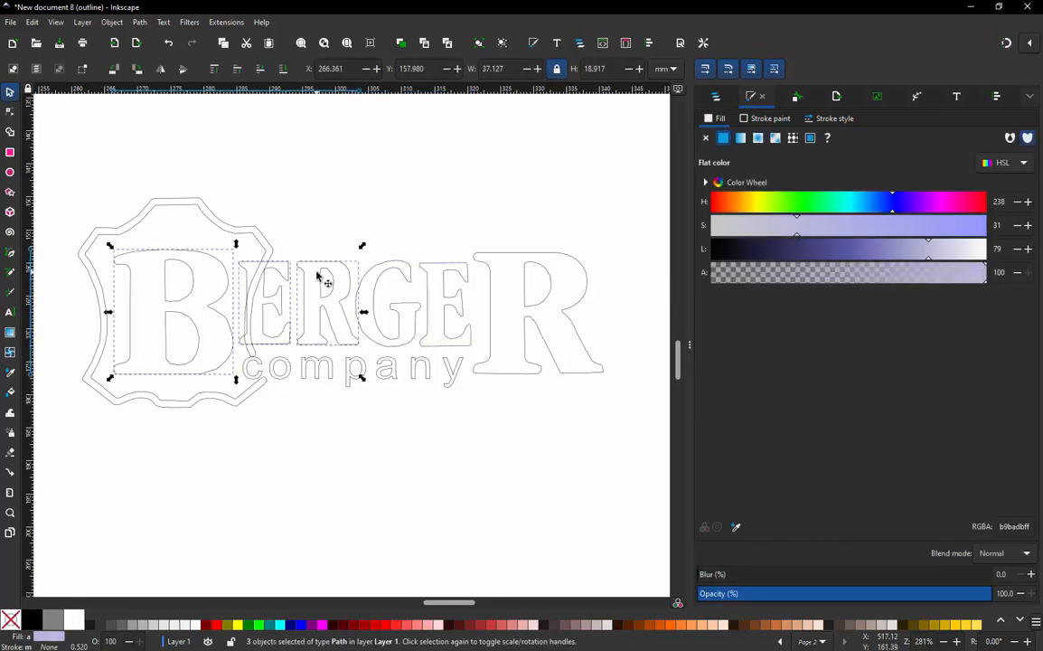
left_click(381, 282, "shift")
left_click(448, 282, "shift")
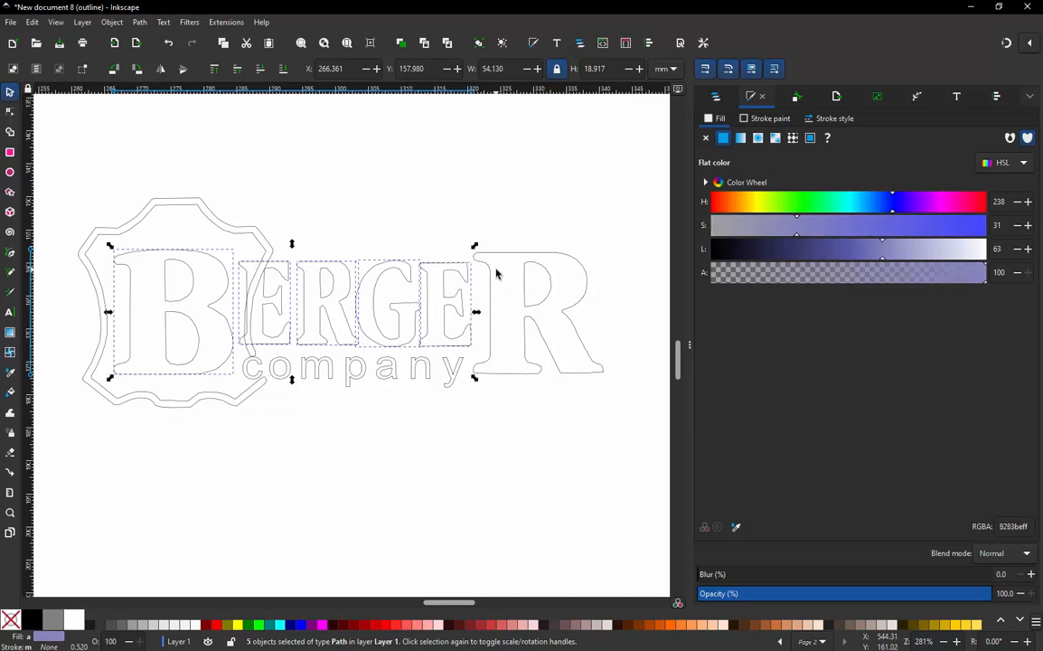
left_click(491, 276, "shift")
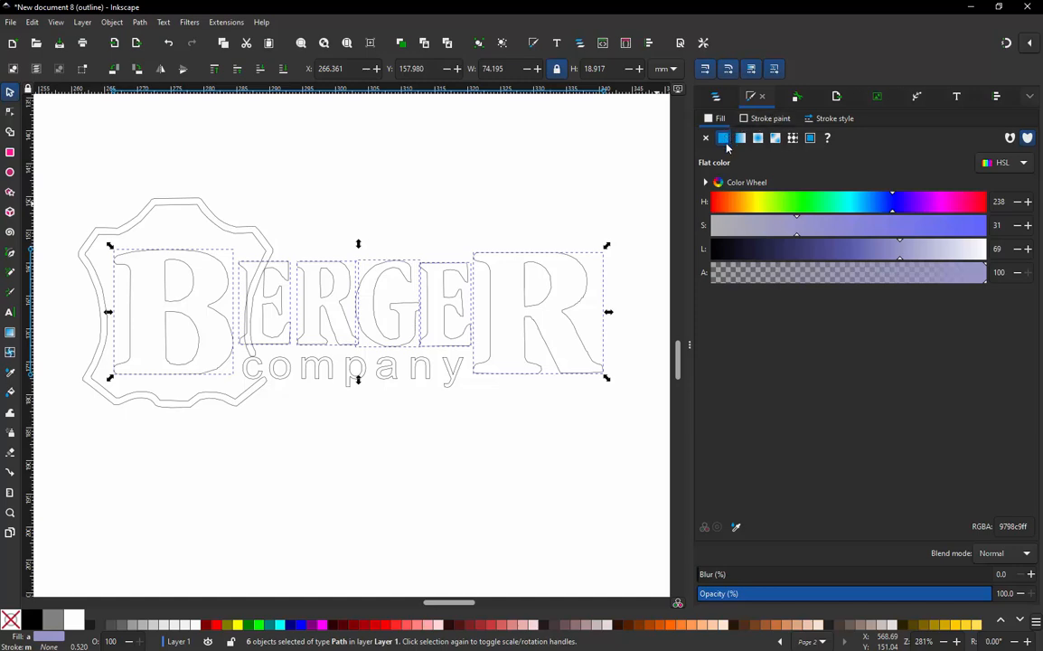
left_click(831, 202)
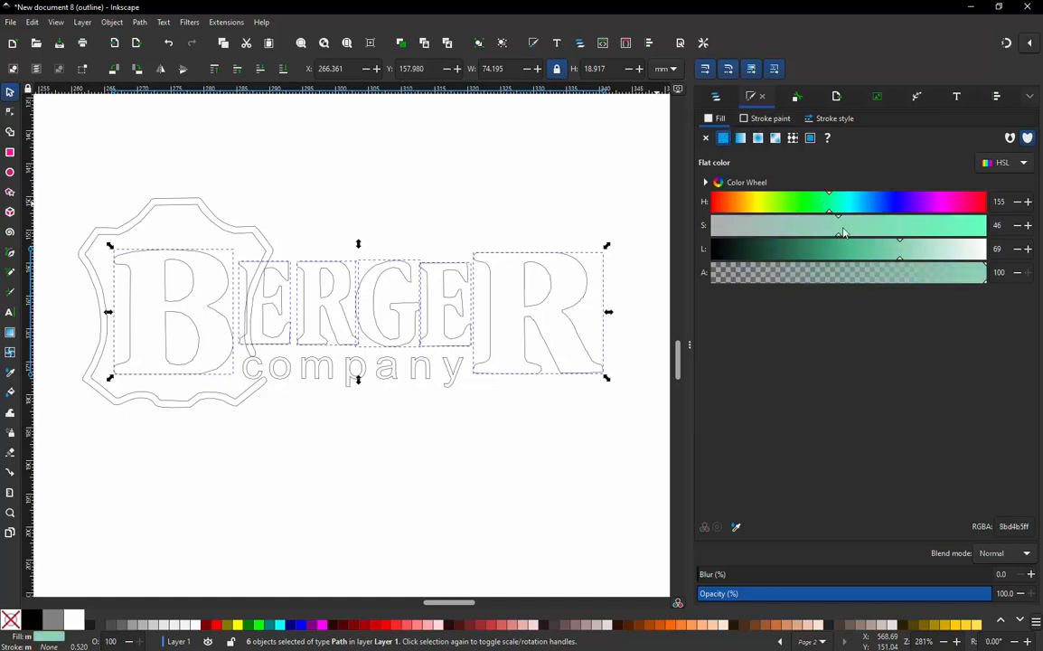
left_click(878, 226)
- Switch the display from outline to normal mode and clear the selection
left_click(56, 25)
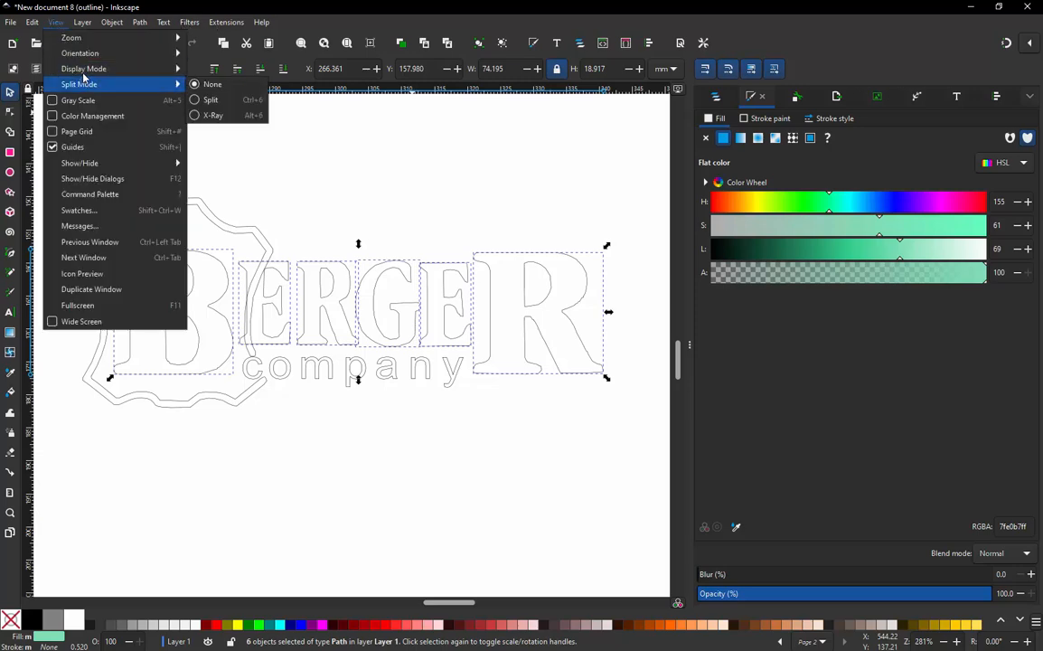
mouse_move(160, 68)
left_click(214, 70)
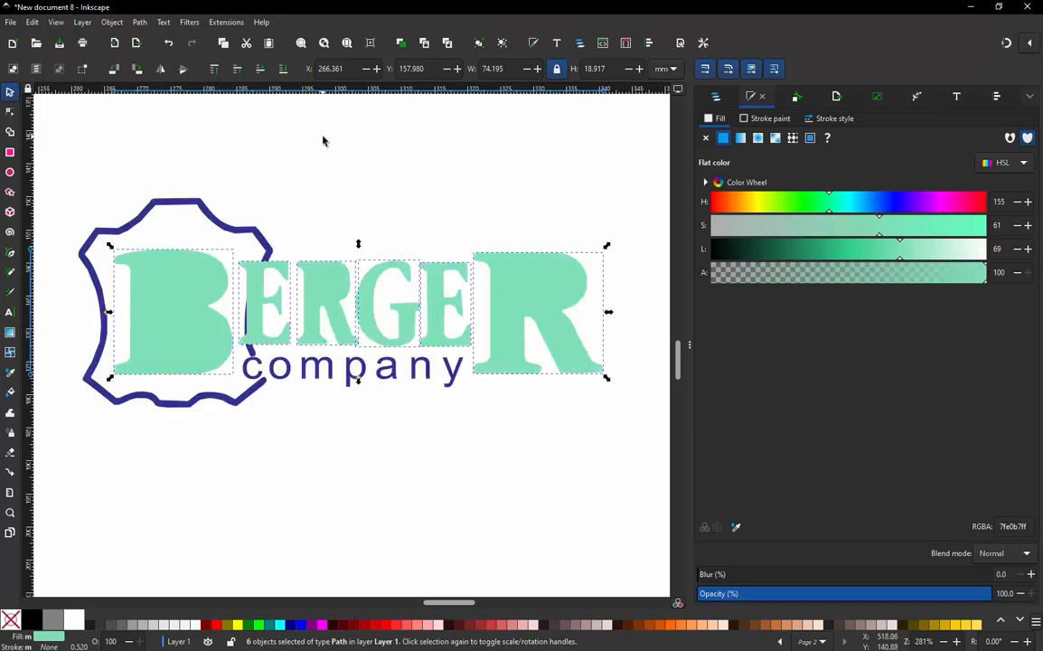
left_click(324, 139)
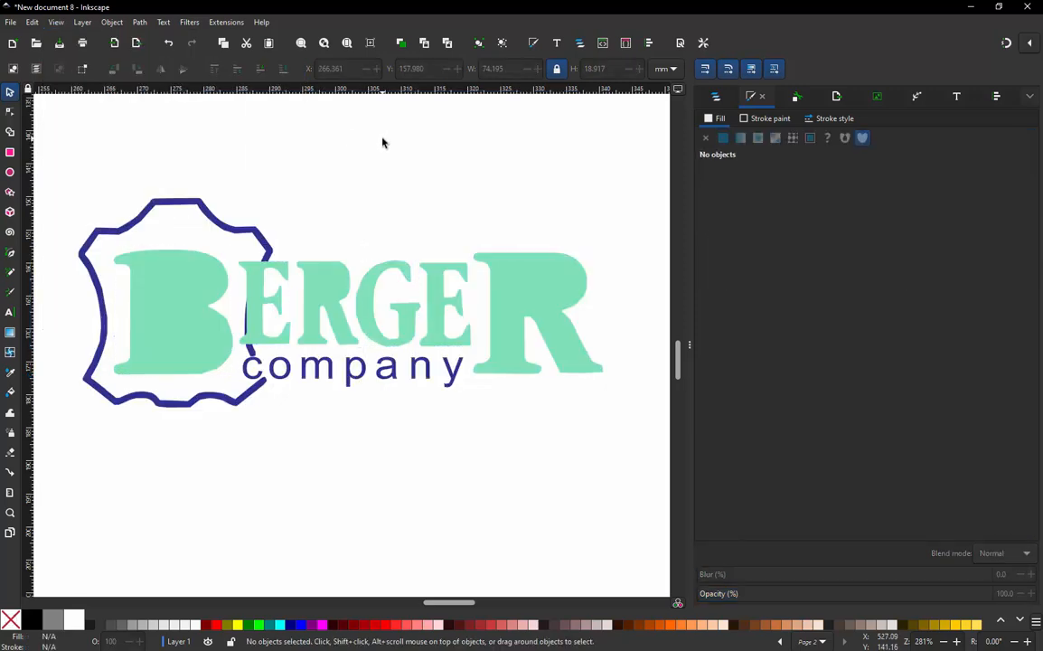
- Reverse the inner subpath of the large final R using a node selected on its inner contour
left_click(536, 276)
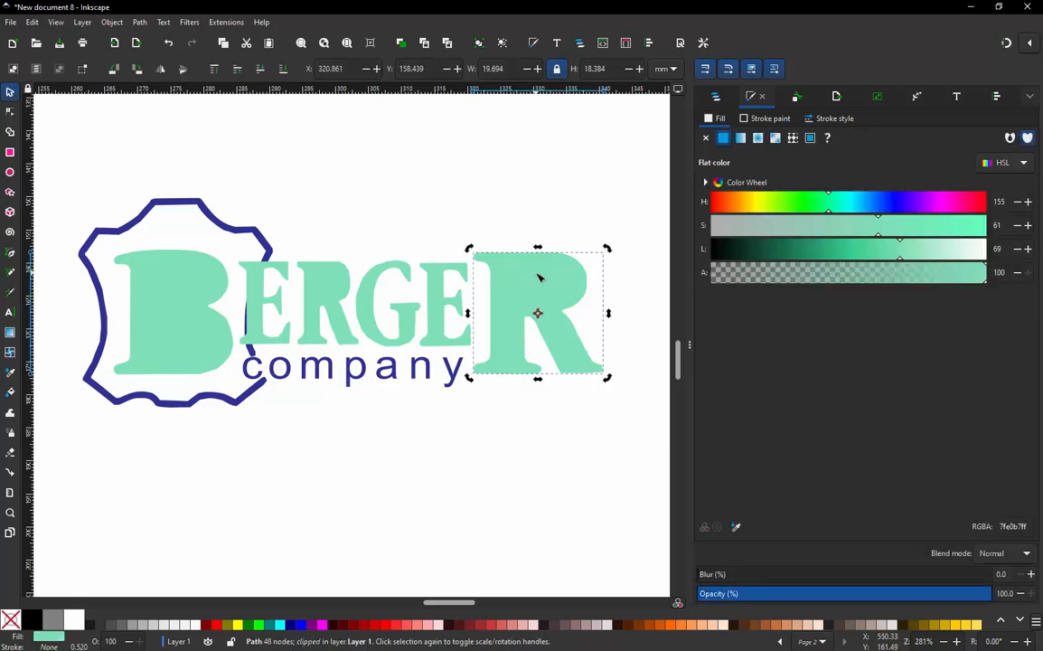
double_click(540, 282)
left_click(547, 273)
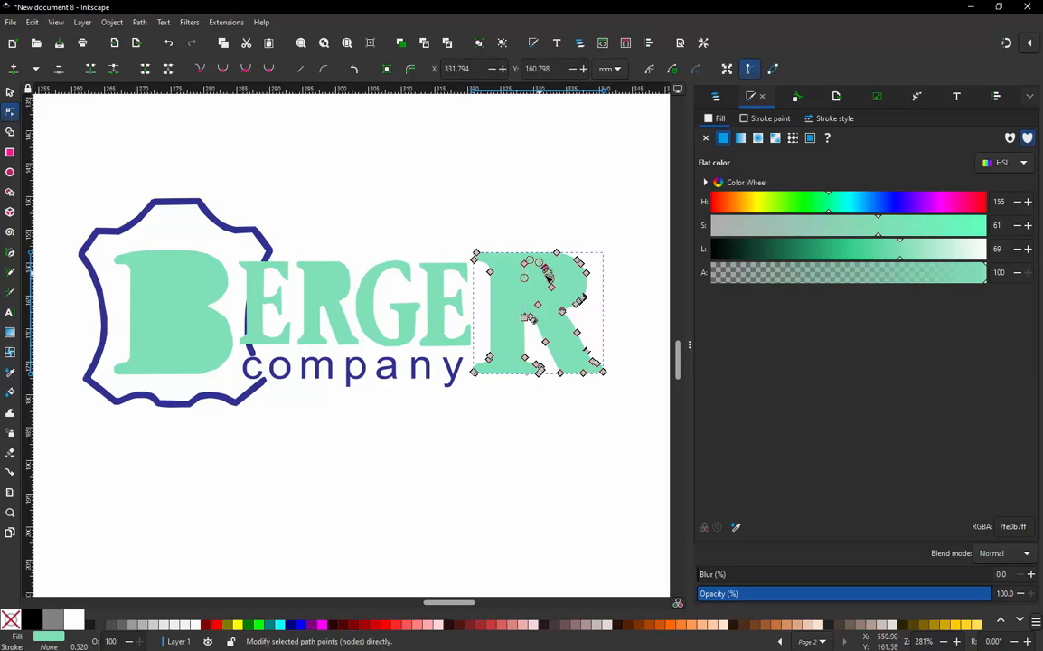
left_click(139, 22)
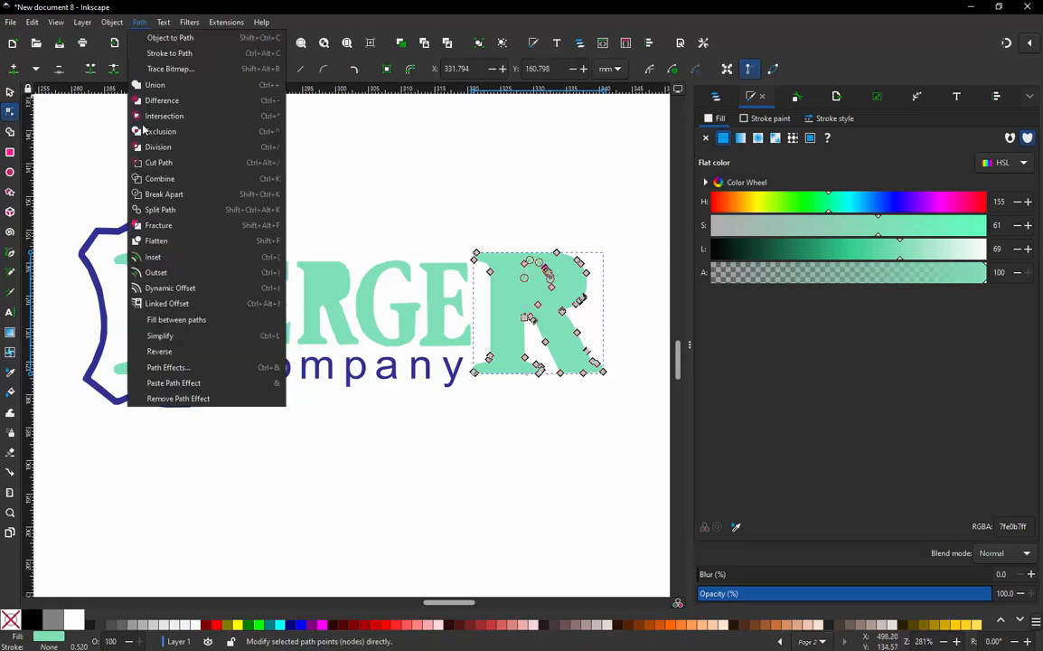
left_click(197, 352)
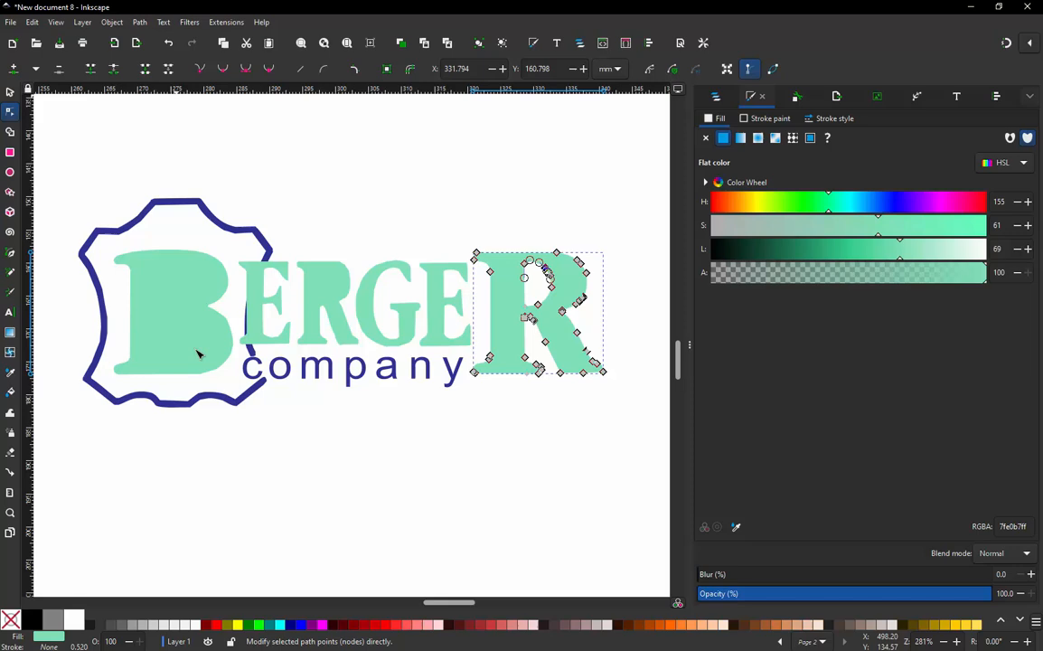
- Reverse the inner subpath of the small middle R from a node on its inner contour
left_click(333, 297)
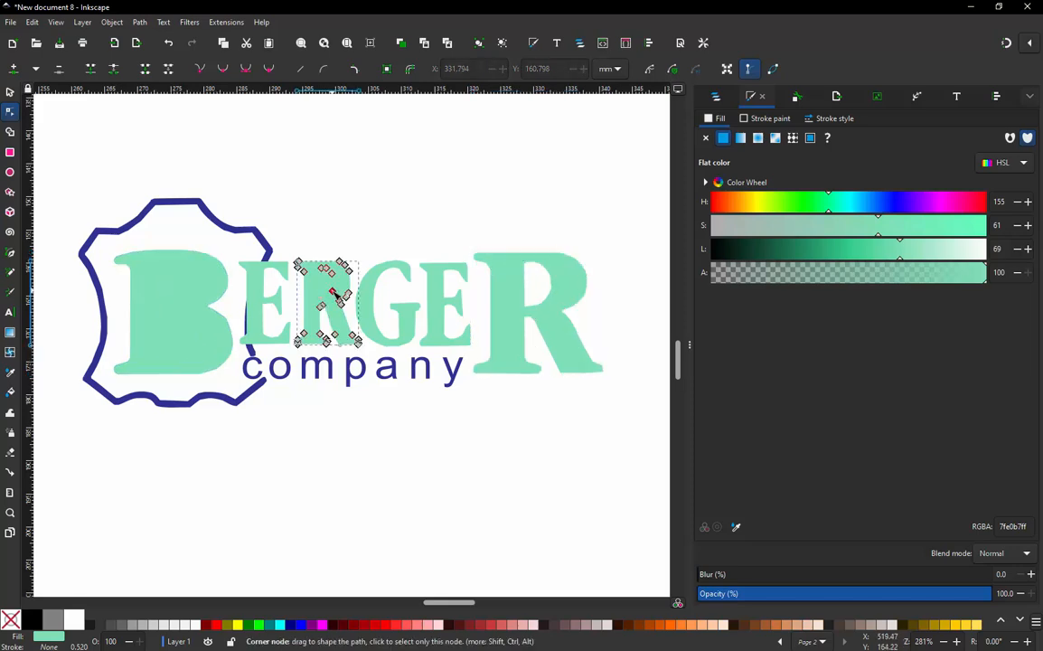
left_click(140, 22)
left_click(170, 366)
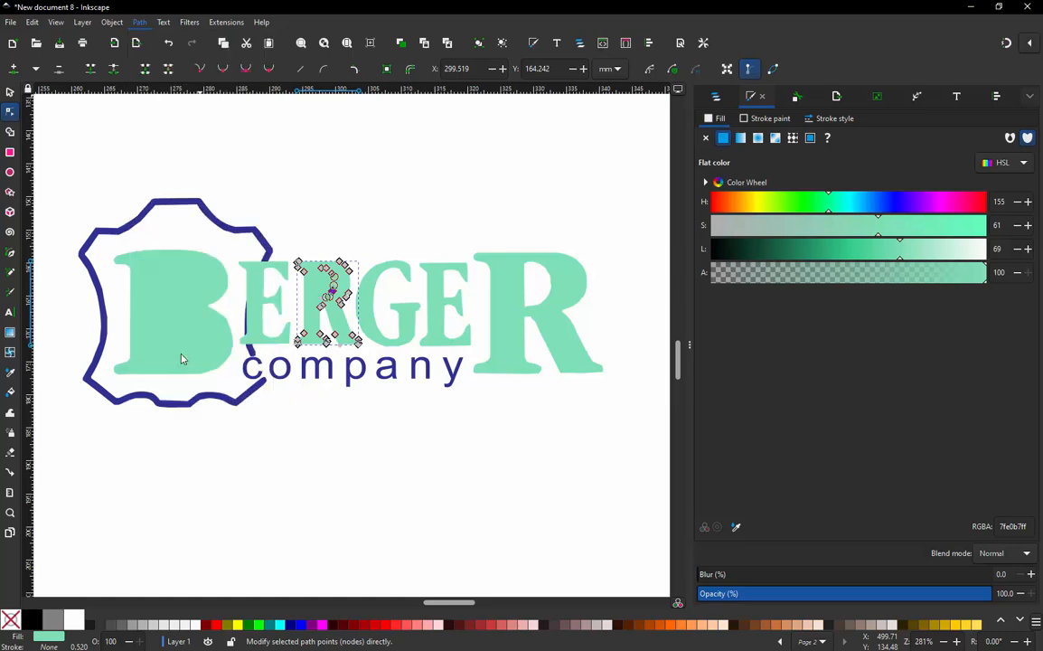
- Reverse the upper and lower inner subpaths of the large B one after the other and clear the selection
left_click(174, 259)
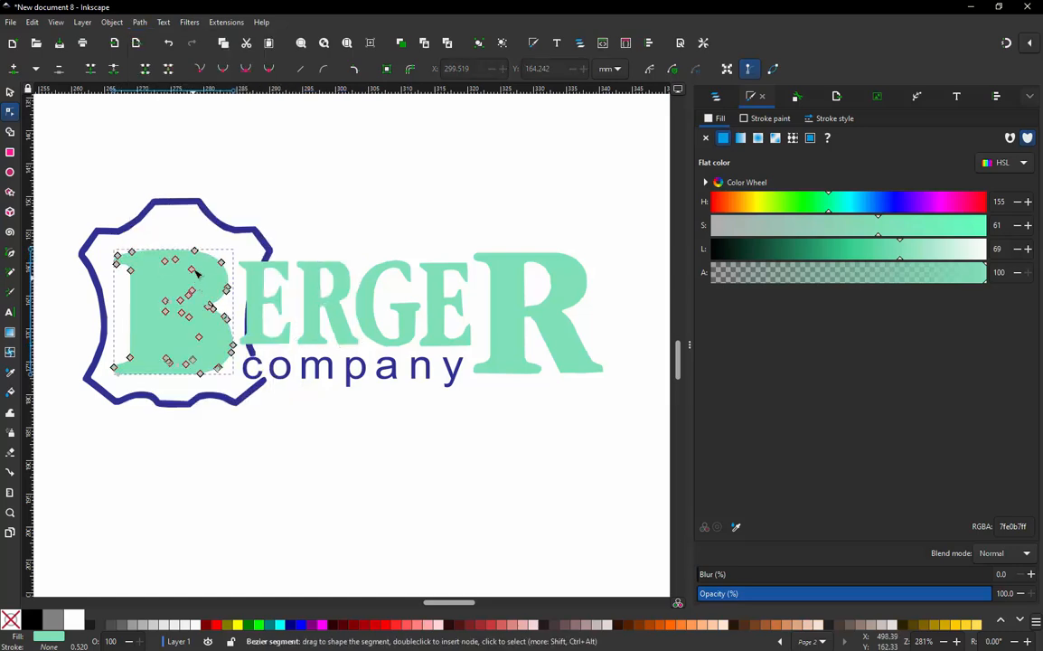
left_click(146, 24)
left_click(163, 347)
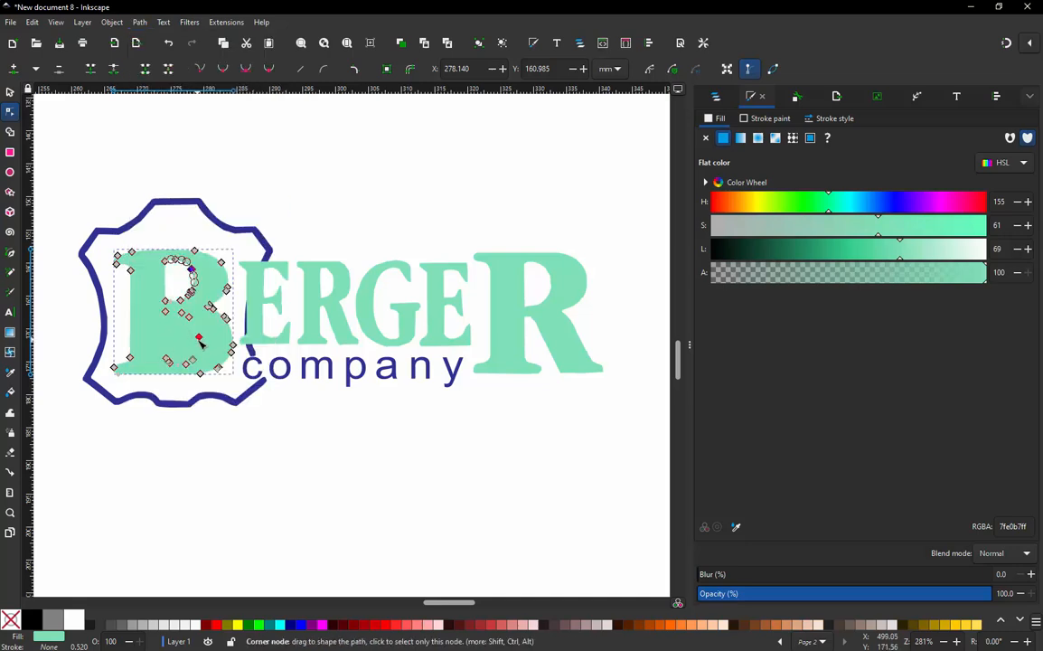
left_click(200, 339)
left_click(145, 25)
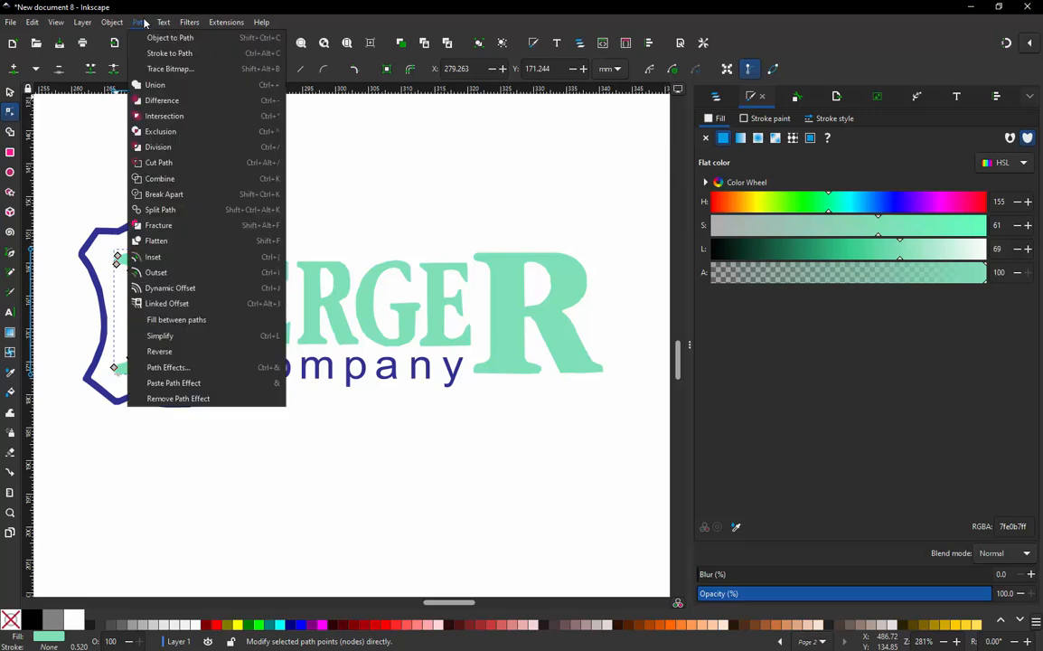
left_click(170, 349)
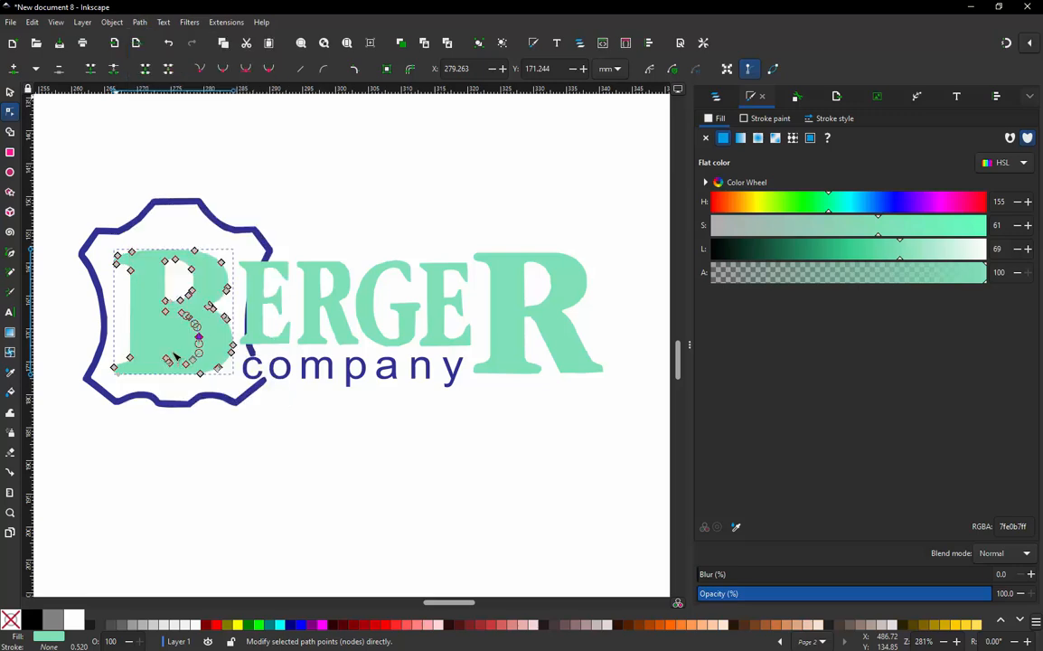
left_click(213, 435)
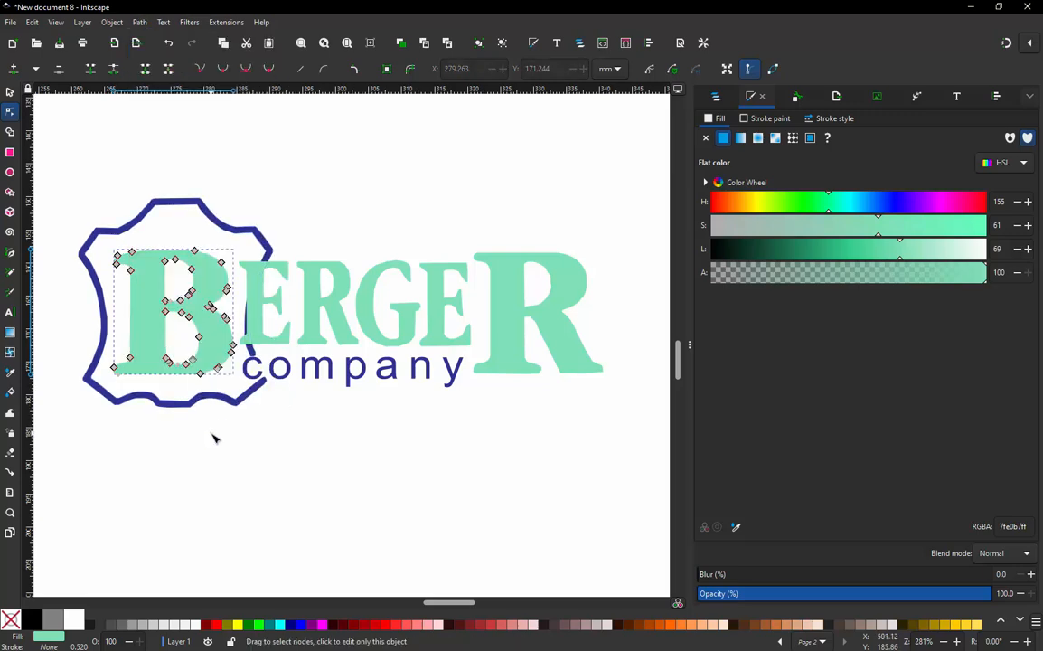
left_click(357, 446)
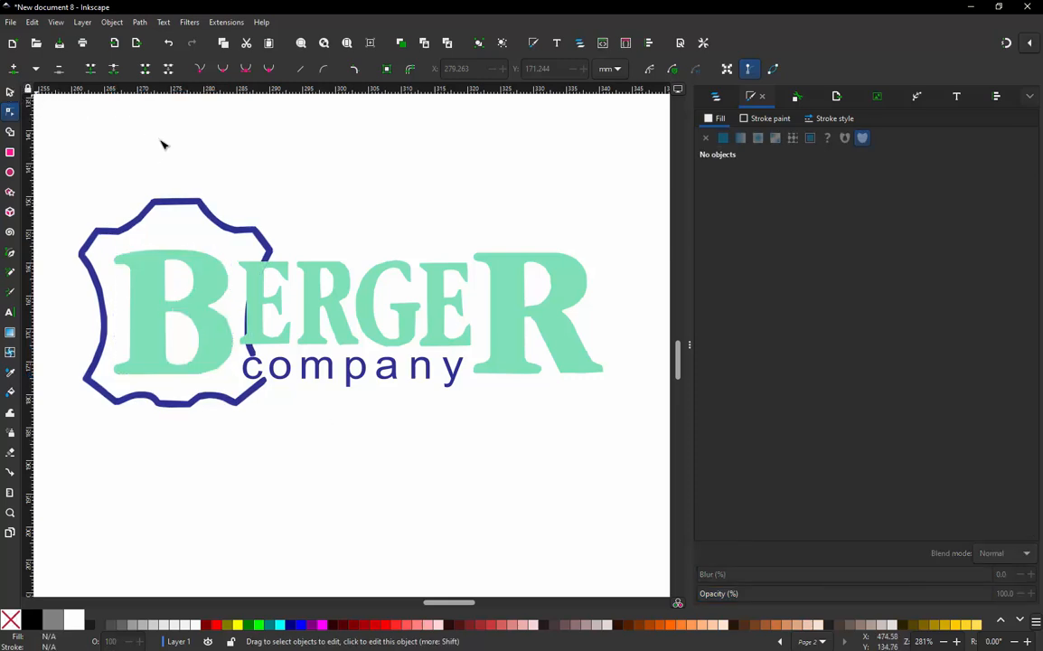
- Select all six BERGER letters and open them in the Ink/Stitch Simulator / Realistic Preview
left_click(257, 285)
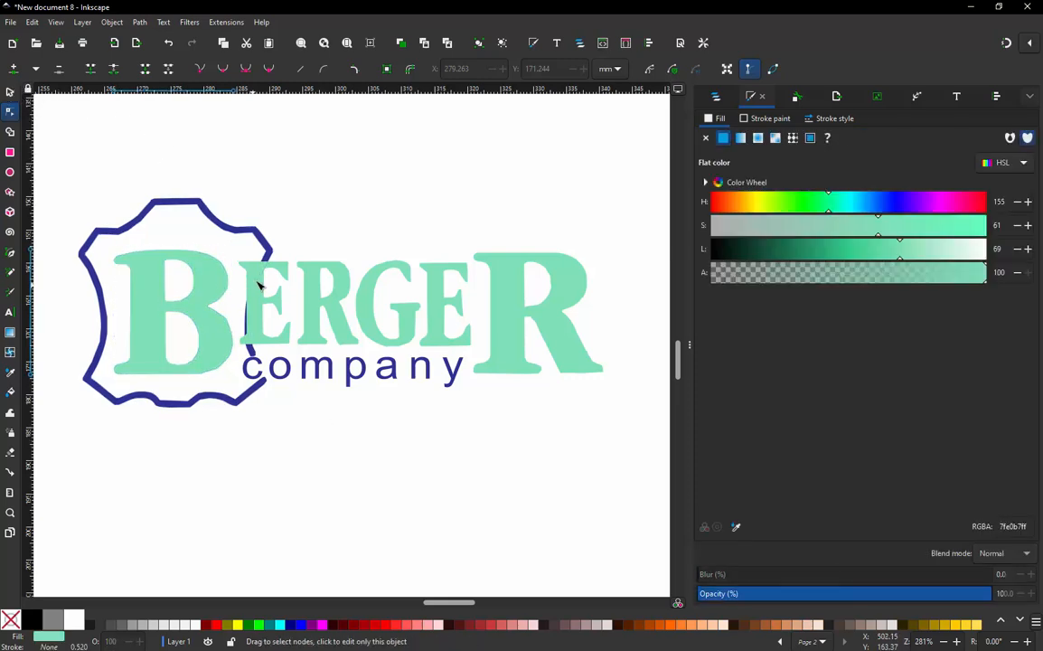
left_click(262, 284, "shift")
left_click(352, 291, "shift")
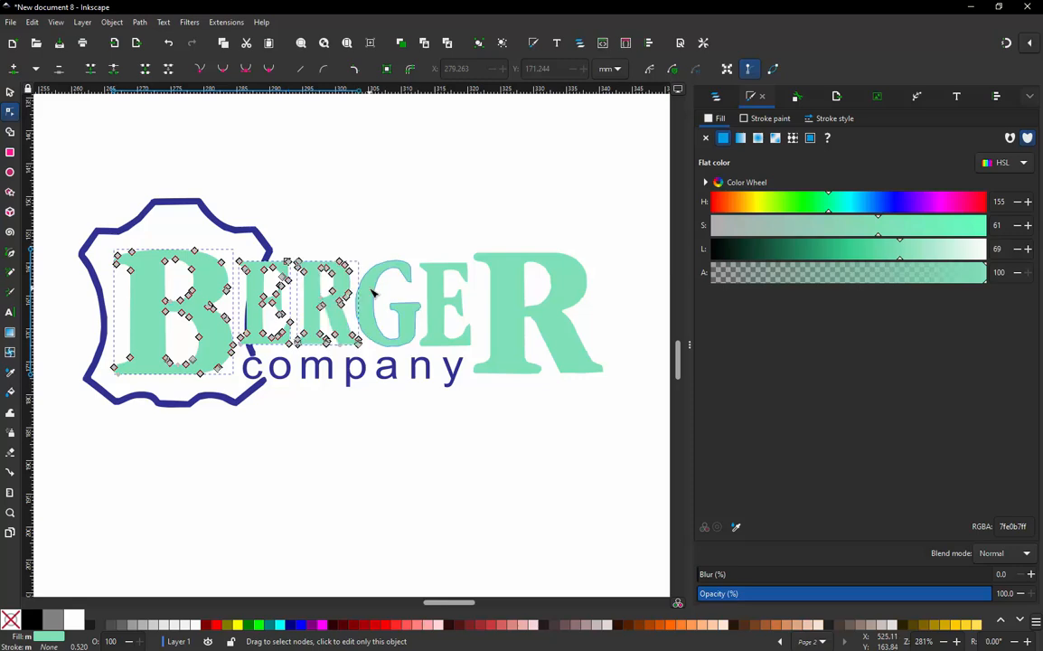
left_click(398, 298, "shift")
left_click(447, 299, "shift")
left_click(503, 291, "shift")
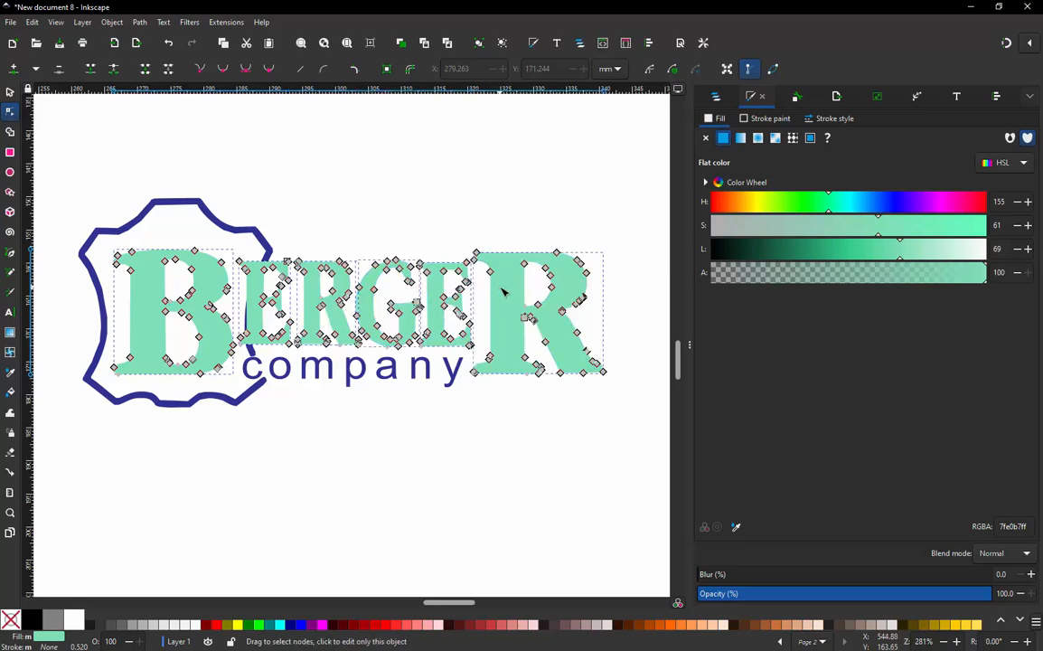
left_click(226, 22)
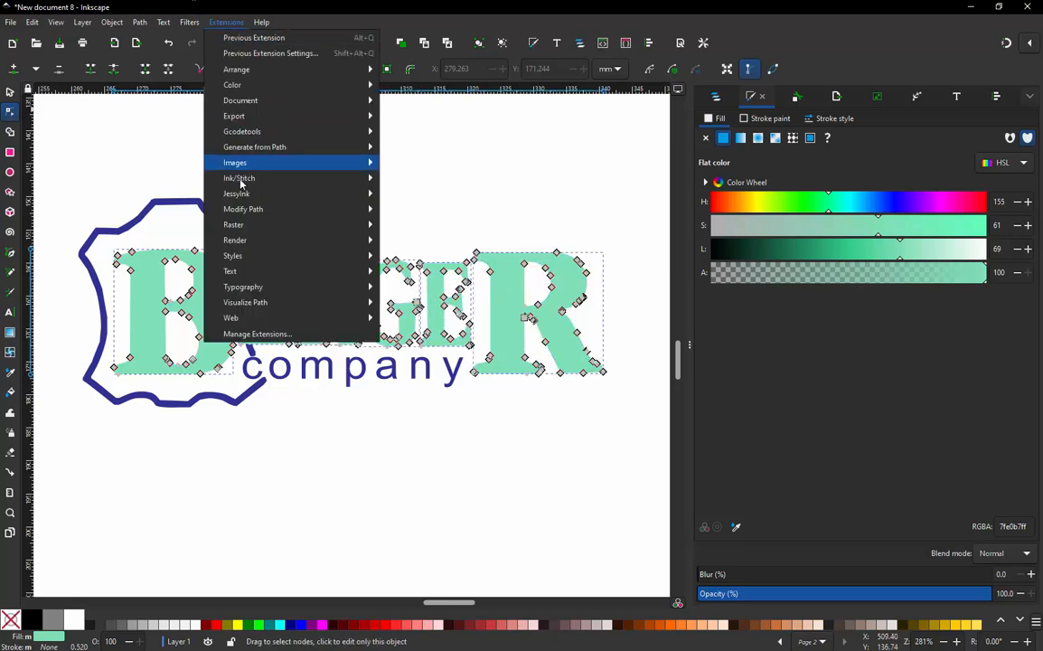
mouse_move(231, 178)
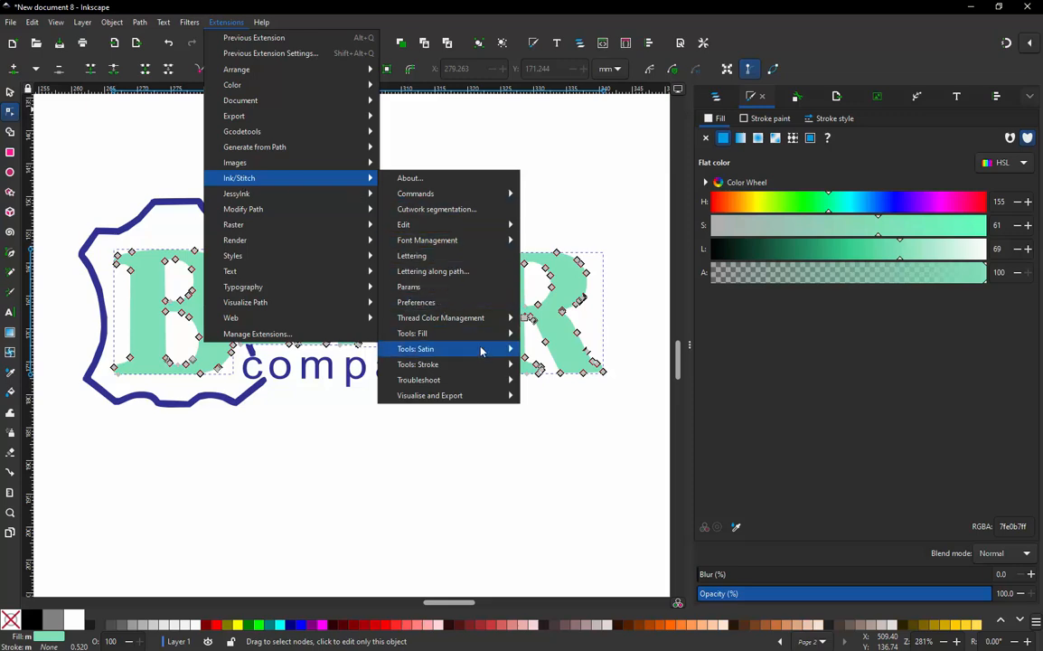
mouse_move(485, 399)
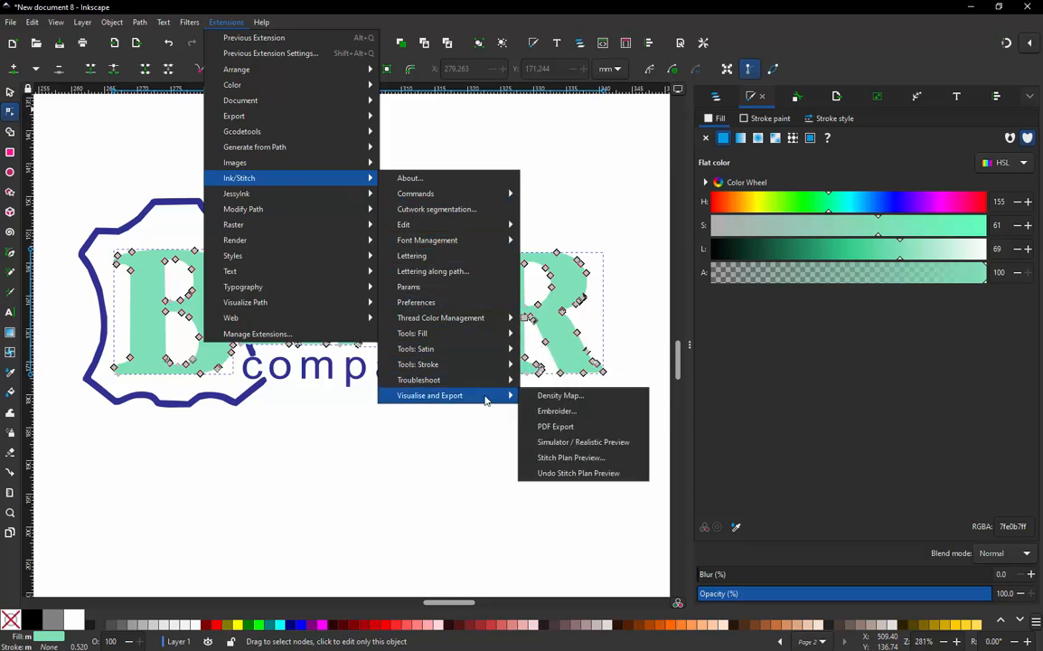
left_click(578, 442)
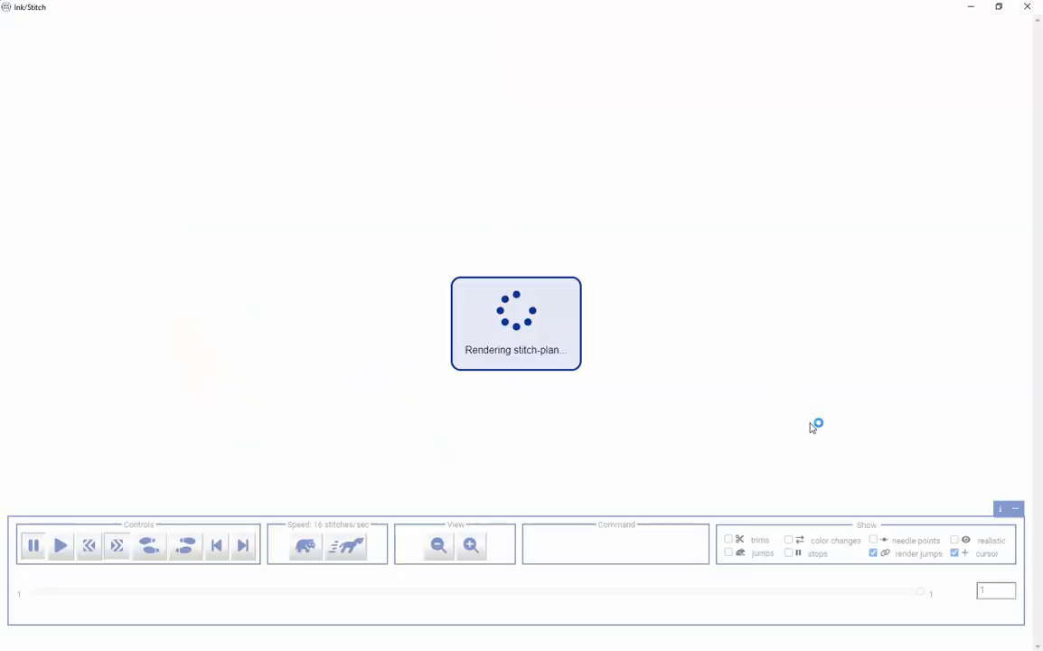
- Show the simulation with realistic stitches, scrub back and forth to examine the letters' stitching order, and close the preview
left_click(956, 541)
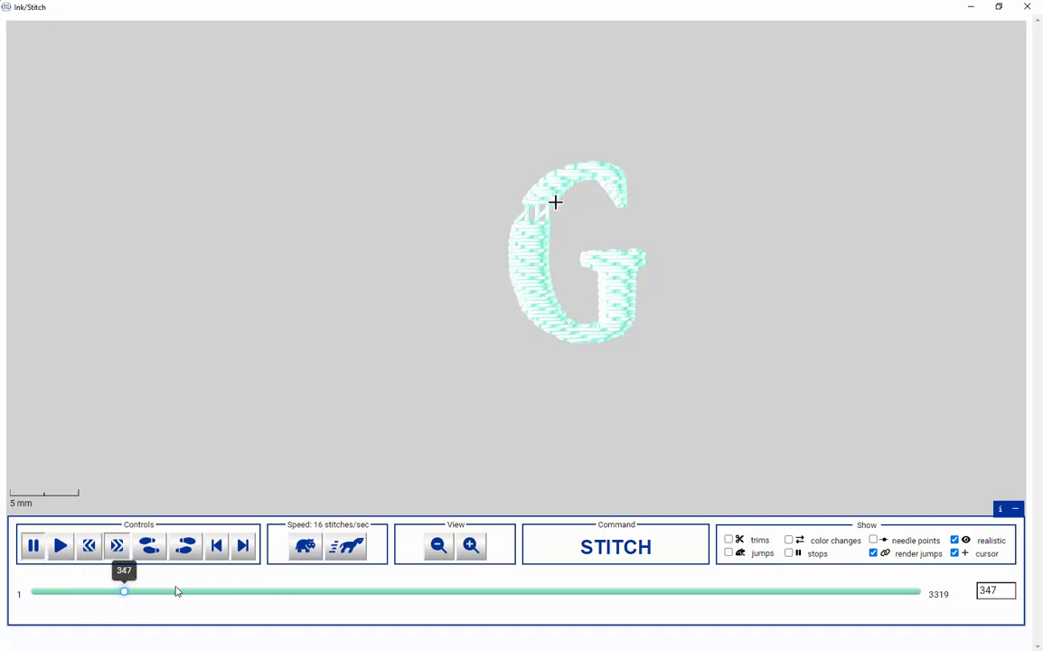
left_click_drag(177, 589, 201, 590)
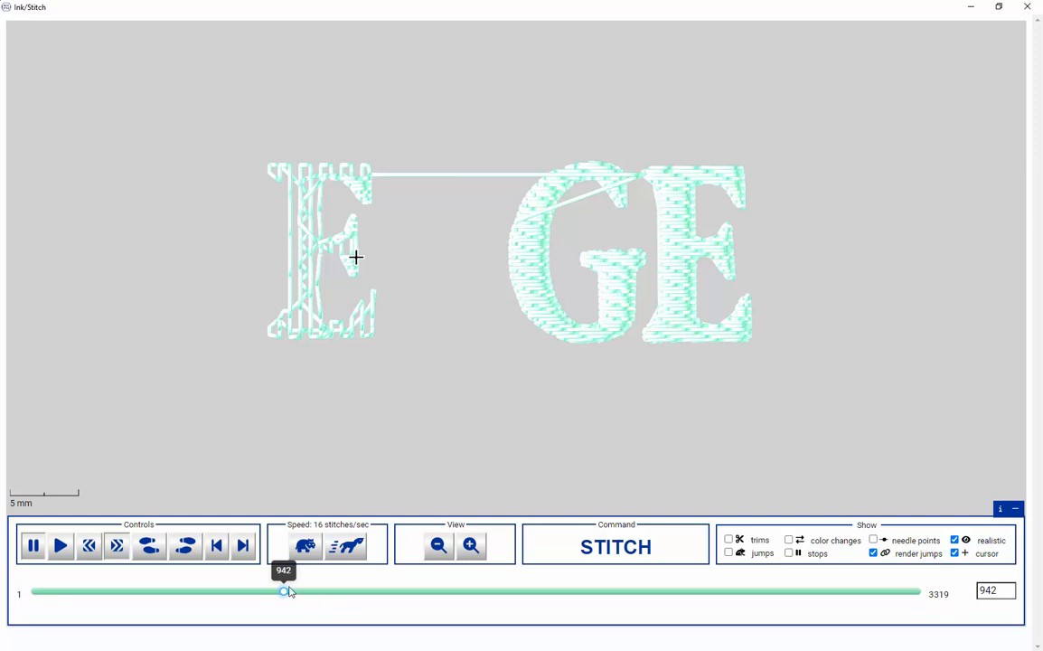
left_click_drag(287, 592, 201, 592)
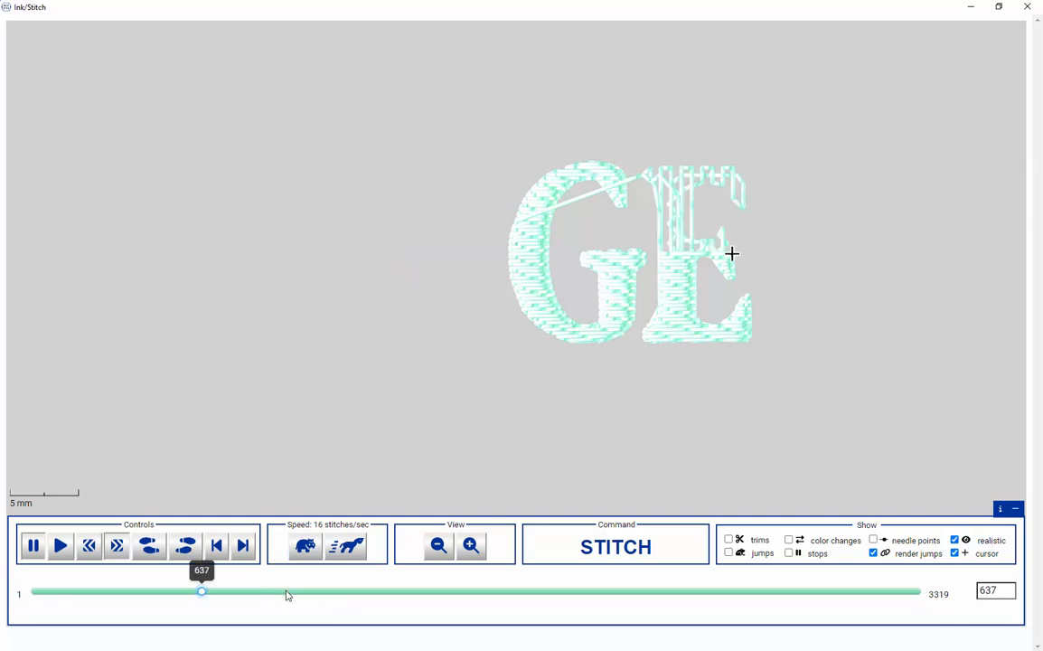
left_click(1027, 6)
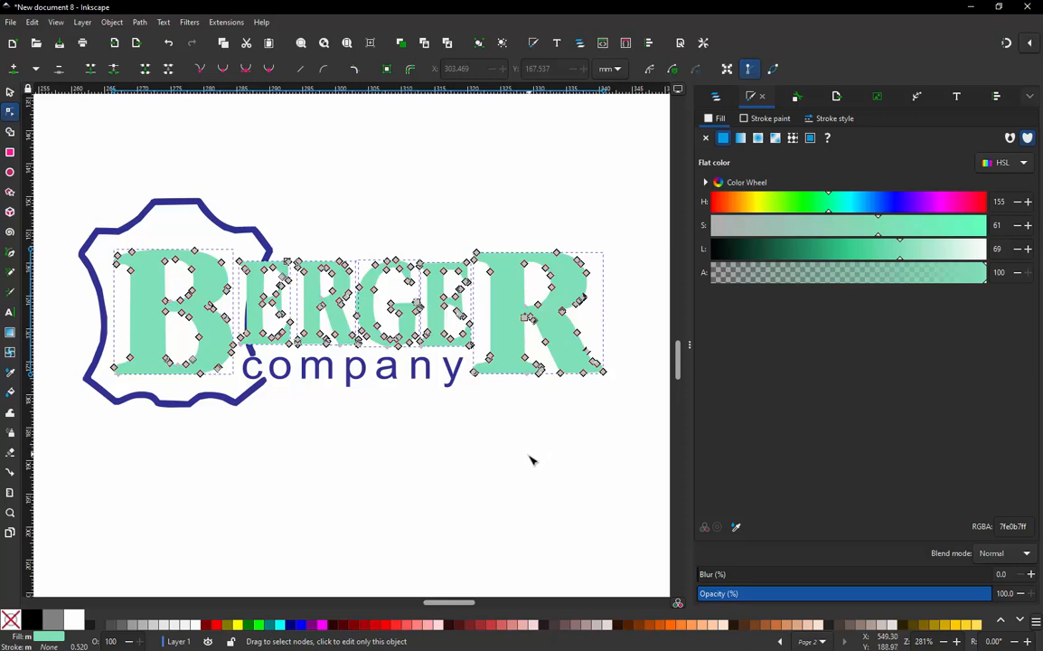
- Reselect the BERGER letters one by one in reading order, from the large B to the final R, and re-stack them in order of selection
left_click(531, 457)
left_click(216, 292)
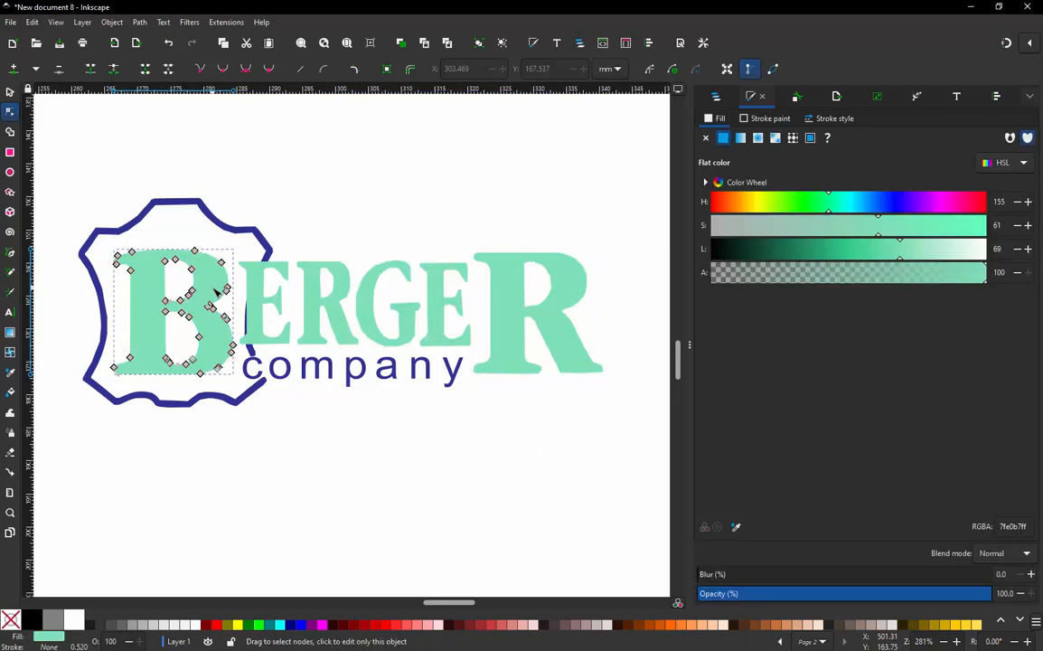
left_click(272, 298, "shift")
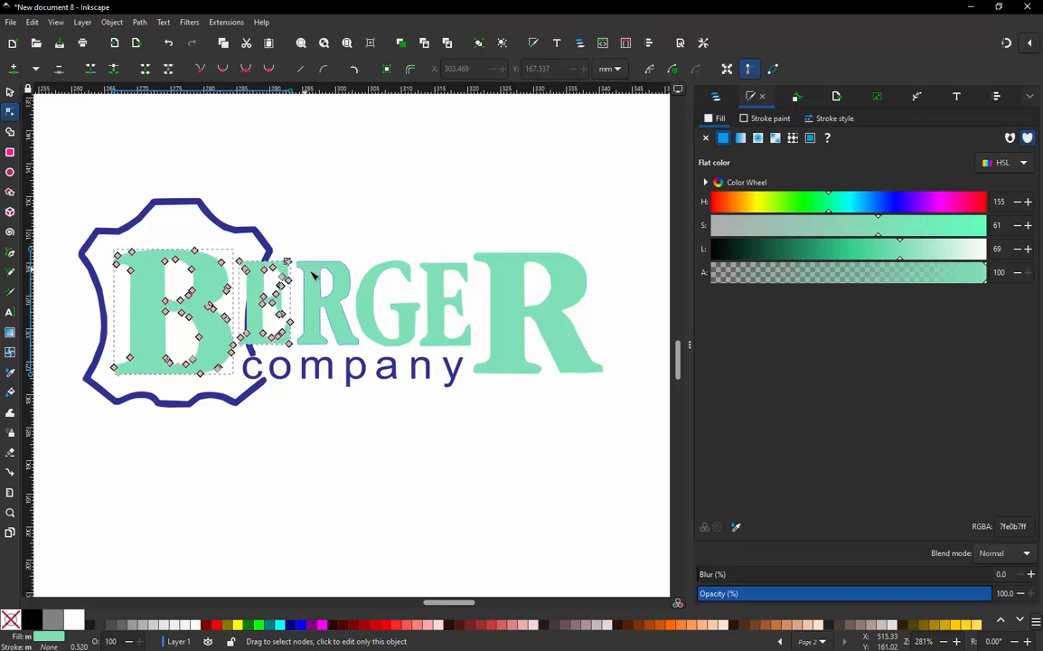
left_click(326, 298, "shift")
left_click(393, 299, "shift")
left_click(444, 276, "shift")
left_click(479, 262, "shift")
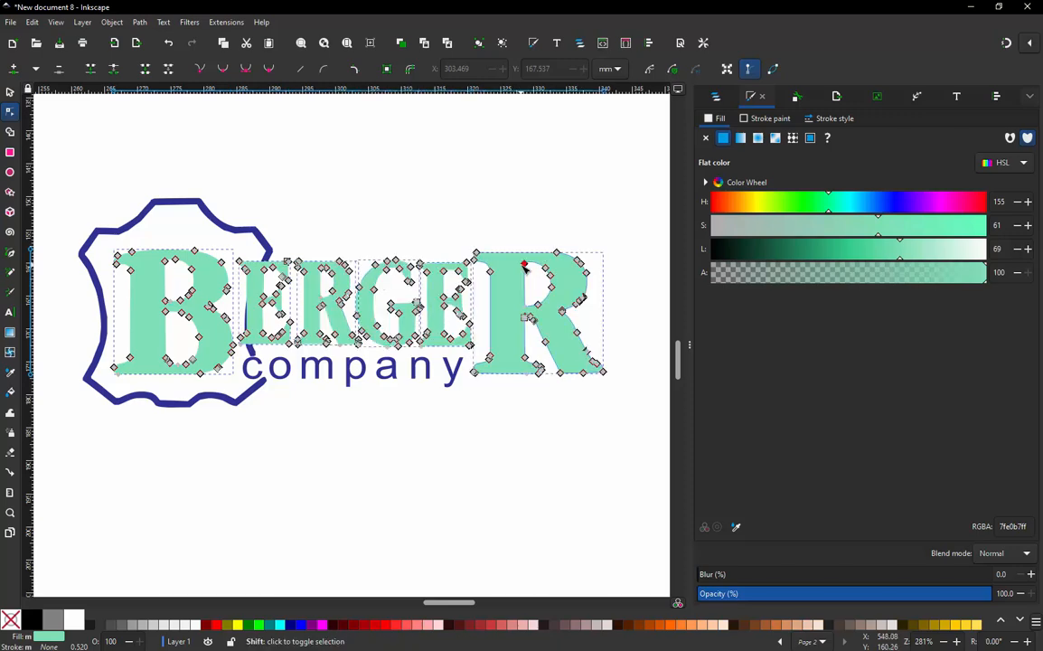
left_click(226, 23)
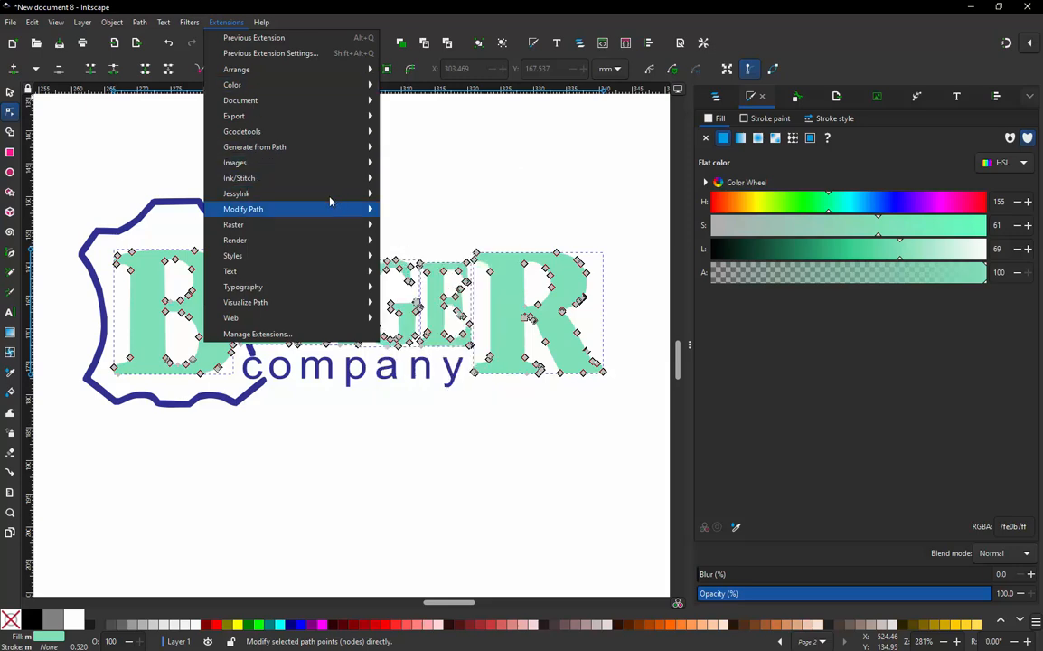
mouse_move(262, 162)
mouse_move(352, 181)
mouse_move(456, 225)
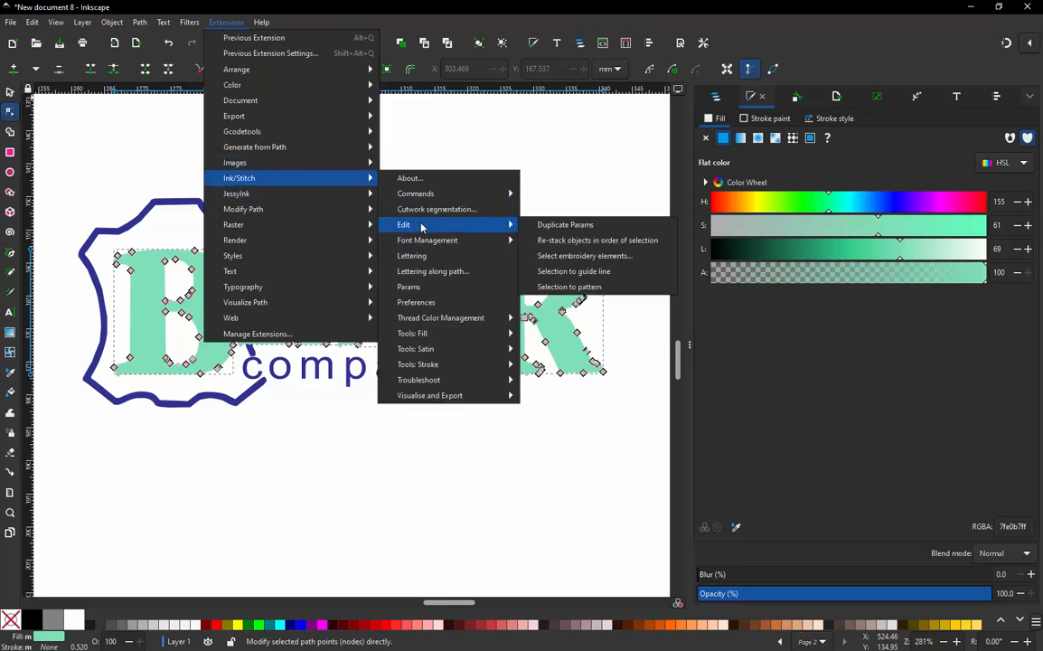
left_click(605, 240)
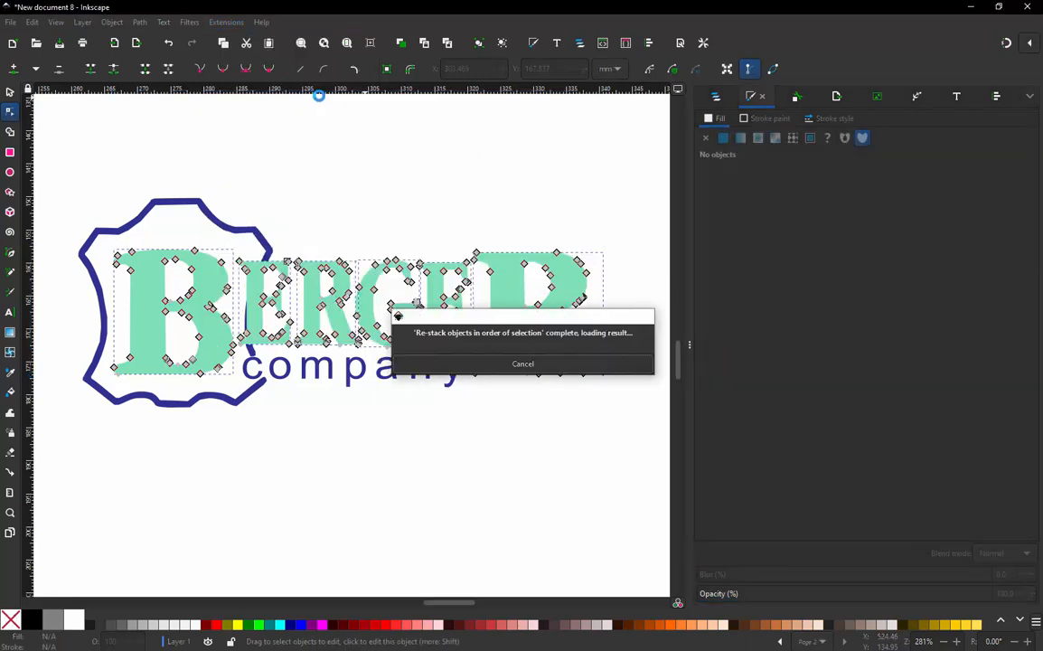
- Simulate the re-stacked letters in Ink/Stitch, scrub through to the last stitch to check the sewing order, and close the preview
left_click(226, 23)
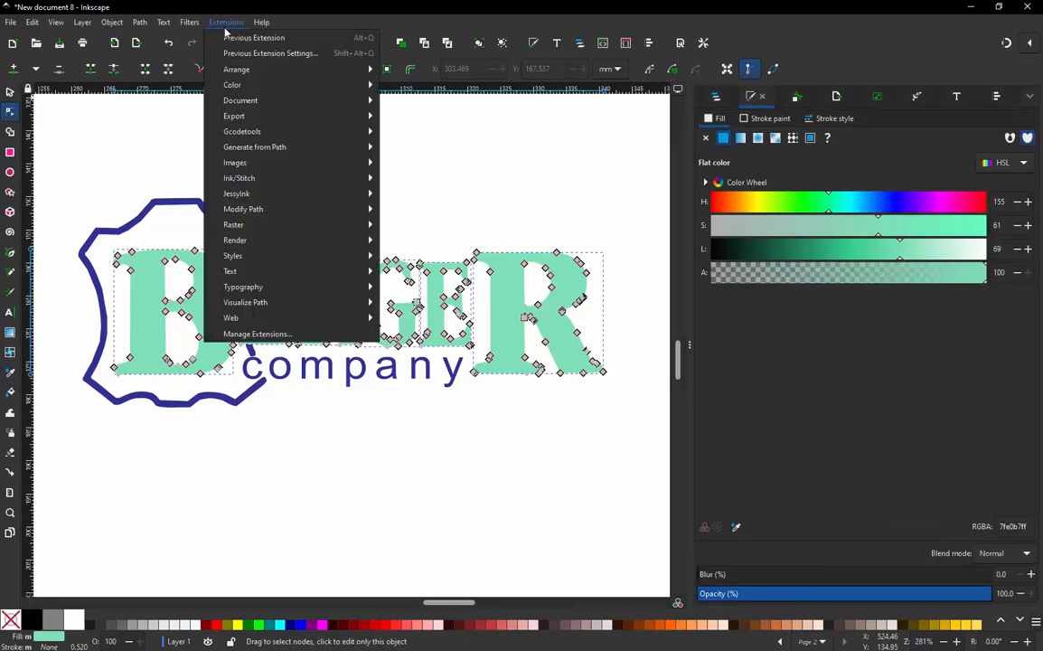
mouse_move(284, 178)
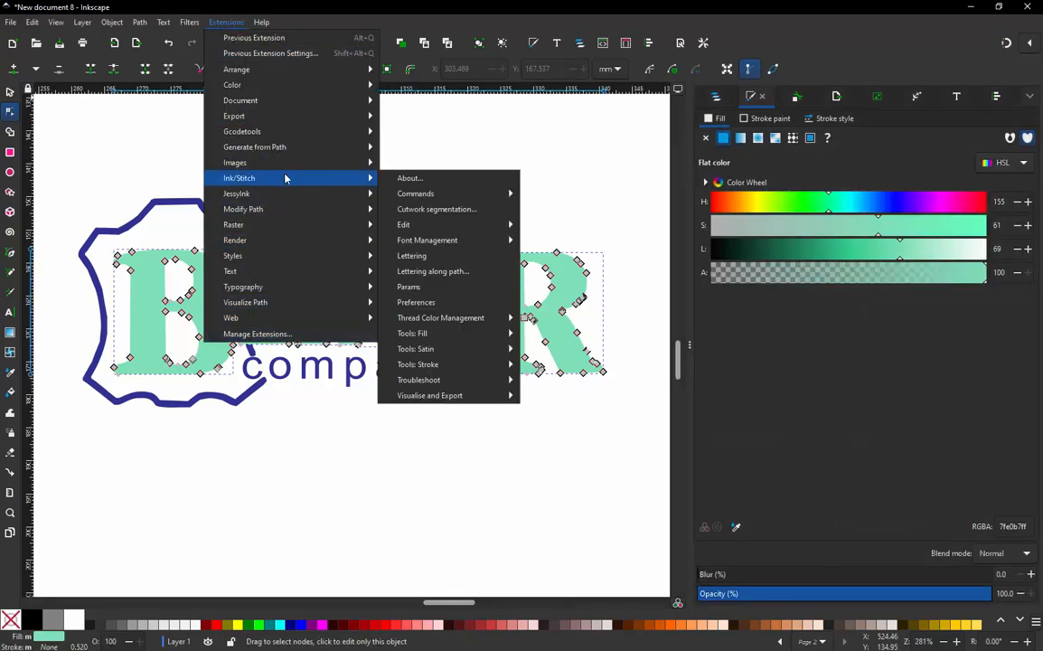
mouse_move(452, 395)
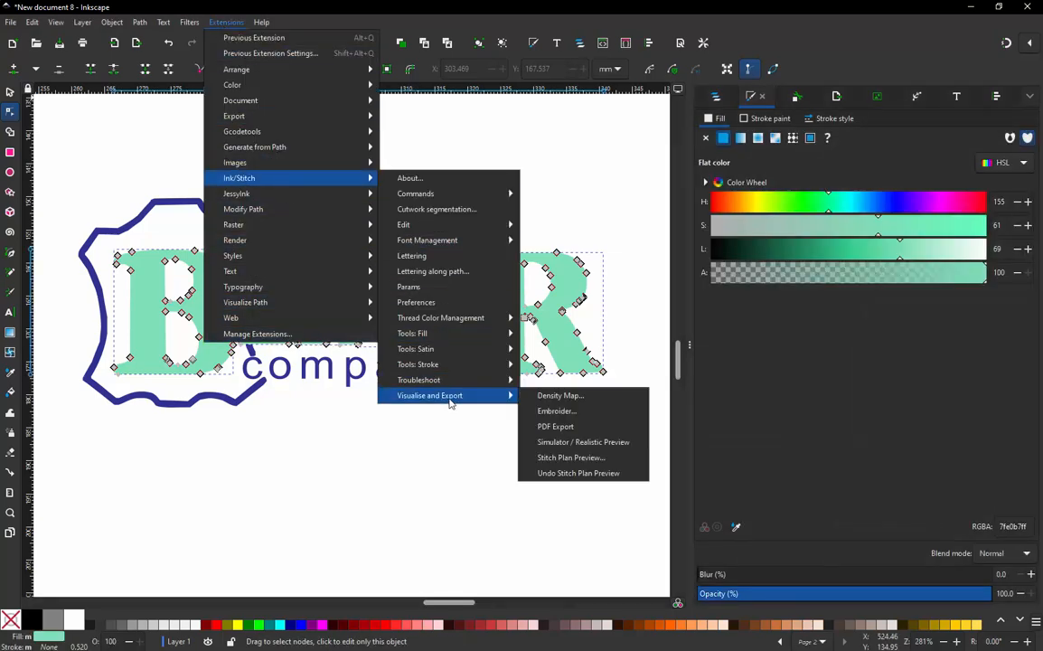
left_click(579, 442)
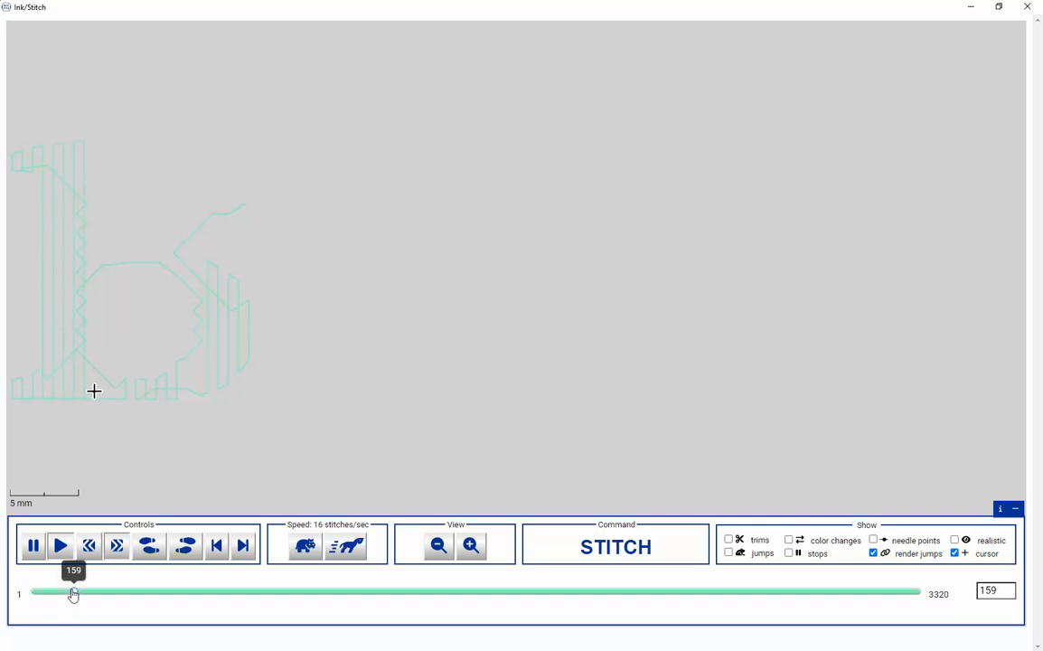
mouse_move(73, 593)
left_mouse_down()
mouse_move(887, 595)
mouse_move(966, 567)
left_mouse_up()
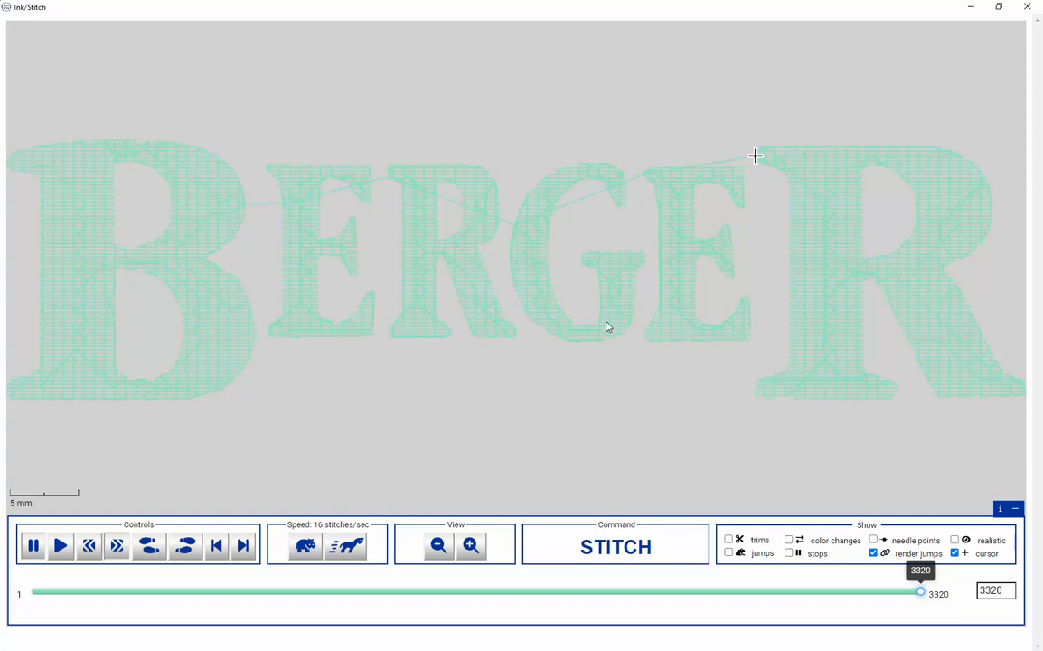
left_click(1038, 6)
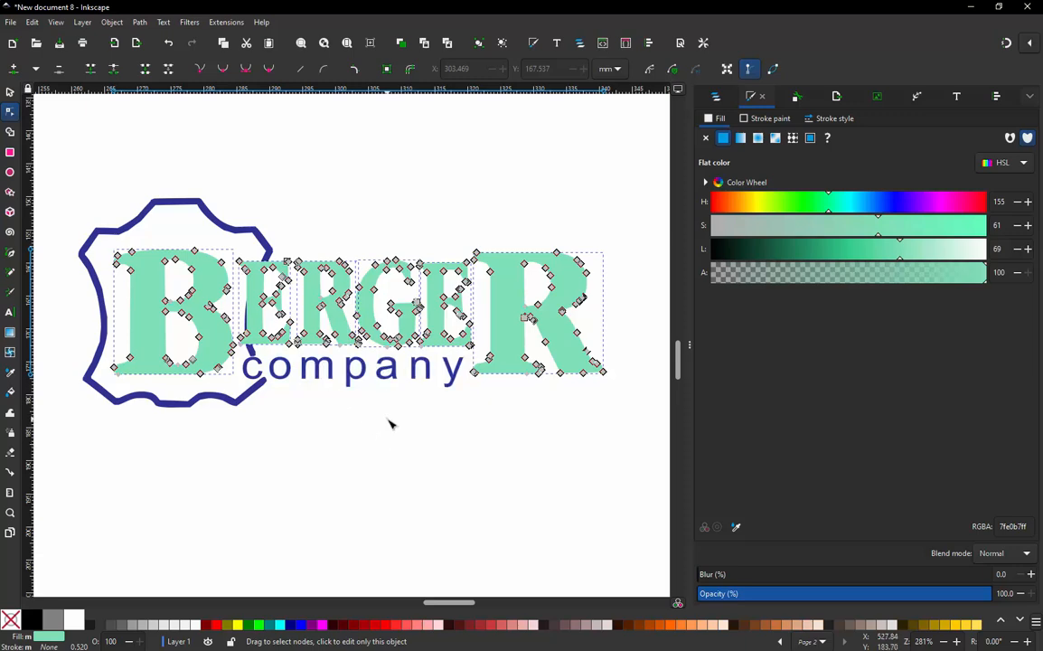
- Clear the selection and switch the display mode to Outline
left_click(390, 423)
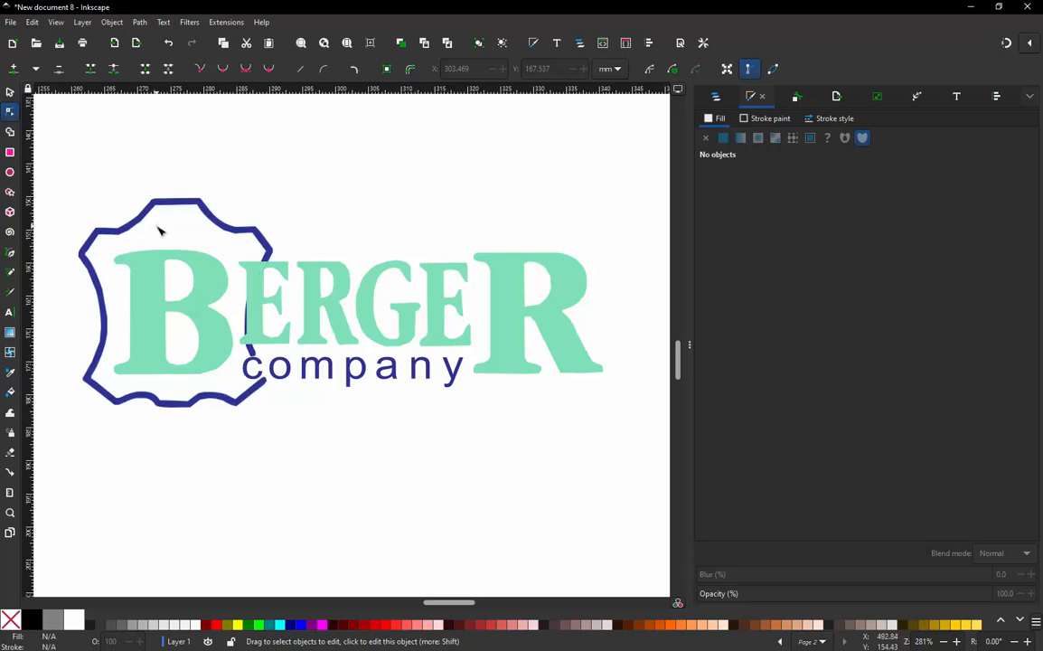
left_click(56, 22)
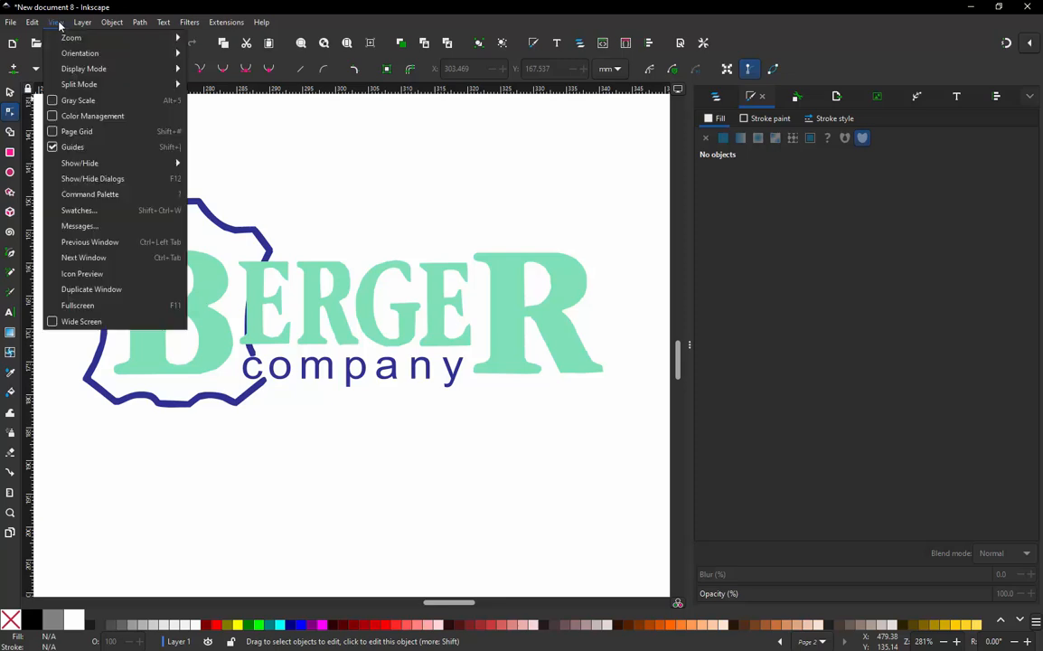
mouse_move(98, 68)
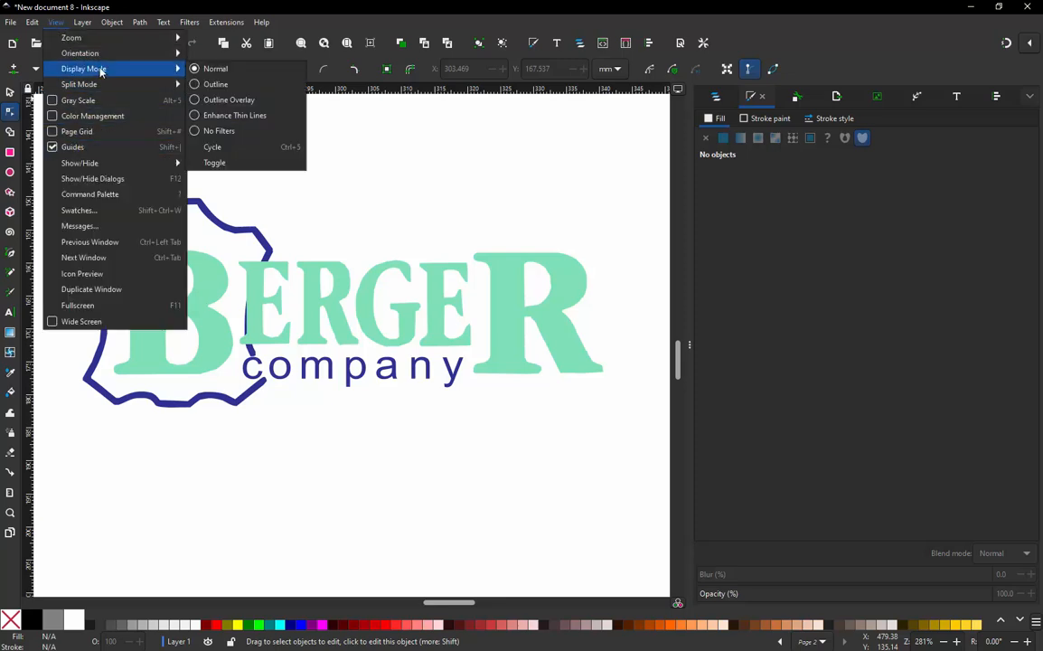
left_click(219, 84)
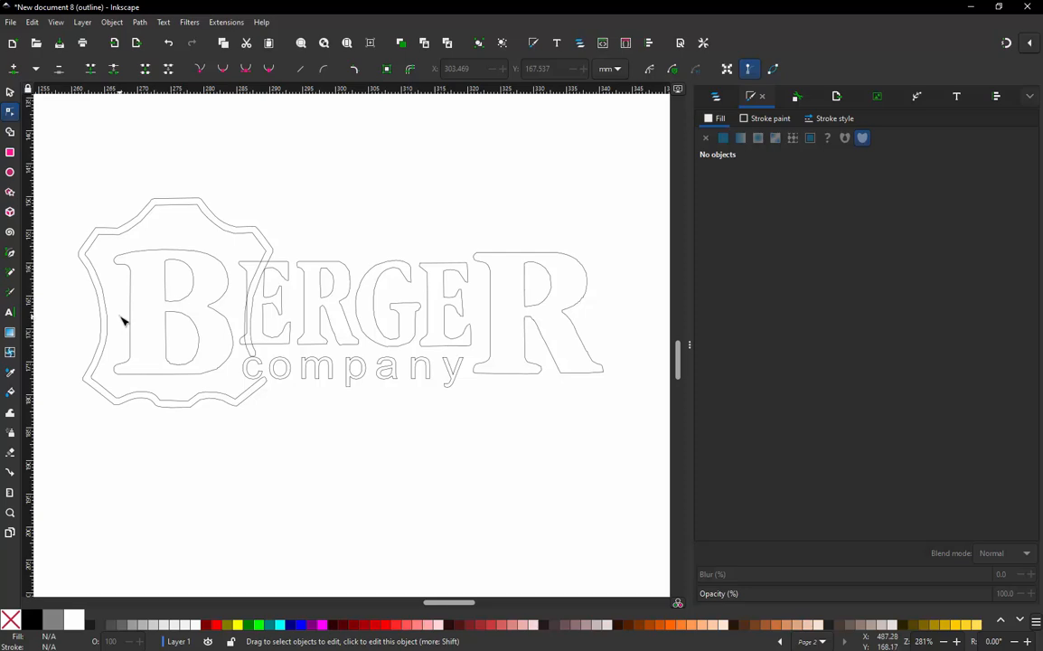
- Draw an open straight-segment Bezier path inside the hide border's left half, from its top middle around the corners to its bottom middle
scroll(113, 330, "up", 1)
scroll(527, 450, "down", 1)
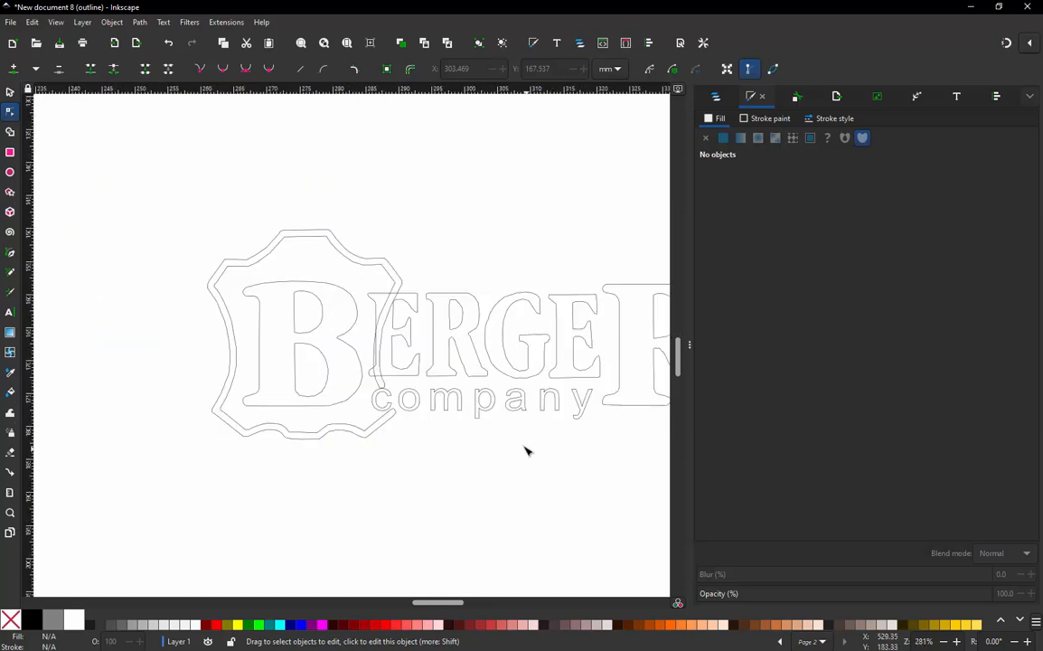
scroll(340, 210, "up", 2)
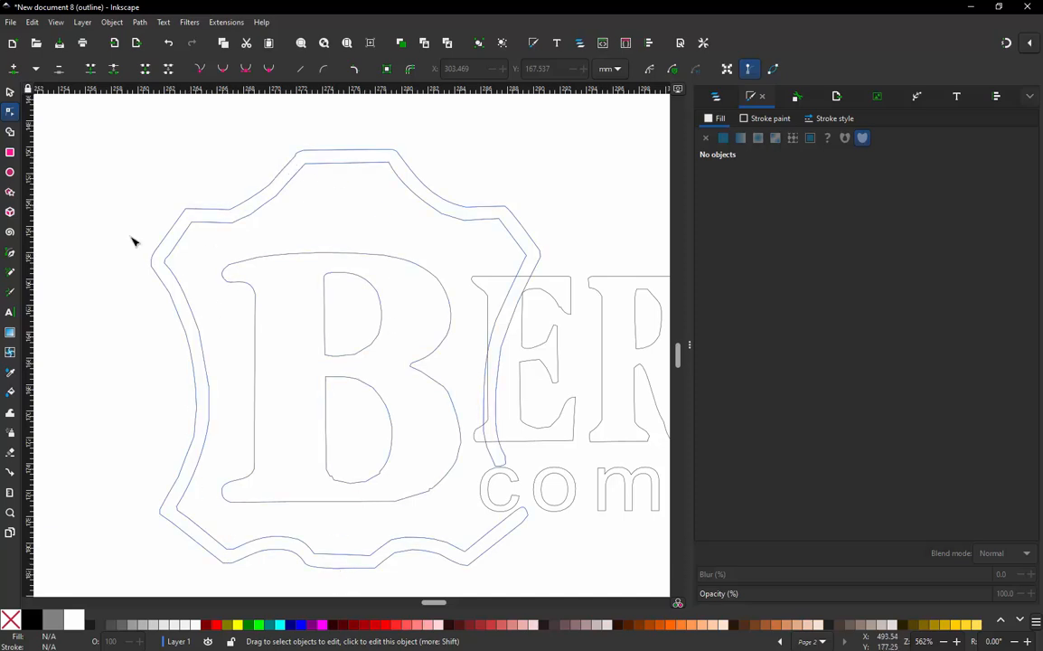
left_click(10, 254)
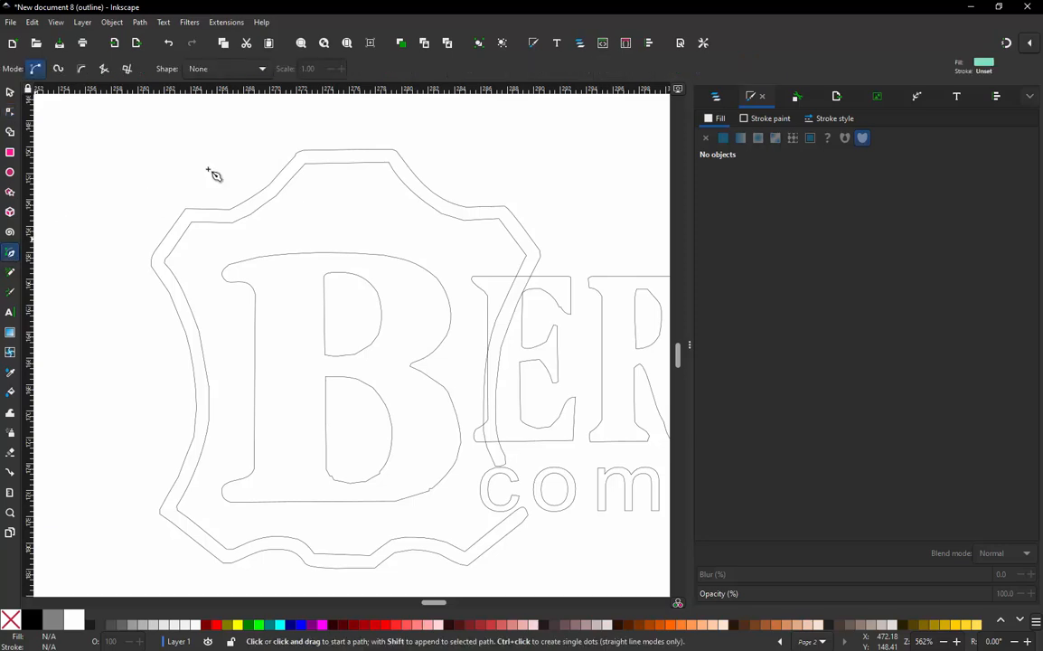
left_click(347, 157)
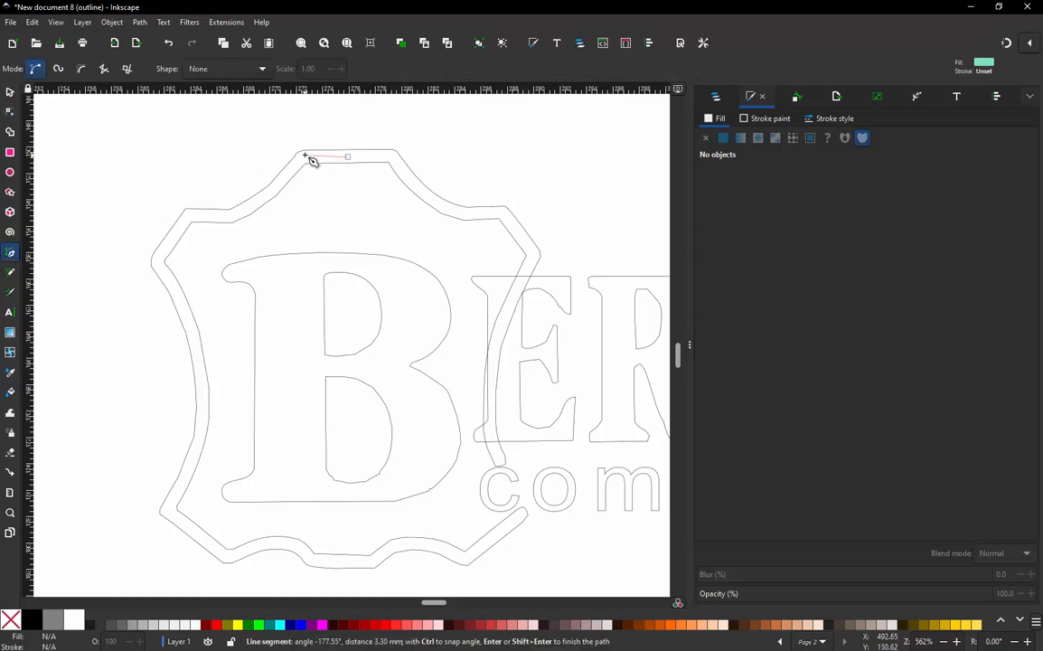
left_click(301, 157)
left_click(188, 221)
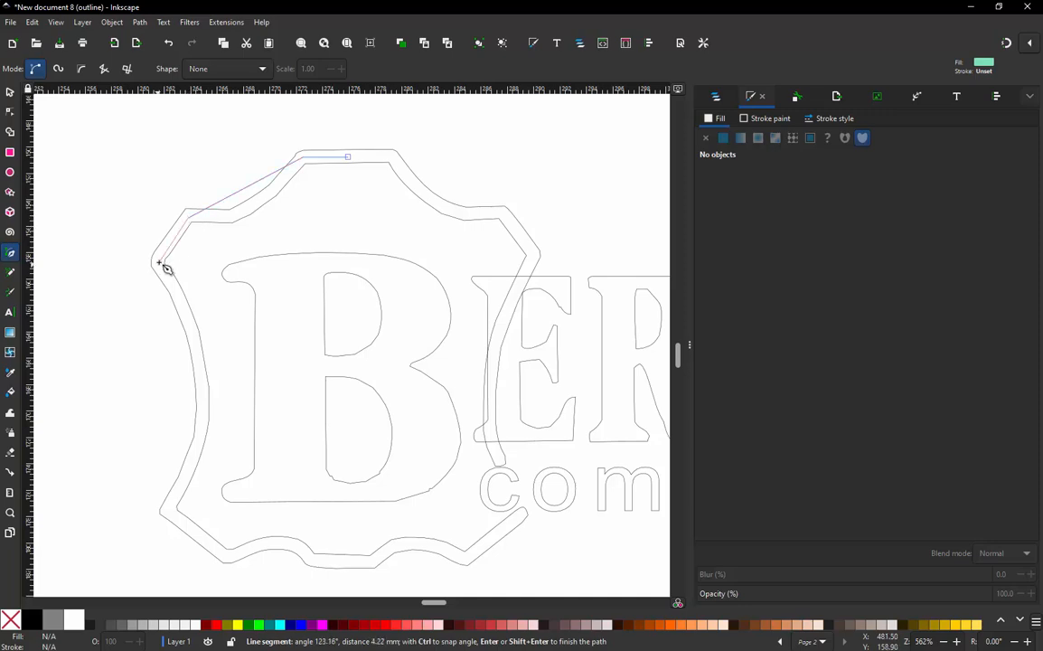
left_click(157, 263)
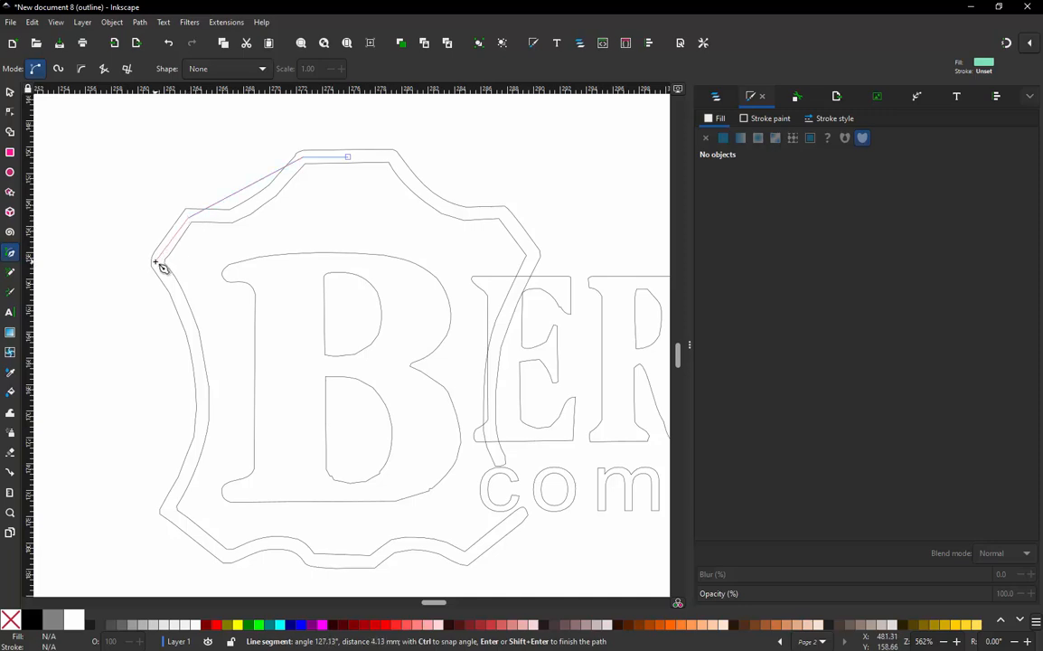
left_click(164, 511)
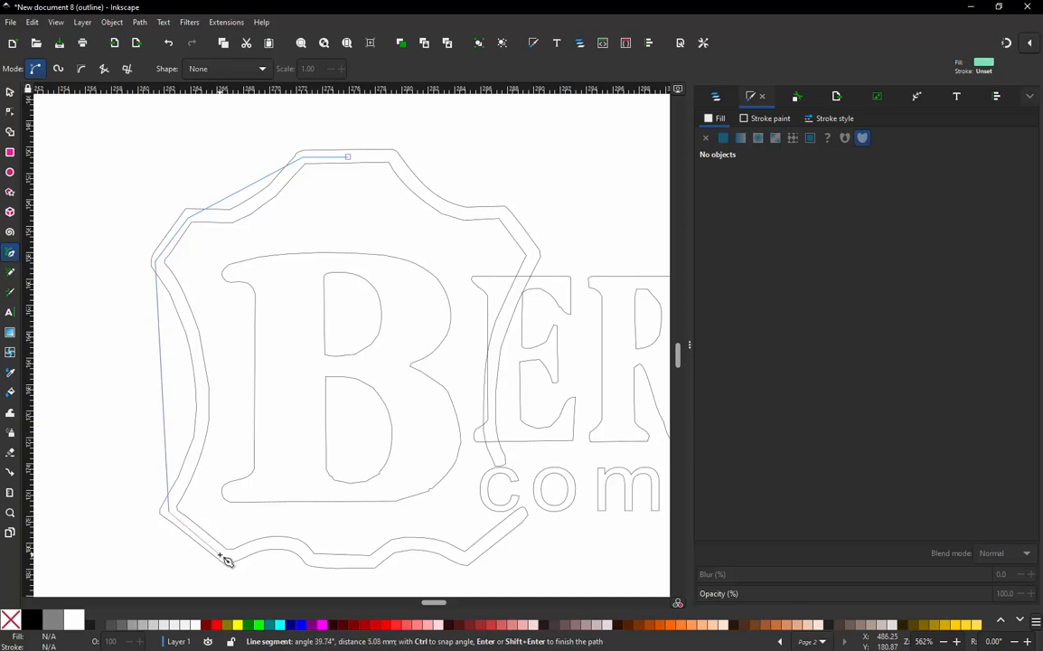
left_click(227, 560)
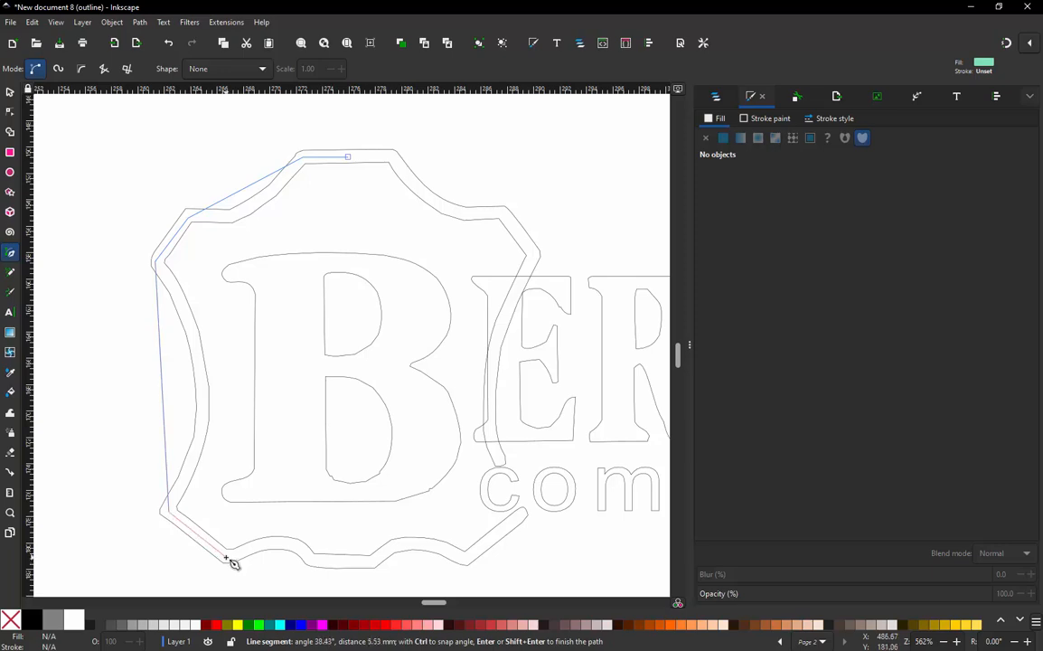
left_click(310, 561)
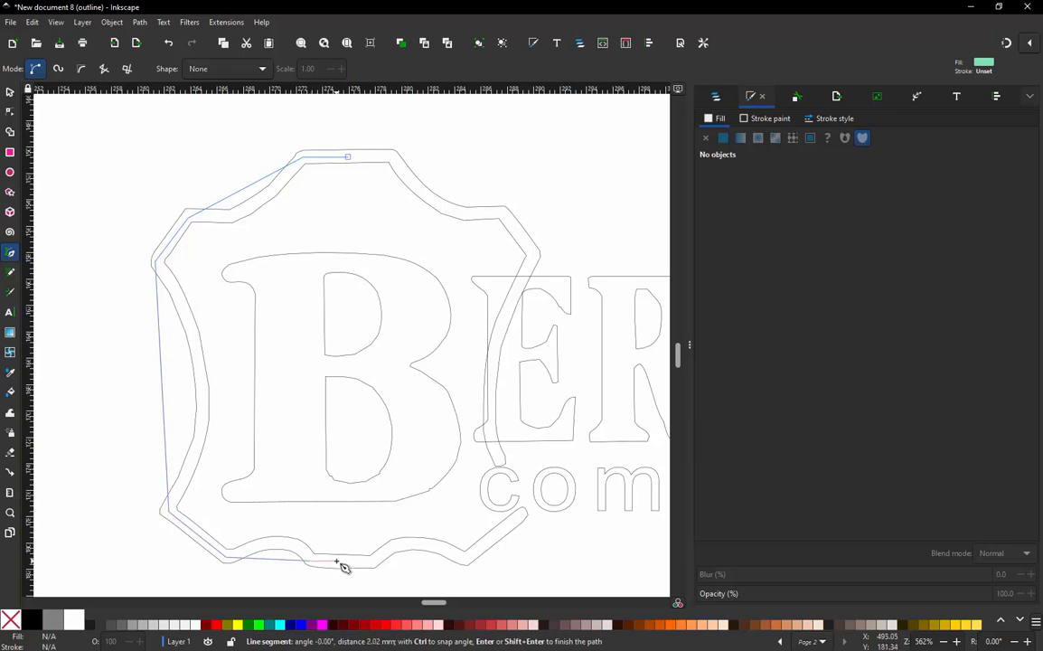
left_click(337, 562)
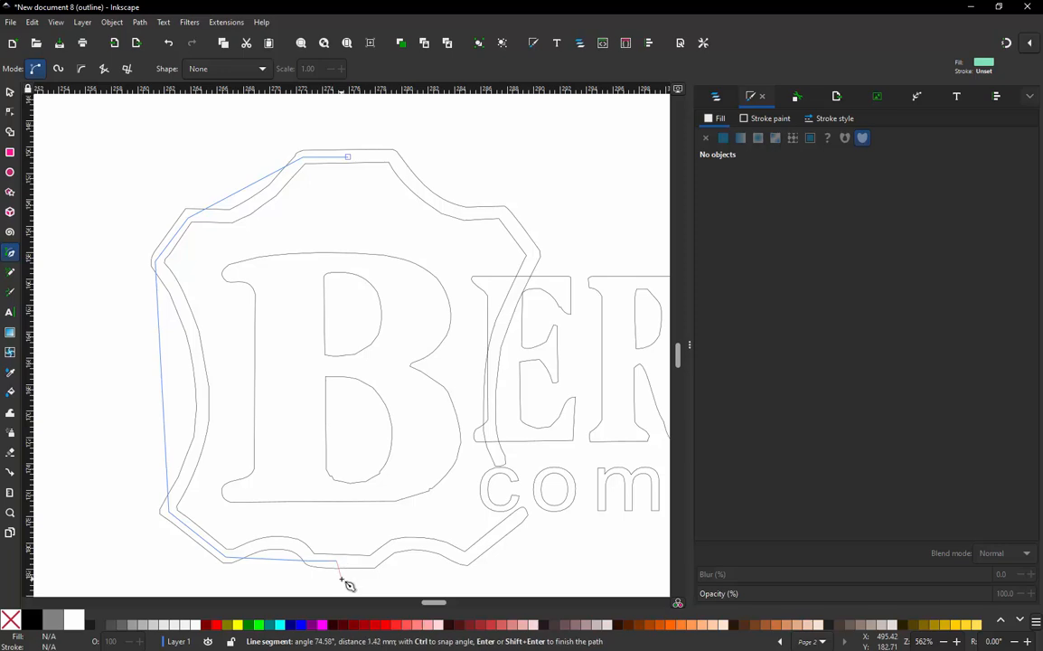
key("Return")
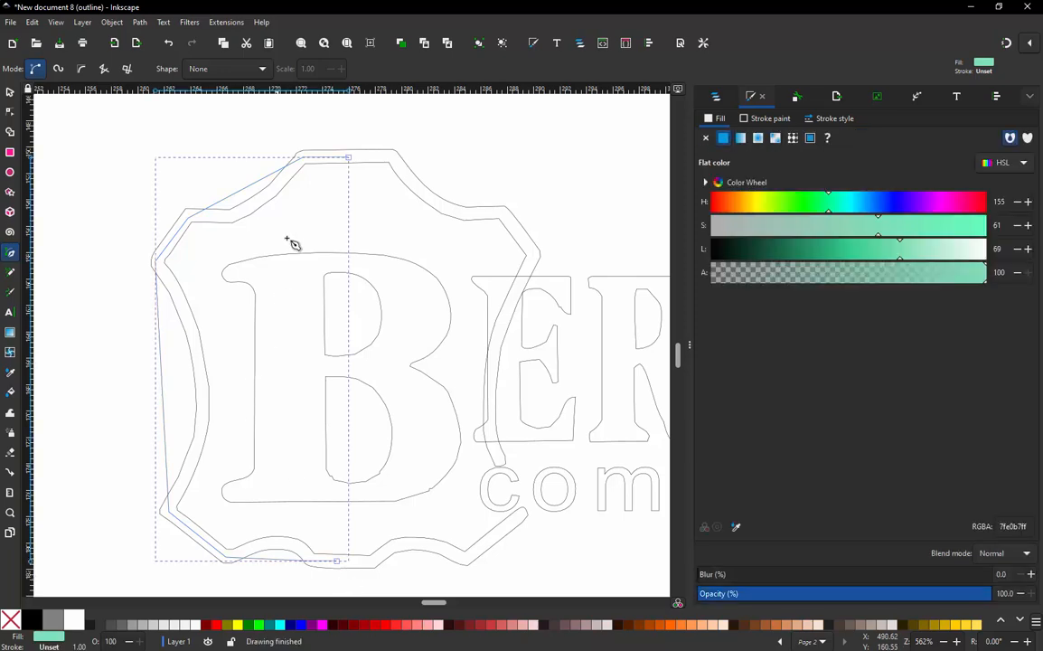
- Bend the new path's upper-left and left side segments and adjust their node handles to follow the middle of the border
left_click(10, 111)
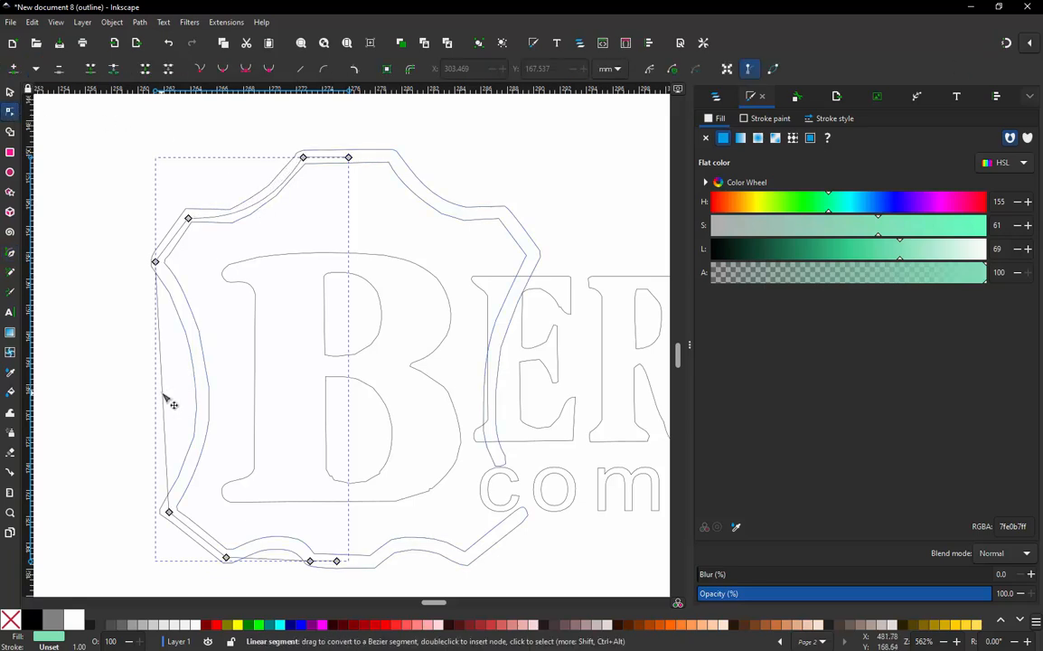
left_click_drag(166, 397, 201, 384)
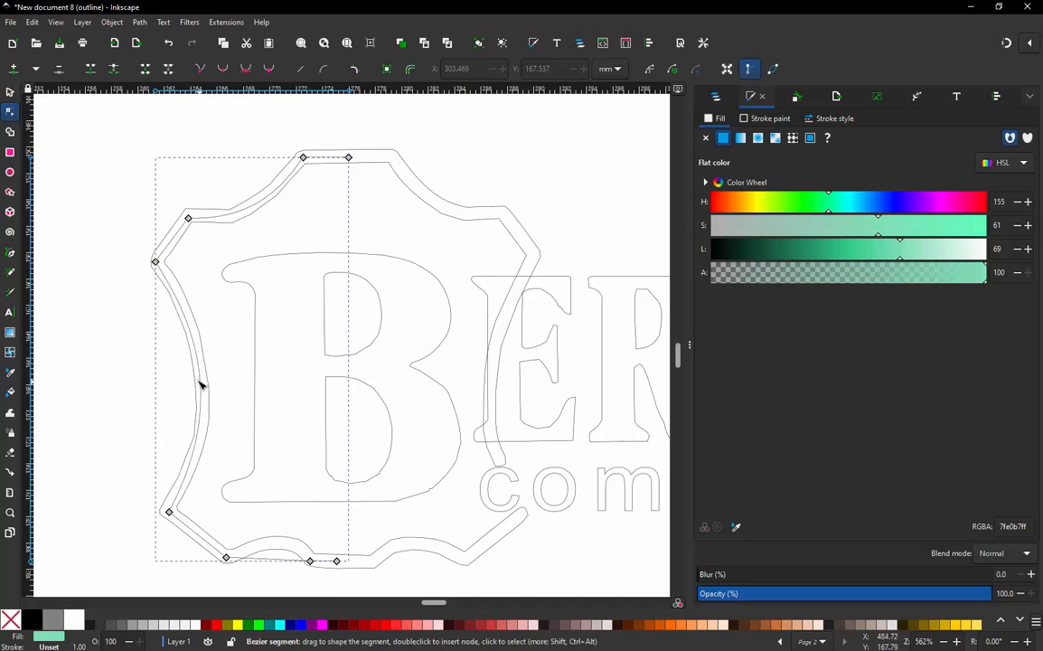
left_click(156, 262)
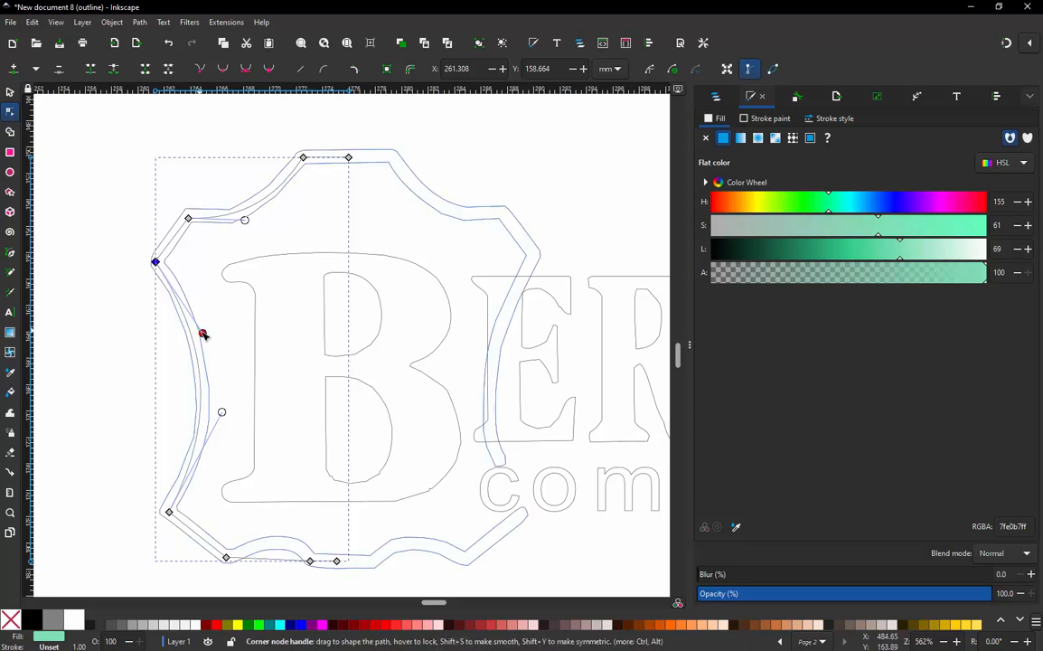
left_click_drag(225, 417, 229, 420)
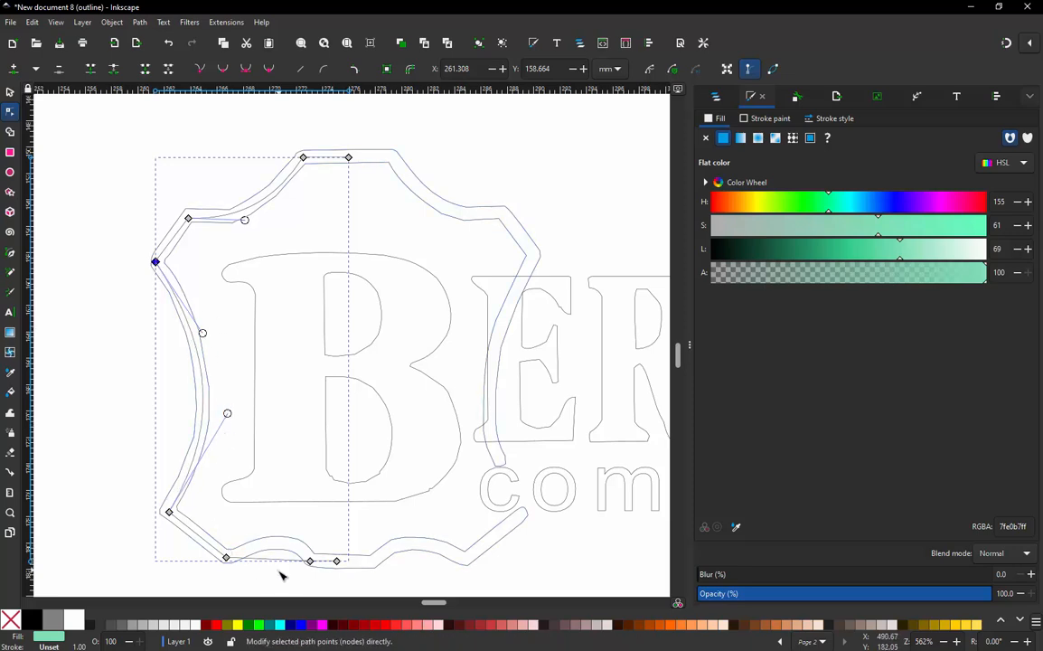
- Curve the path's lower-left segment into an arch centred between the border outlines and refine it with its node handles
scroll(282, 573, "up", 2)
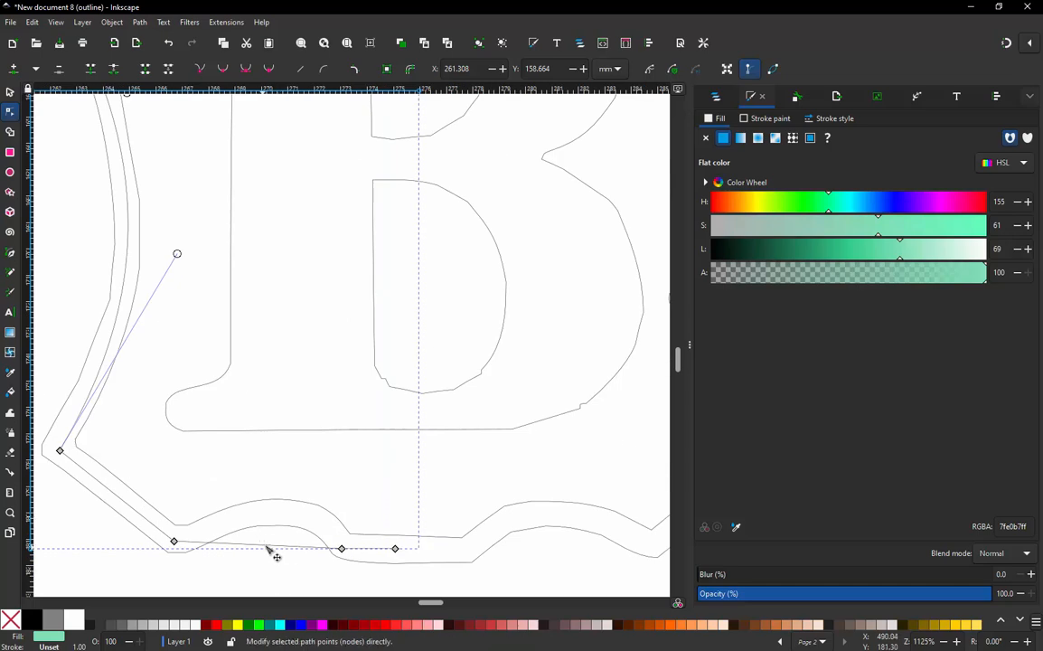
left_click_drag(274, 548, 277, 510)
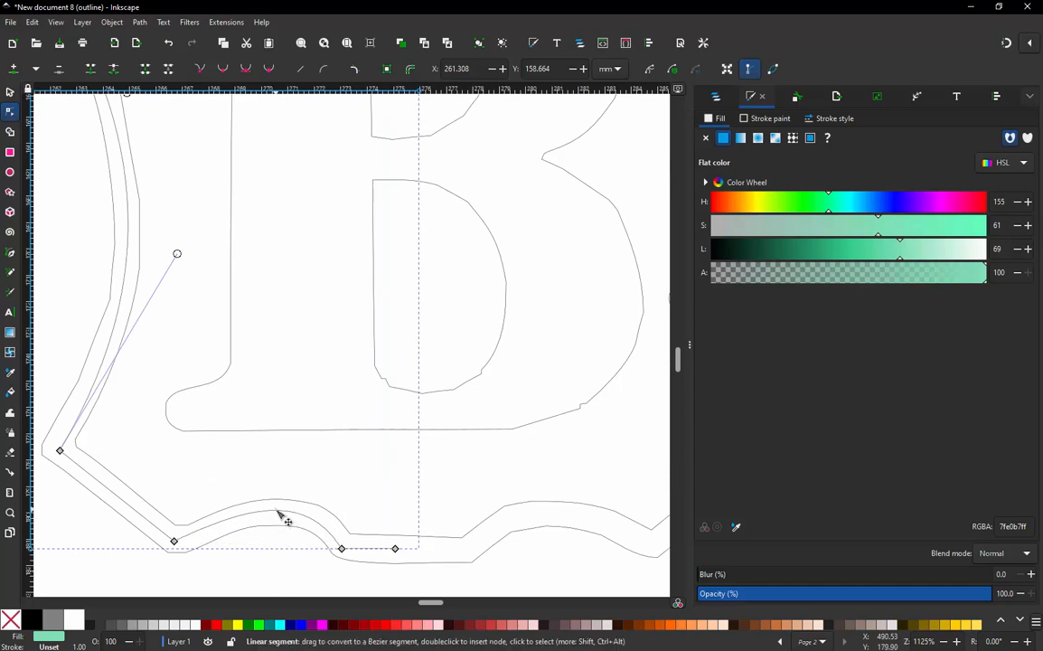
left_click(343, 549)
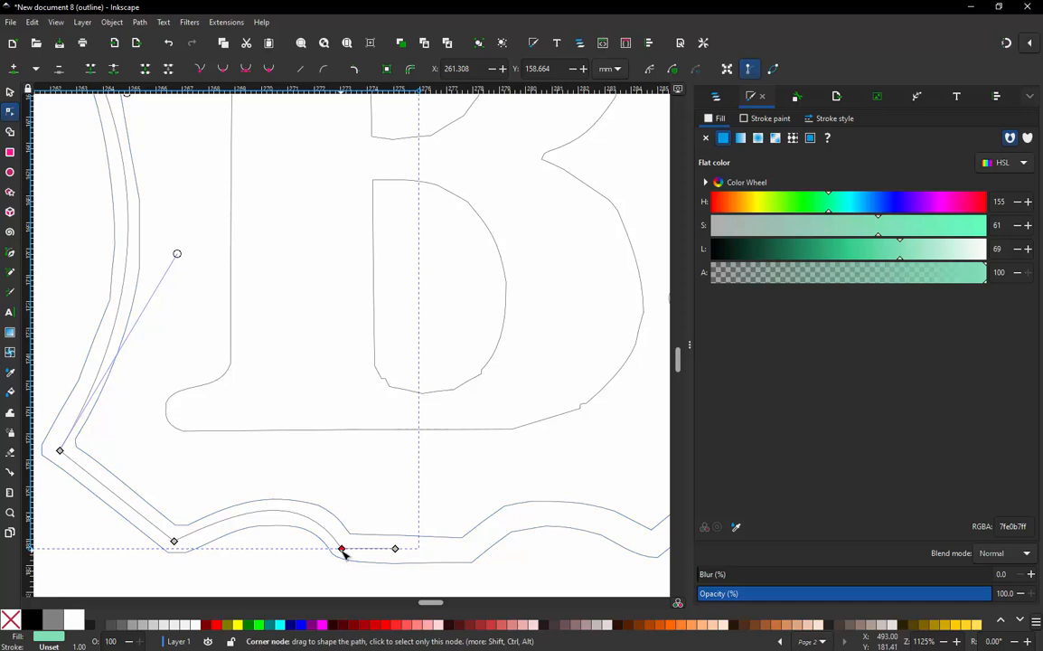
mouse_move(239, 510)
left_mouse_down()
mouse_move(179, 486)
mouse_move(230, 431)
mouse_move(236, 498)
mouse_move(249, 498)
left_mouse_up()
scroll(273, 480, "down", 3)
scroll(246, 254, "up", 1)
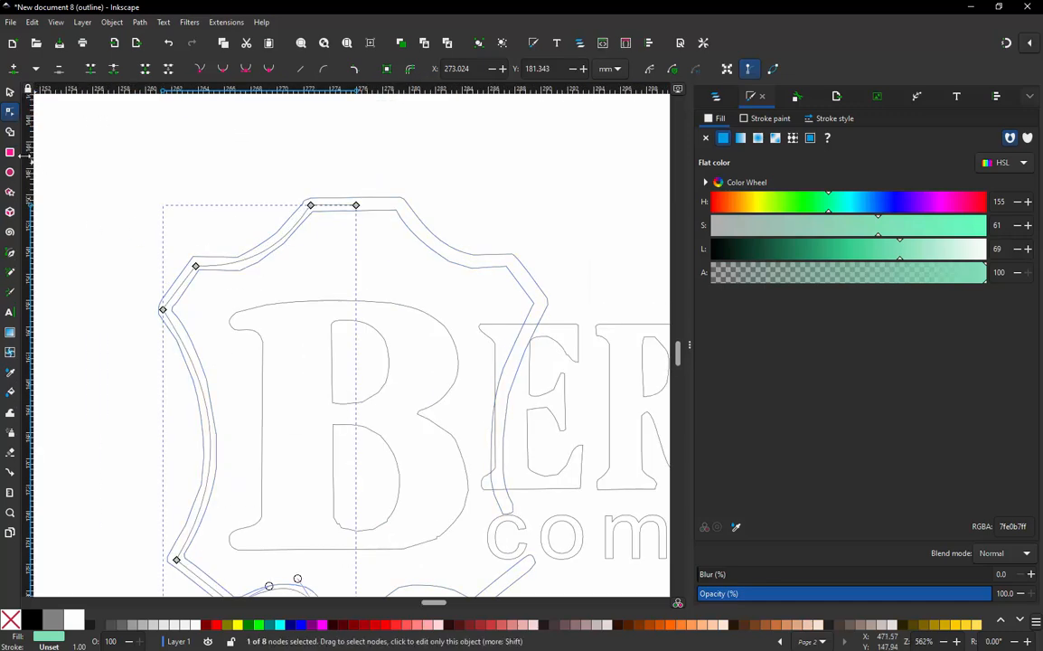
- Leave node editing with the centre path selected as an object and switch the display mode back to Normal
left_click(10, 91)
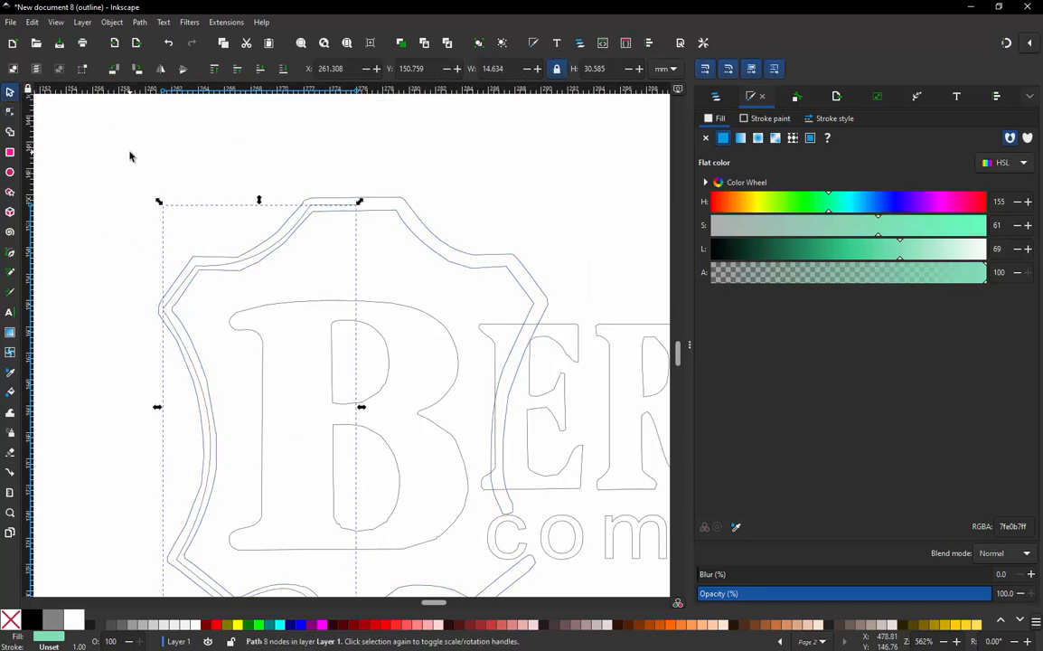
left_click(129, 156)
left_click_drag(310, 208, 309, 209)
left_click(56, 22)
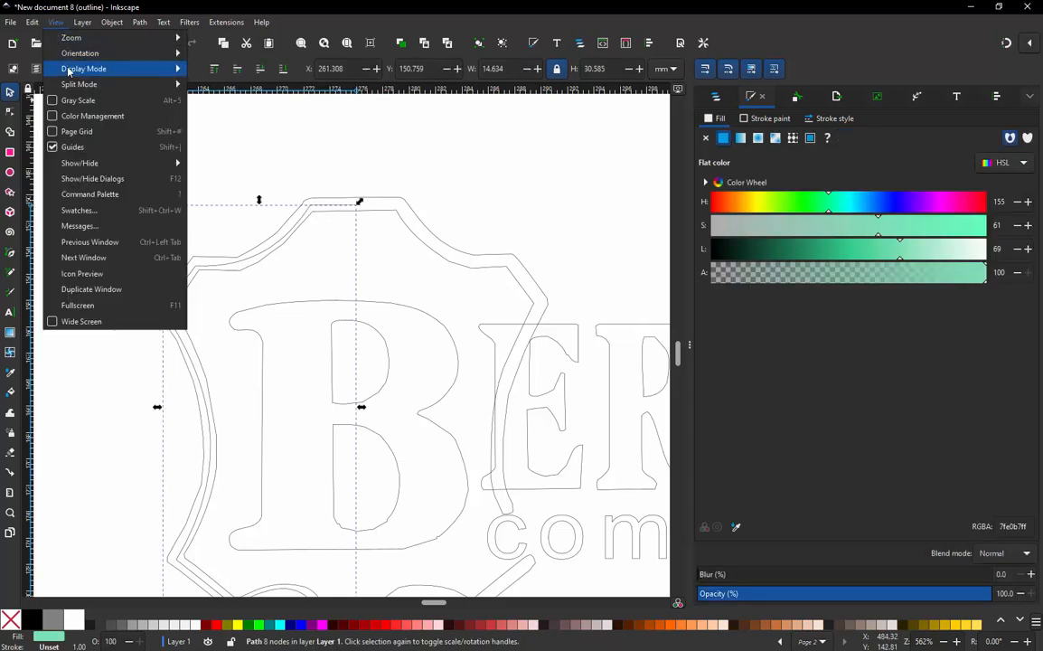
left_click(213, 74)
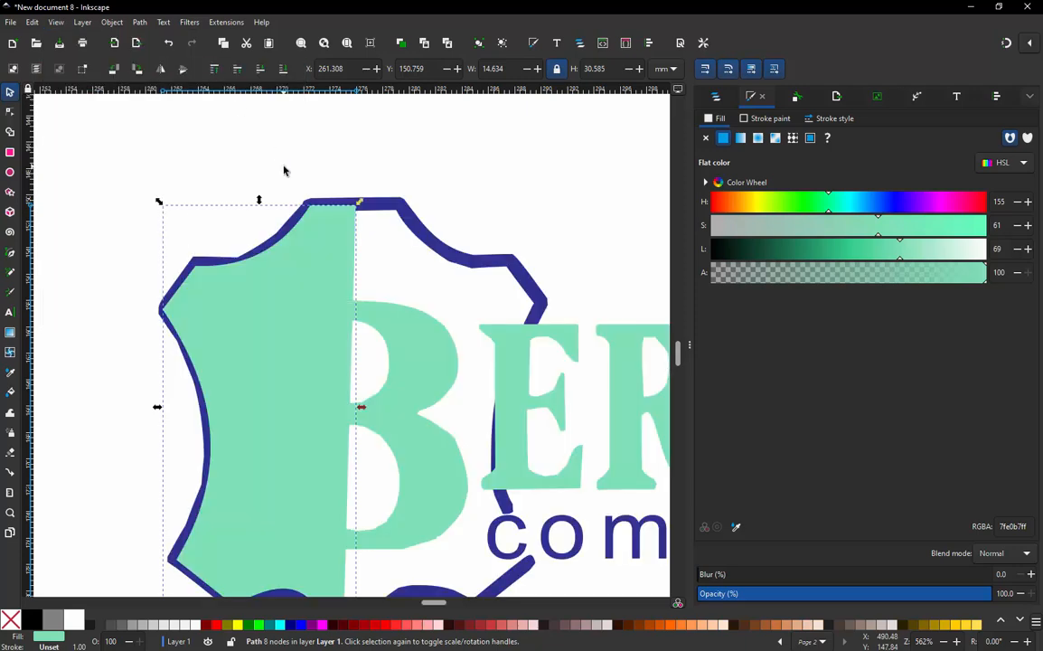
- Remove the centre path's fill and give it a flat black stroke 2 mm wide
left_click(706, 139)
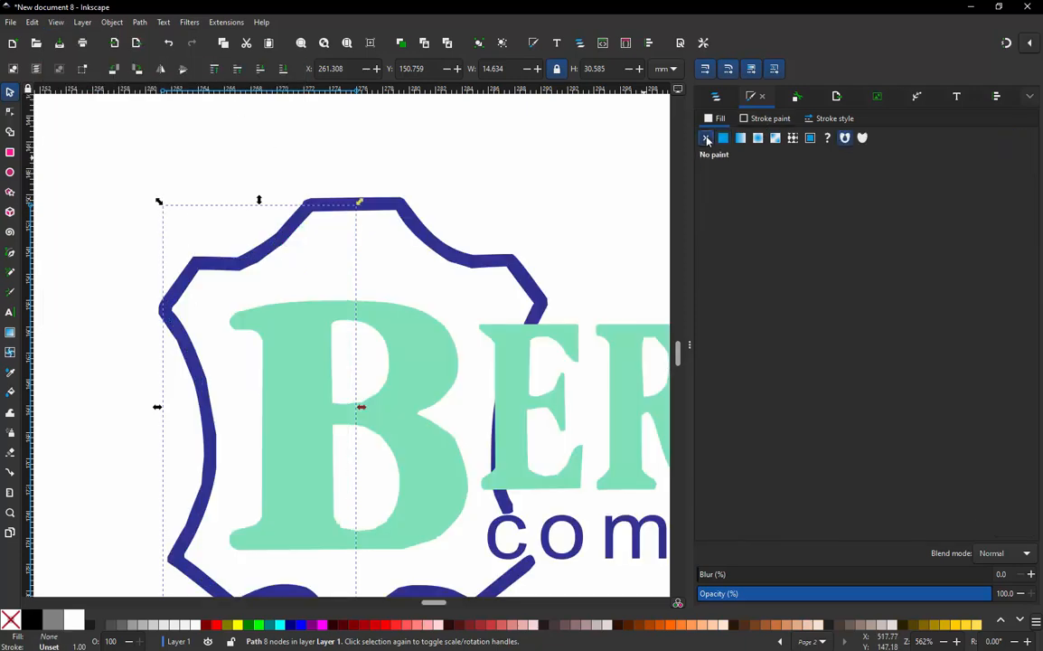
left_click(765, 121)
left_click(827, 119)
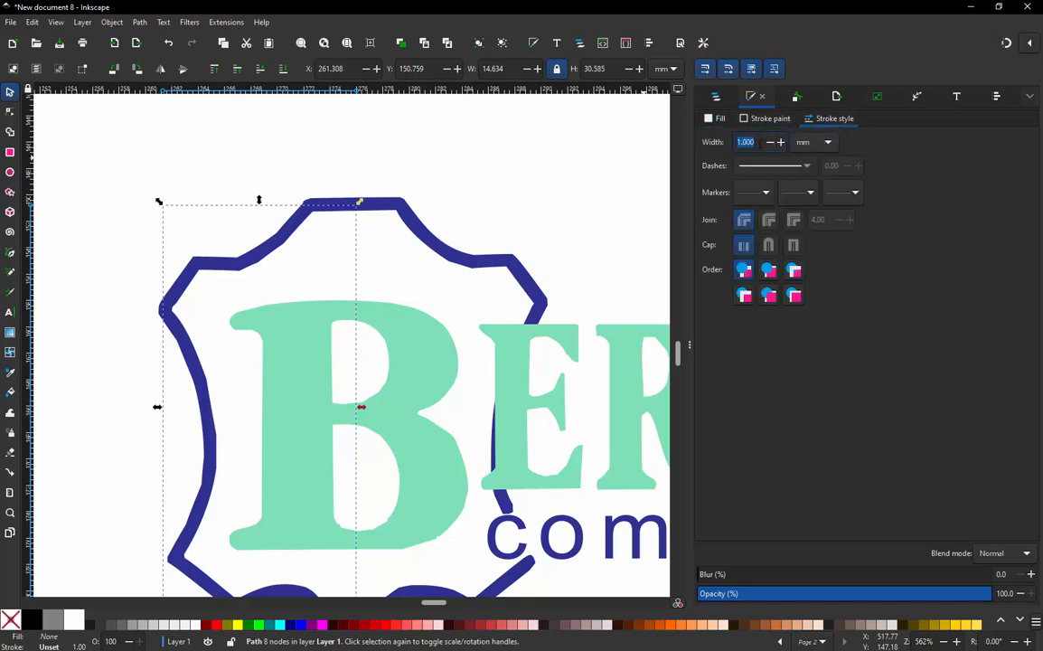
type("2")
key("Return")
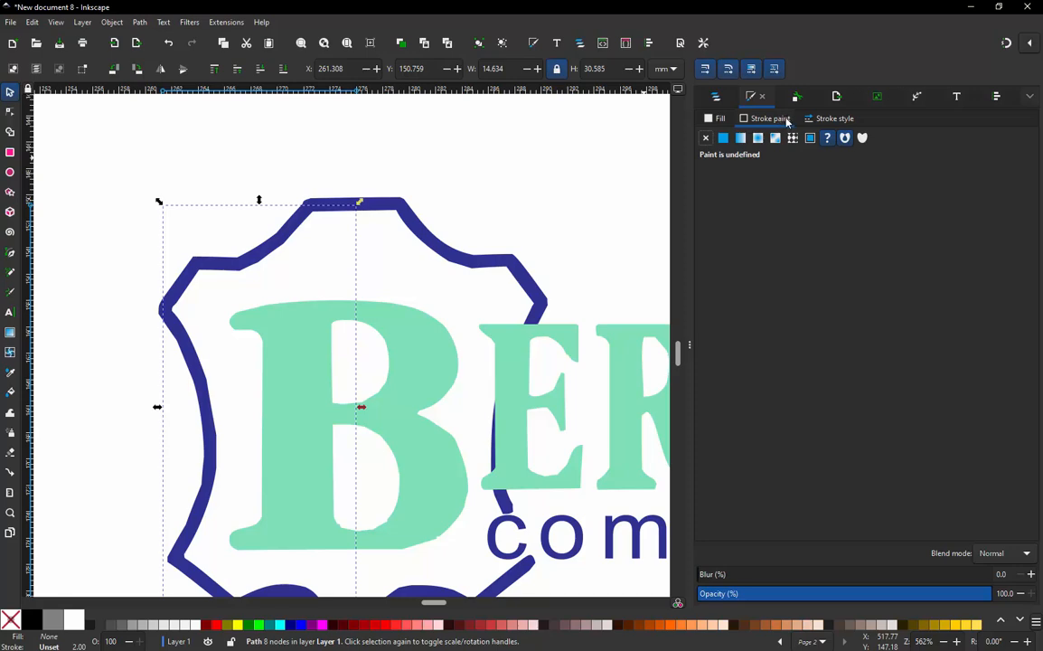
left_click(723, 138)
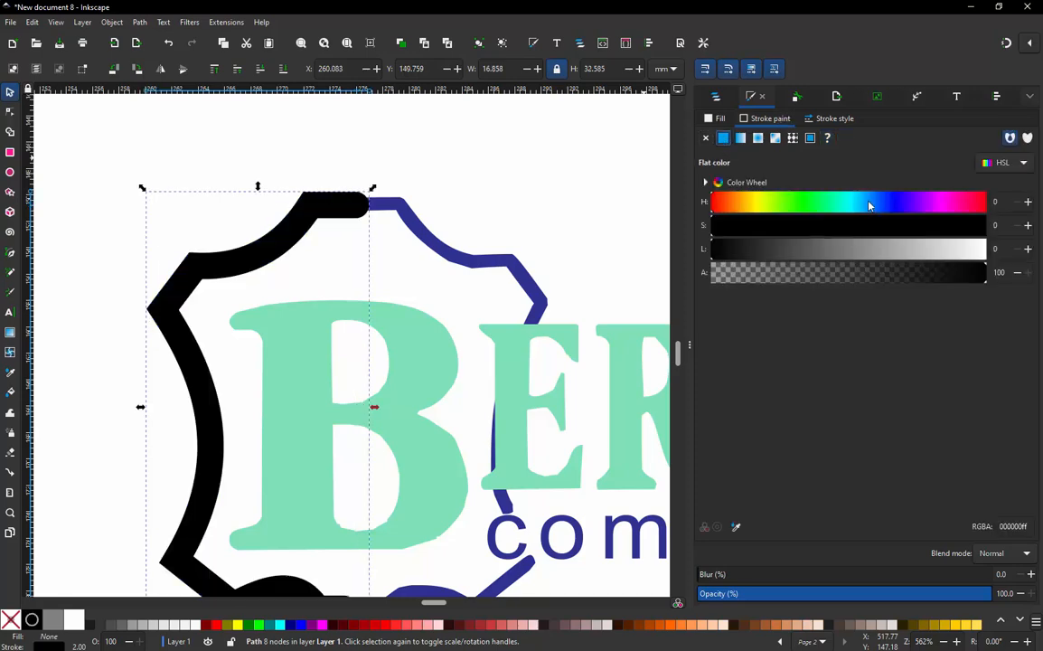
- Try to recolour the path's black stroke by adjusting the hue and saturation of its flat colour
left_click(944, 202)
left_click_drag(945, 202, 934, 207)
left_click(303, 186)
left_click(331, 208)
left_click_drag(963, 201, 882, 202)
left_click(860, 226)
left_click_drag(864, 227, 845, 226)
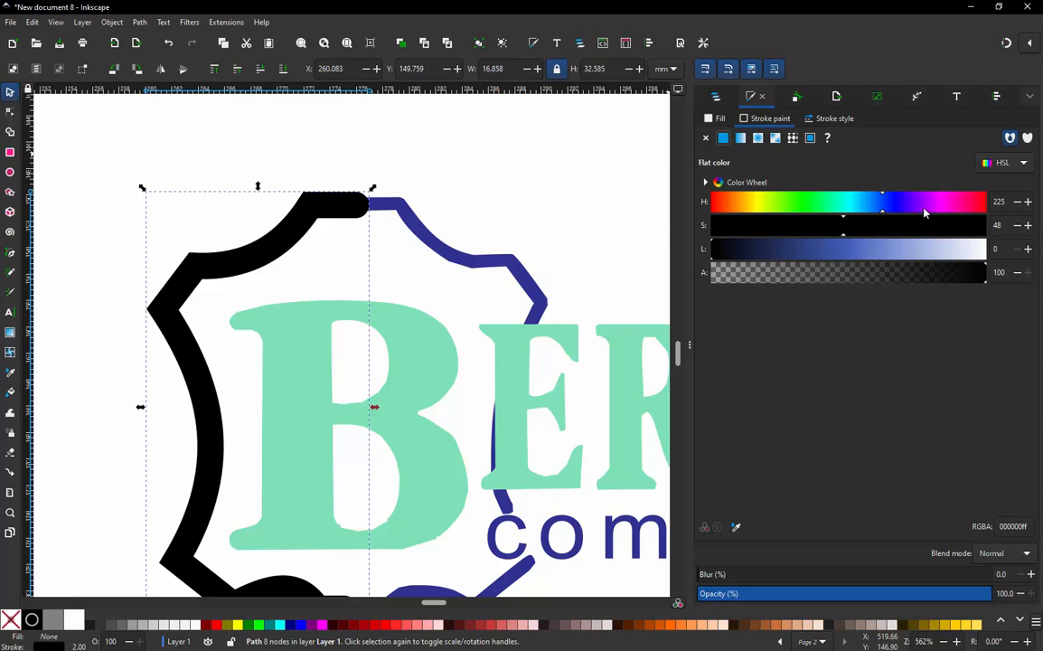
left_click_drag(926, 207, 919, 206)
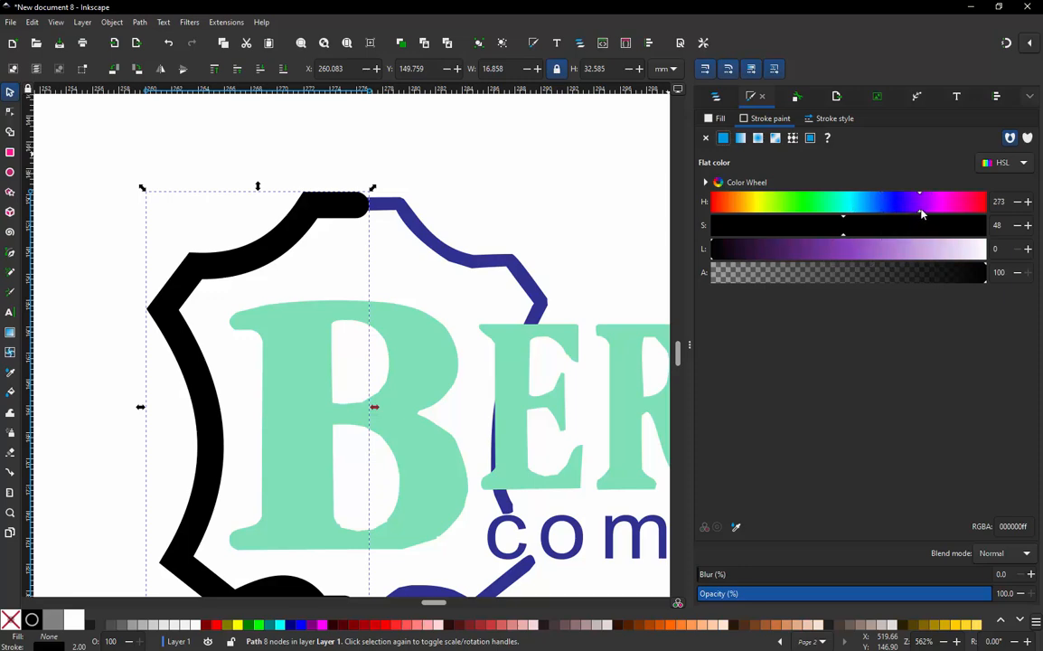
mouse_move(922, 207)
left_mouse_down()
mouse_move(955, 209)
mouse_move(789, 211)
left_mouse_up()
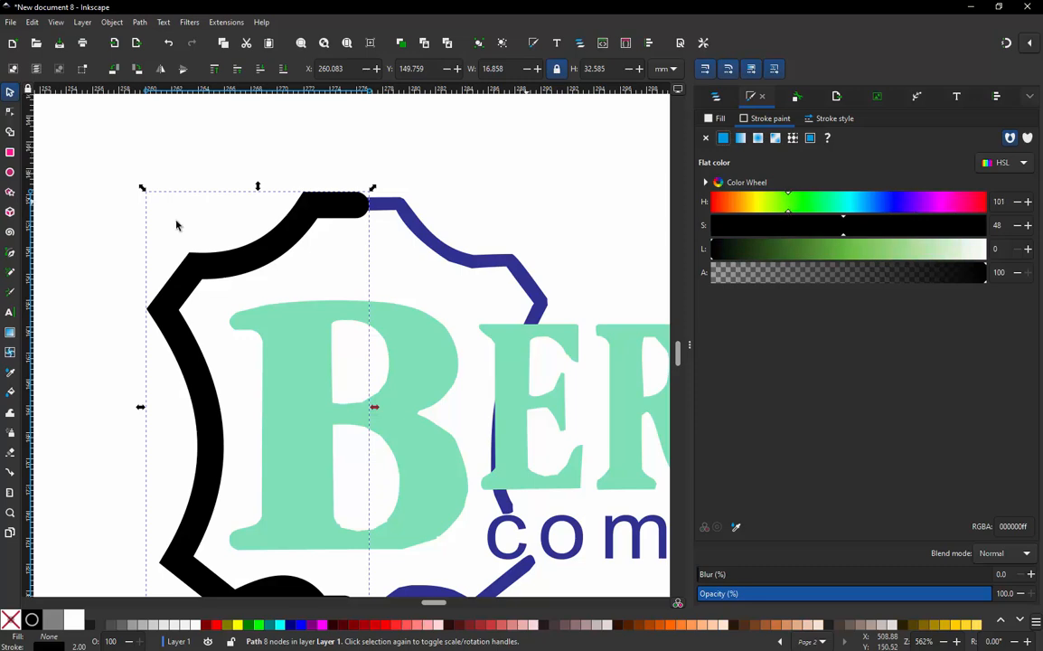
- Try a swatch paint with a blue hue on the path's stroke, and return the stroke to flat colour
left_click(810, 139)
left_click(881, 387)
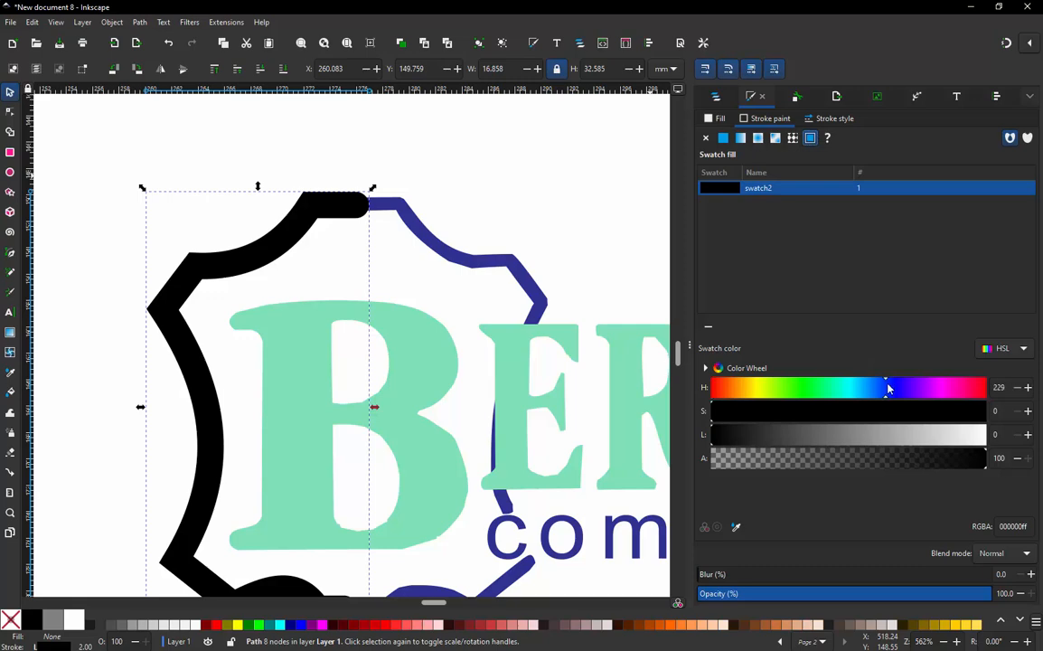
left_click(728, 140)
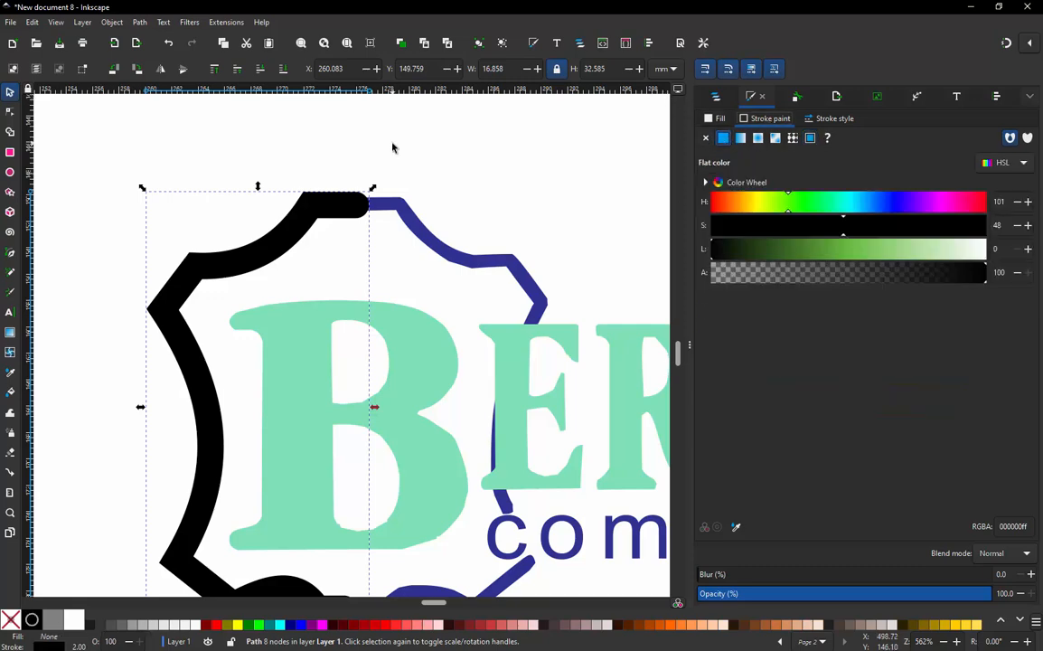
- Reduce the centre path's stroke width to 1.3 mm to match the border's thickness, and deselect the path
left_click(826, 120)
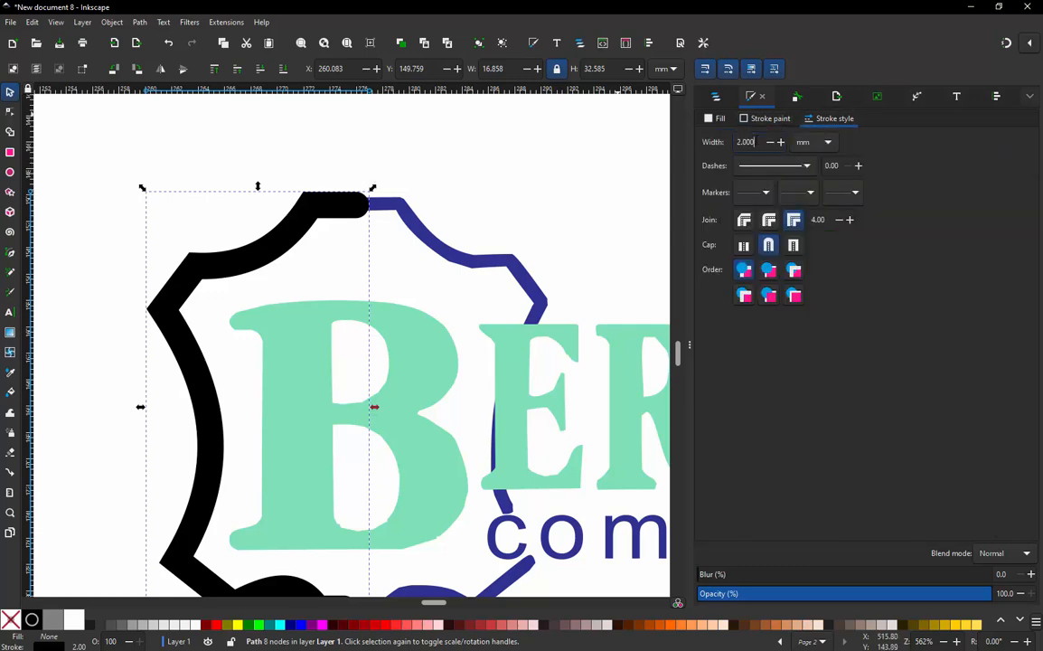
left_click_drag(755, 142, 734, 142)
type("1.5")
key("Return")
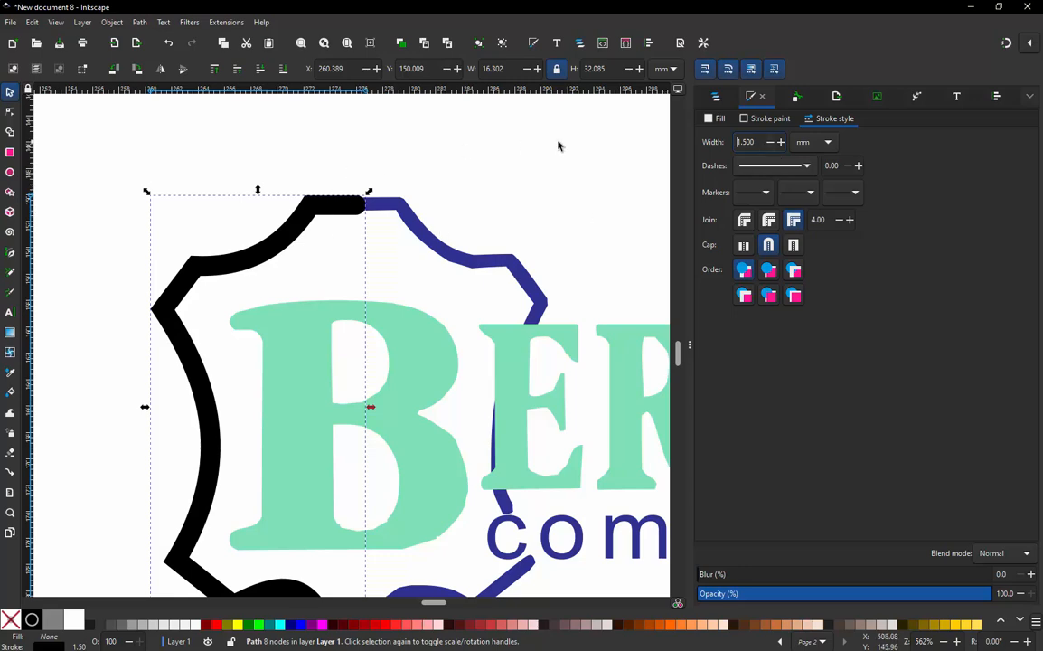
left_click(769, 142)
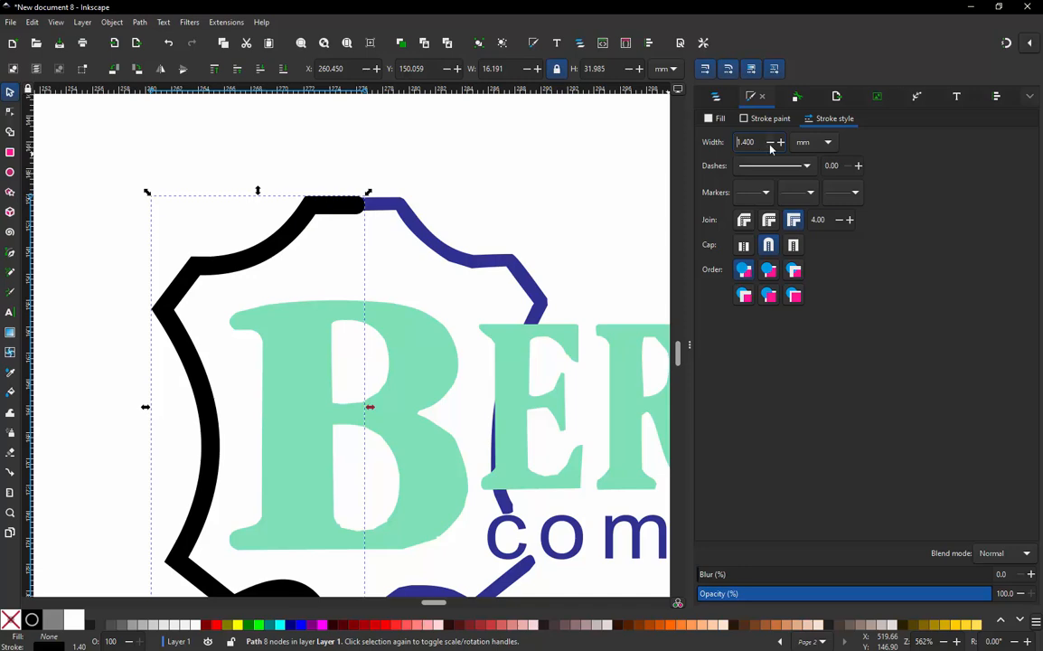
left_click_drag(754, 141, 724, 145)
type("1.3")
key("Return")
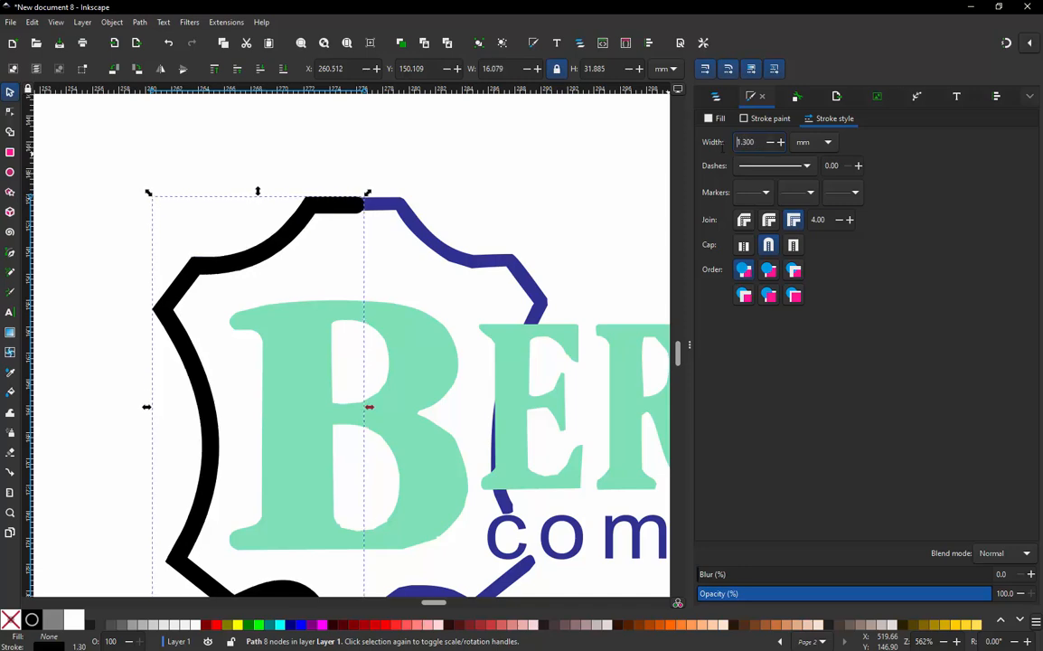
left_click(244, 179)
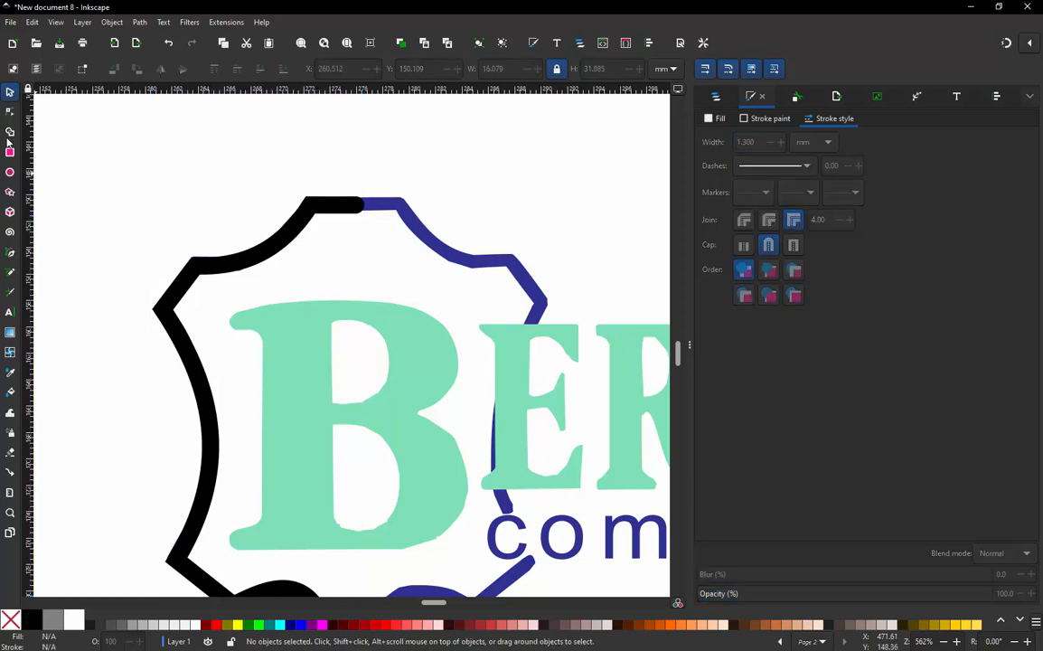
- Duplicate the black half-outline, flip the copy horizontally and move it right to form the border's other half
scroll(222, 186, "down", 2)
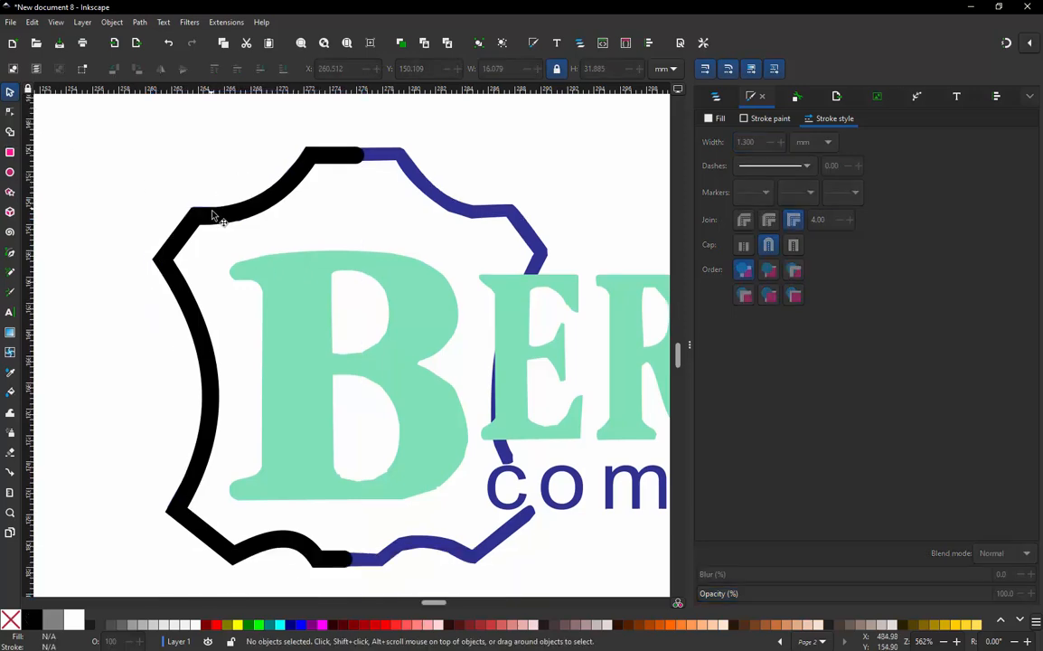
left_click(220, 223)
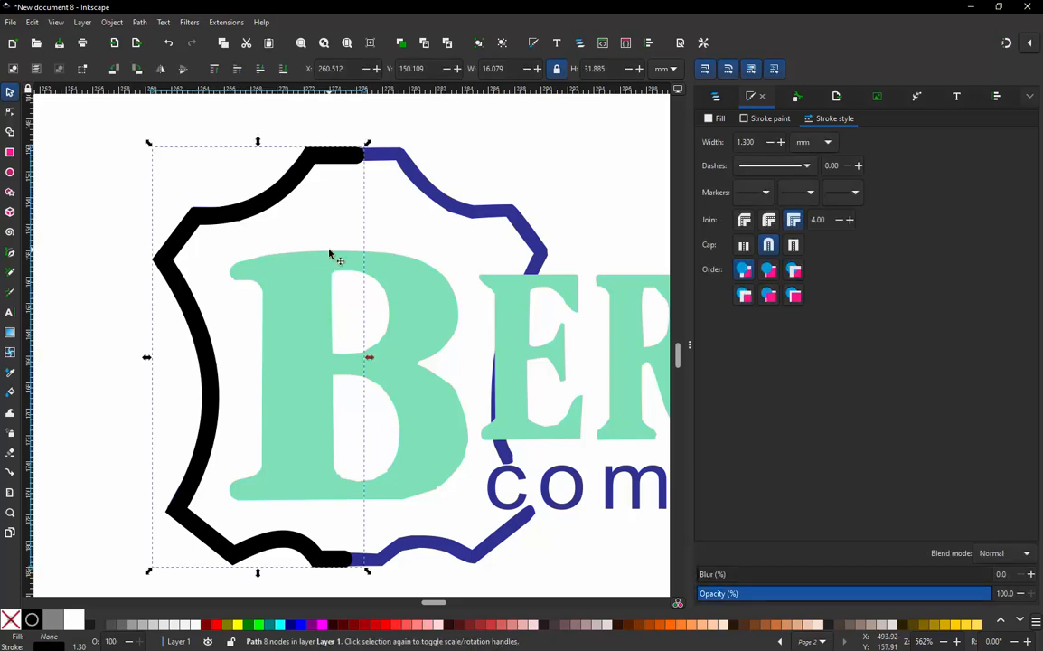
left_click(714, 96)
right_click(739, 155)
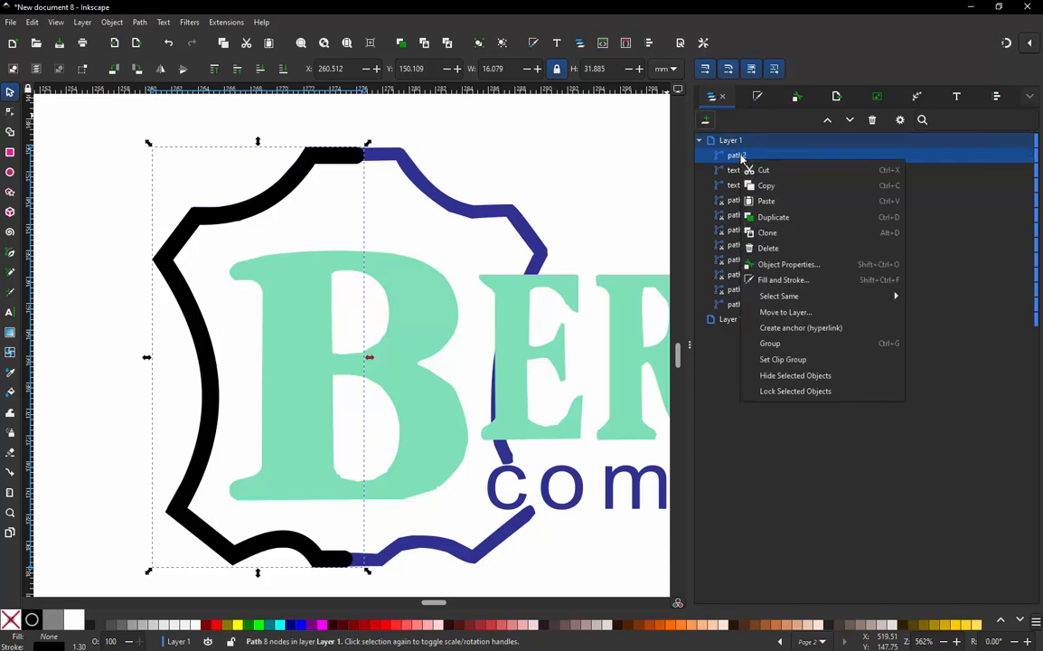
left_click(773, 217)
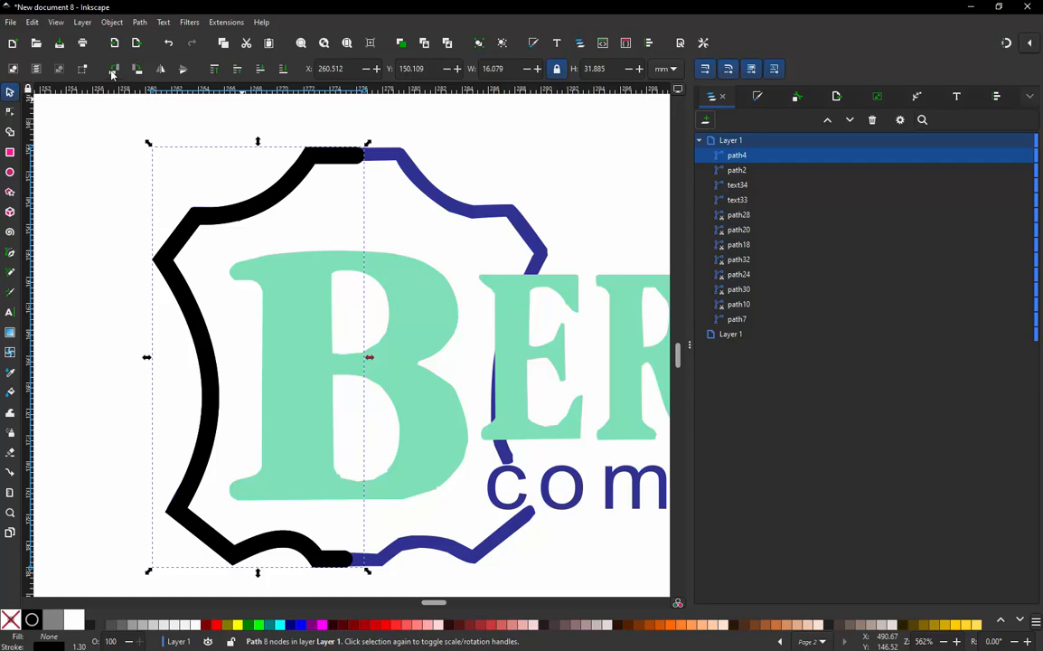
left_click(160, 72)
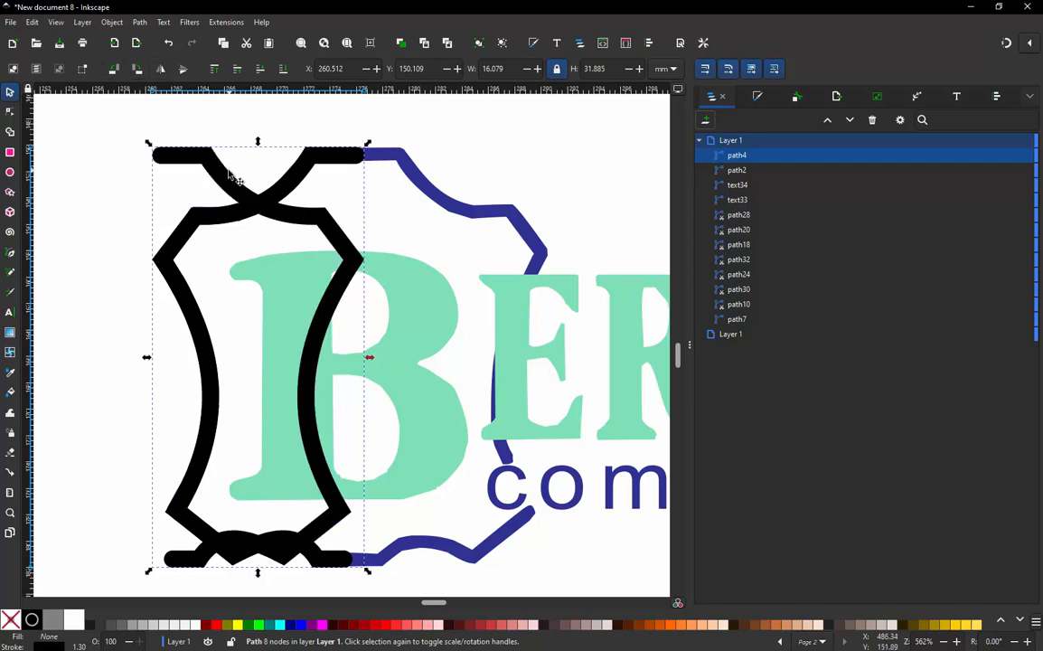
left_click_drag(243, 175, 406, 178)
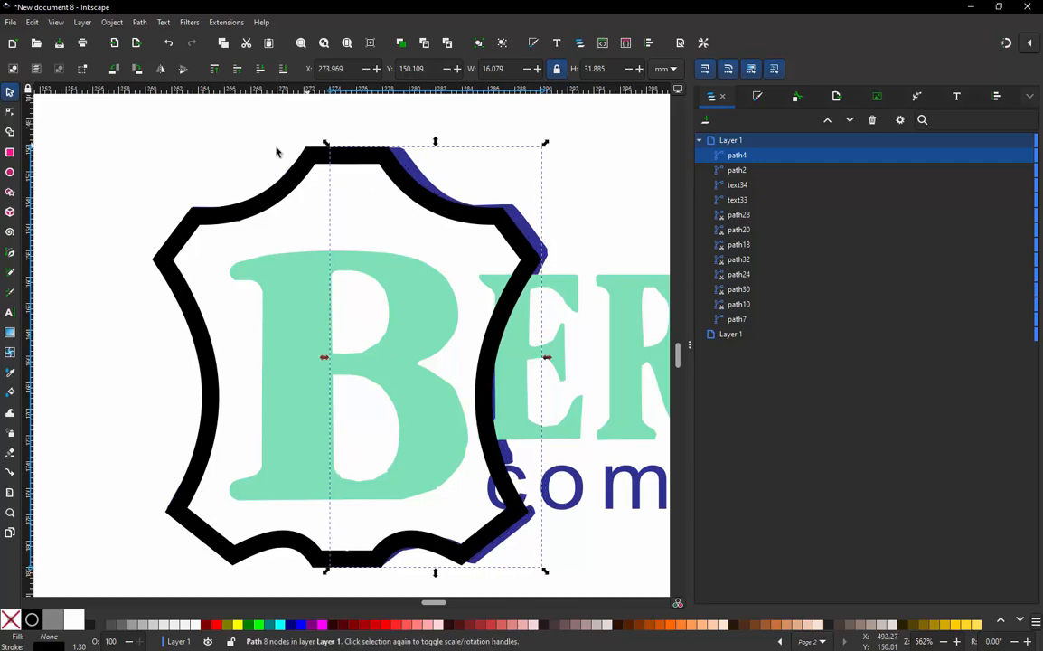
- Select both halves of the black border and combine them into one path
left_click(303, 172, "shift")
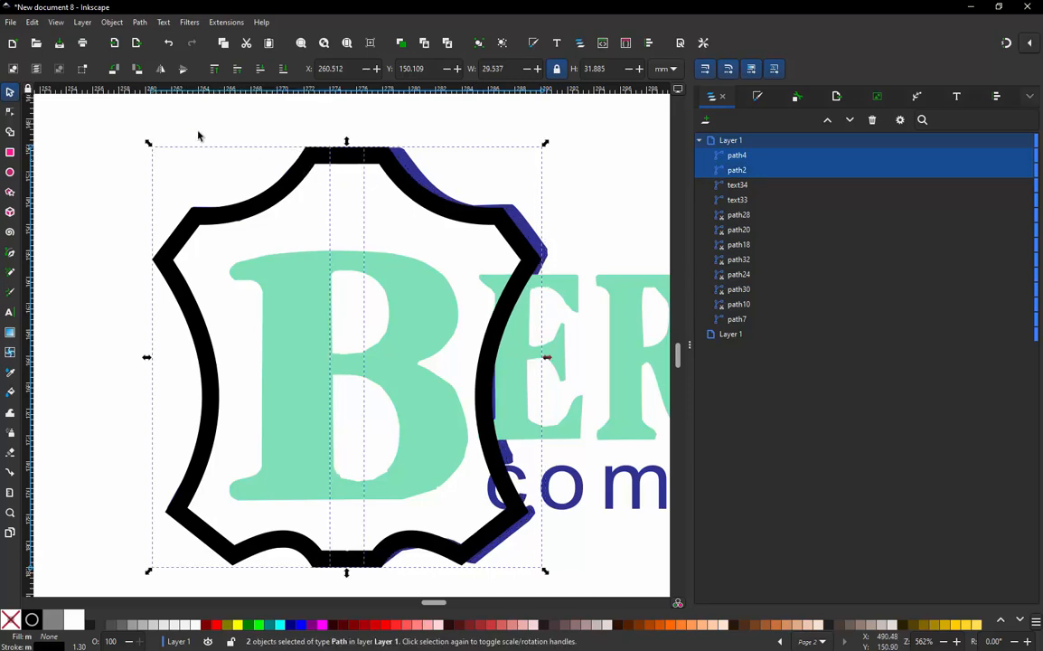
left_click(139, 21)
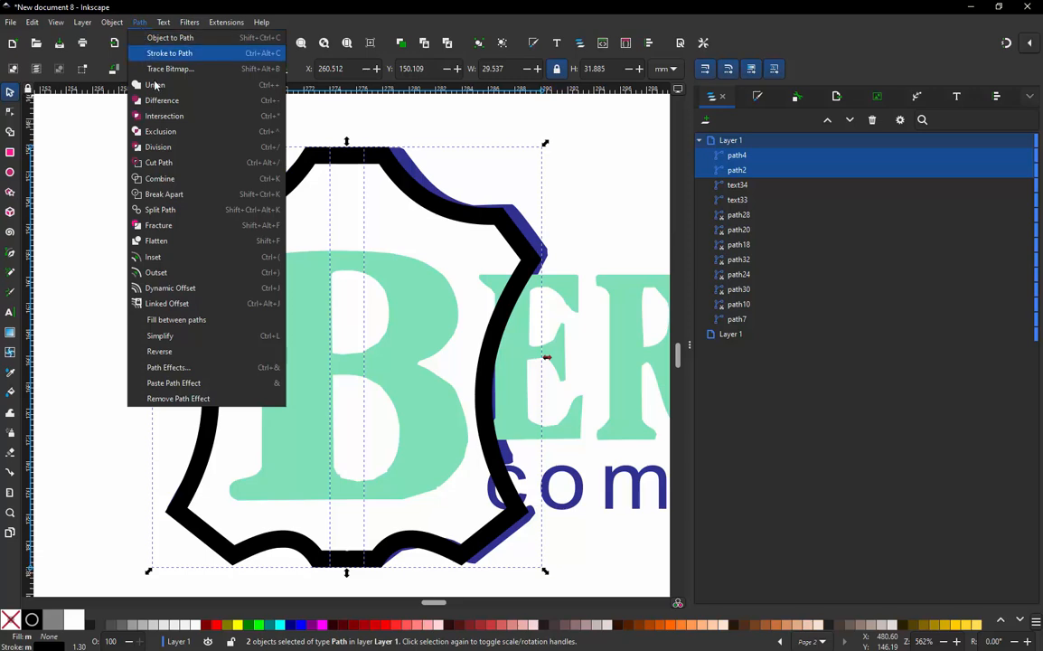
left_click(232, 166)
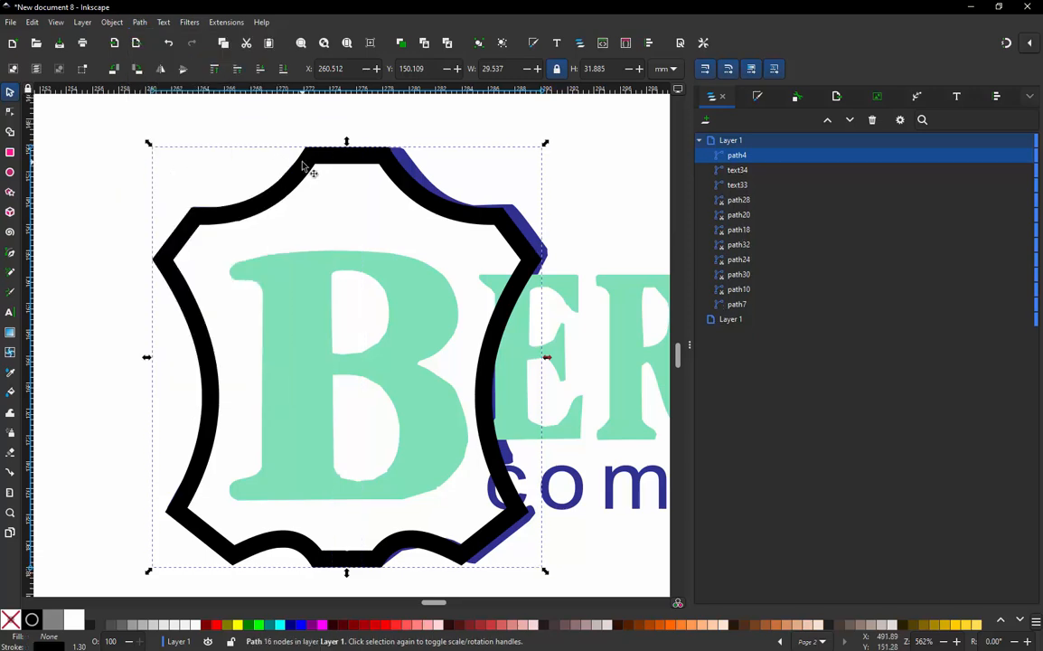
- Join the overlapping end nodes of the border's two halves at the top centre and the bottom centre
key("n")
left_click_drag(328, 134, 360, 163)
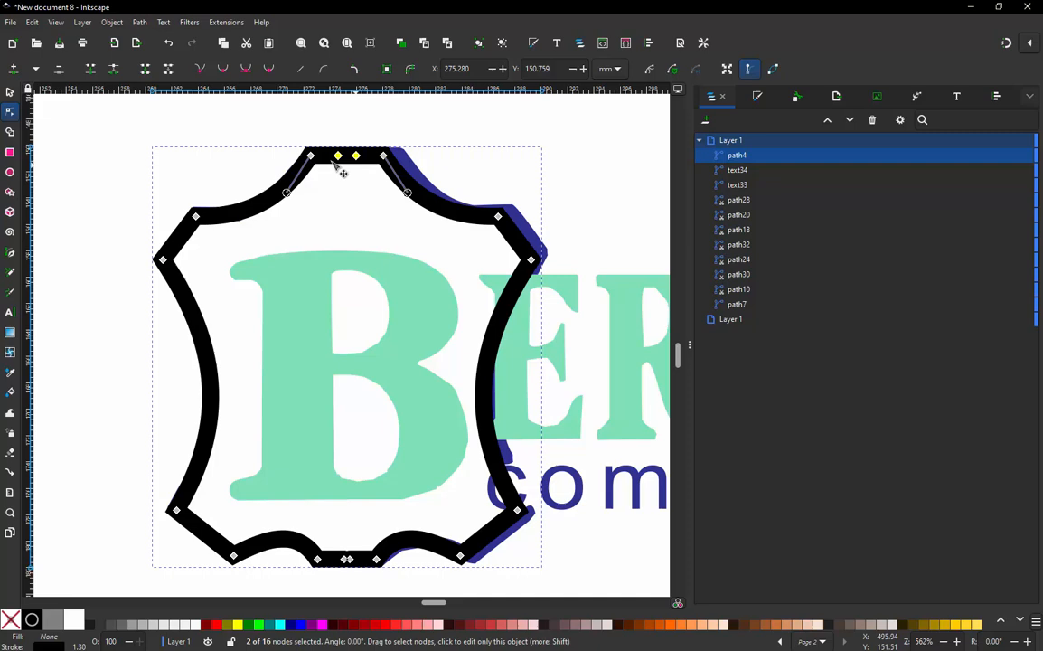
left_click(90, 71)
left_click_drag(333, 577, 360, 531)
left_click(94, 71)
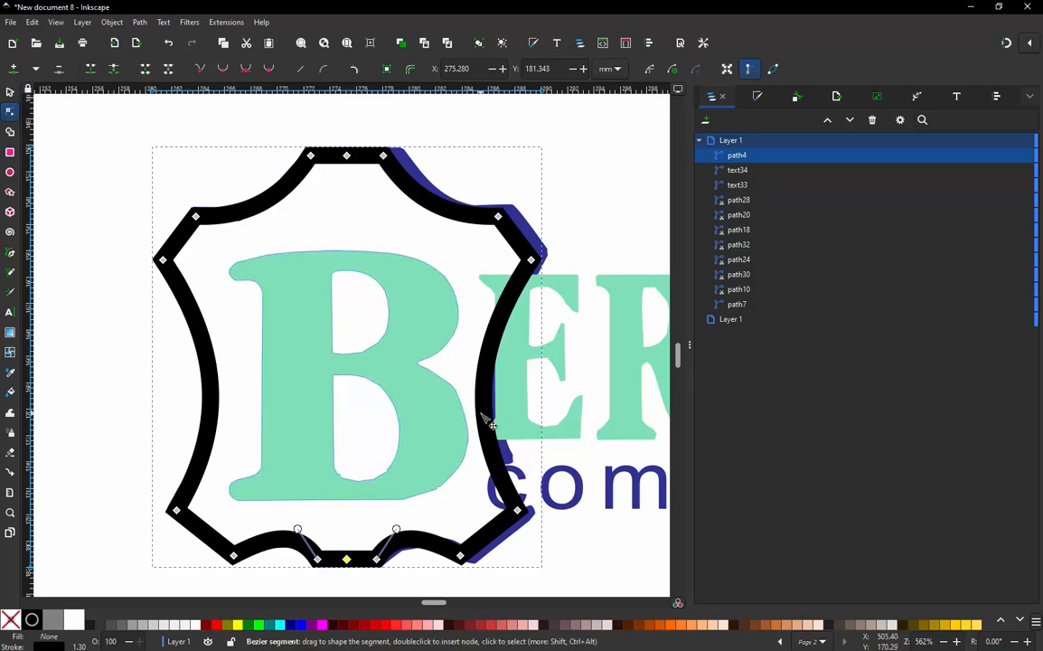
- Break the border at a new node on its right side curve, delete that curve, and shorten the lower right end away from the company text
double_click(487, 368)
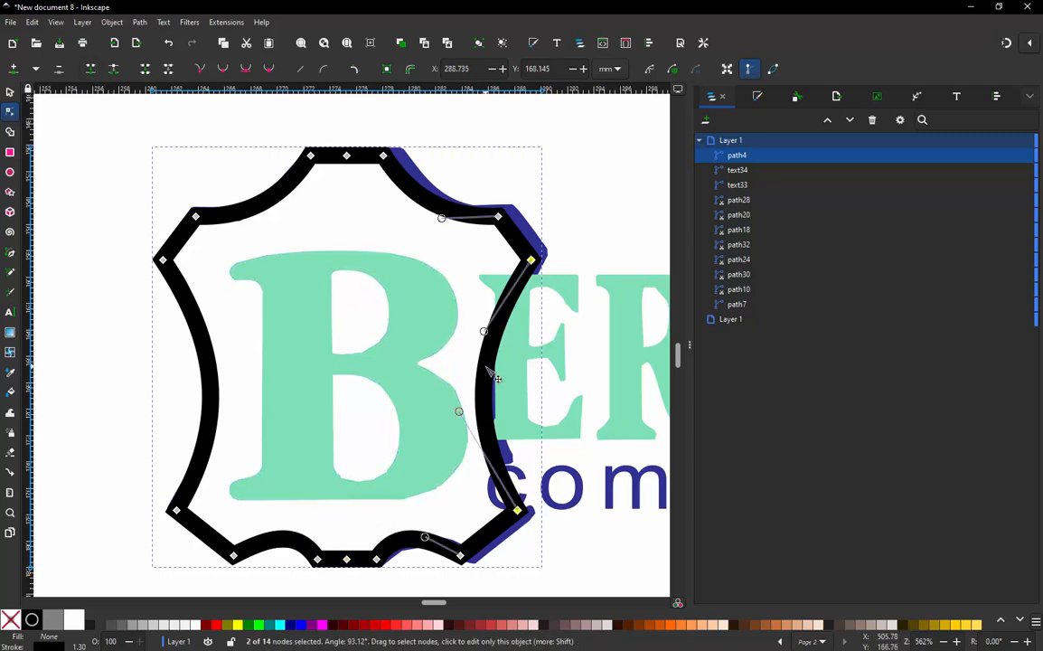
right_click(486, 367)
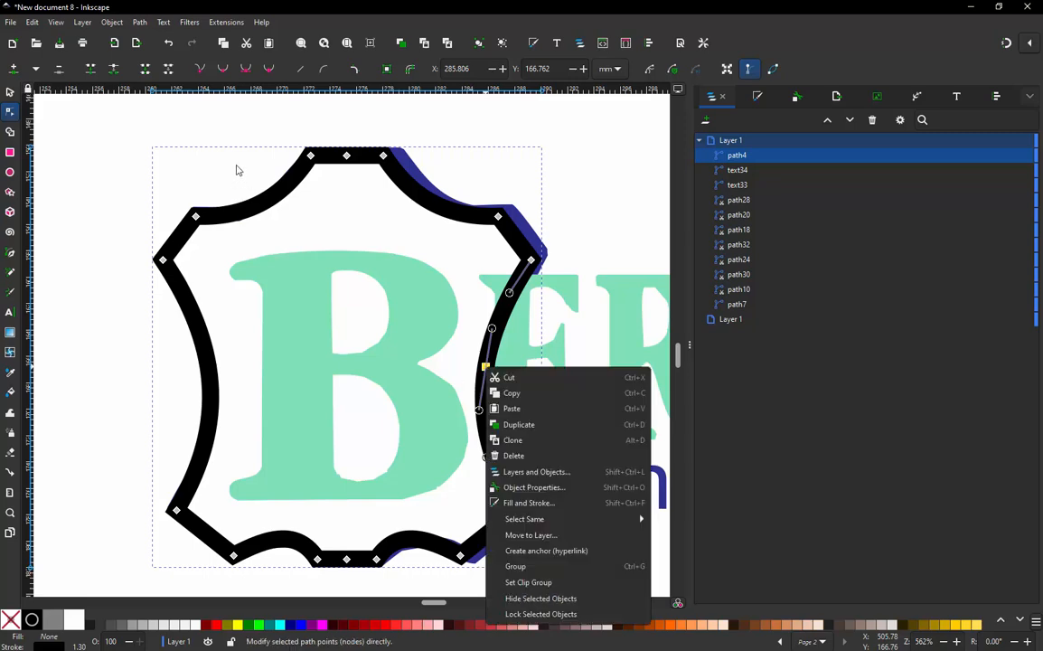
left_click(113, 68)
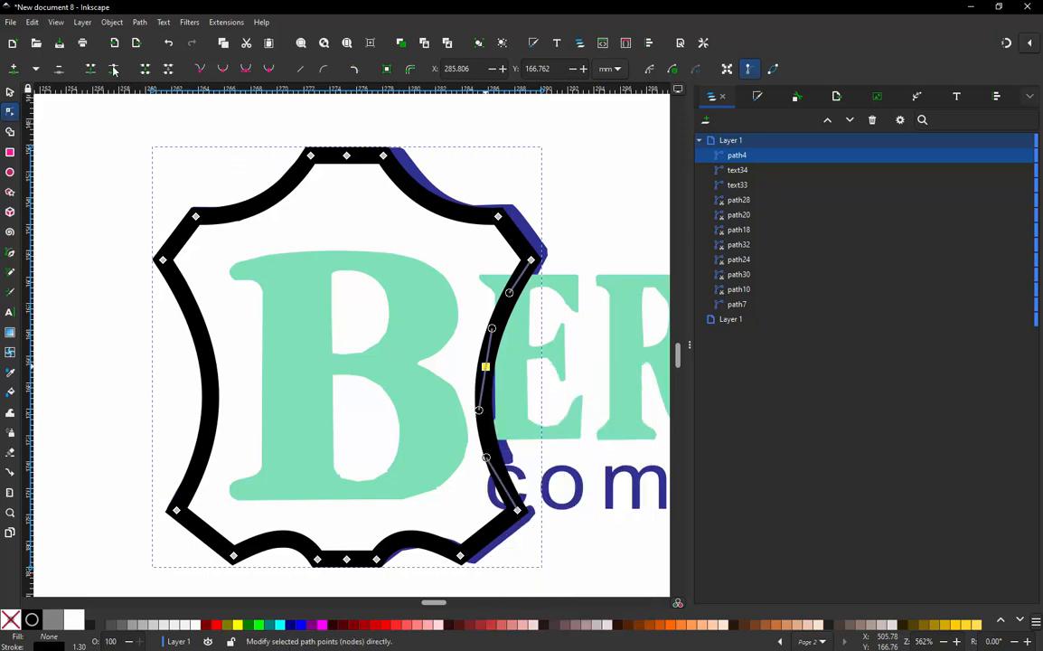
left_click(486, 368)
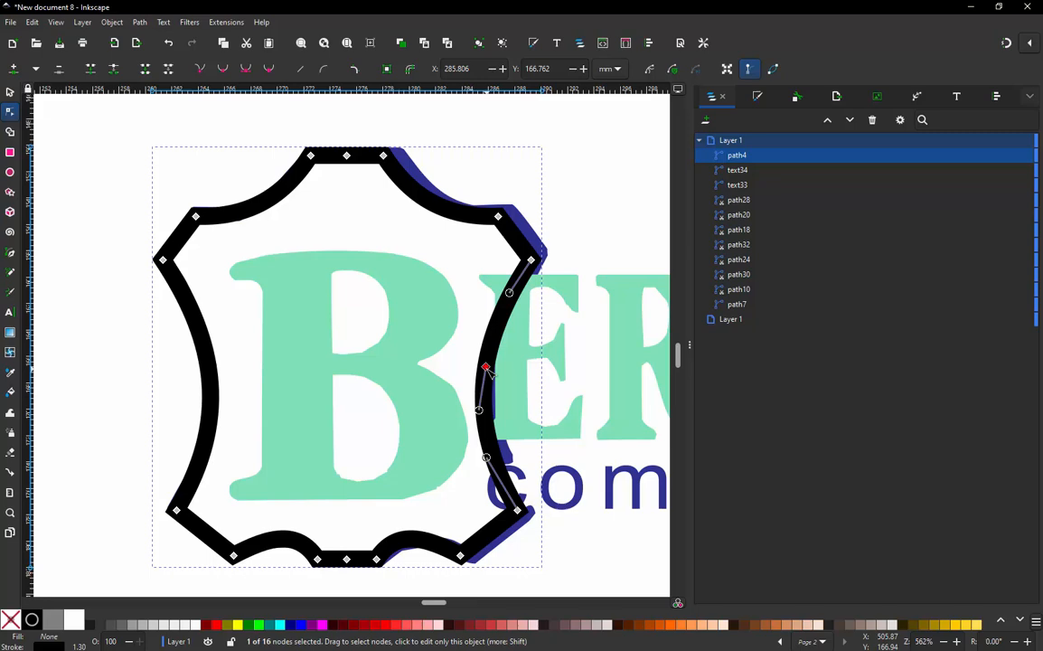
key("Delete")
left_click(487, 368)
key("Delete")
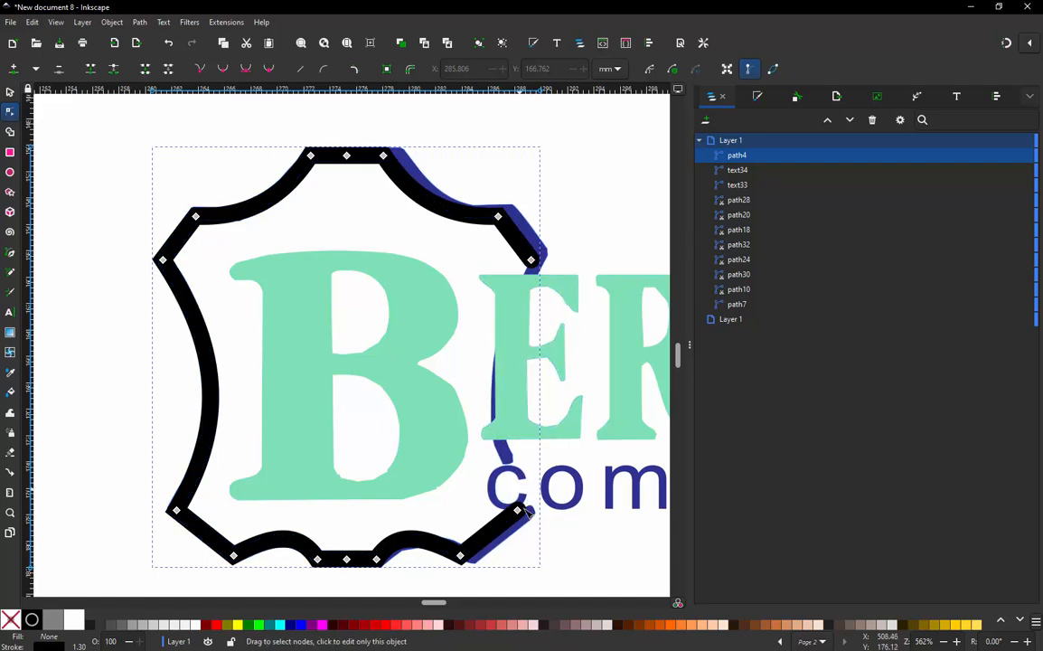
left_click_drag(519, 511, 505, 523)
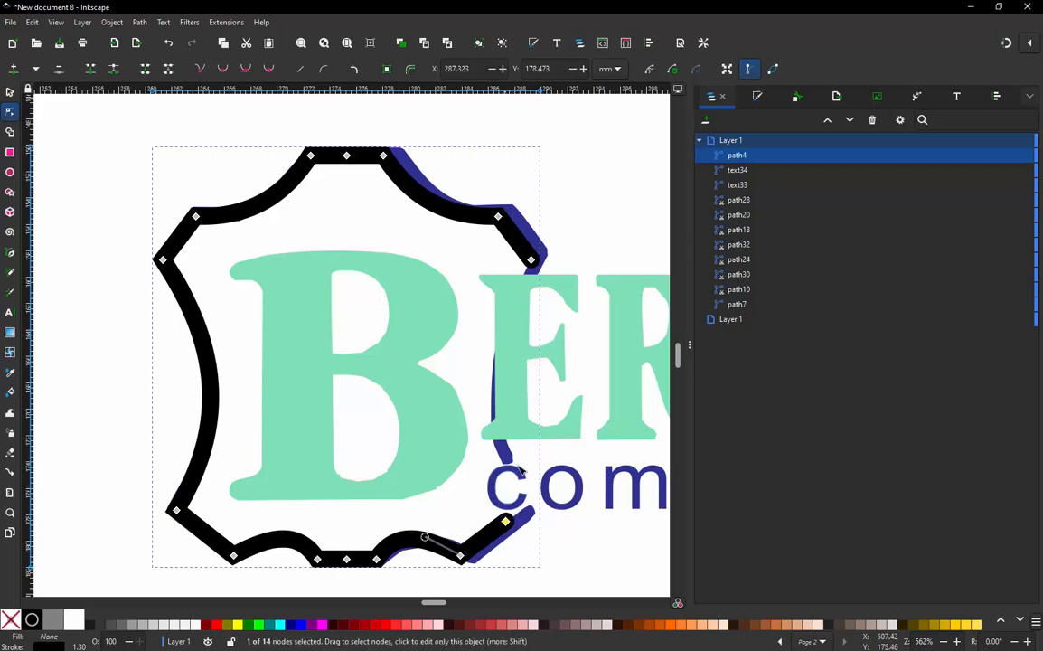
left_click(9, 91)
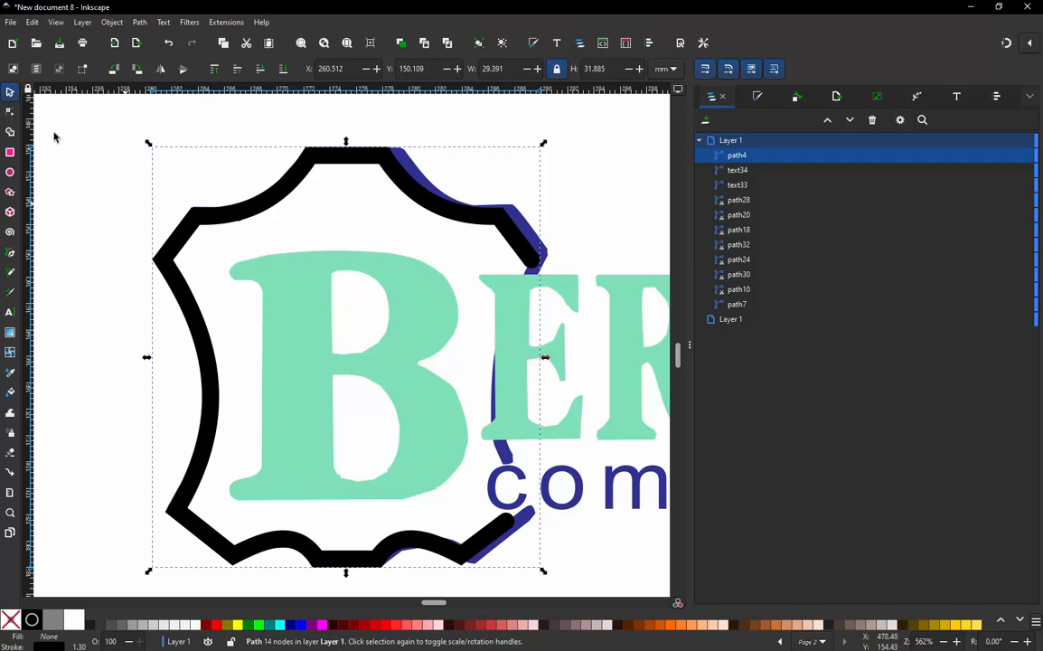
- Delete the original blue border lying beneath the black outline
left_click(84, 128)
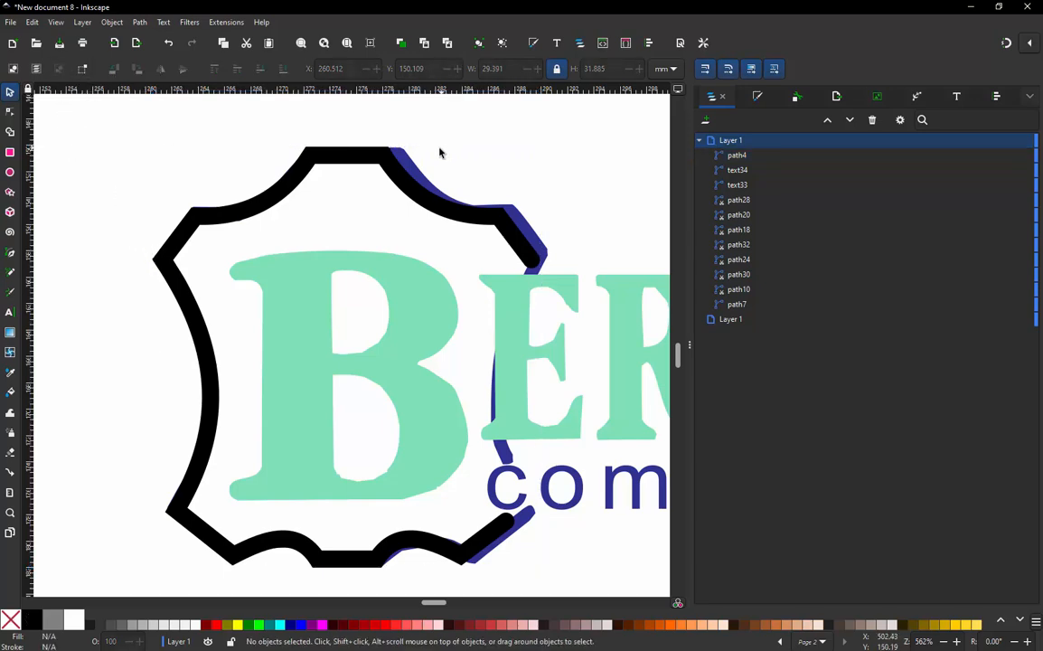
left_click(411, 158)
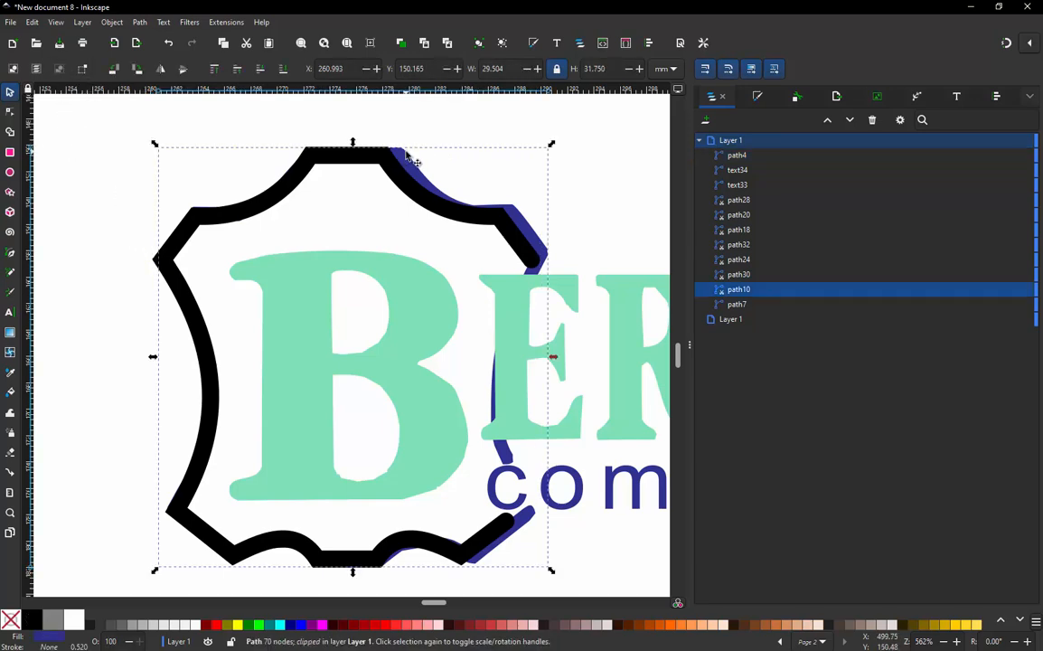
key("Delete")
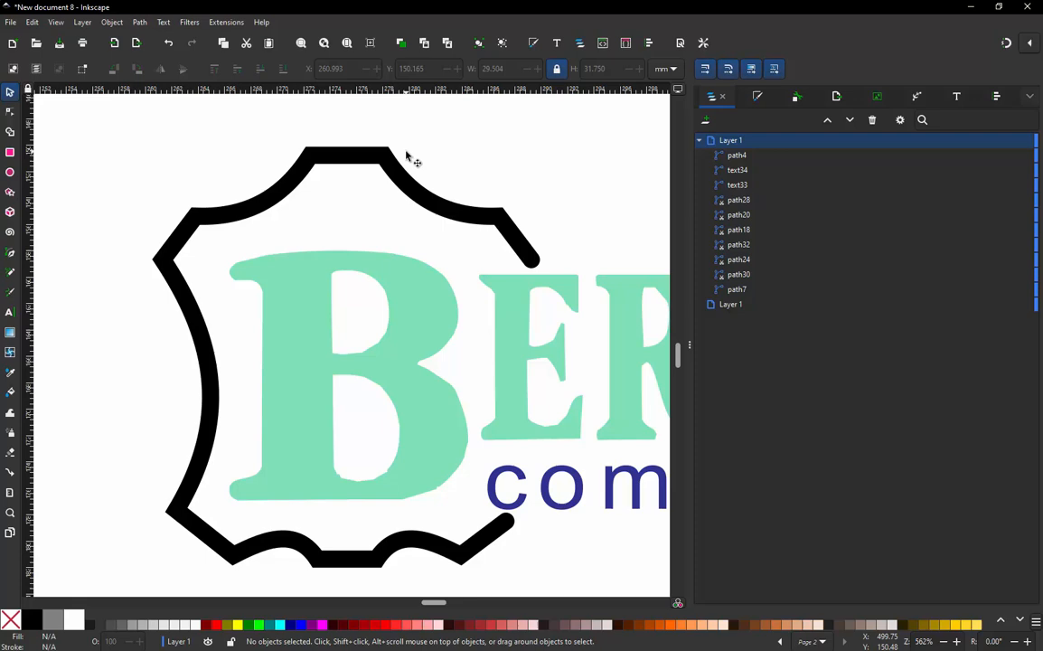
- Convert the black border path to a satin column with Ink/Stitch's Convert Line to Satin
left_click(285, 192)
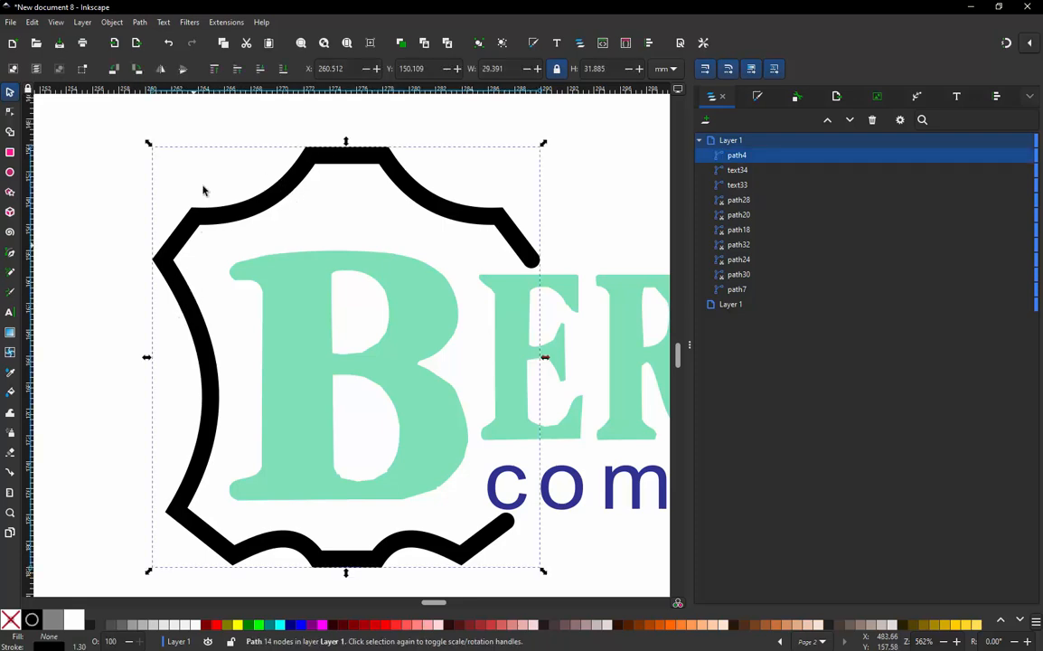
left_click(226, 21)
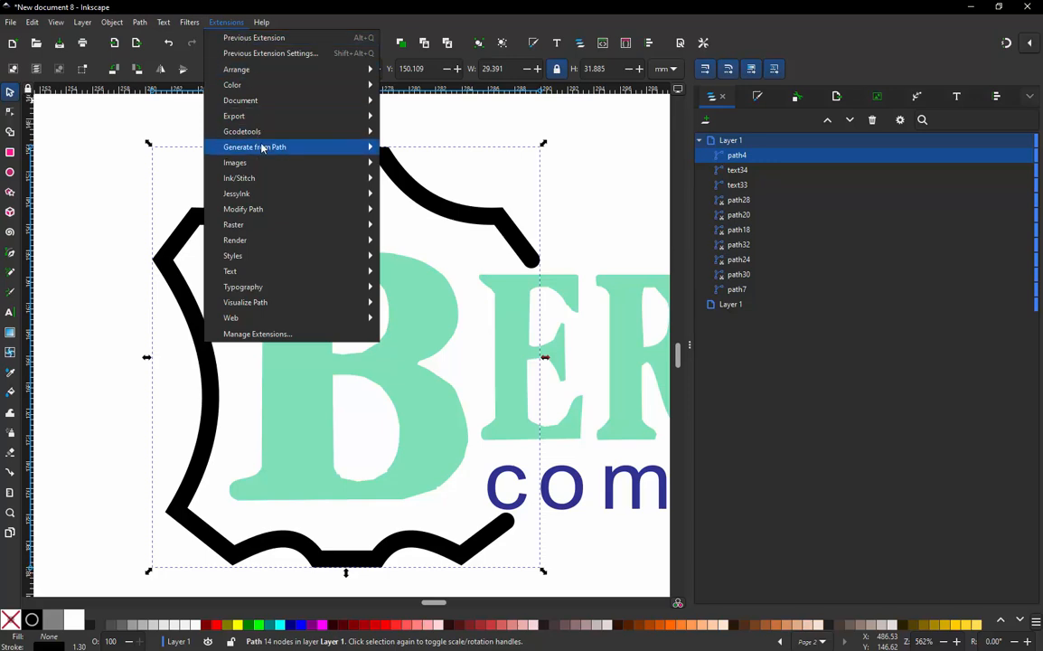
mouse_move(268, 180)
mouse_move(461, 351)
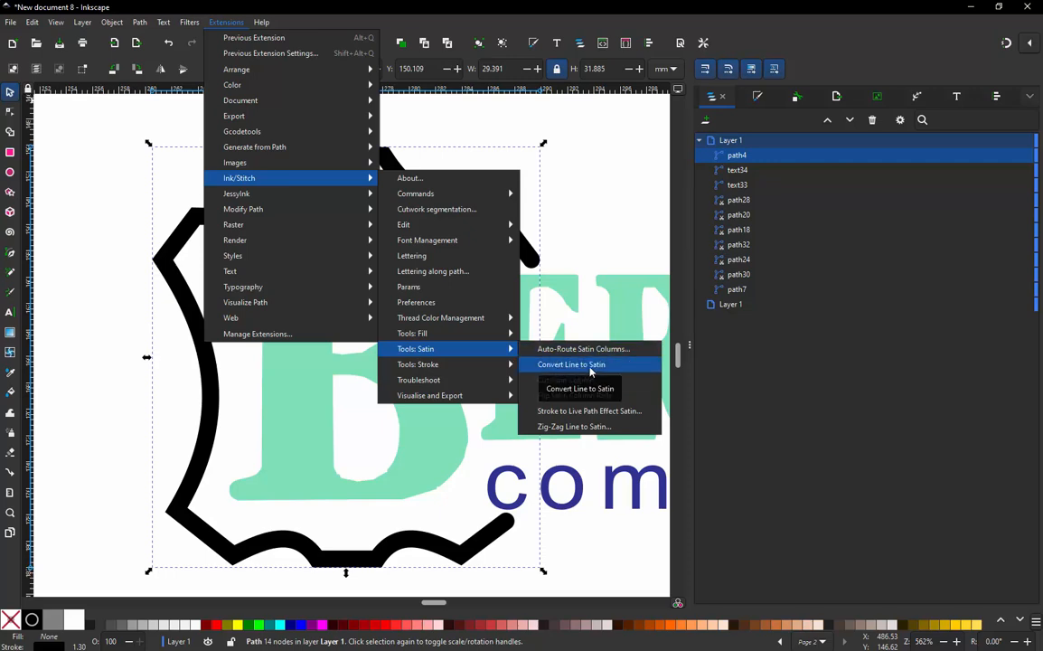
left_click(590, 365)
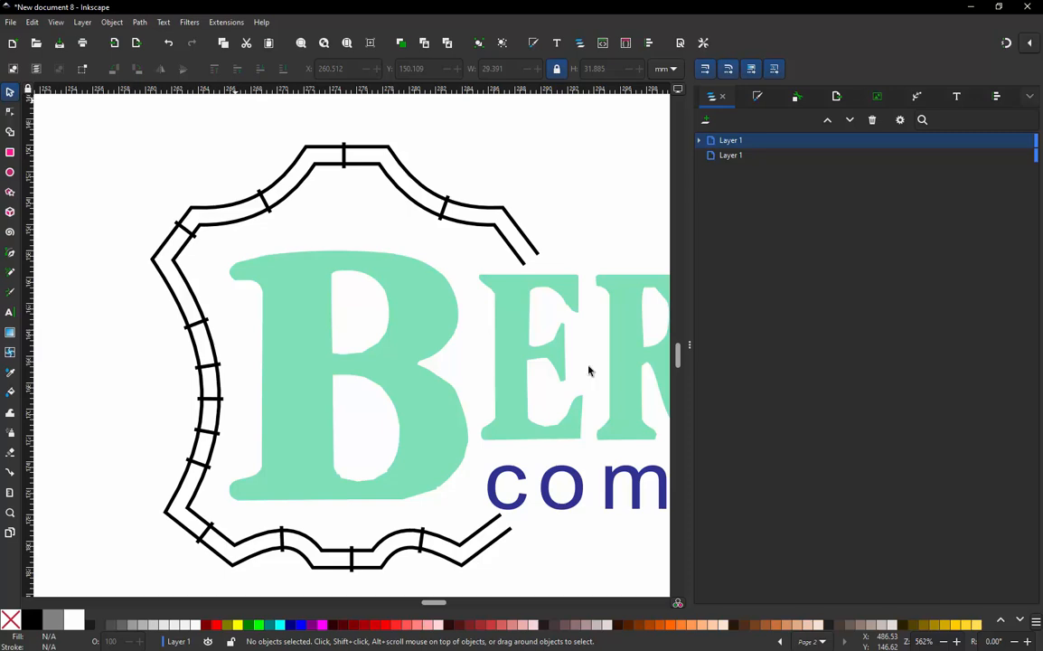
- Preview the satin border in the Ink/Stitch simulator through its last stitch, check the realistic rendering, and close the simulator
left_click(319, 170)
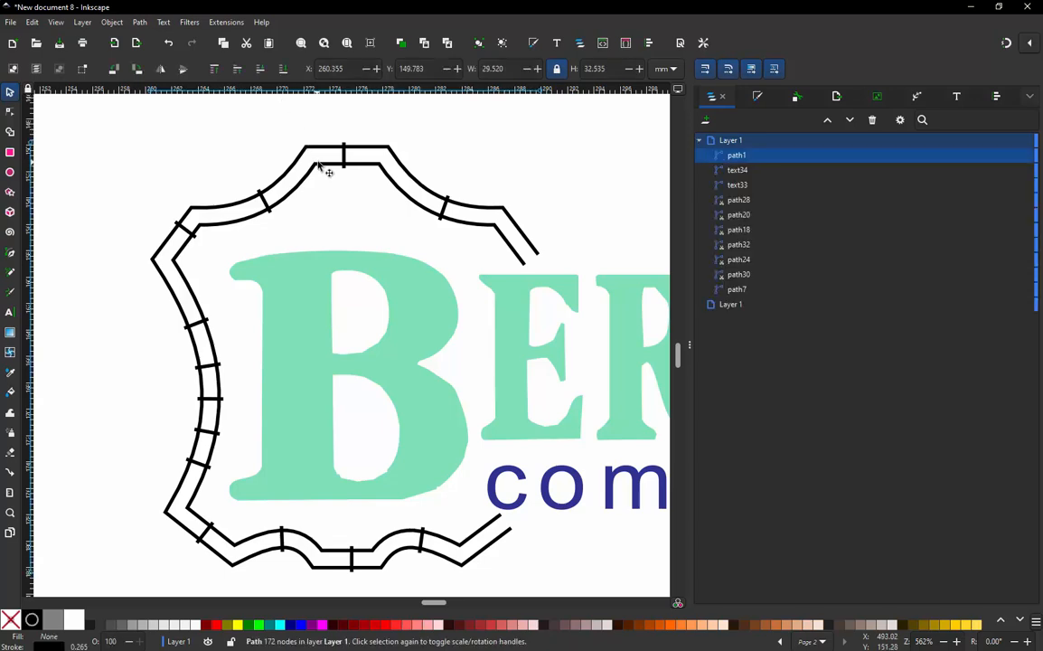
left_click(221, 22)
mouse_move(309, 174)
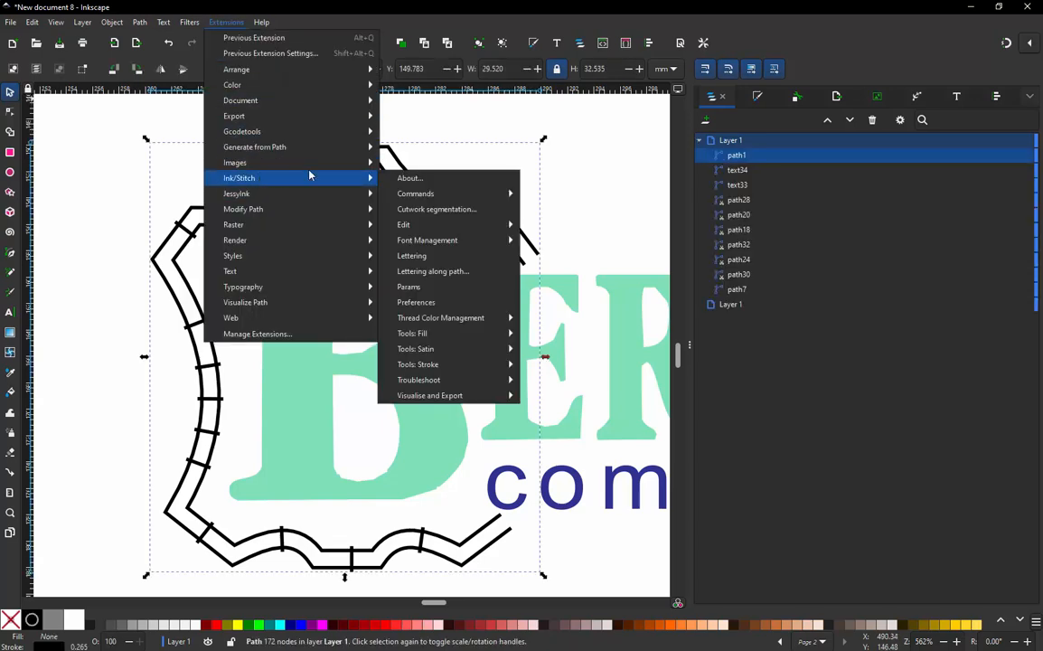
mouse_move(472, 395)
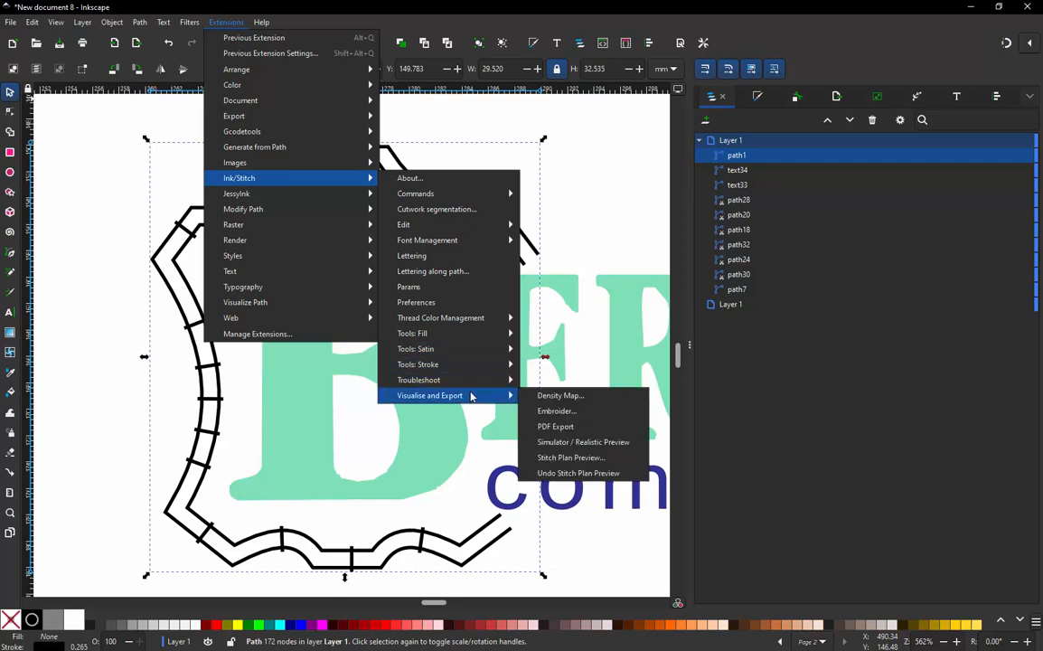
left_click(601, 441)
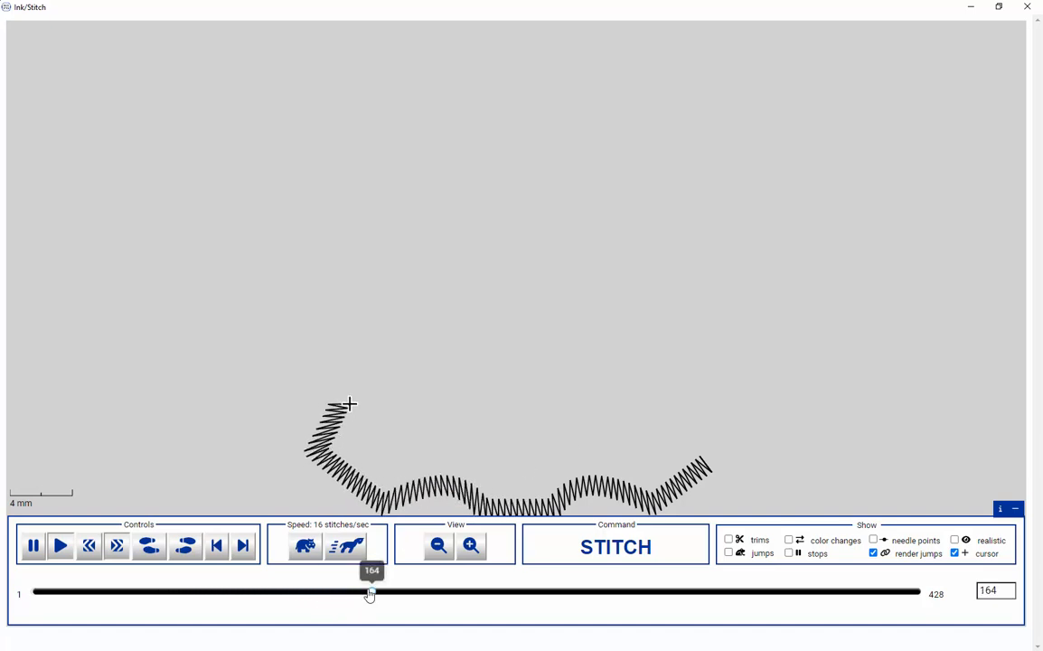
left_click(503, 593)
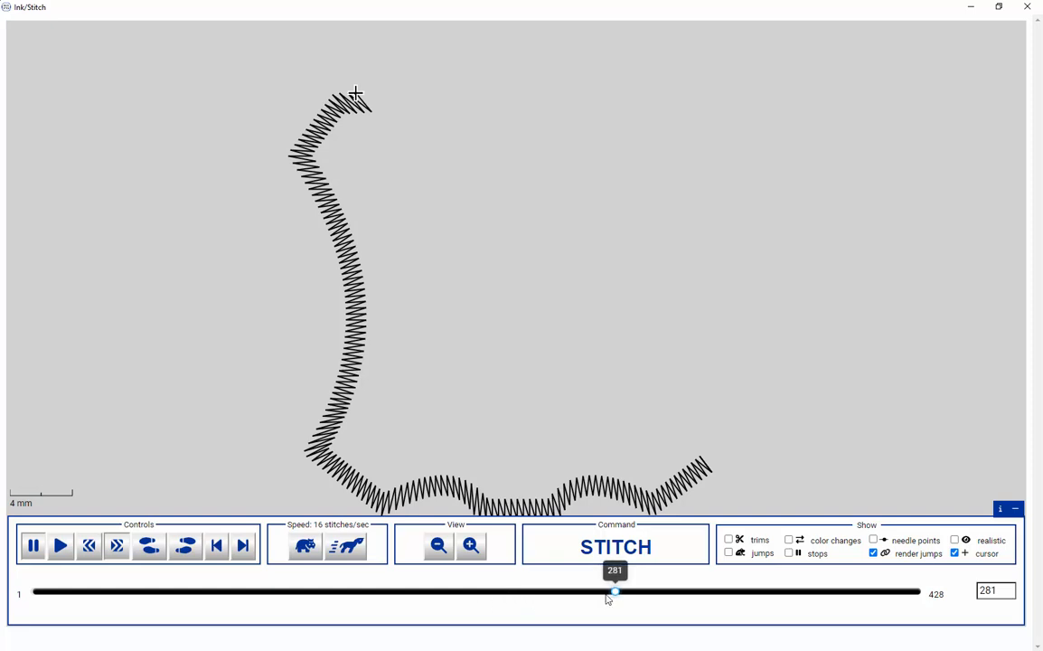
left_click_drag(619, 594, 980, 590)
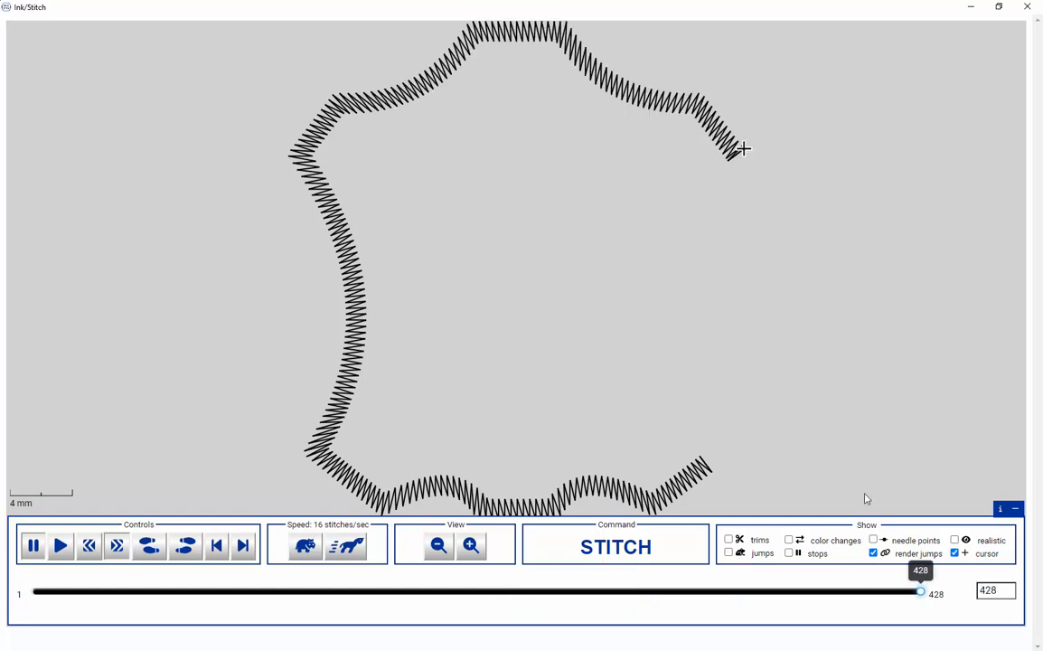
left_click(956, 541)
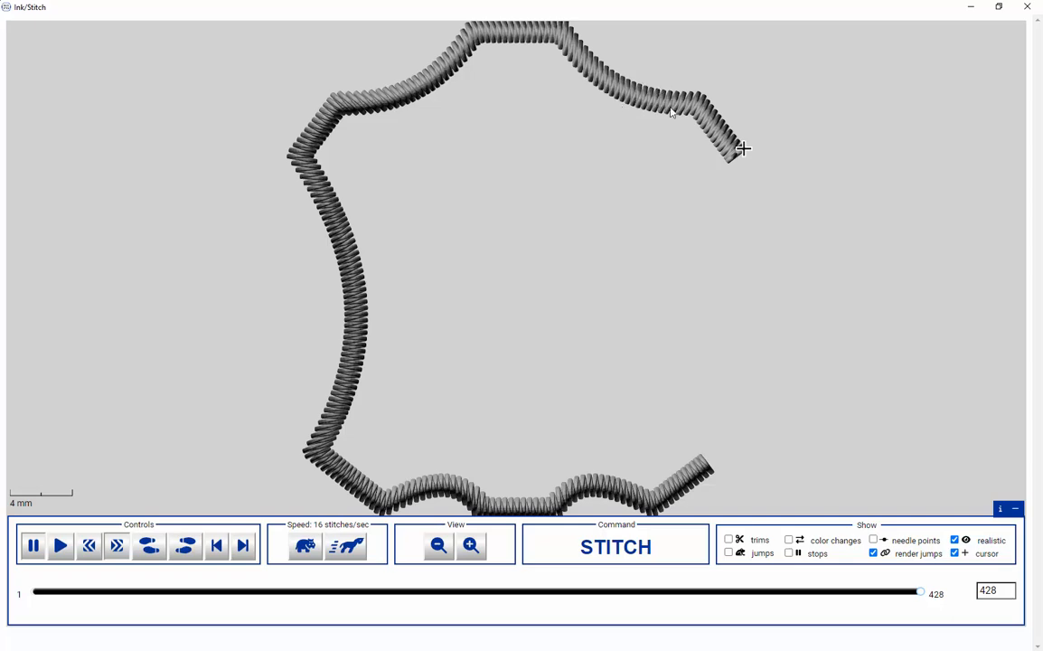
left_click(1028, 7)
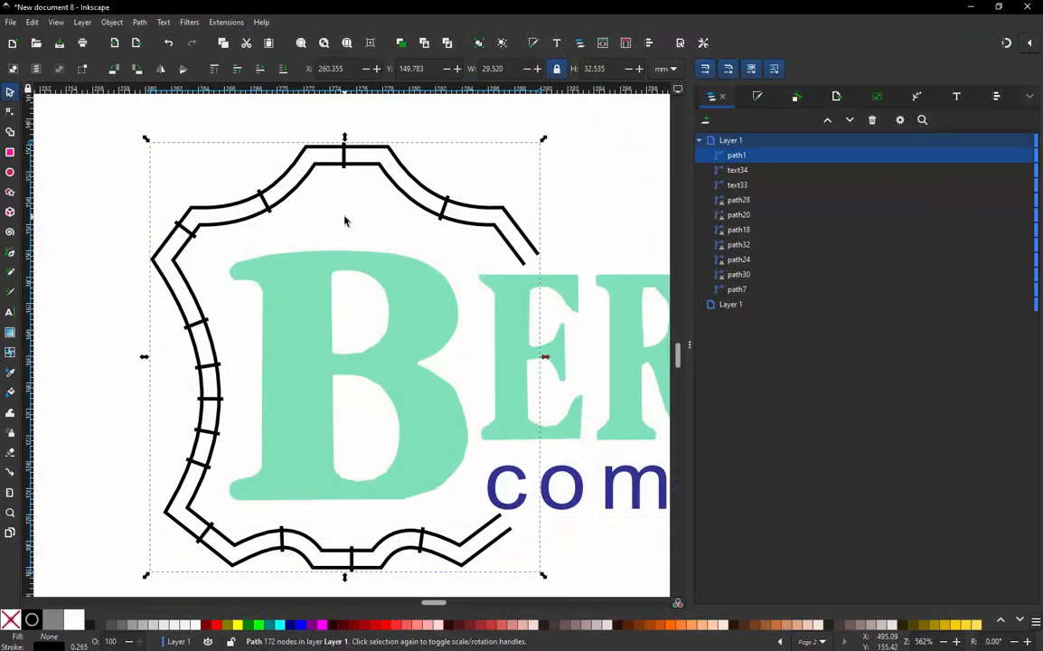
- Select the "c" of the "company" text and switch the measurement units to inches to check the letter's size
left_click(114, 217)
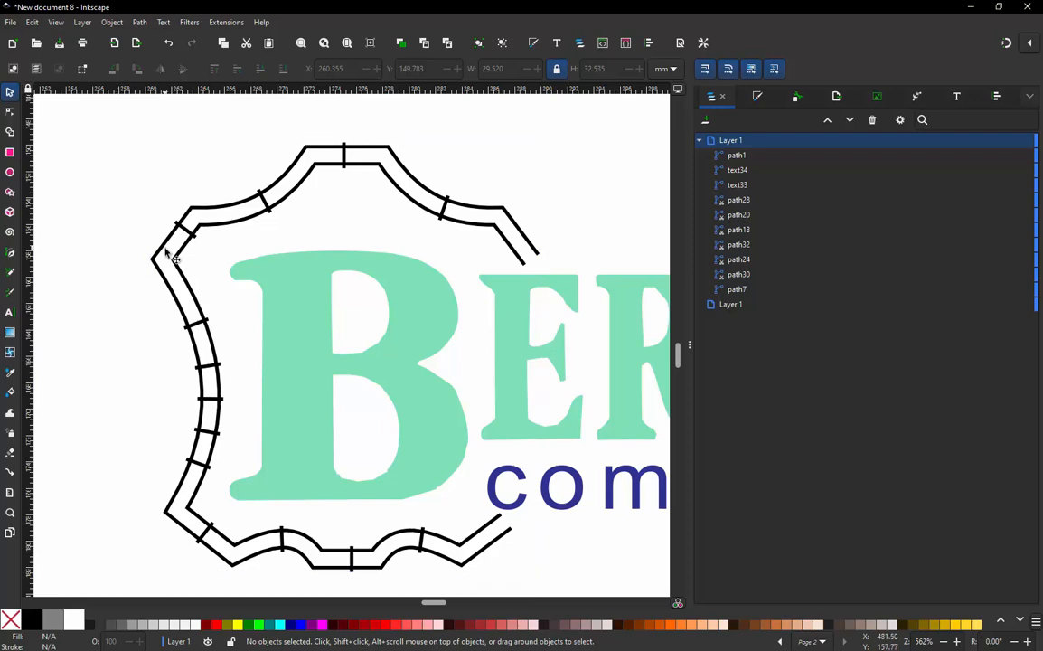
scroll(315, 353, "down", 4)
scroll(387, 372, "up", 3)
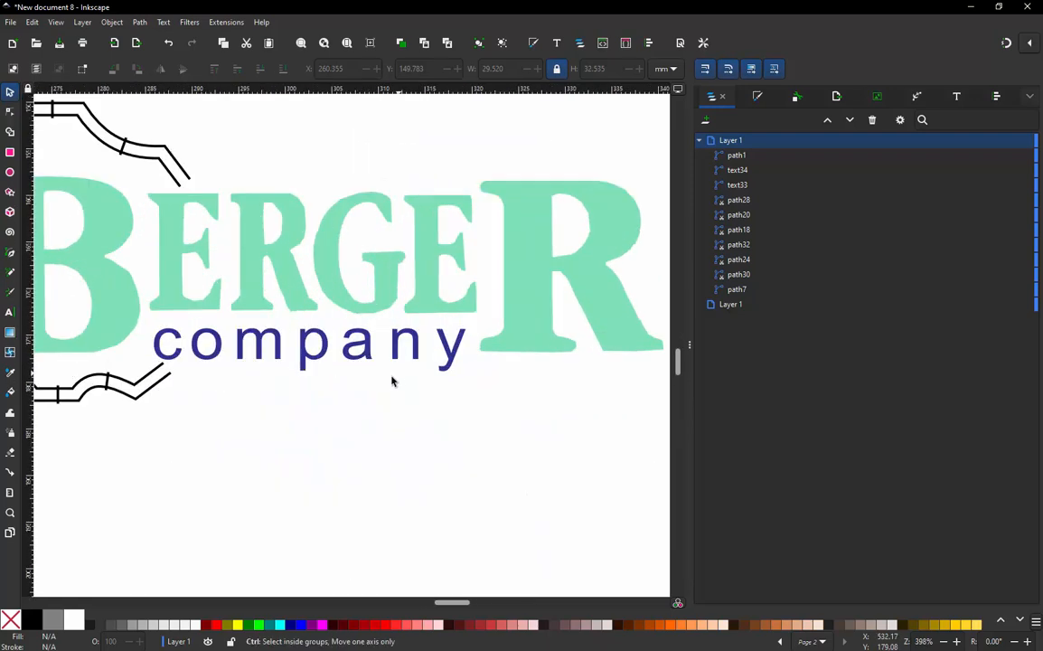
scroll(284, 353, "up", 2)
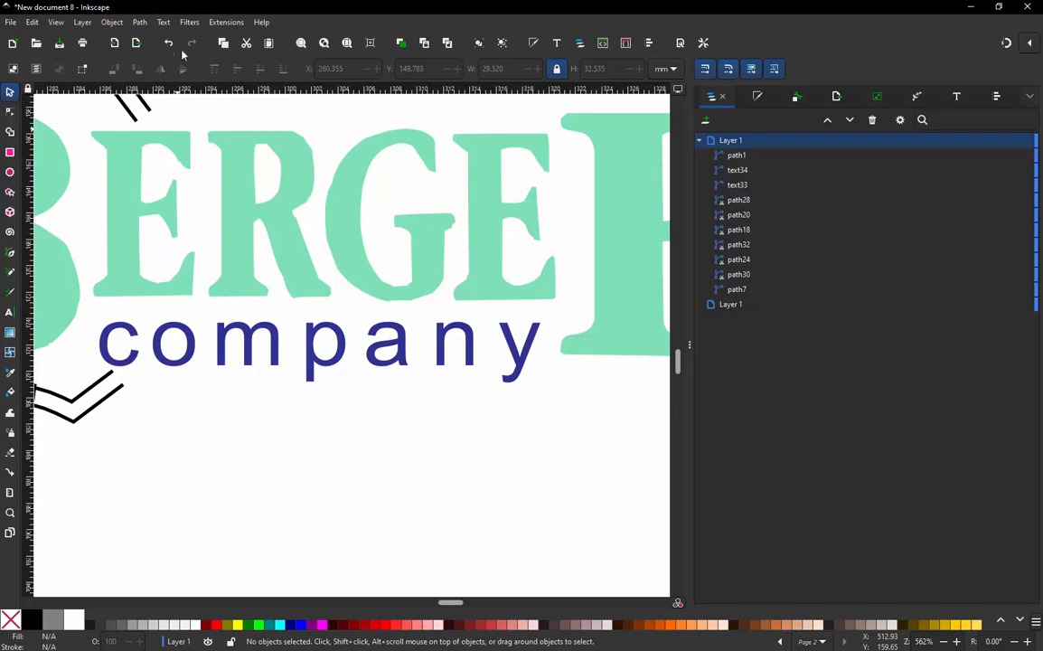
left_click(249, 341)
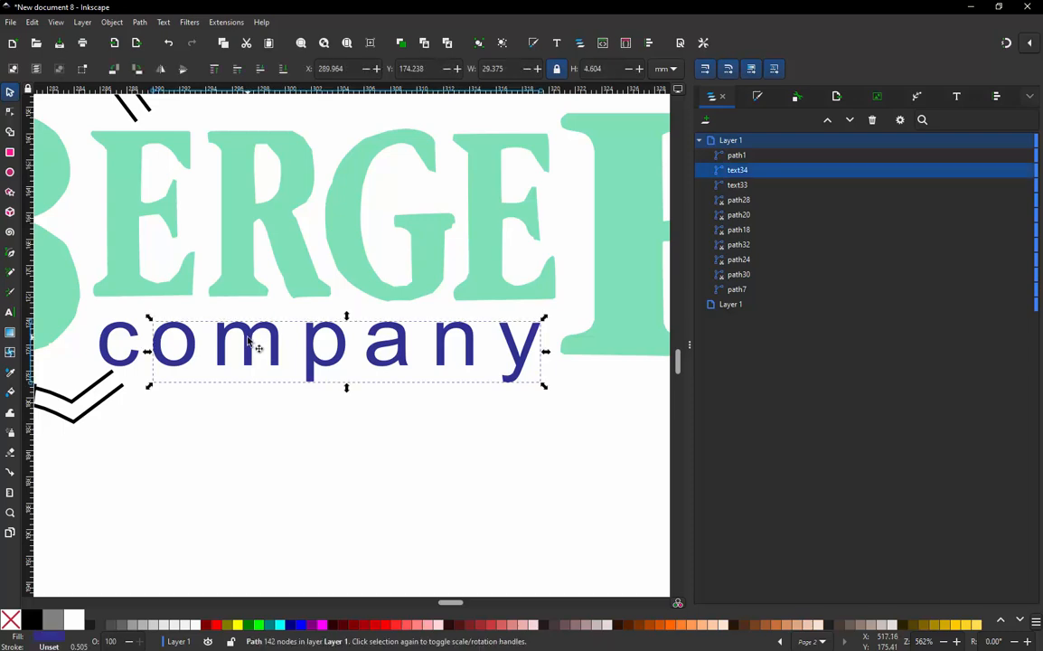
left_click(129, 334)
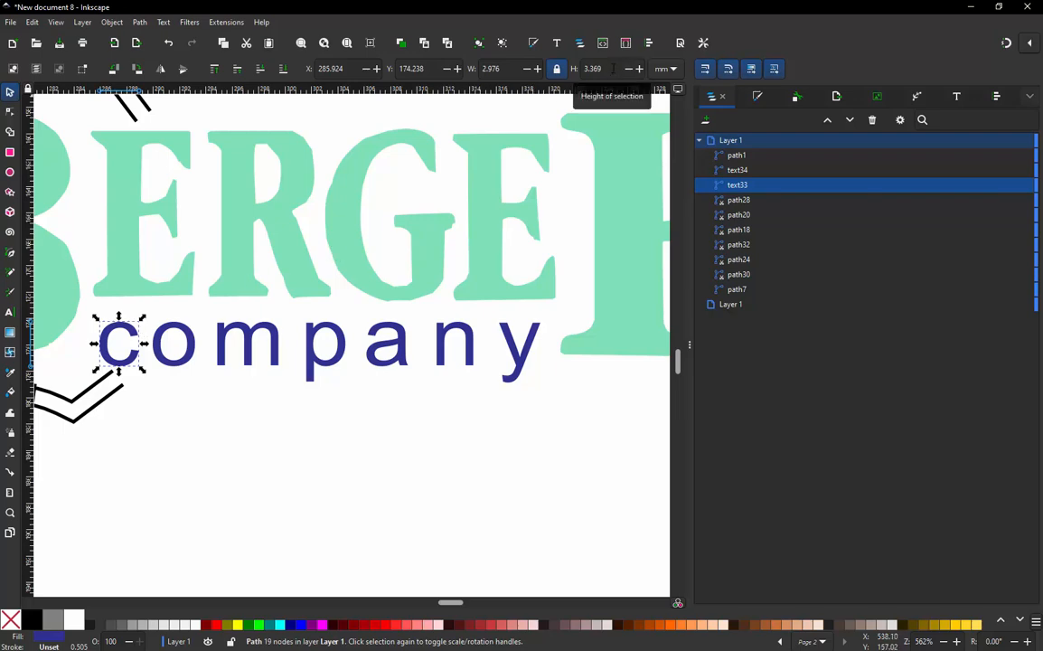
left_click(666, 69)
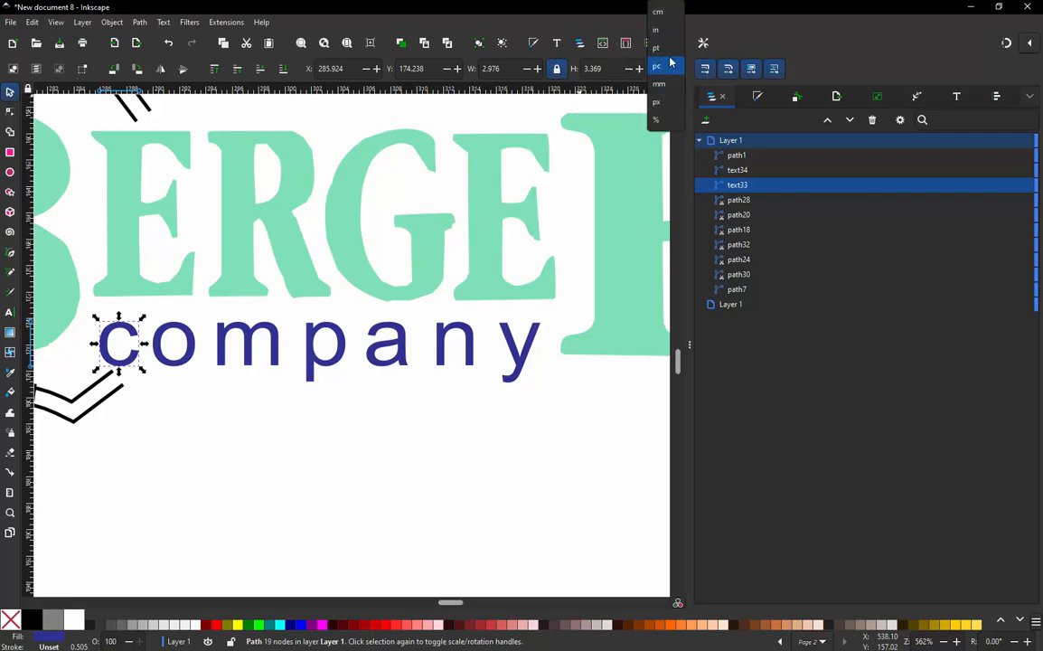
left_click(671, 39)
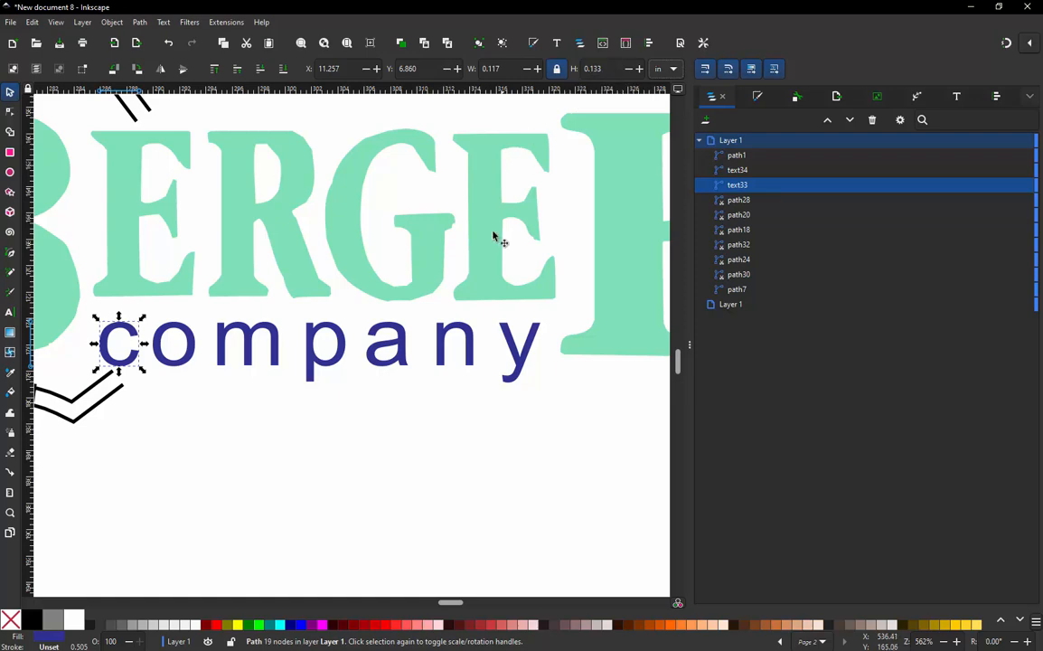
left_click(384, 400)
- Switch the canvas display from Normal to Outline mode so the "company" letters show only their contours
scroll(384, 400, "down", 2)
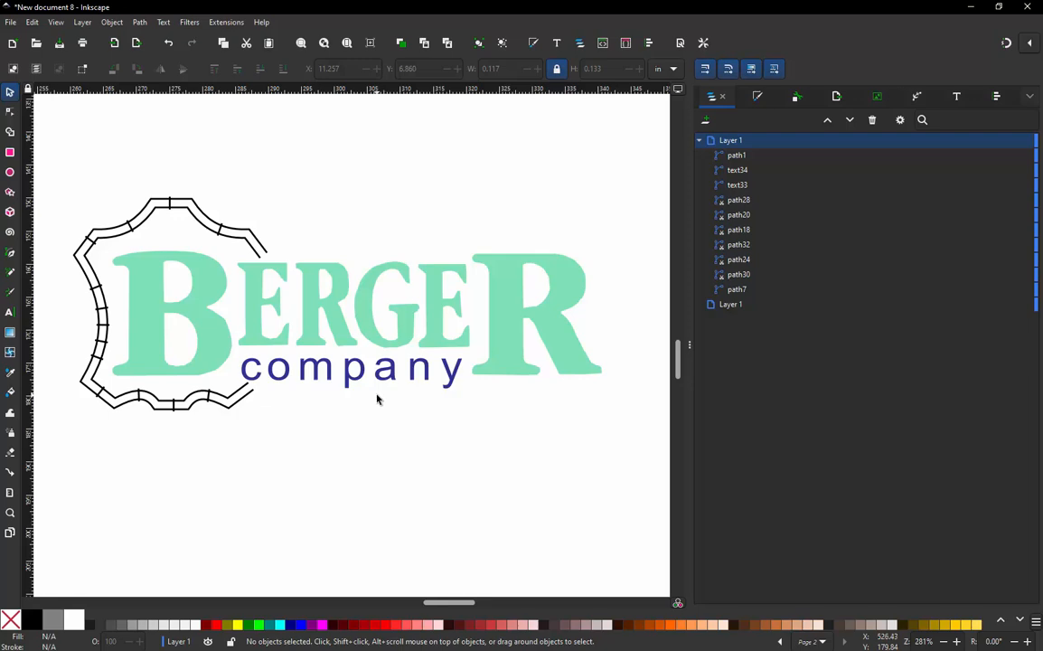
scroll(377, 399, "up", 3)
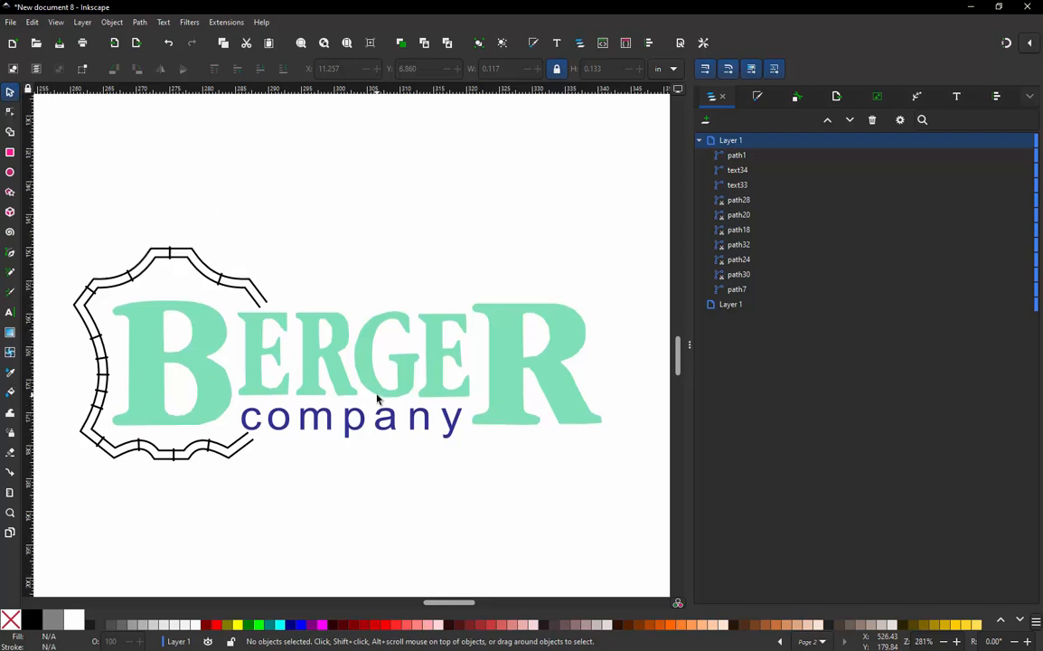
scroll(366, 488, "up", 2)
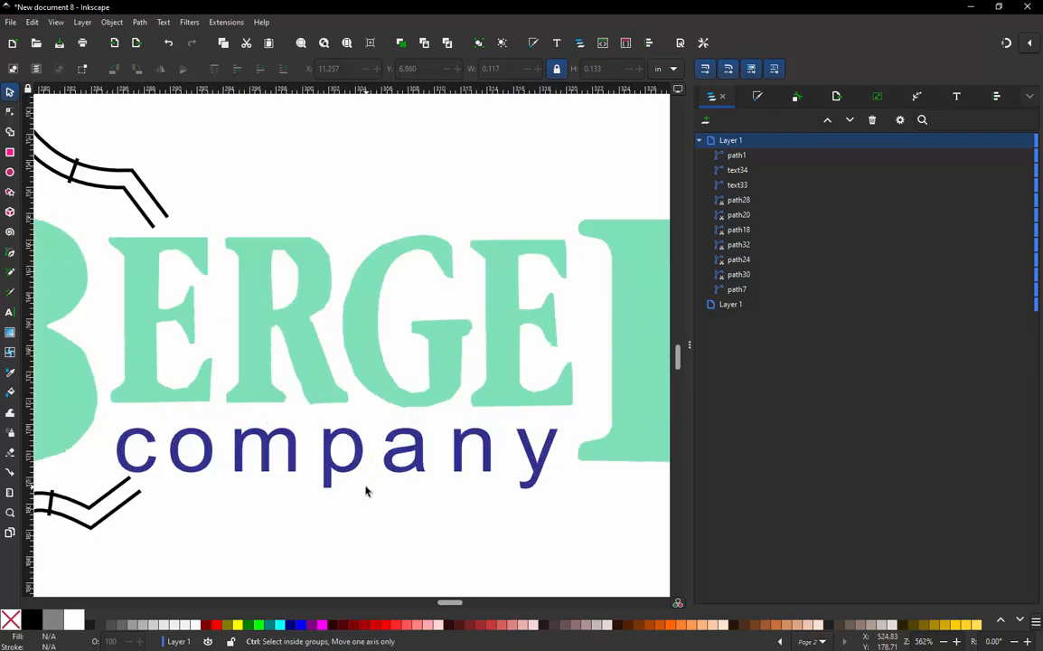
scroll(328, 375, "down", 1)
scroll(329, 431, "up", 1)
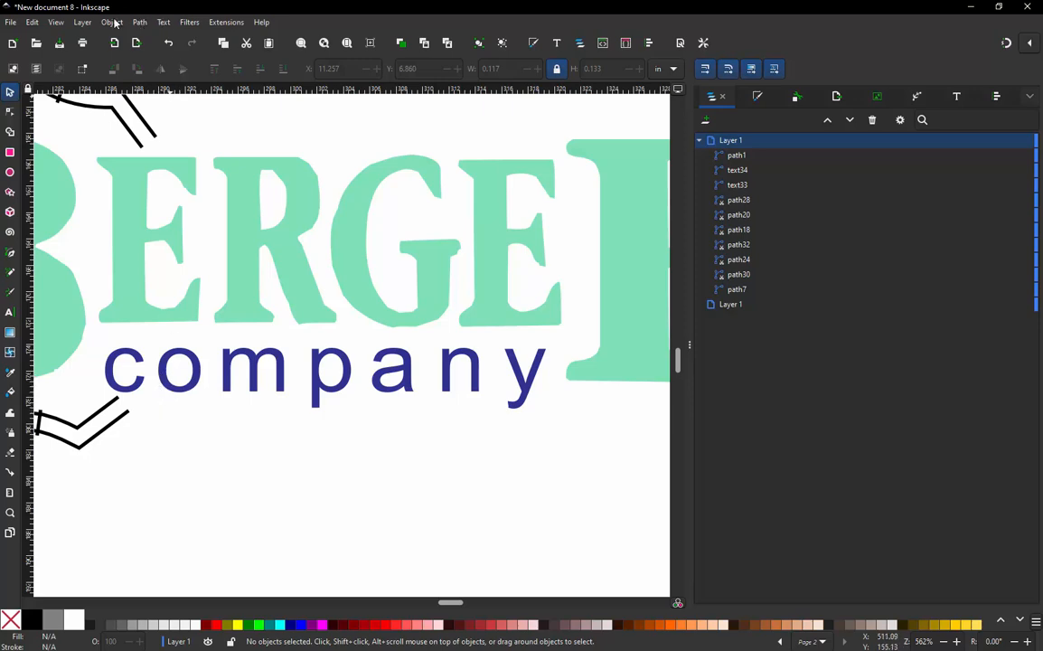
left_click(56, 23)
mouse_move(72, 68)
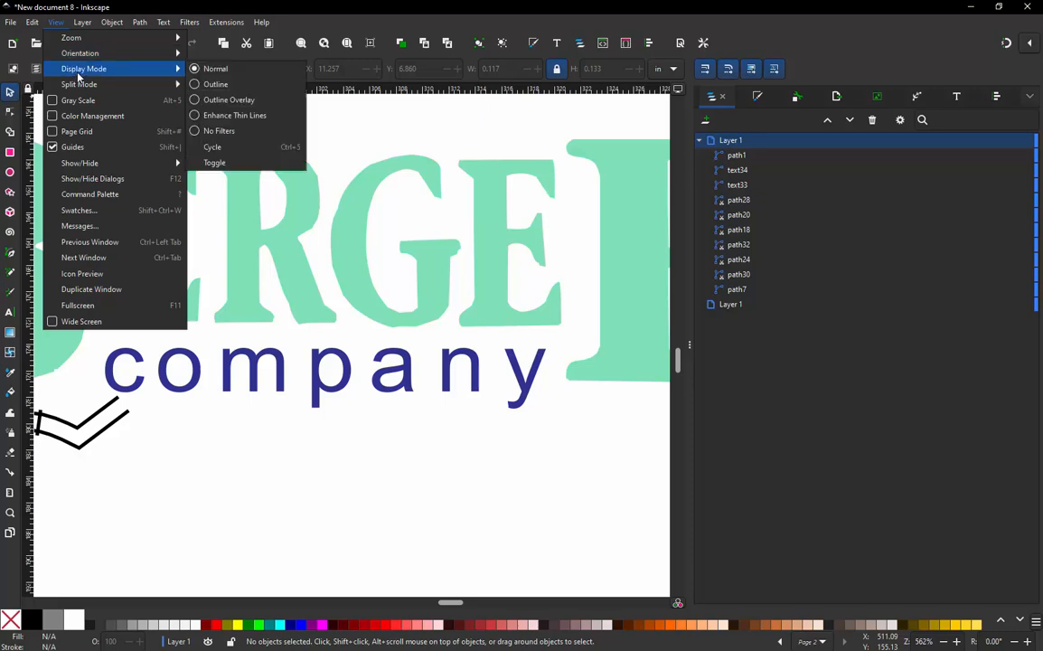
left_click(239, 167)
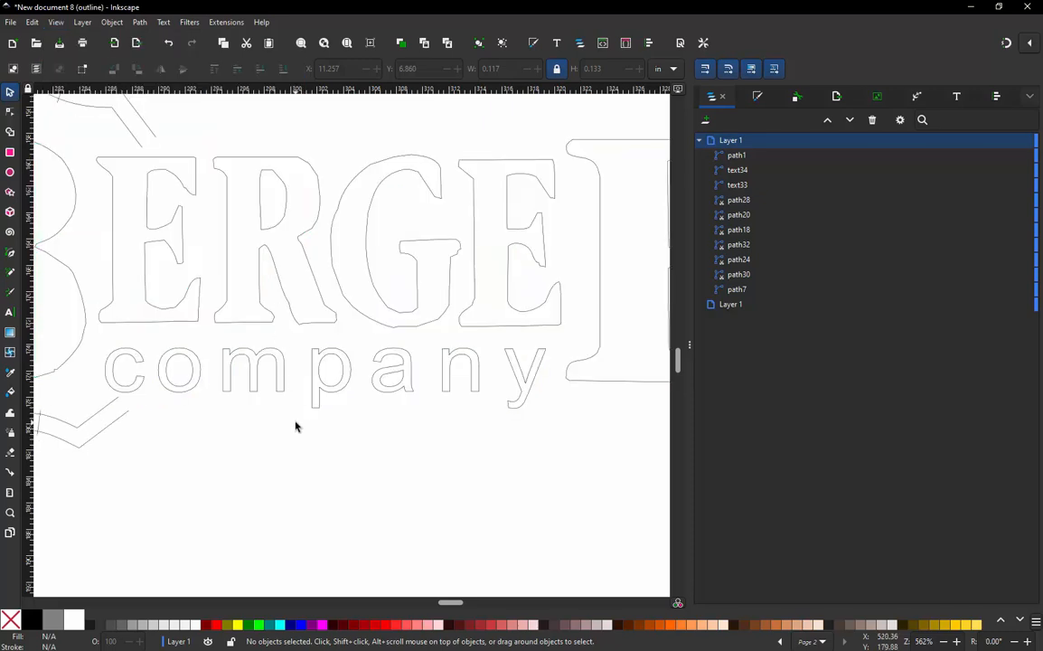
- Draw an open four-segment path with the Pen tool through the letter "c", from its upper end around to its lower end
scroll(442, 376, "up", 1, "ctrl")
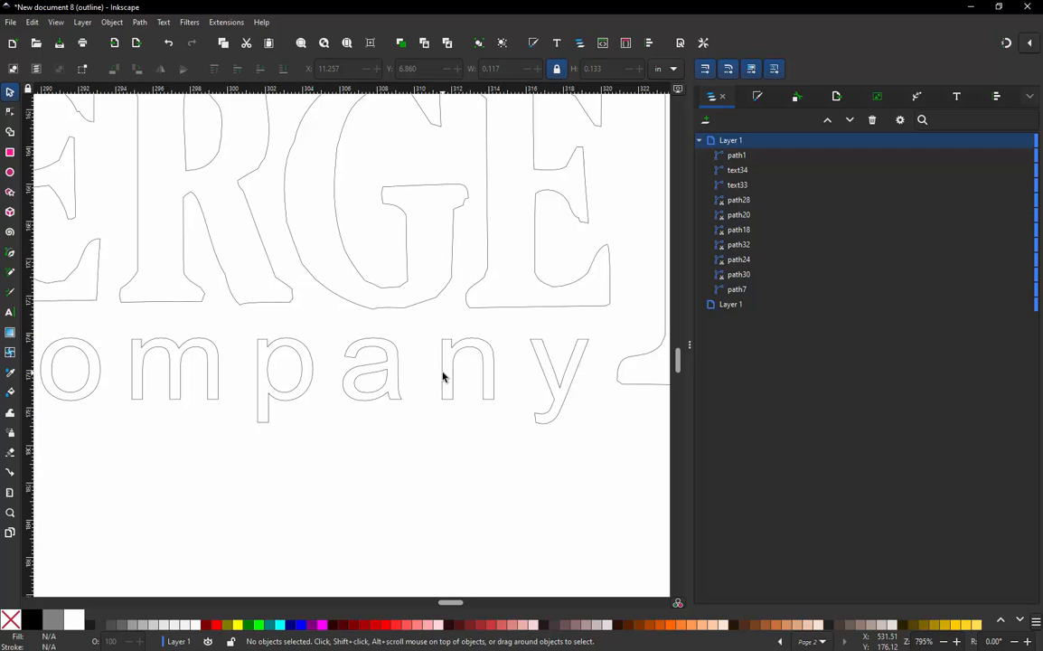
scroll(494, 344, "down", 3)
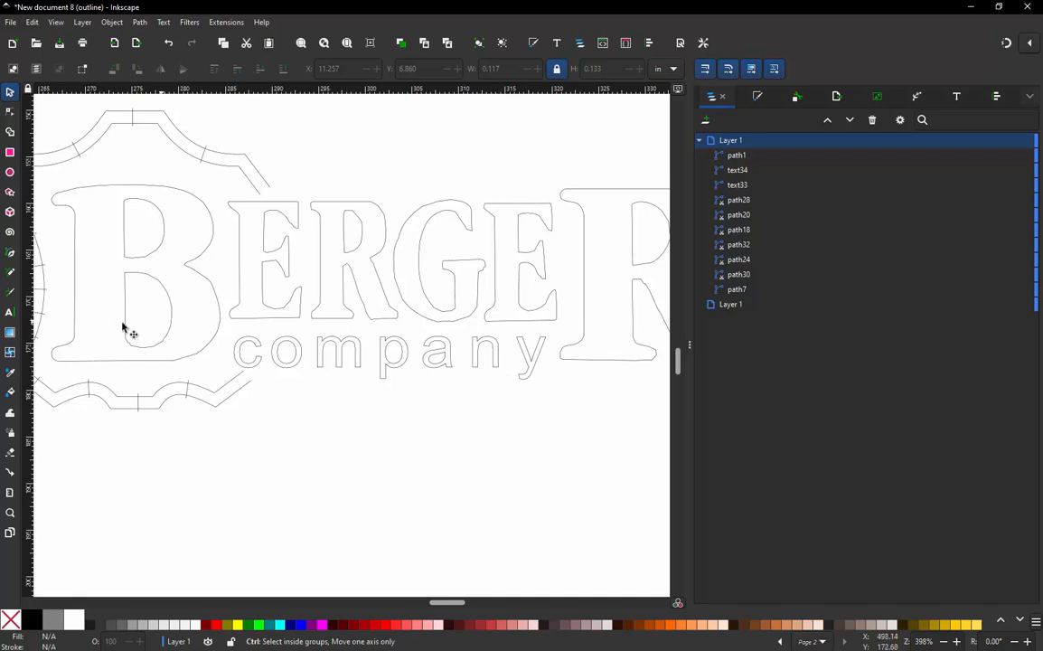
scroll(246, 353, "up", 2)
scroll(246, 353, "up", 2)
scroll(250, 356, "up", 1)
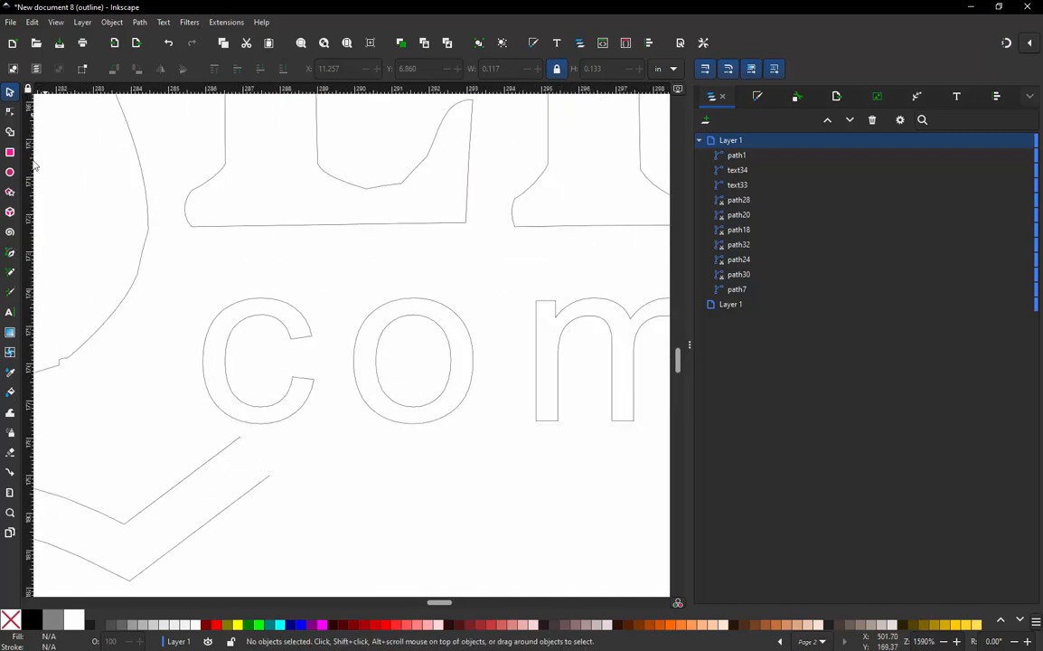
left_click(10, 253)
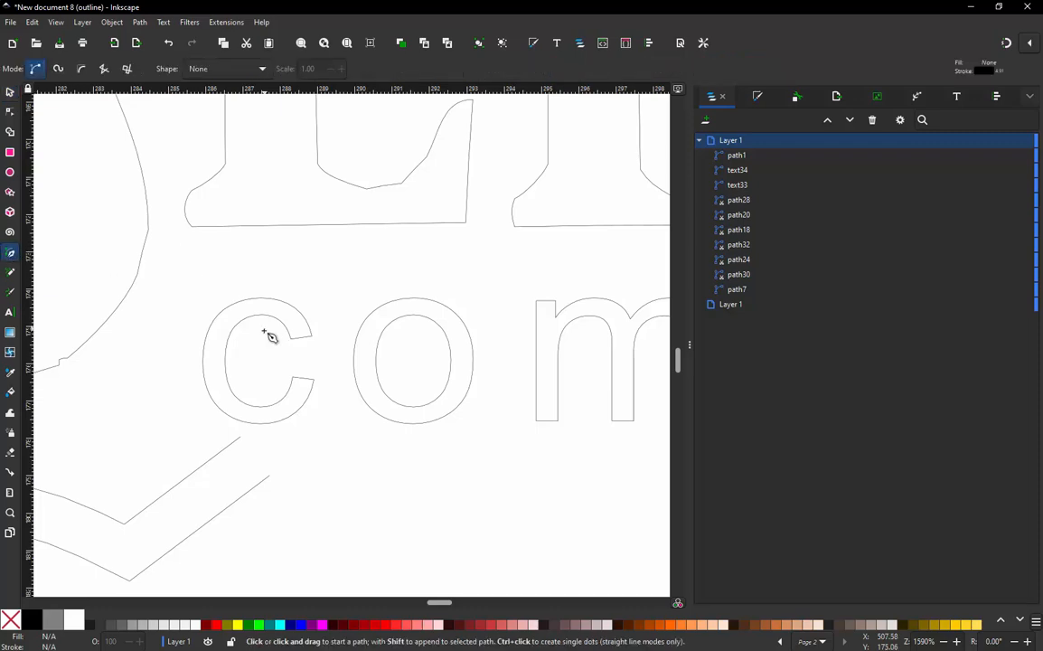
scroll(300, 355, "up", 1)
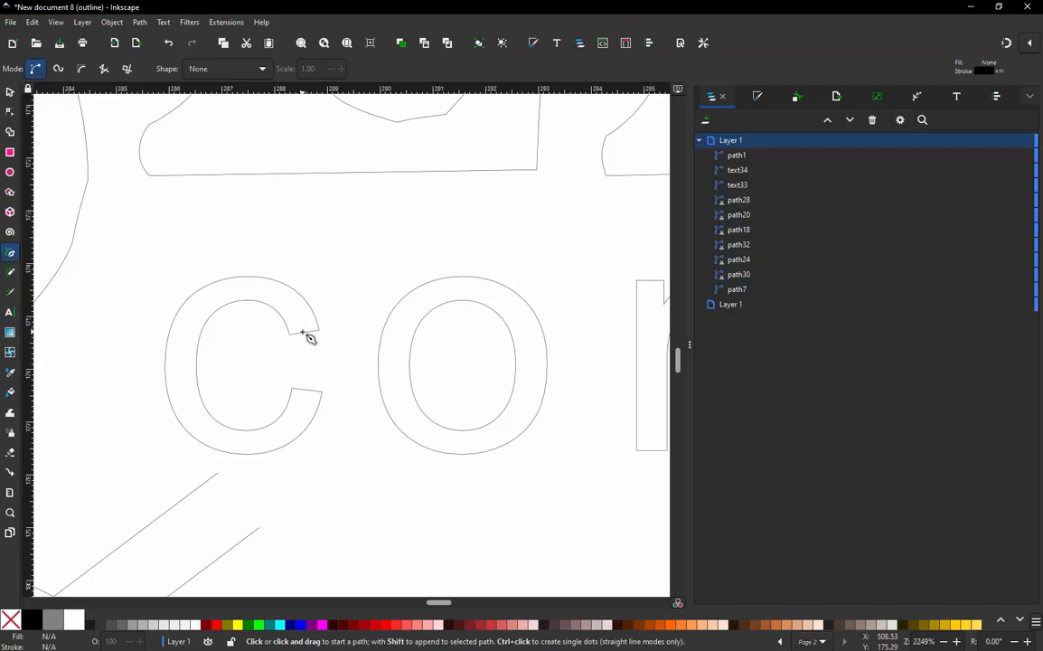
left_click(303, 331)
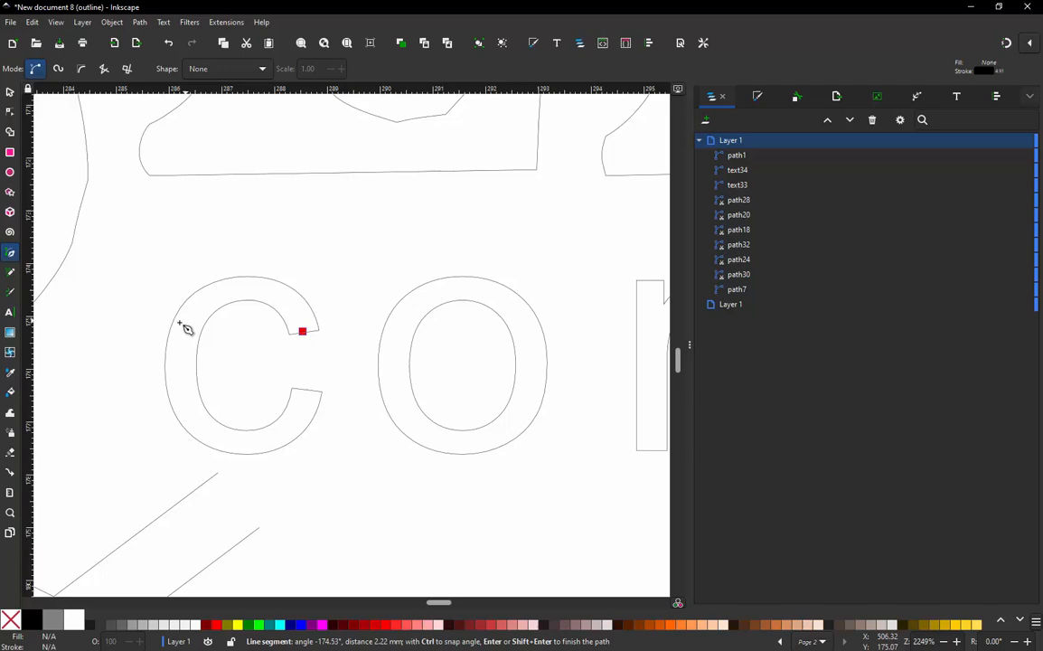
left_click(242, 289)
left_click(179, 372)
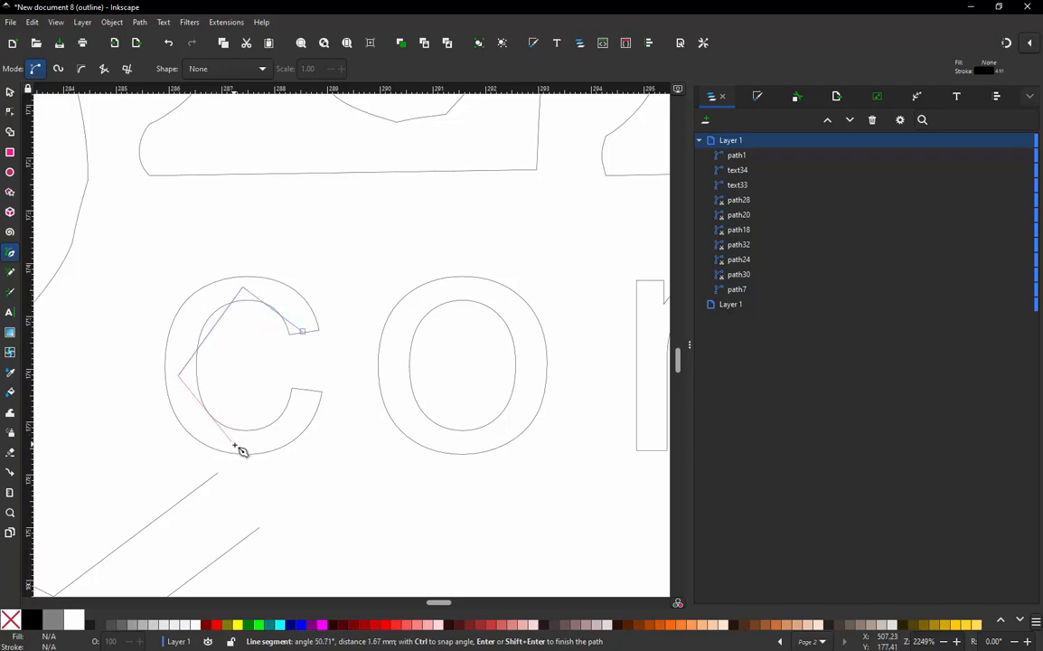
left_click_drag(234, 445, 237, 442)
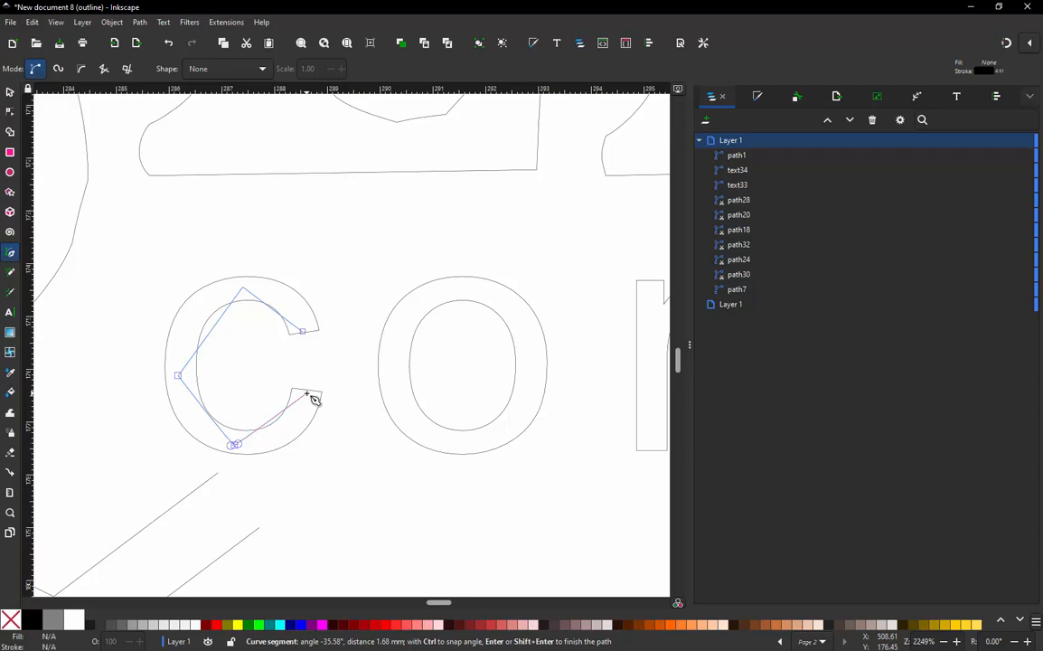
double_click(307, 394)
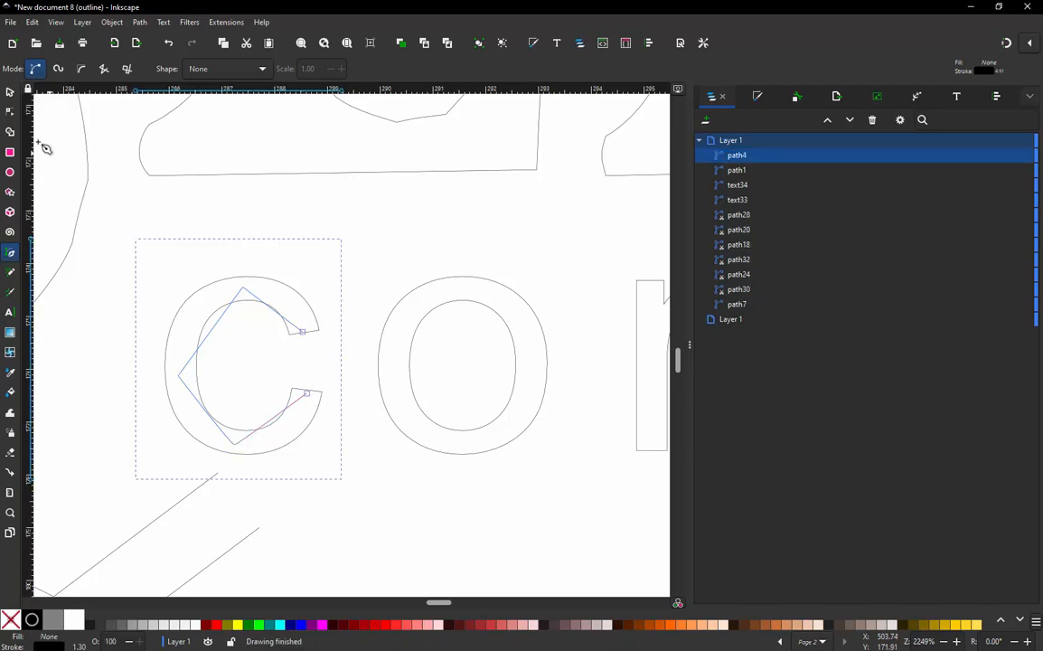
- Bend the four straight segments of the new path into curves running between the inner and outer contours of the "c"
left_click(10, 114)
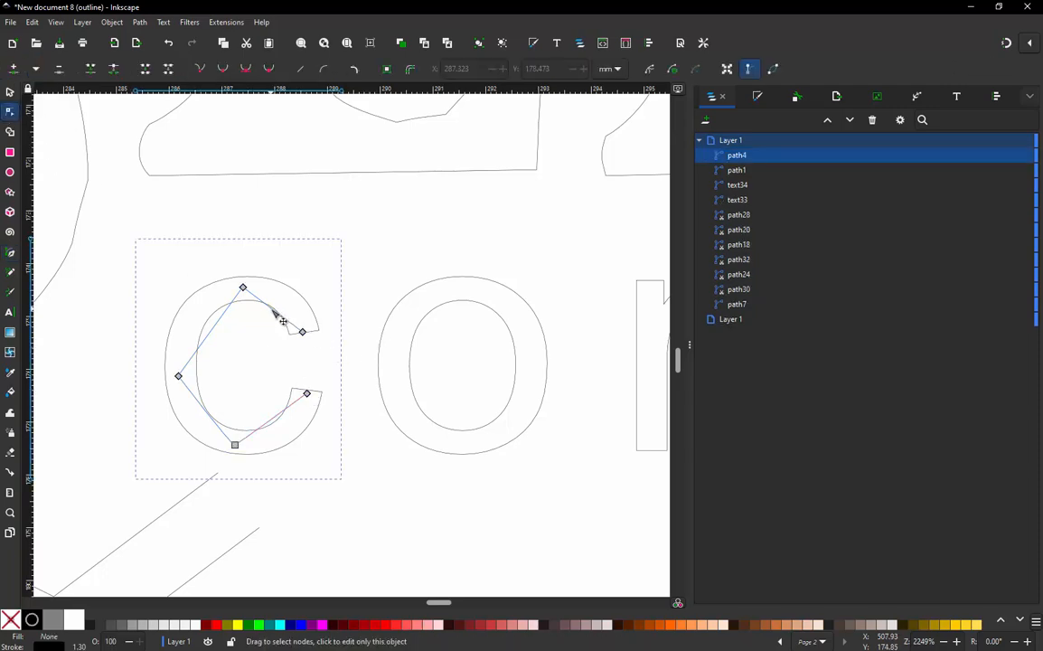
left_click_drag(272, 309, 291, 303)
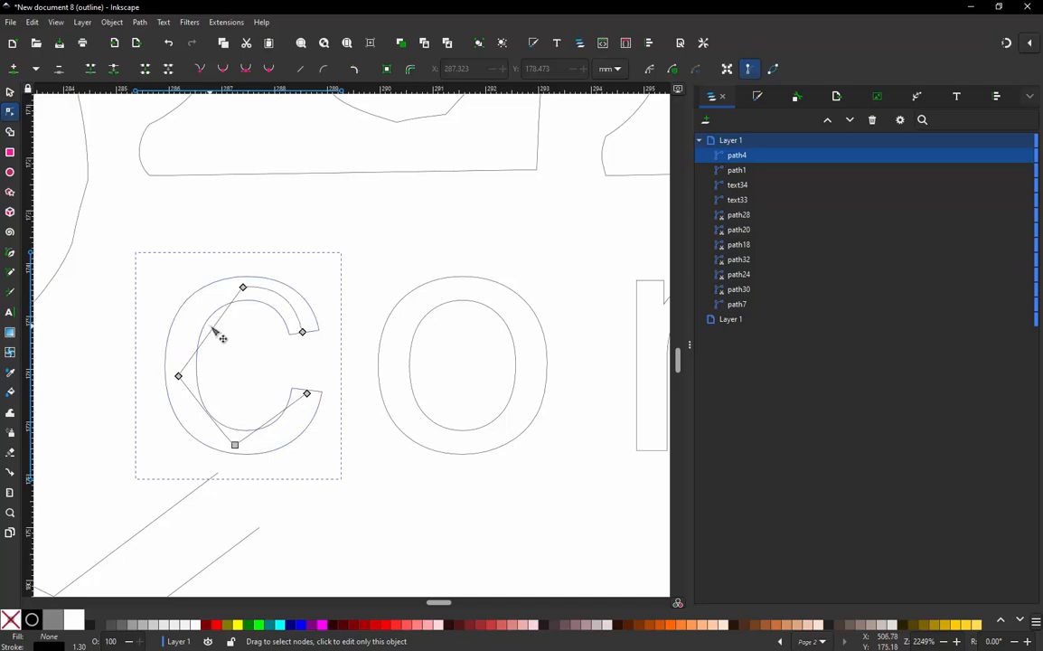
mouse_move(221, 337)
left_mouse_down()
mouse_move(186, 321)
mouse_move(208, 346)
left_mouse_up()
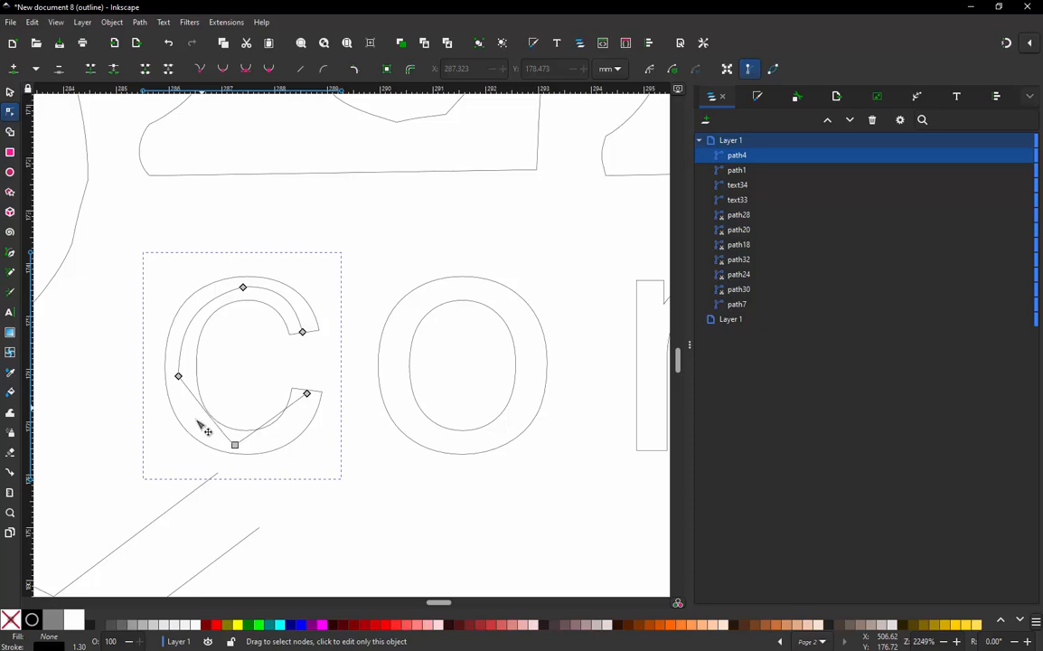
left_click_drag(197, 421, 198, 425)
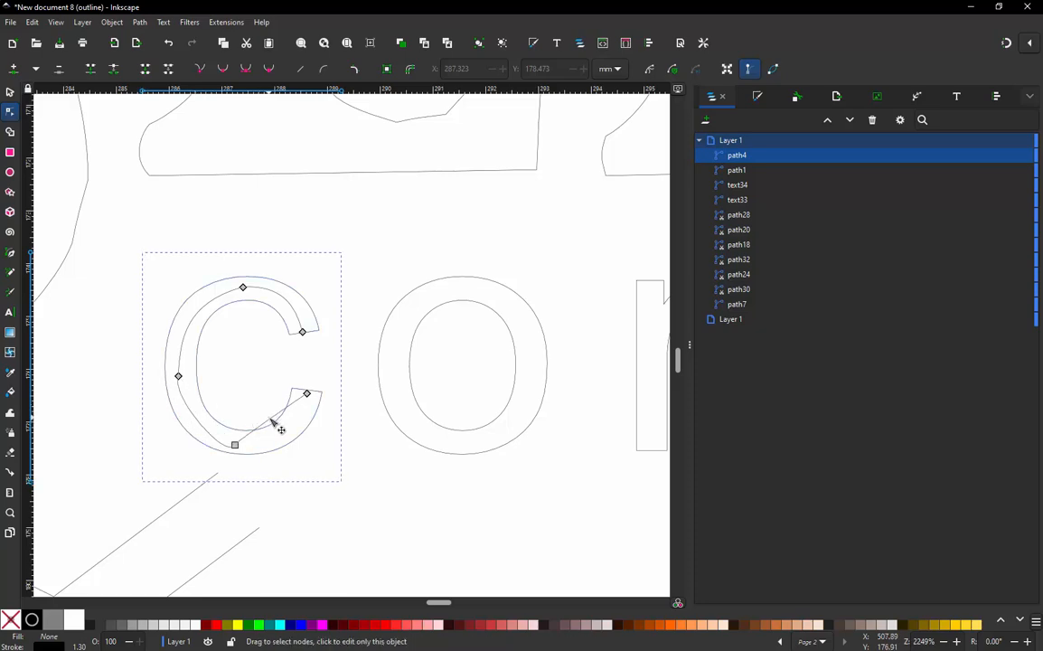
mouse_move(271, 420)
left_mouse_down()
mouse_move(288, 436)
mouse_move(277, 433)
left_mouse_up()
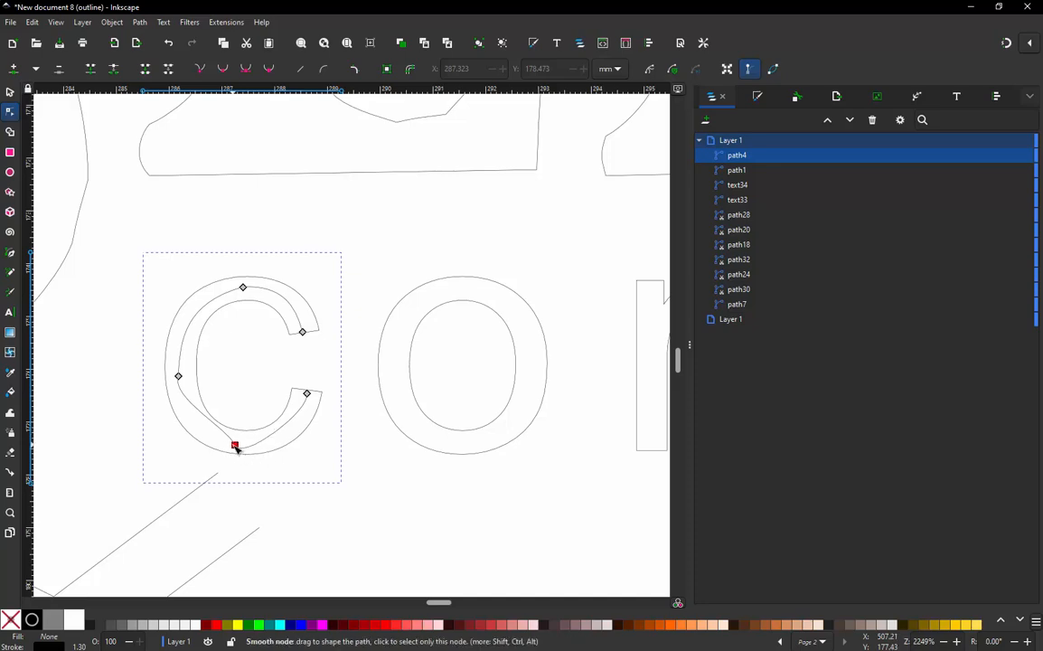
- Adjust the bottom node's handle and the left node of the "c" path to smooth and centre the curve inside the letter
left_click(234, 446)
left_click_drag(227, 428, 197, 437)
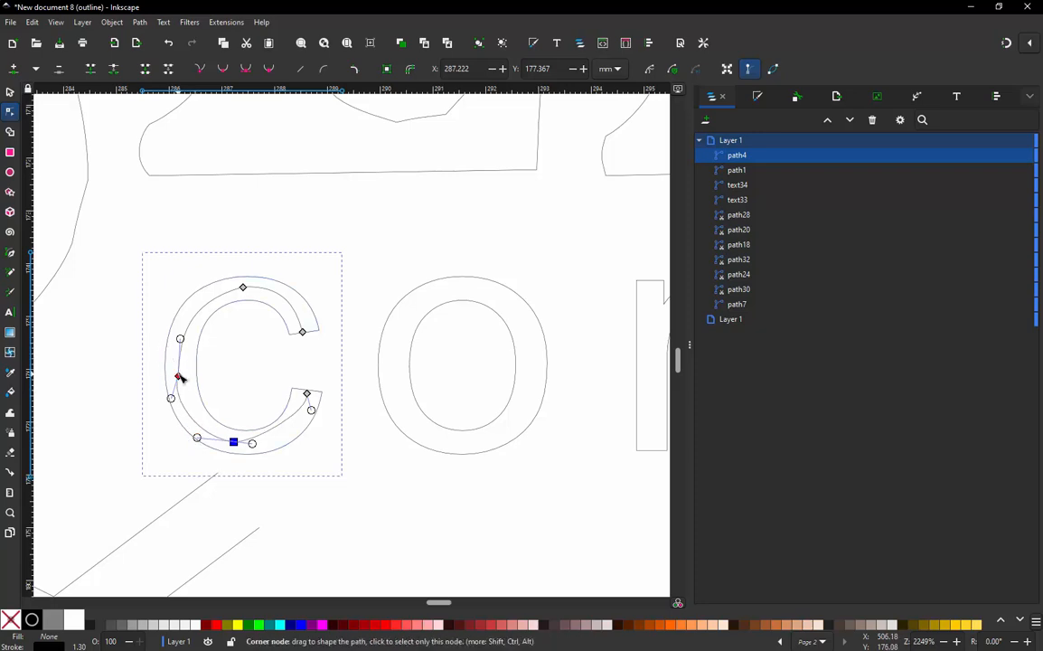
left_click_drag(179, 376, 184, 330)
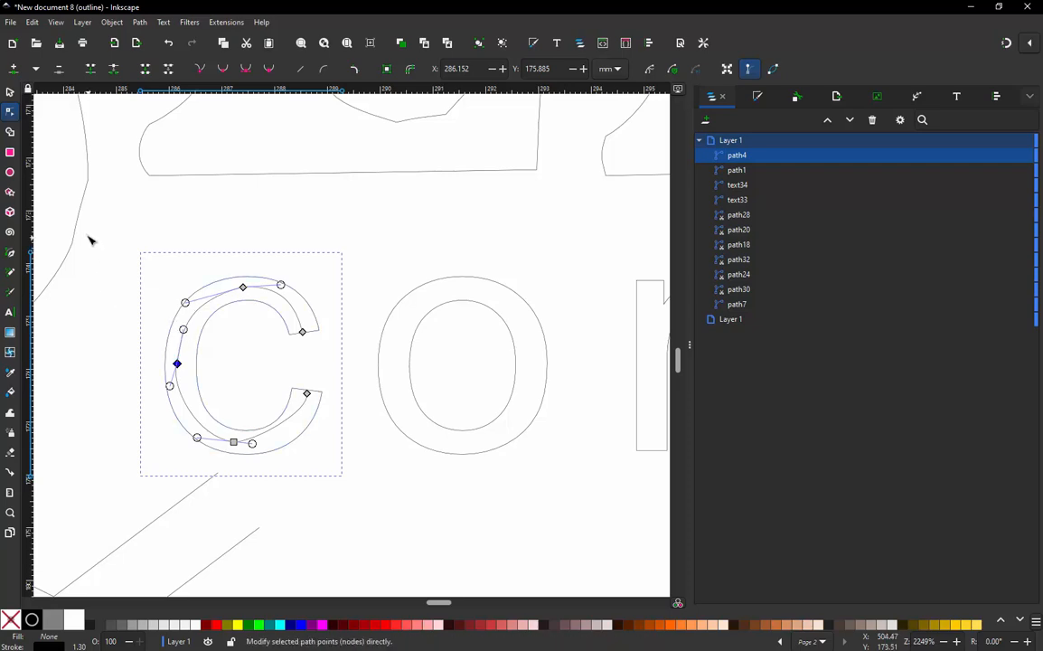
left_click(155, 220)
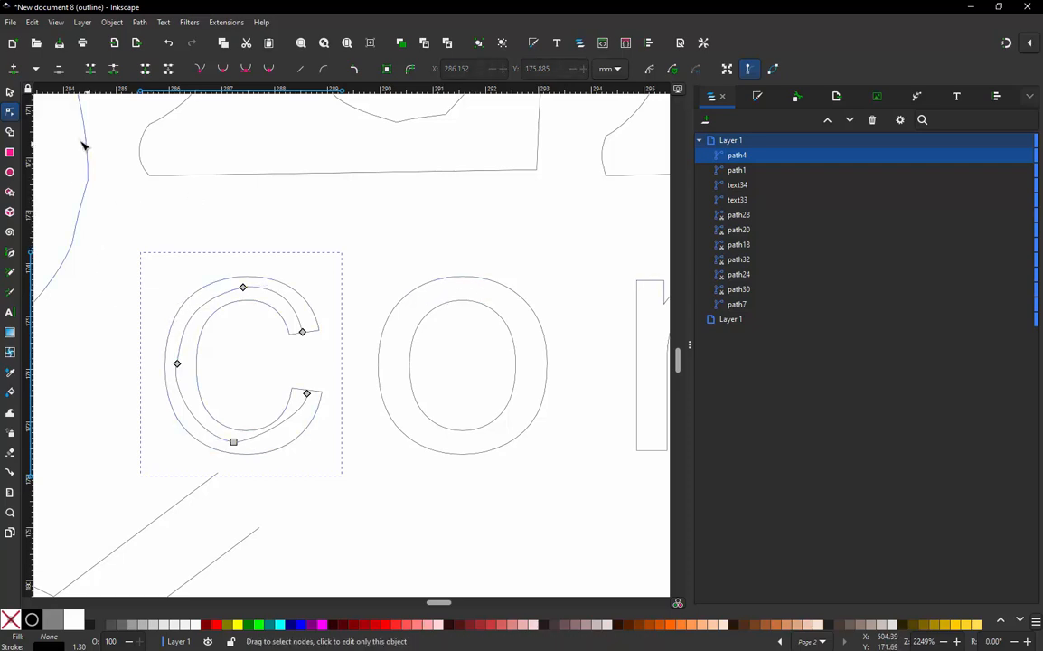
- Start a Pen tool path through the letter "o" at its top centre, curving it down to the letter's left side
left_click(10, 252)
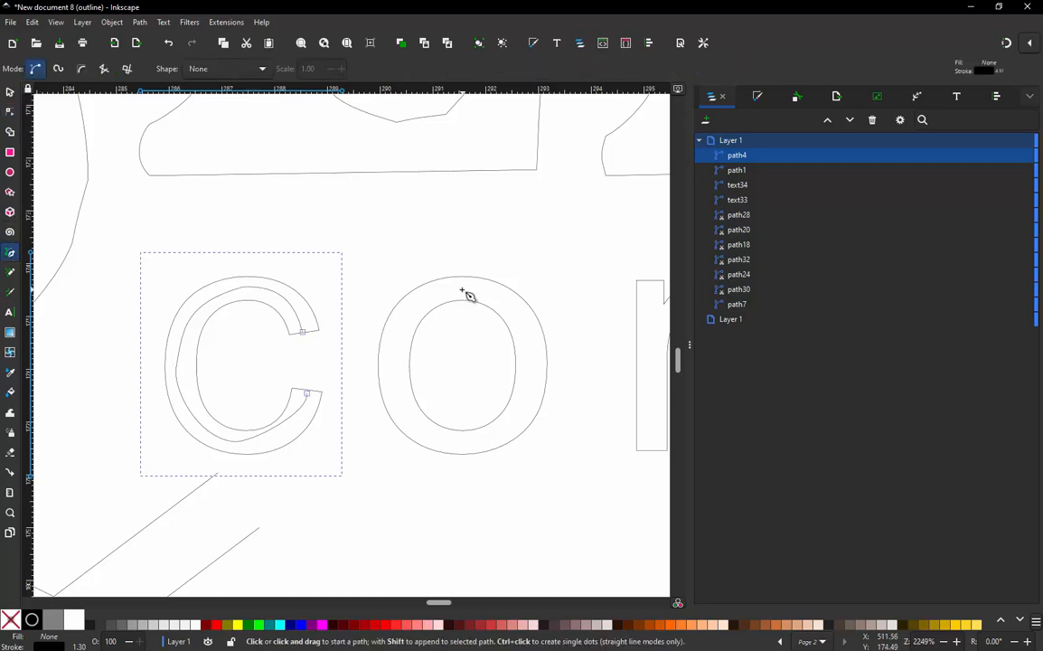
left_click(461, 290)
left_click_drag(396, 362, 403, 440)
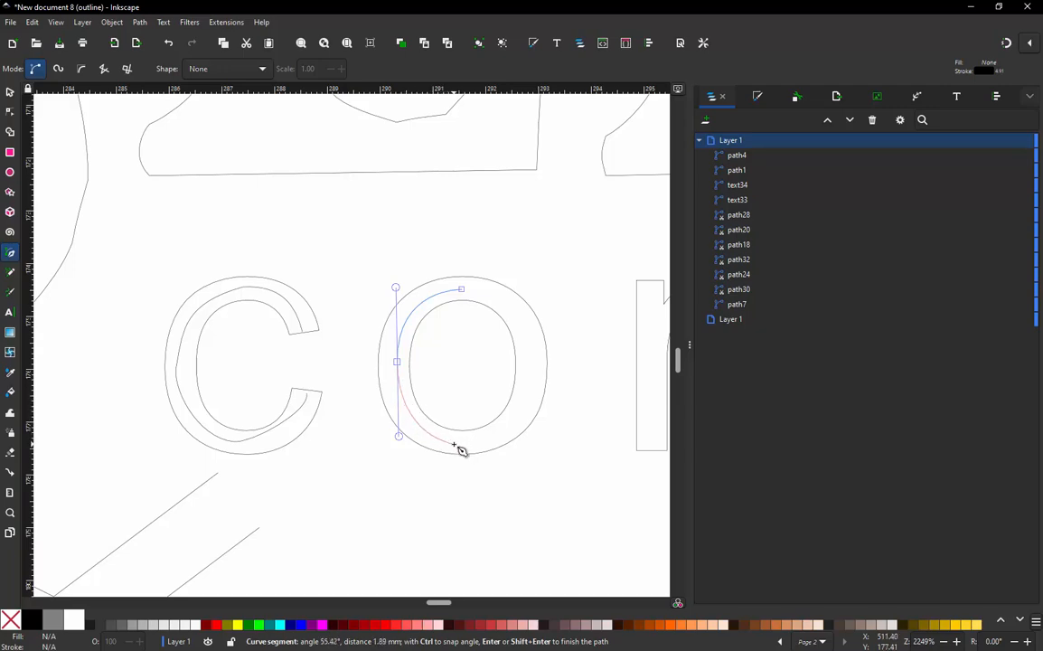
- Continue the "o" path with a curve to its bottom, add a node on its right side, and close the path at the top start node
left_click_drag(455, 444, 493, 462)
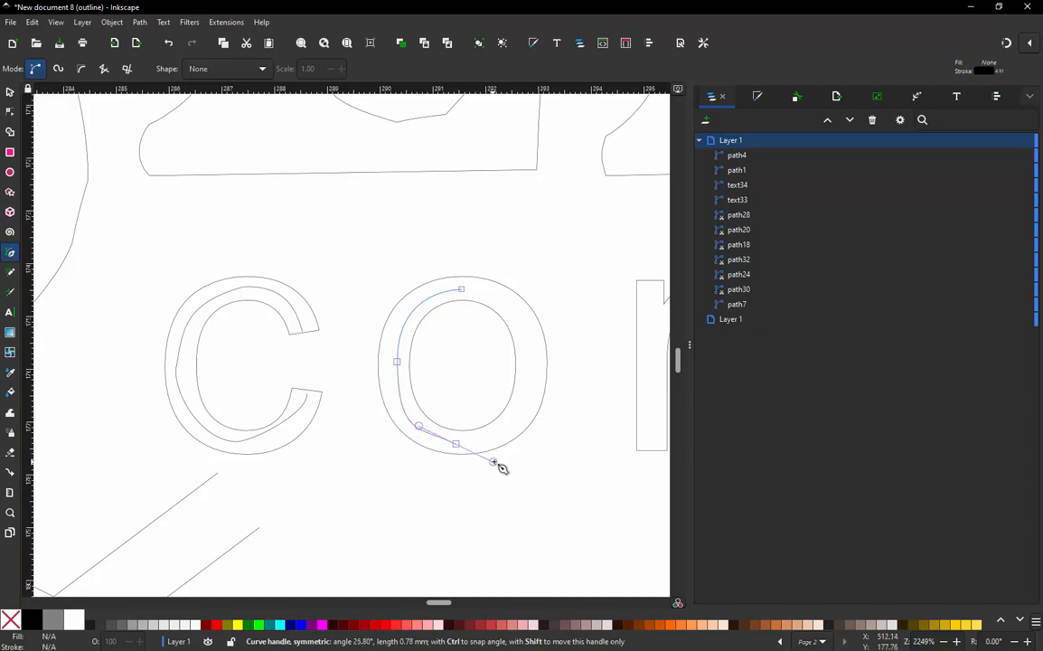
left_click(532, 373)
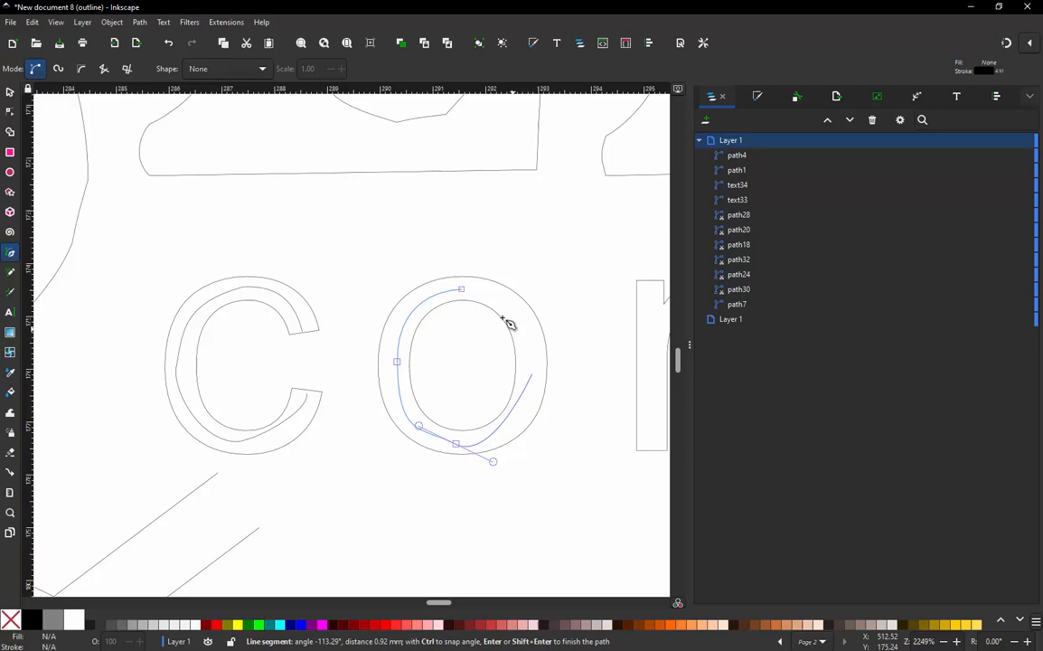
left_click(462, 290)
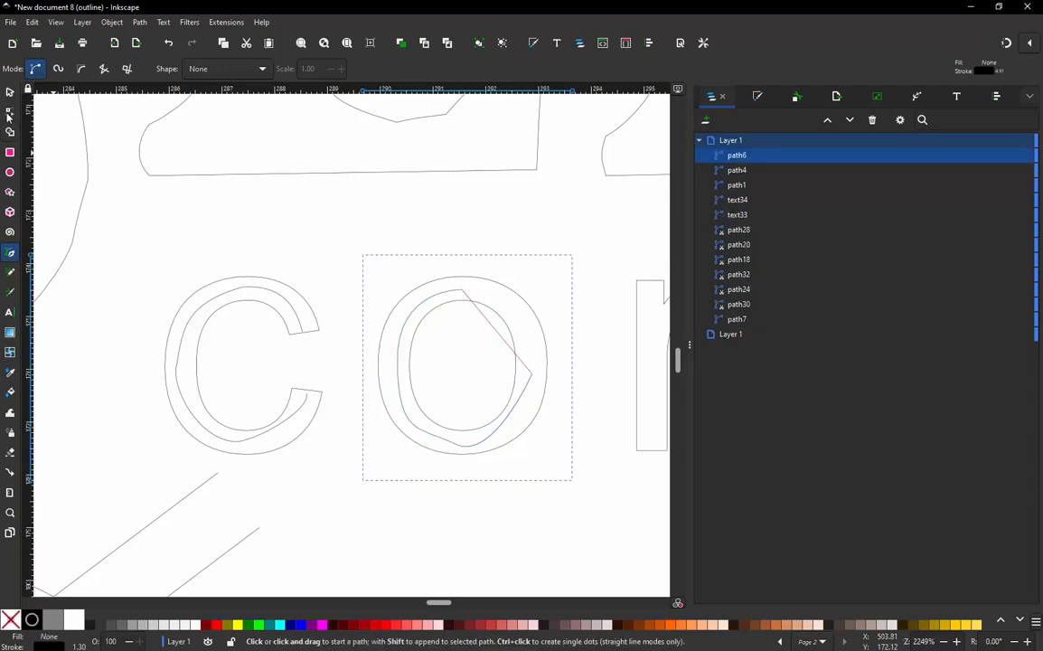
- Bend the upper-right and lower-right segments of the "o" path outward to follow the letter's contours
key("n")
left_click_drag(511, 351, 520, 320)
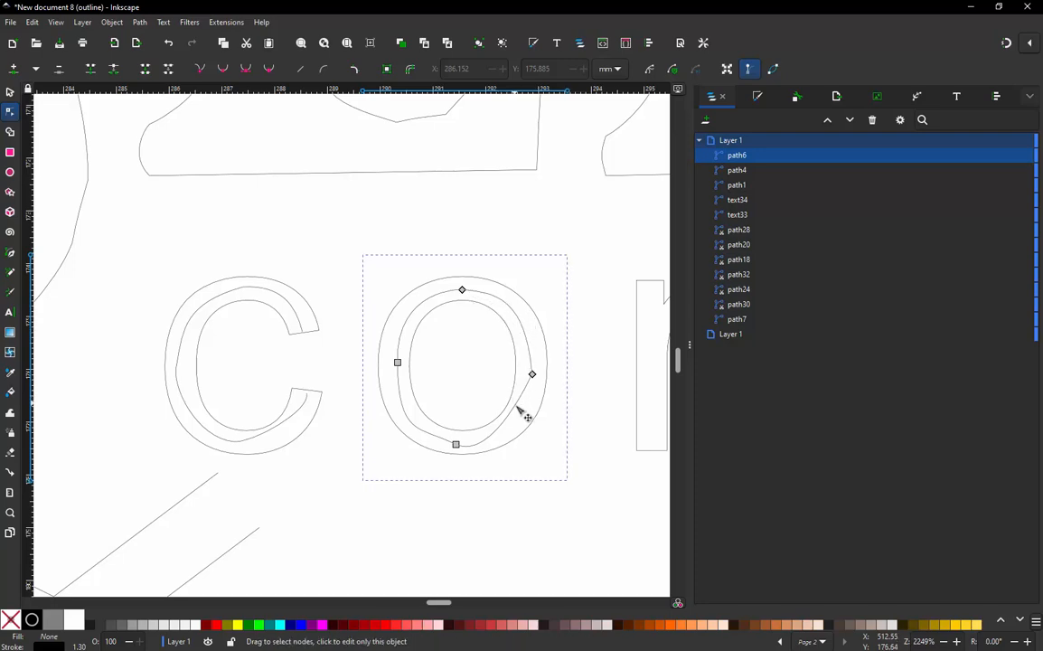
left_click_drag(520, 411, 524, 420)
- Smooth and centre the "o" path by adjusting the bottom node's handle, the left node's position and the right node's lower handle
left_click(455, 445)
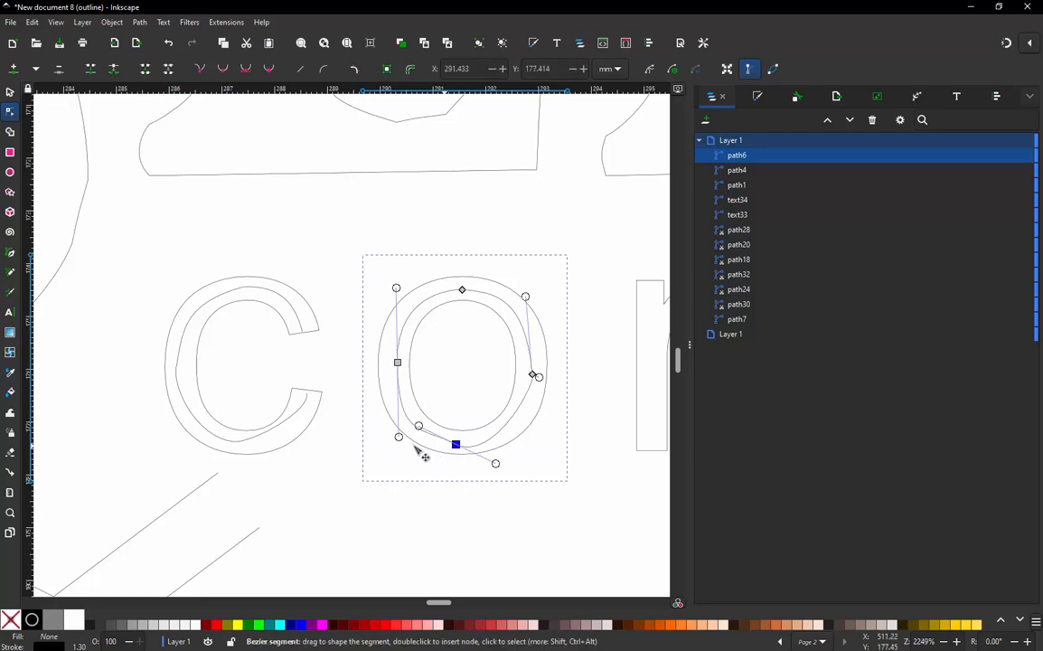
mouse_move(421, 429)
left_mouse_down()
mouse_move(436, 443)
mouse_move(419, 439)
left_mouse_up()
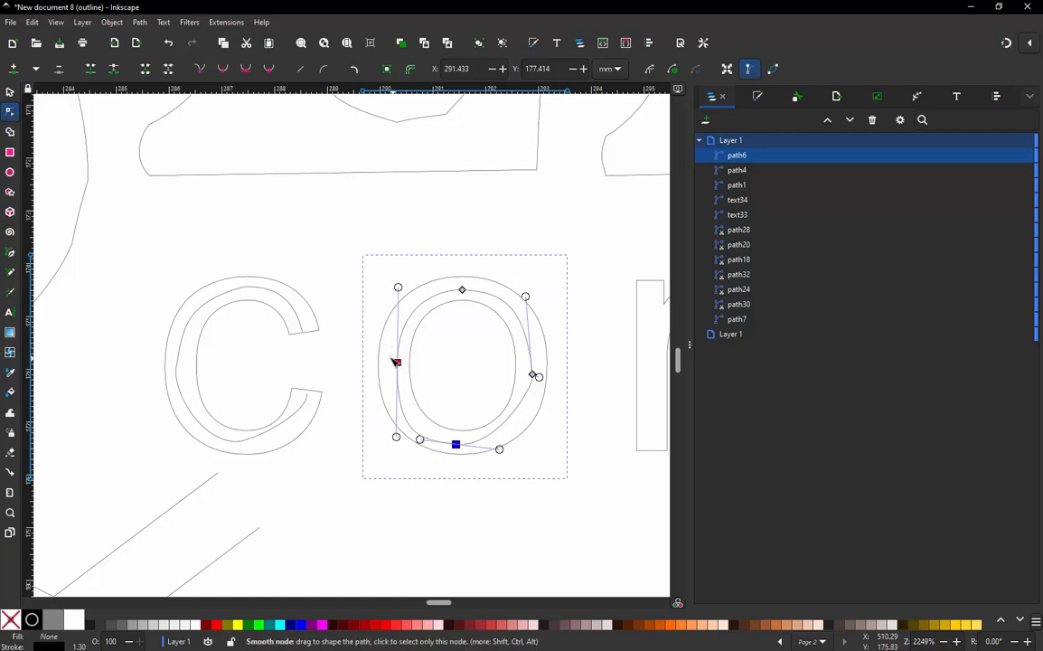
left_click_drag(395, 362, 392, 360)
key("Escape")
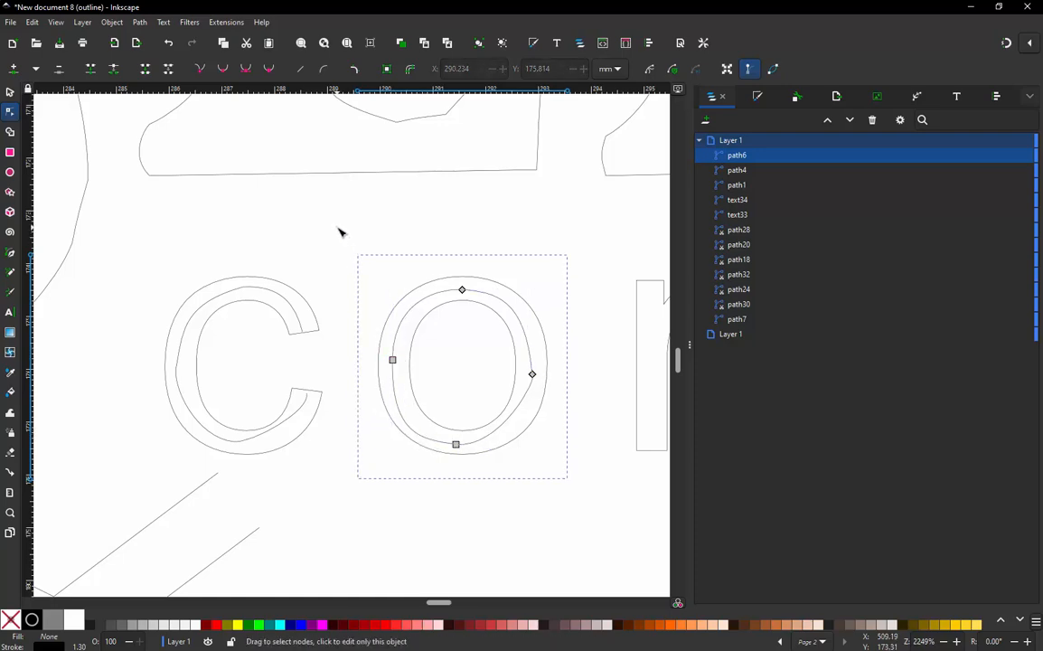
left_click(532, 374)
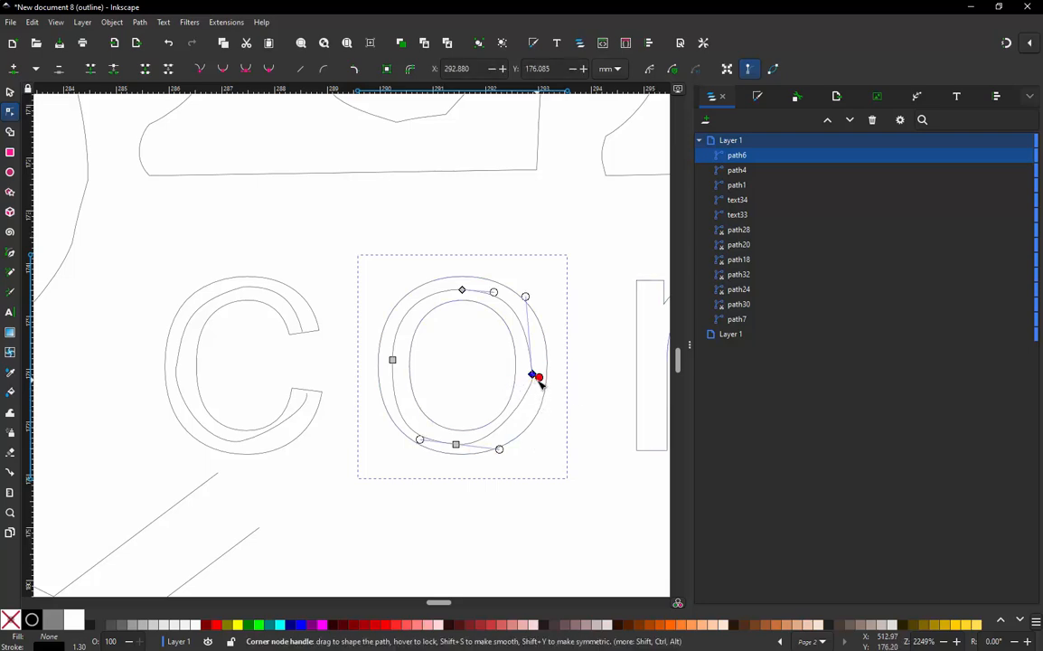
left_click_drag(539, 377, 532, 411)
- Lengthen the right-hand handle of the "c" path's bottom node to round the curve towards the letter's lower end
scroll(323, 391, "down", 4)
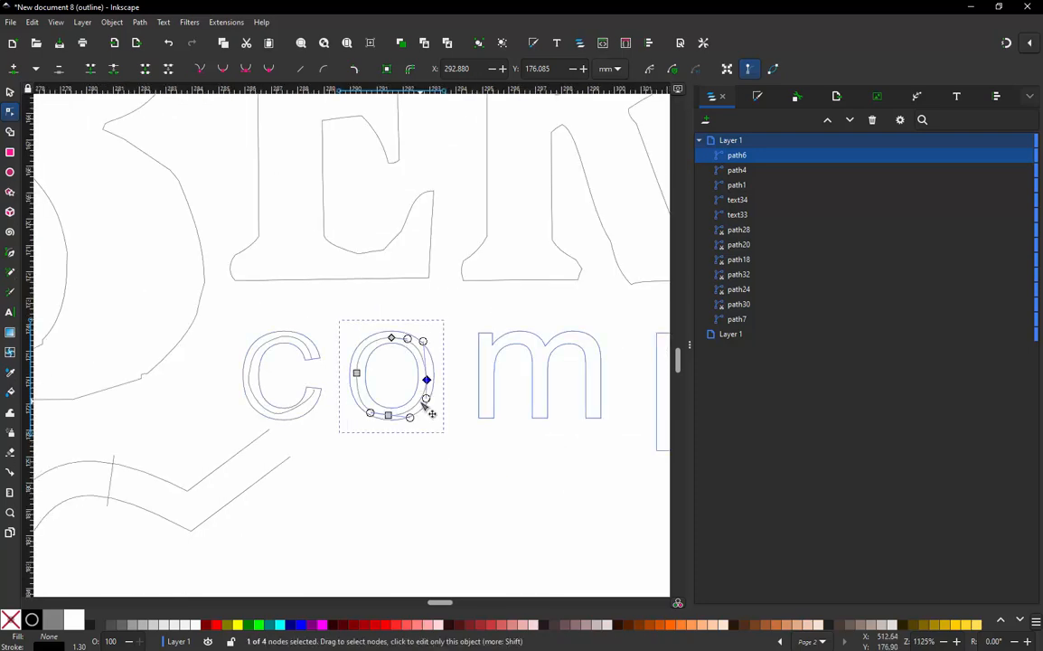
scroll(426, 405, "up", 3)
left_click(271, 394)
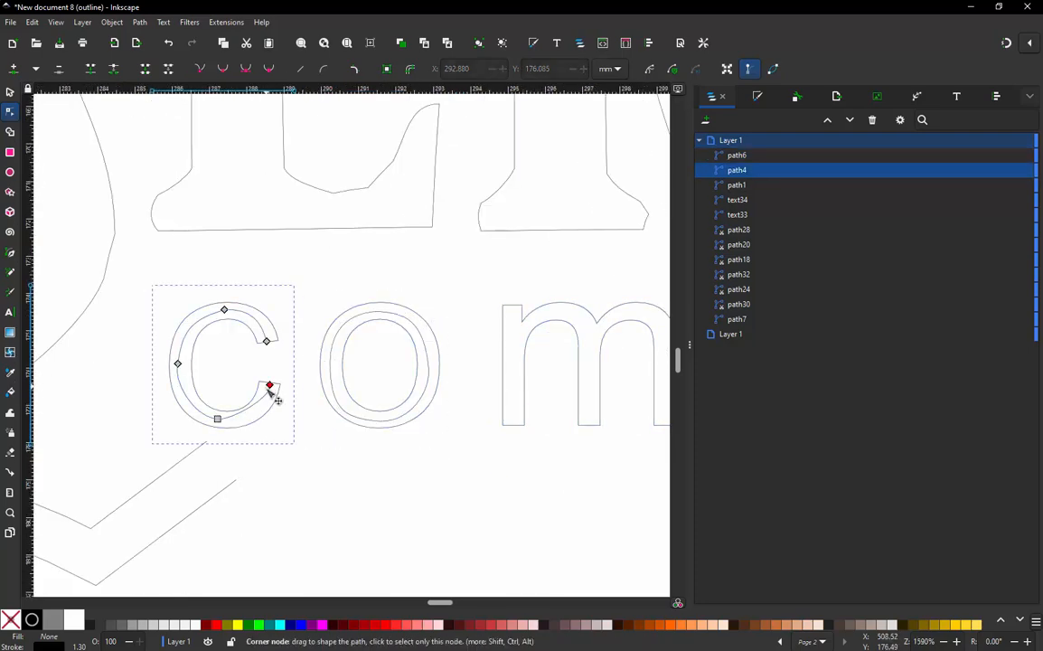
left_click(217, 419)
left_click_drag(232, 422, 254, 426)
left_click(298, 470)
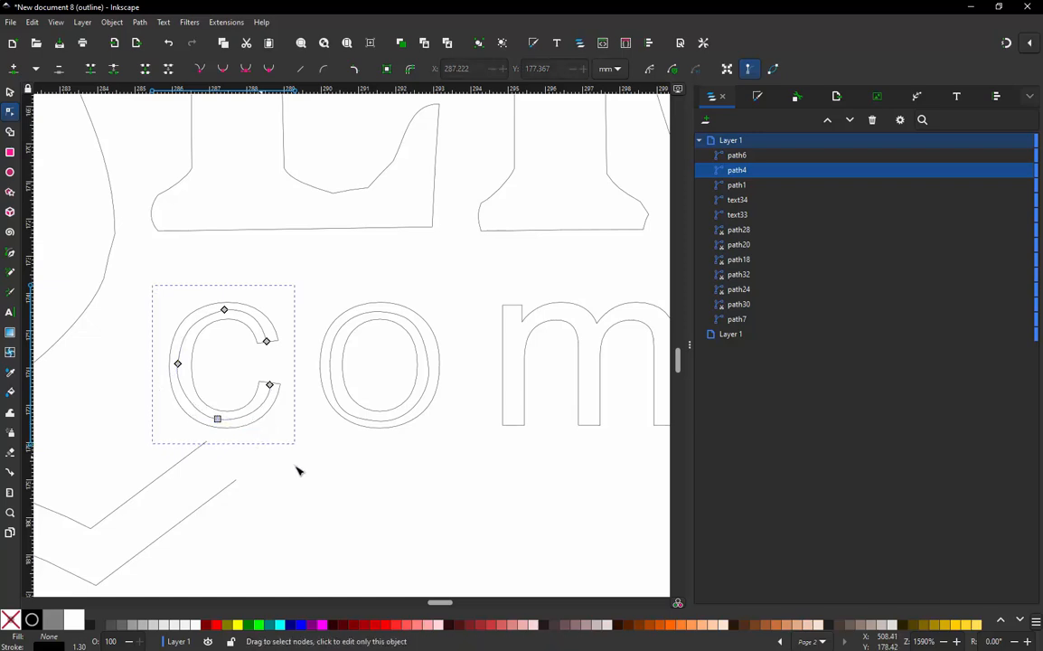
- Draw a straight Pen tool path down the centre of the left stem of the "m"
scroll(291, 401, "down", 2, "ctrl")
scroll(508, 384, "up", 2, "ctrl")
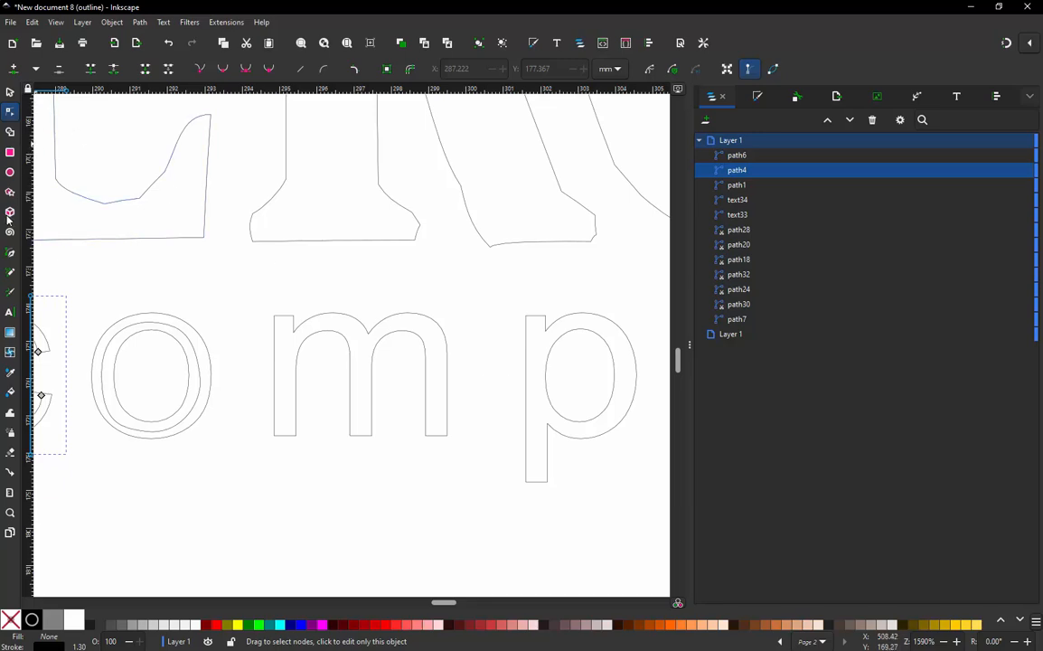
left_click(10, 252)
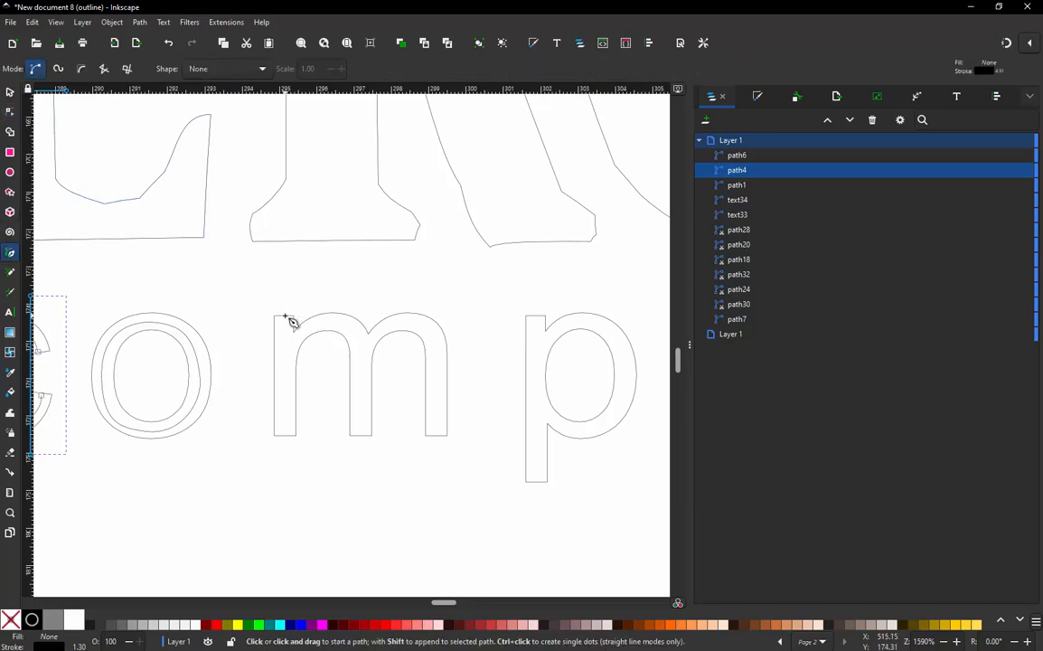
left_click(282, 316)
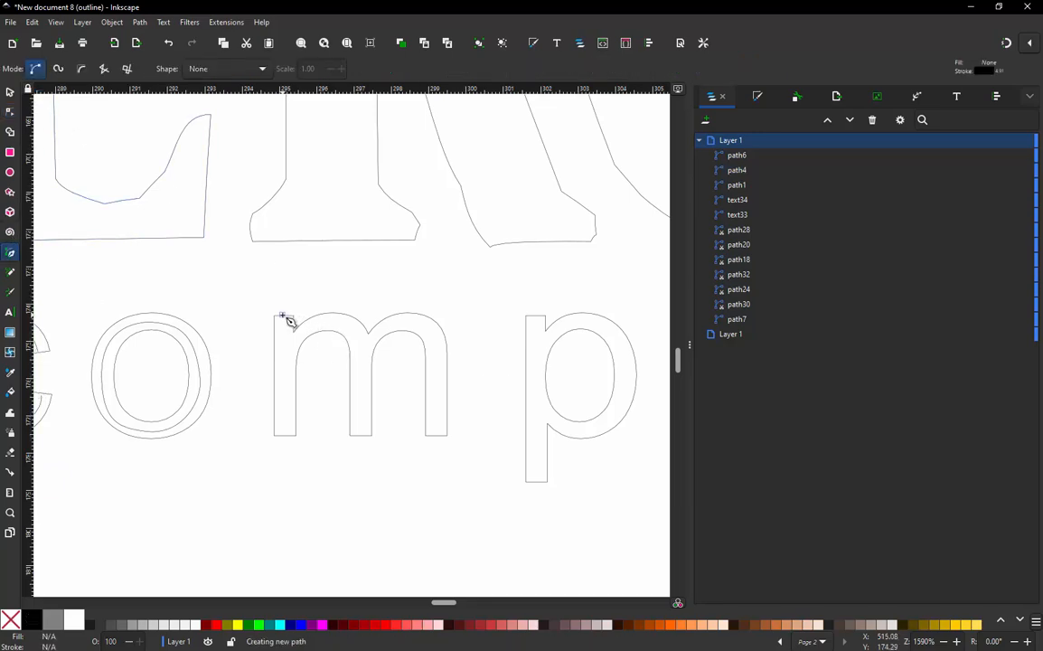
double_click(284, 437)
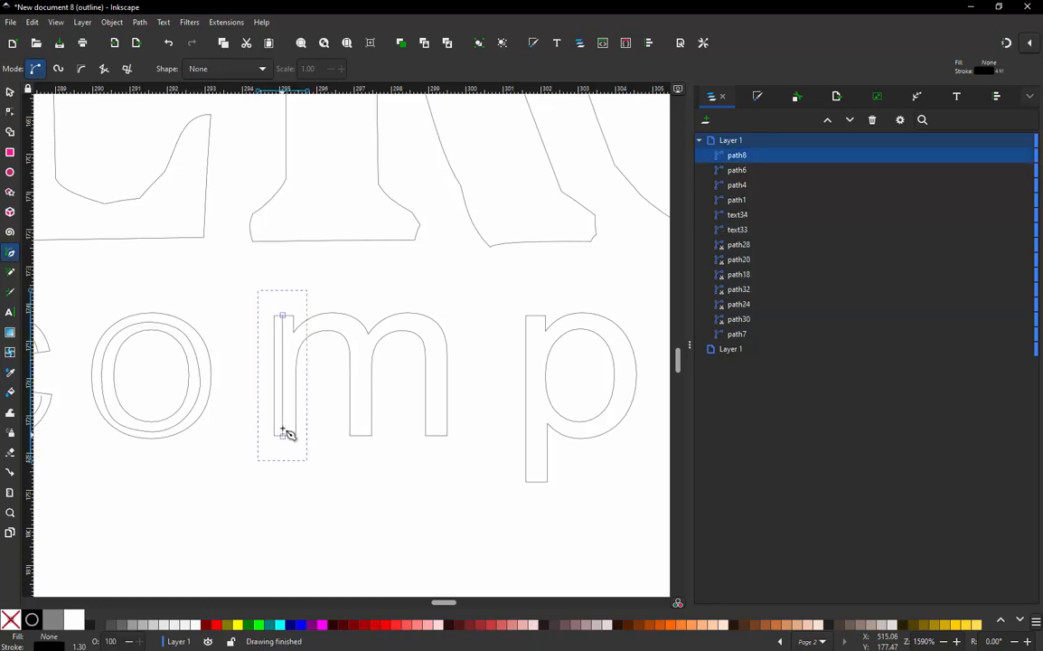
- Draw two open two-segment paths for the arches of the "m", running to the feet of its middle and right stems
left_click(282, 345)
left_click(361, 342)
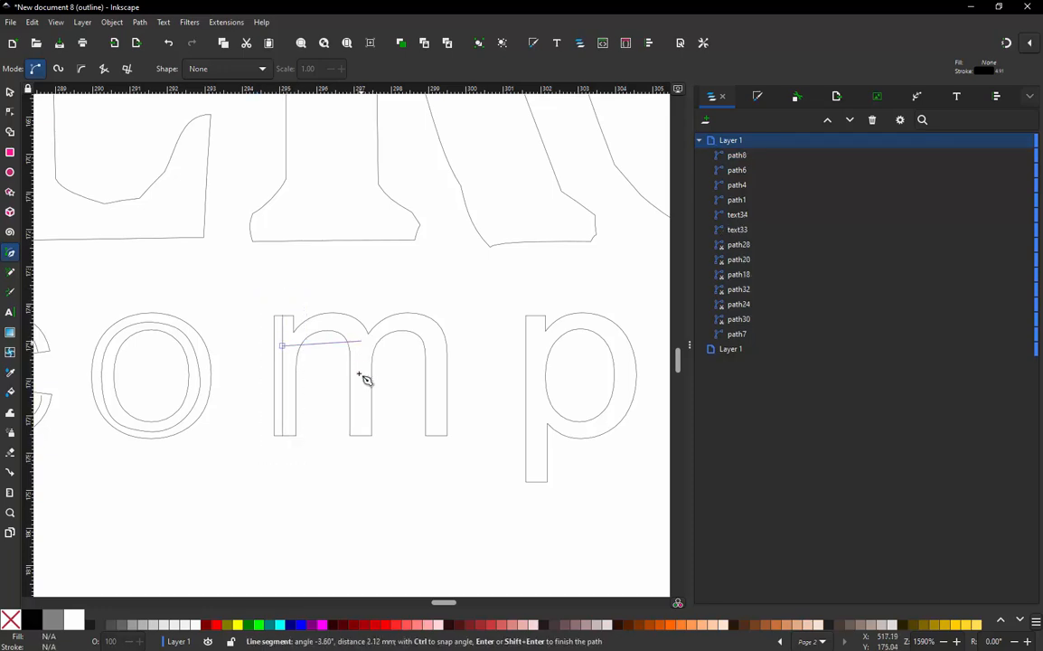
double_click(364, 437)
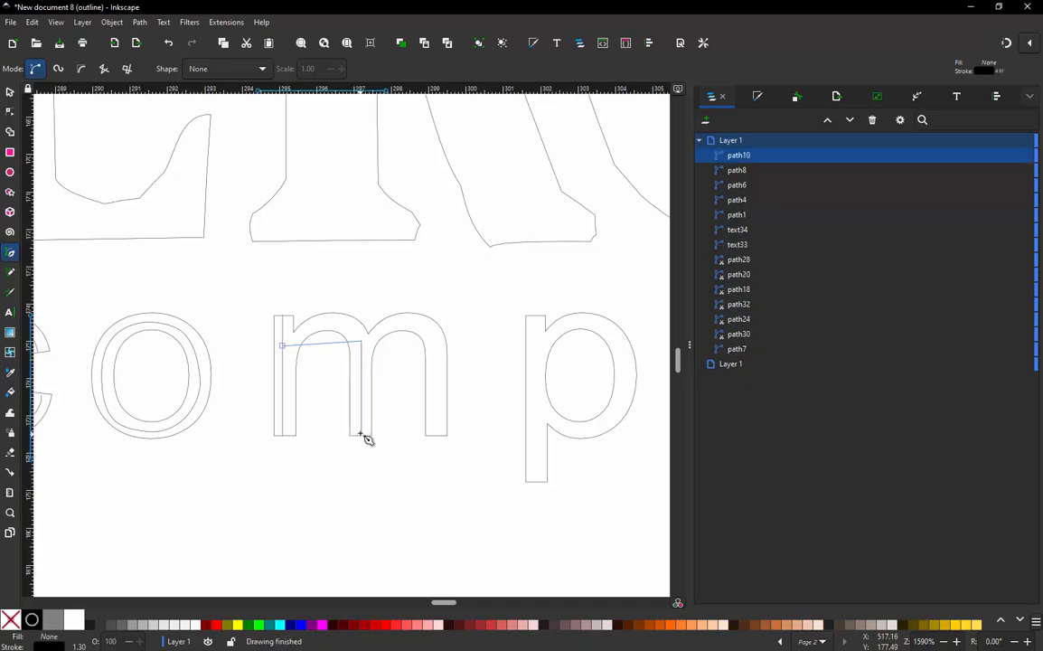
left_click(358, 340)
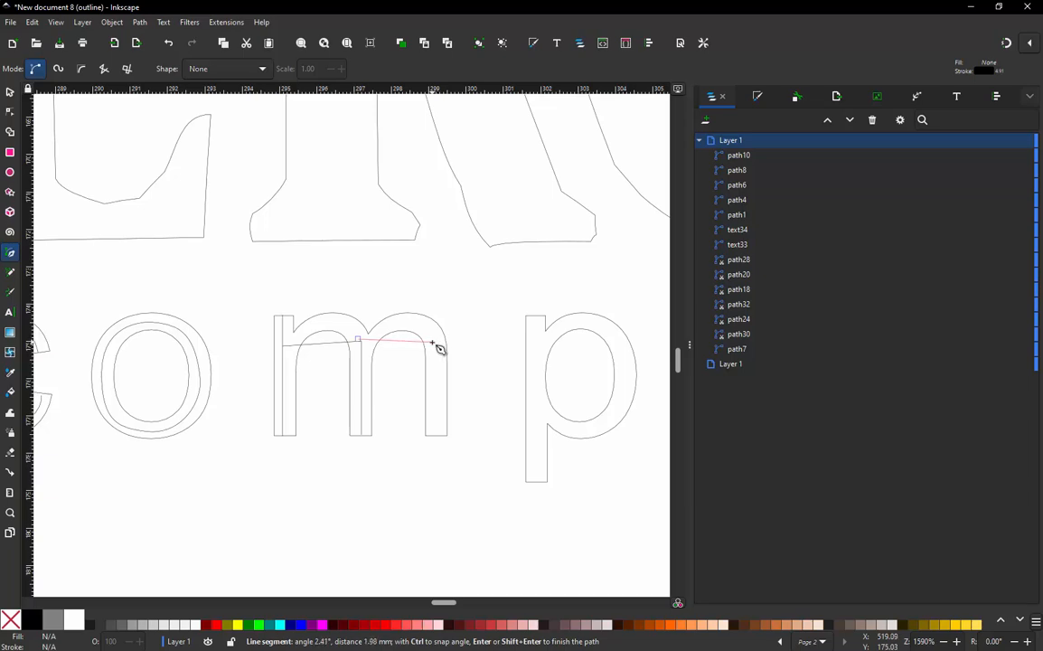
left_click(434, 342)
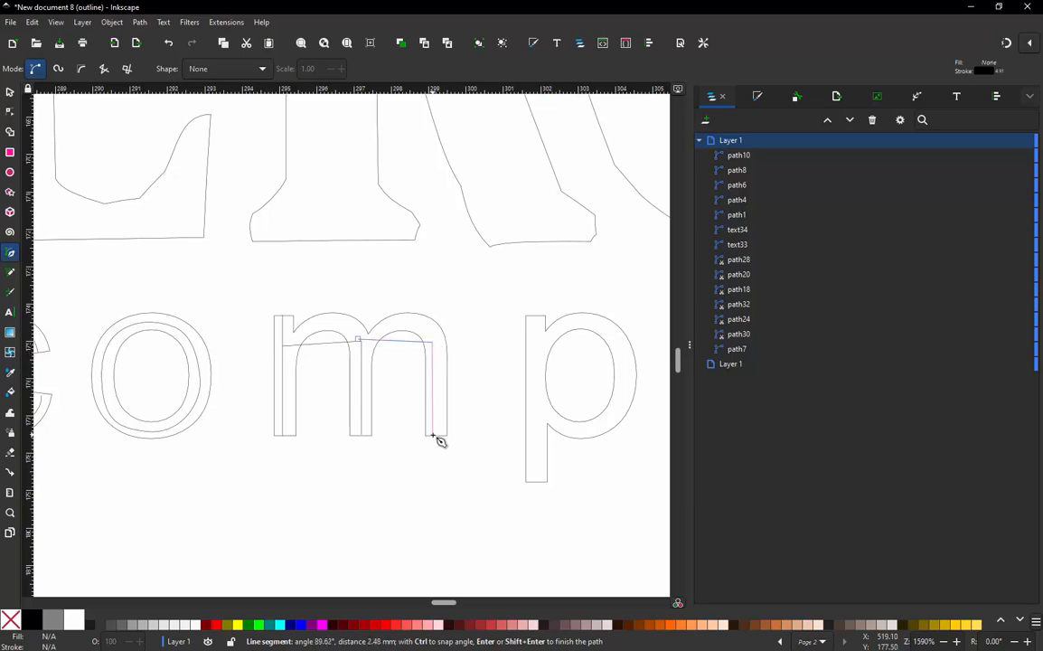
double_click(433, 434)
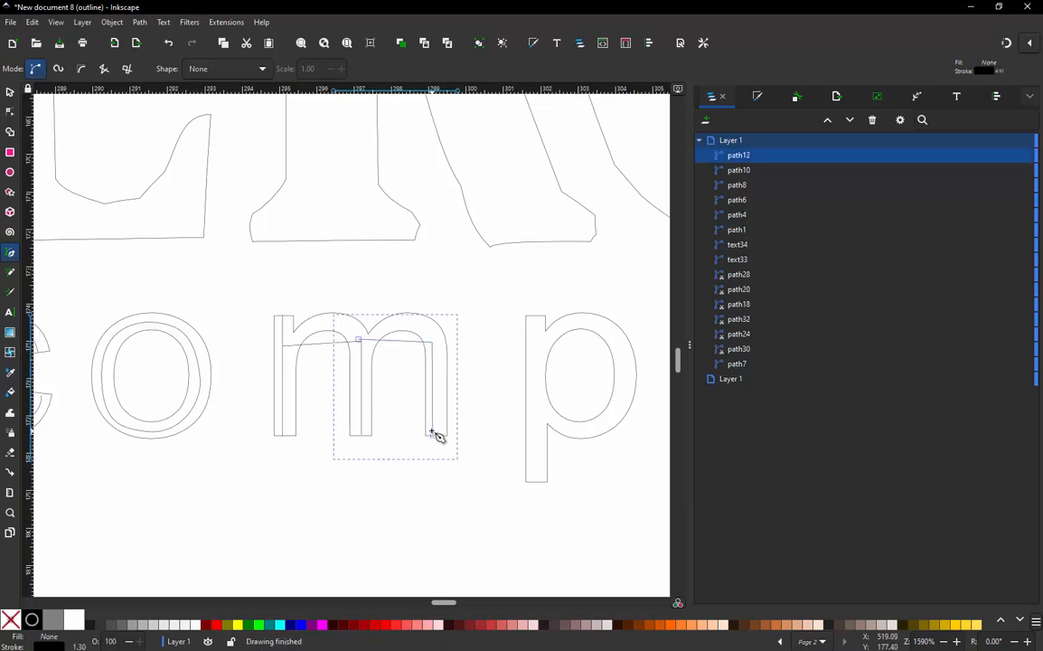
- Draw a straight path down the stem of the "p" and an open three-segment path around its bowl, starting and ending on the stem
left_click(534, 316)
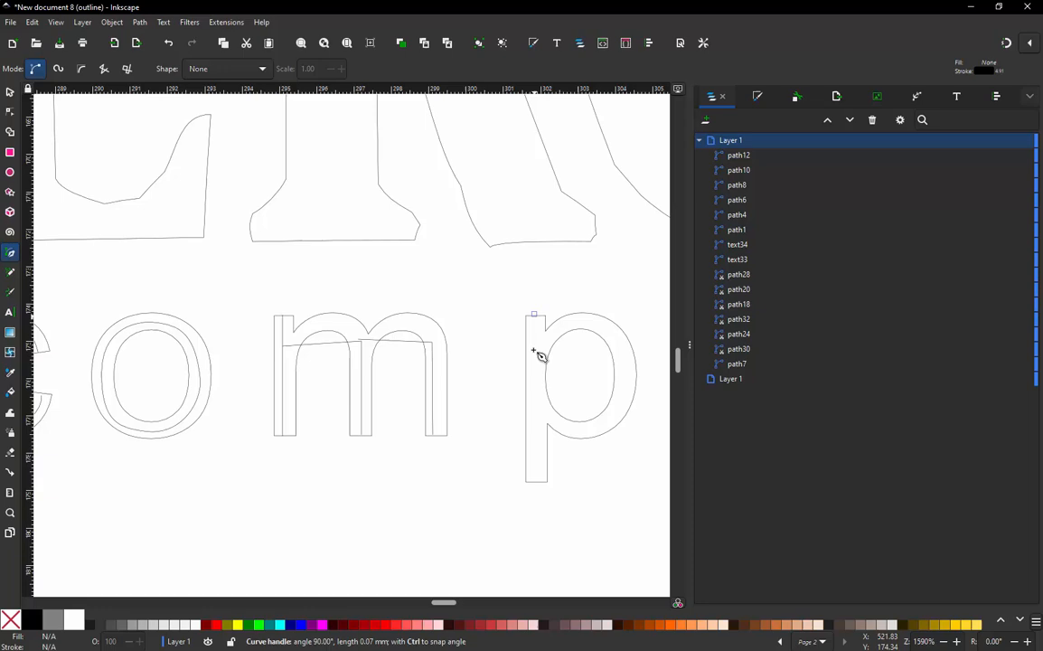
double_click(535, 482)
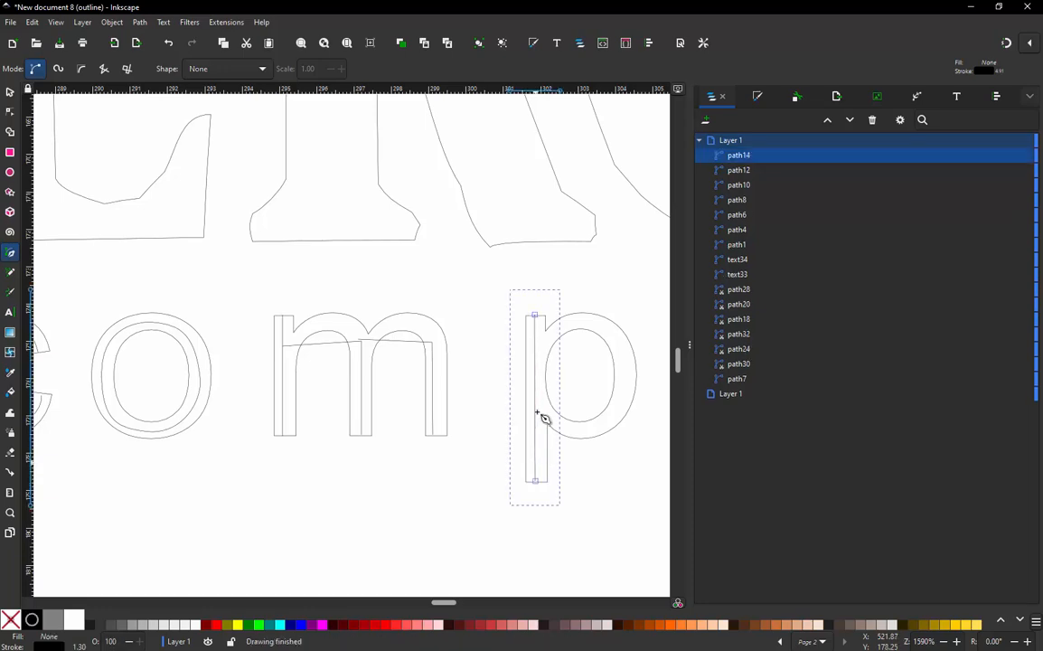
left_click(533, 353)
left_click(581, 322)
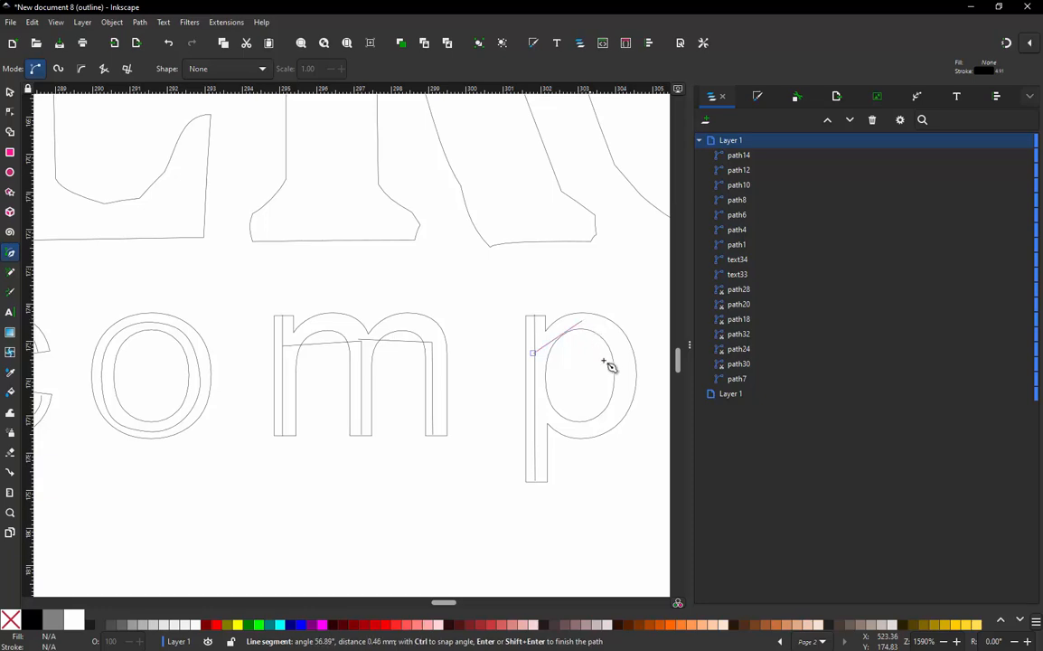
left_click(627, 378)
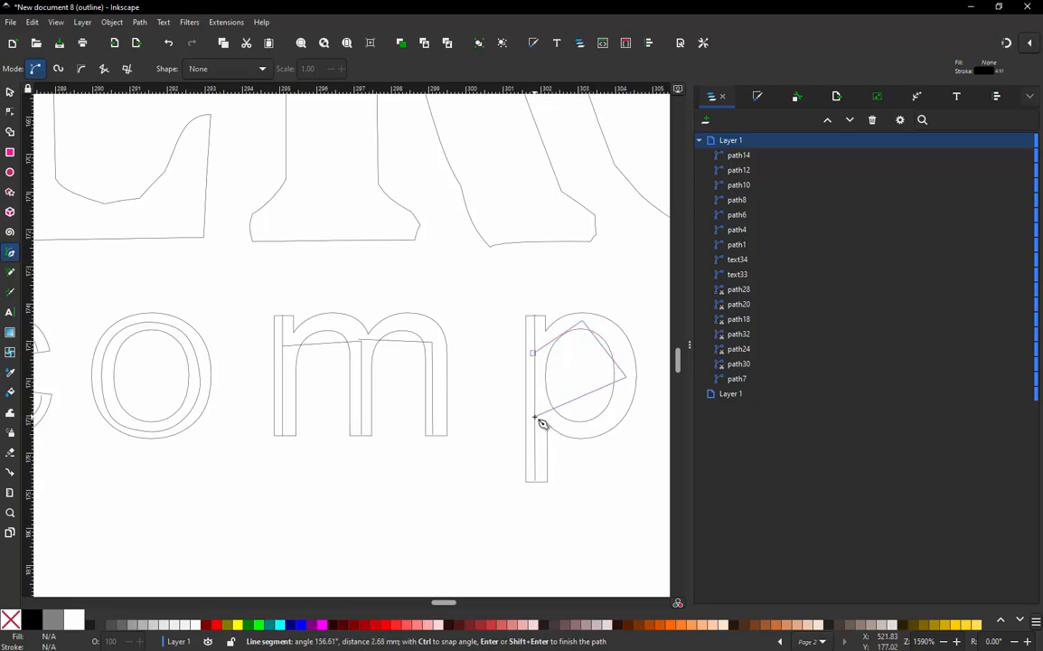
double_click(536, 420)
- Draw an open four-segment path over the top of the "a" and down its right stem, and start a second path where the bowl meets the stem
scroll(221, 401, "down", 3)
scroll(398, 389, "up", 3)
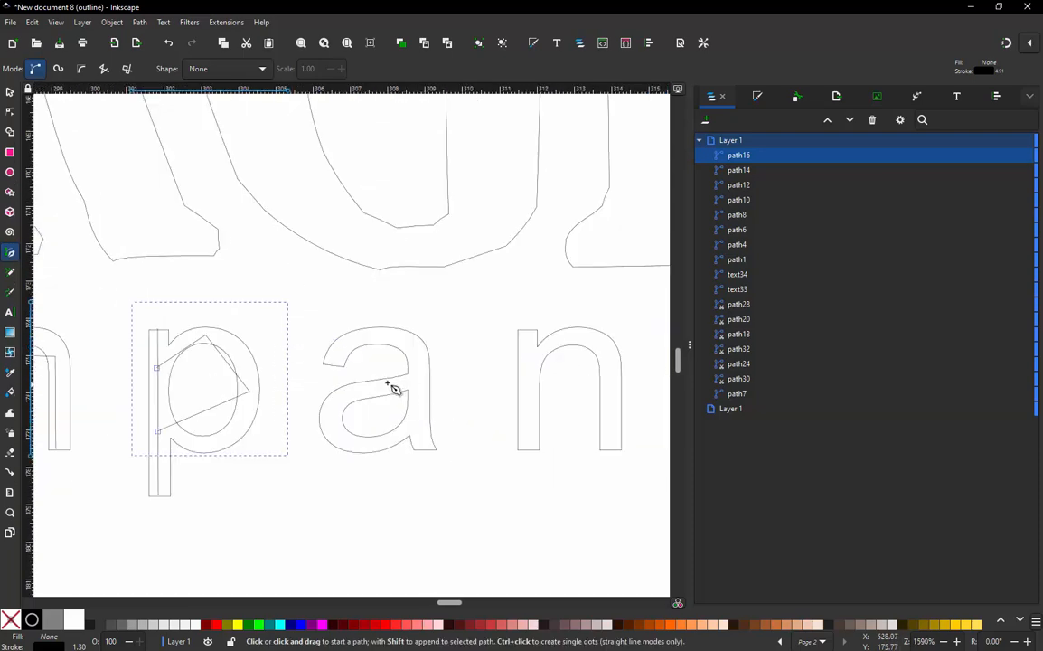
left_click(329, 360)
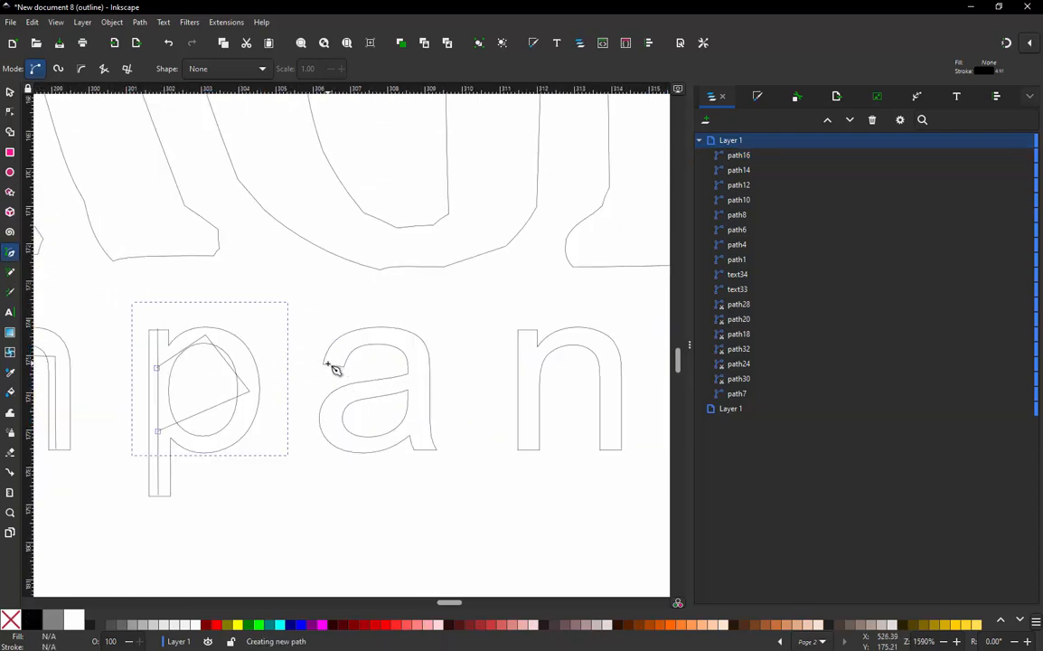
left_click(369, 337)
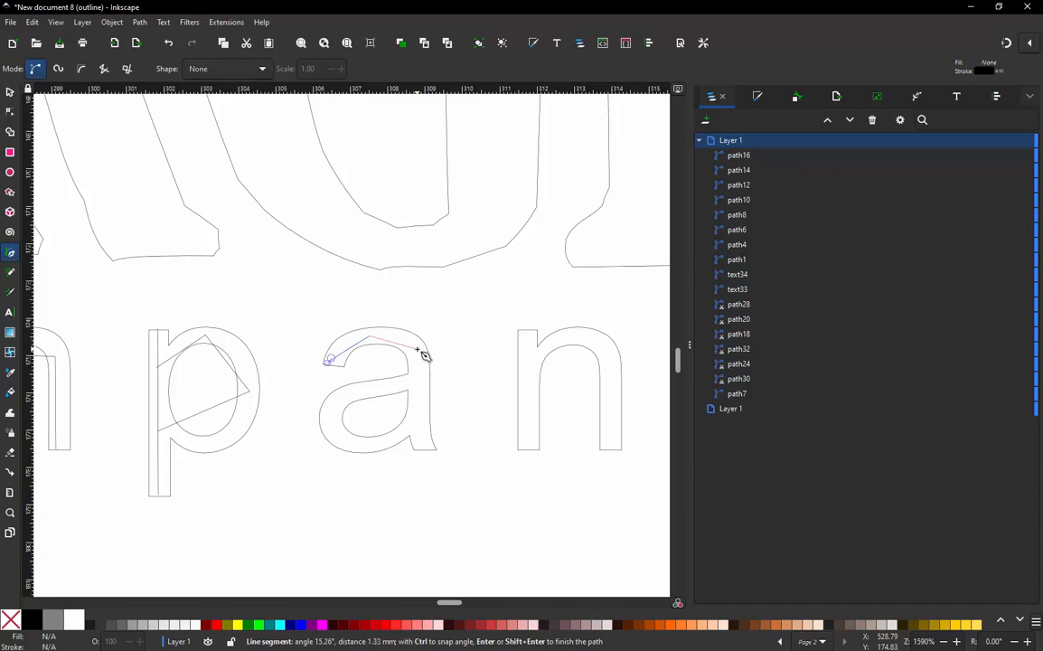
left_click(416, 352)
left_click(417, 398)
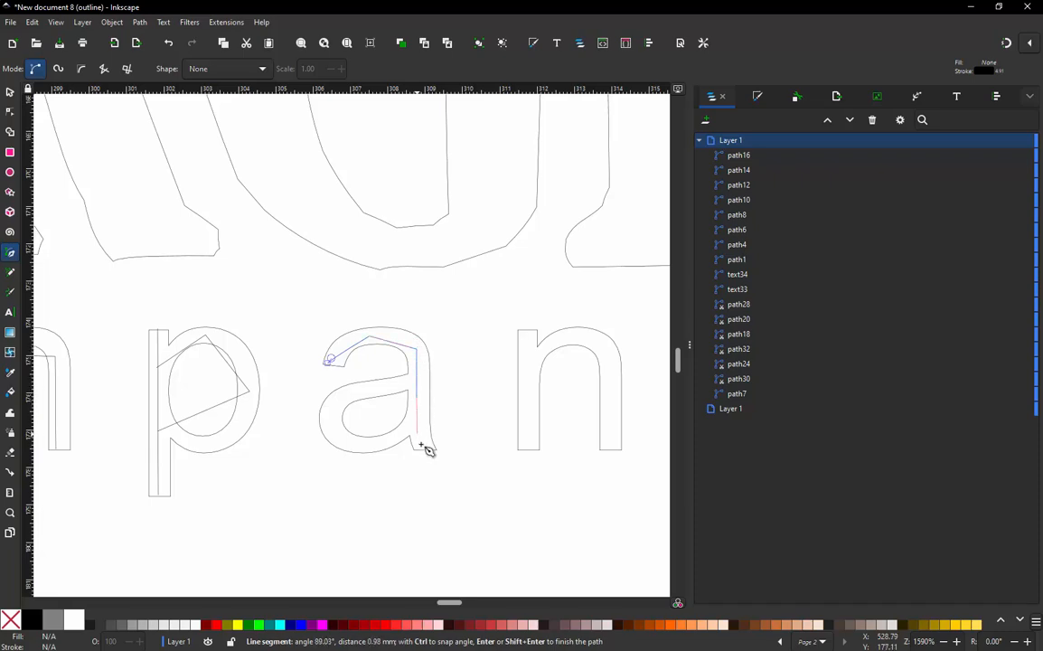
double_click(424, 449)
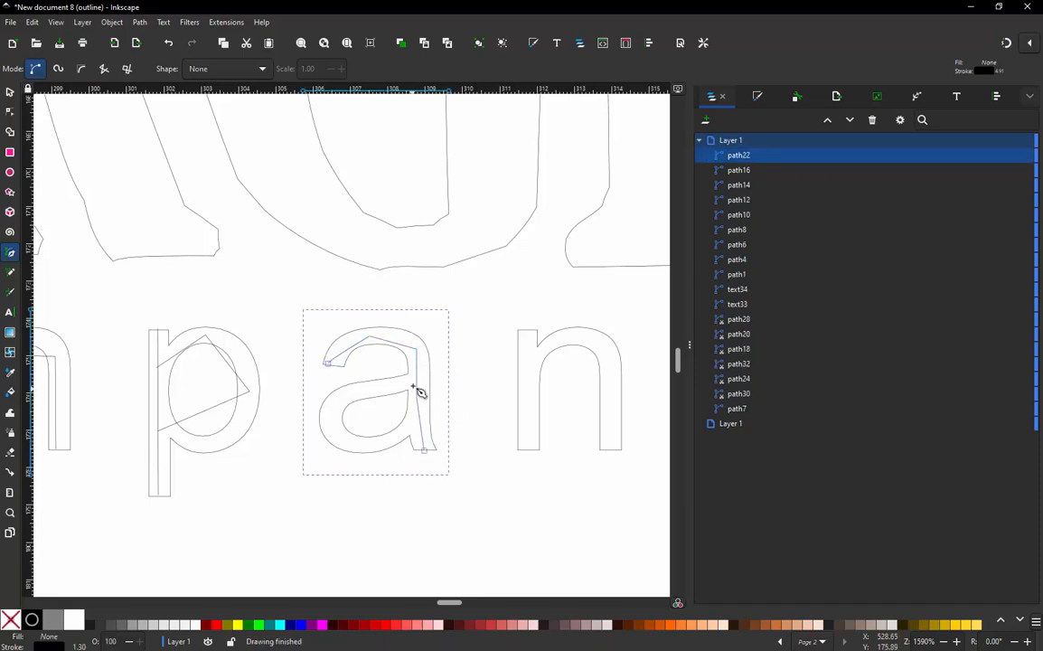
left_click(415, 382)
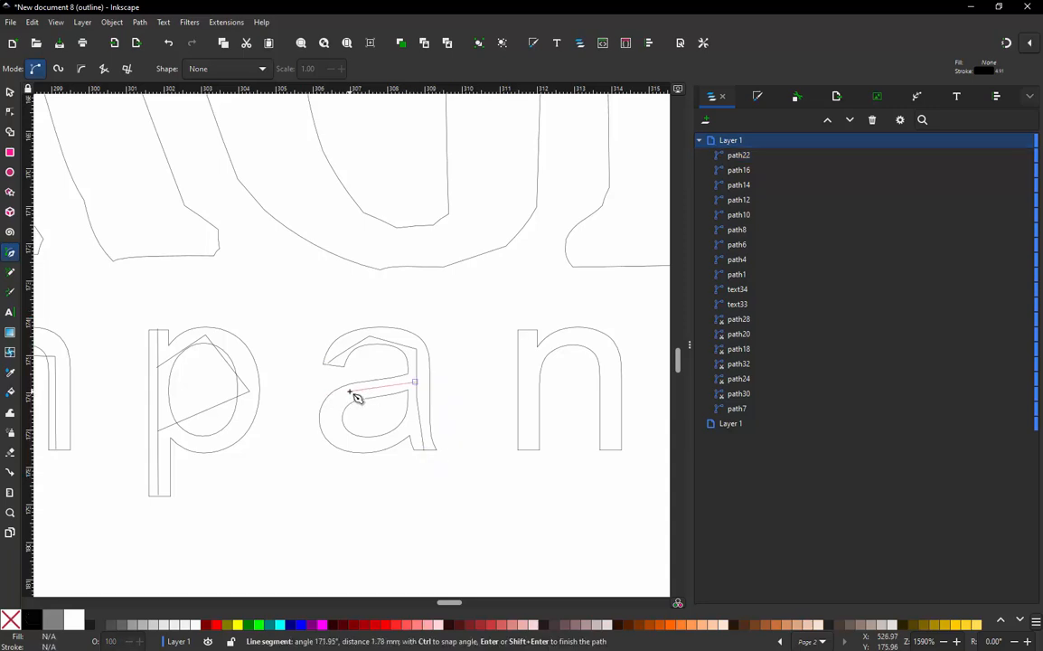
left_click(350, 391)
left_click_drag(324, 425, 330, 426)
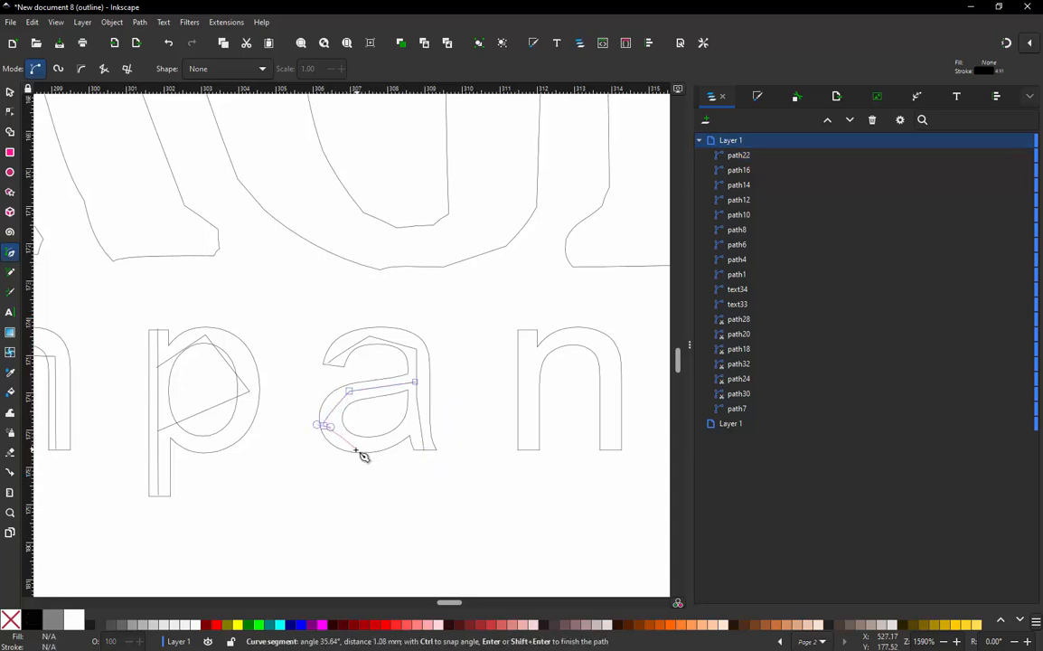
key("BackSpace")
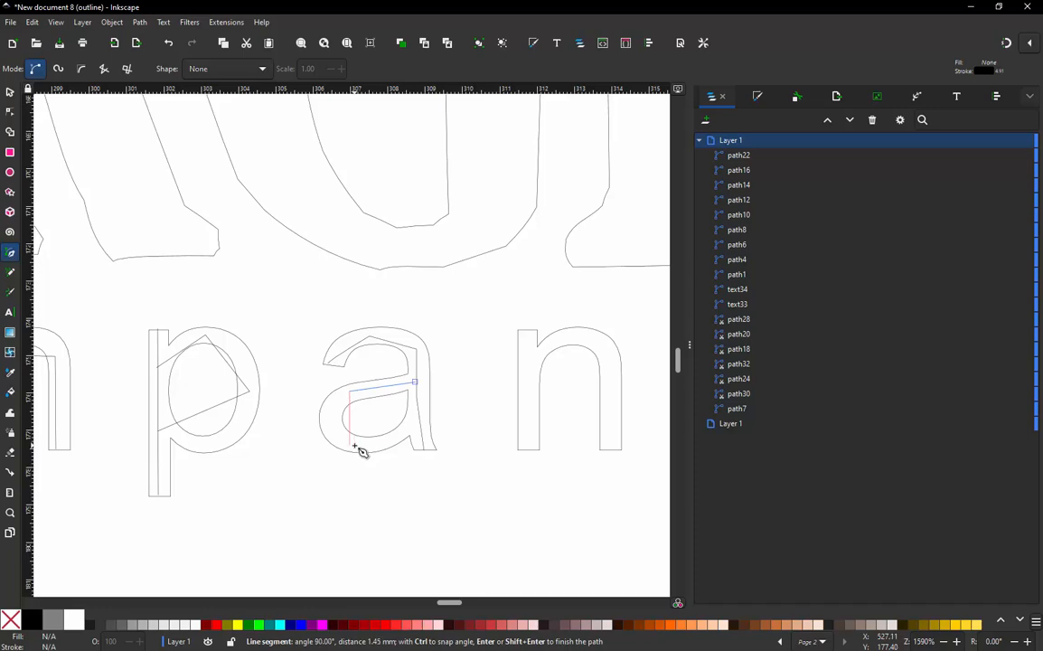
key("BackSpace")
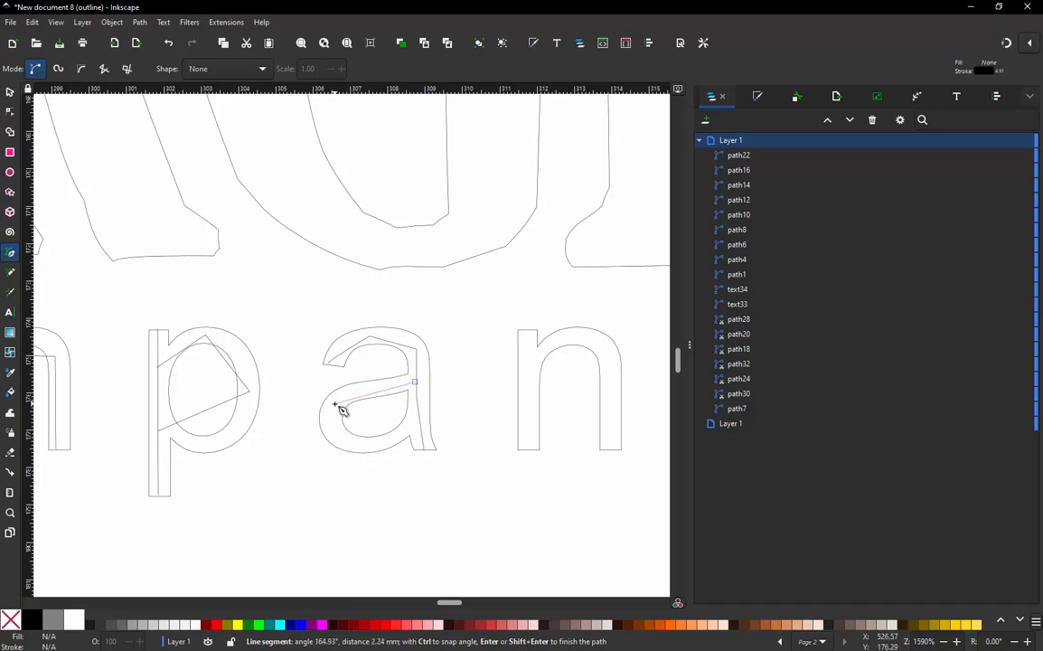
- Finish the "a" bowl path with three straight segments through its upper-left and lower-left areas, ending on the right stem
left_click(335, 404)
left_click(337, 440)
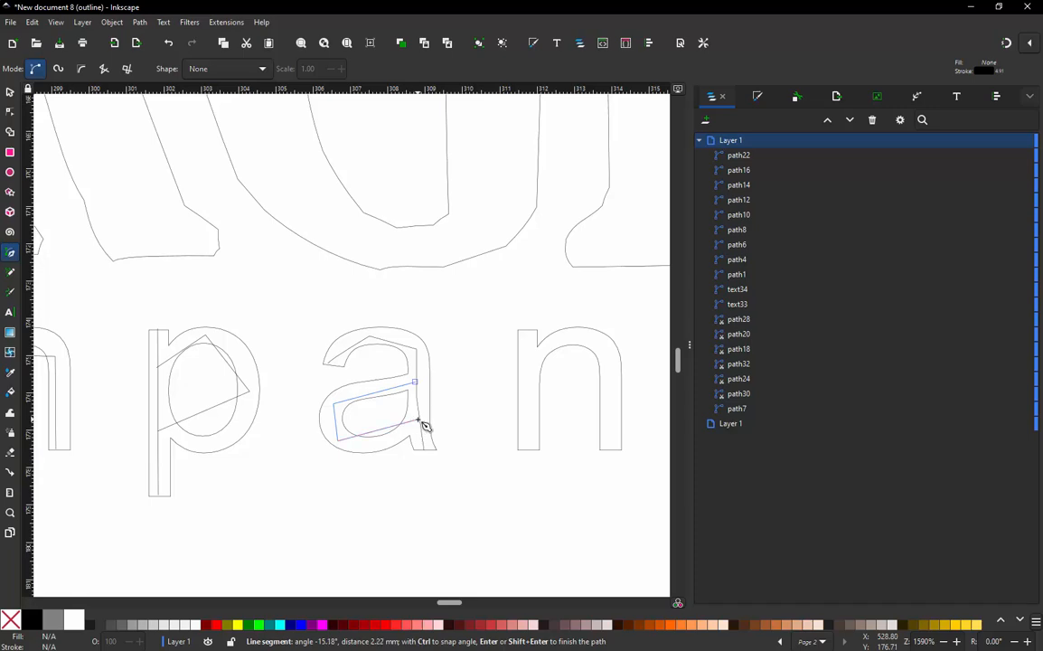
double_click(419, 421)
- Draw an open four-segment path through the "n": down its left stem, back up to the arch junction, across and down the right stem
left_click(528, 328)
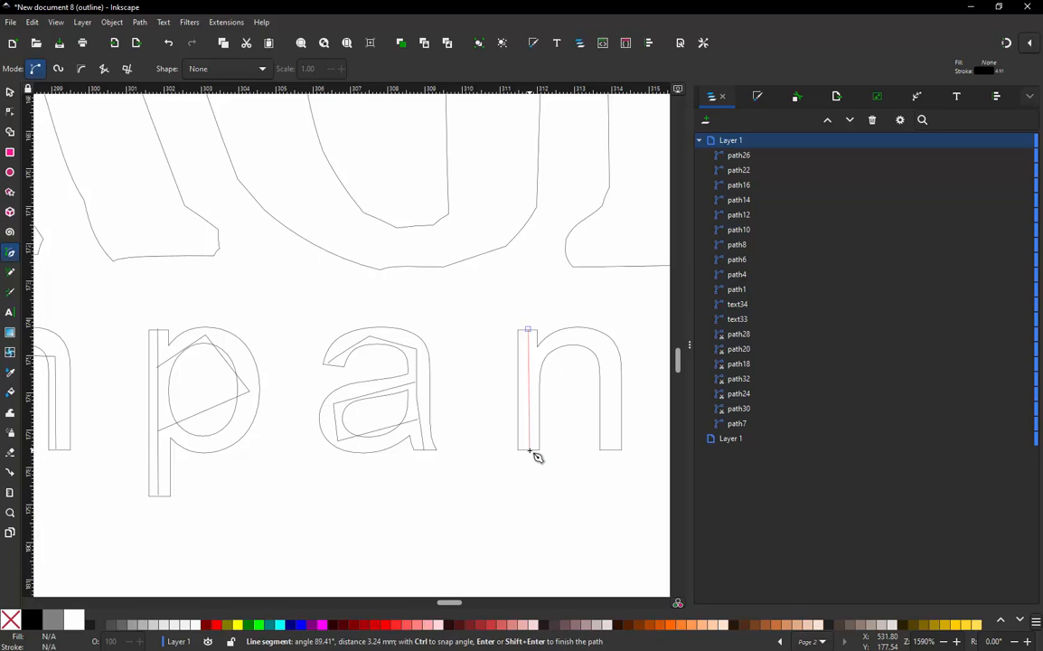
left_click(530, 449)
left_click(586, 357)
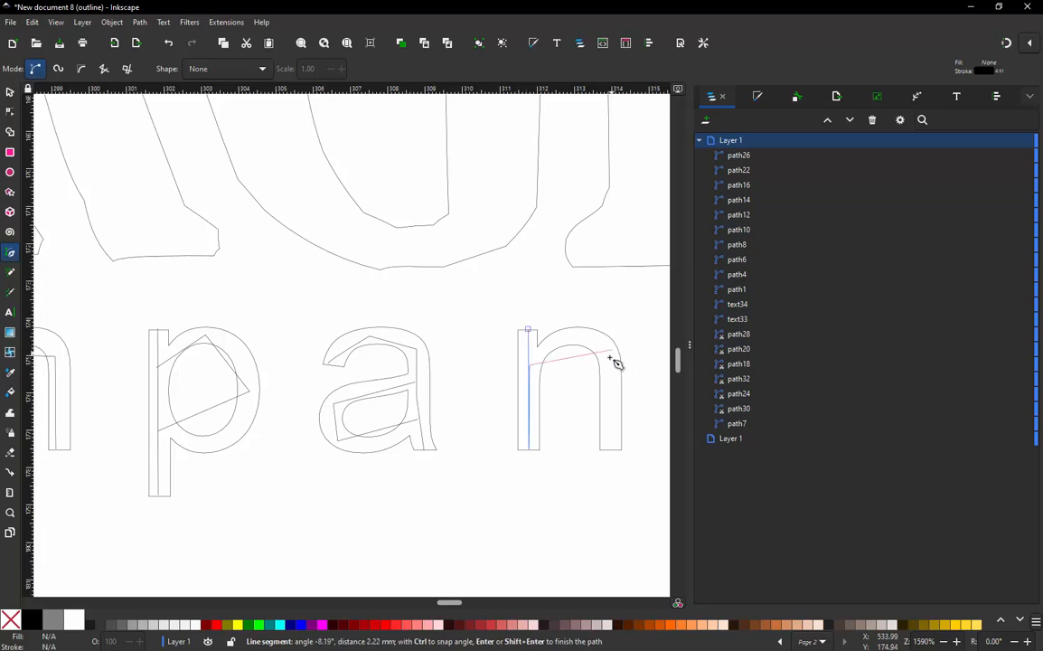
left_click(610, 361)
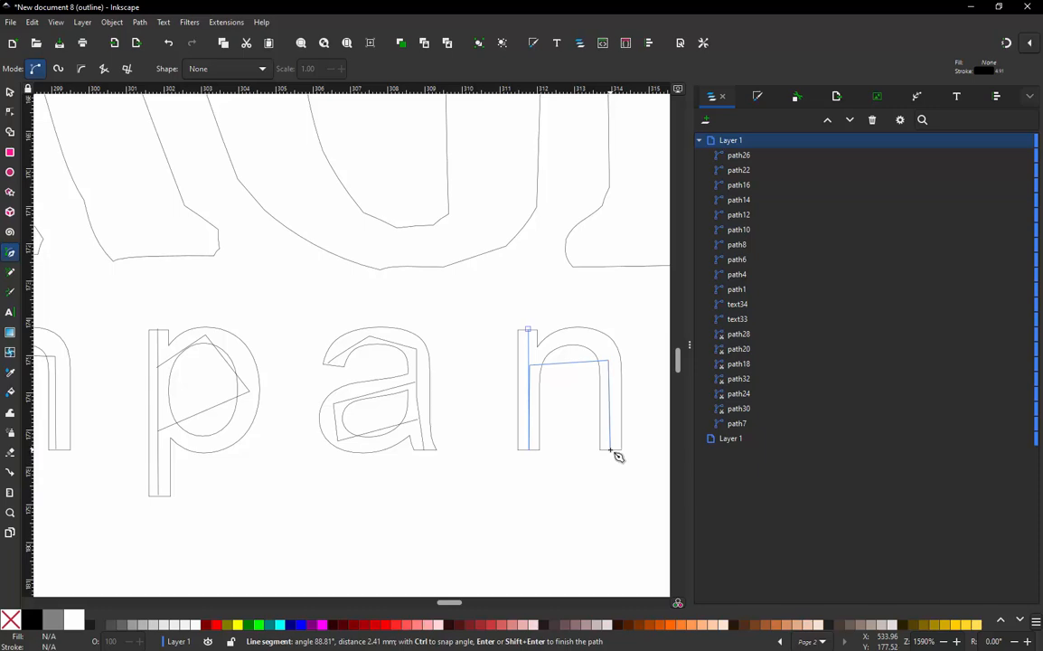
double_click(612, 450)
- Draw an open two-segment path from the "y"'s upper-right arm to its tail end, and a straight path down its left arm to the junction
scroll(205, 344, "down", 3)
scroll(397, 334, "up", 3)
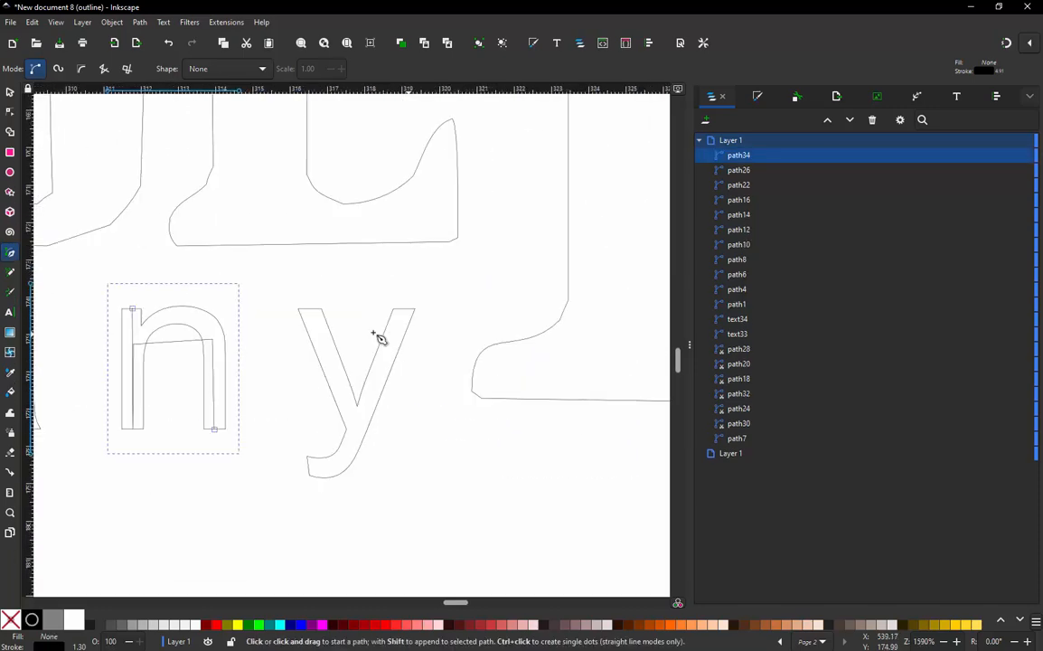
left_click(405, 310)
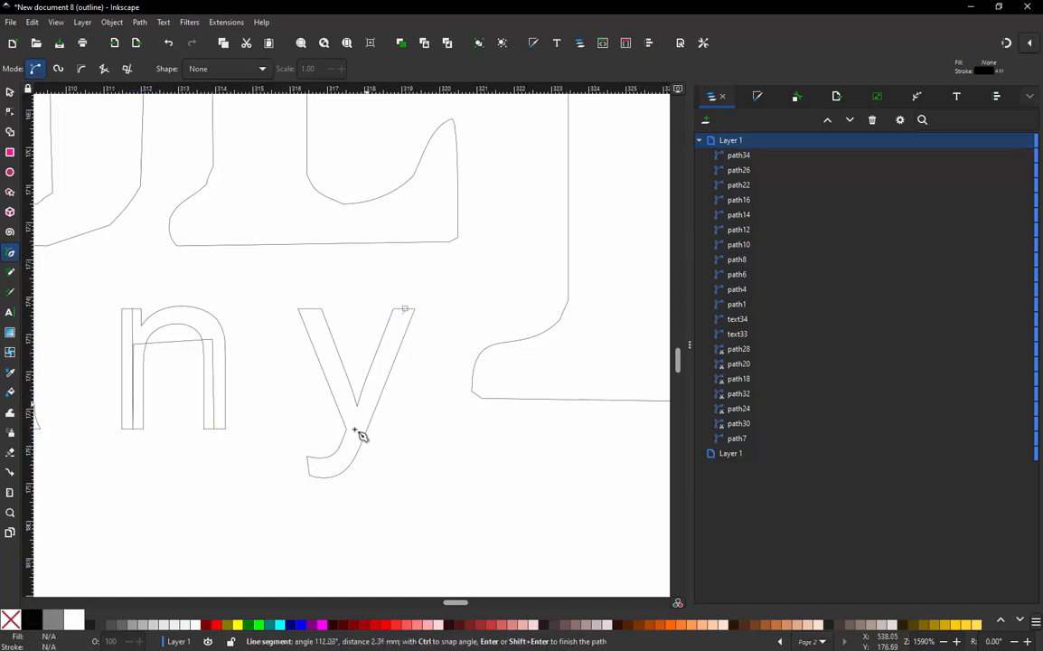
left_click(352, 433)
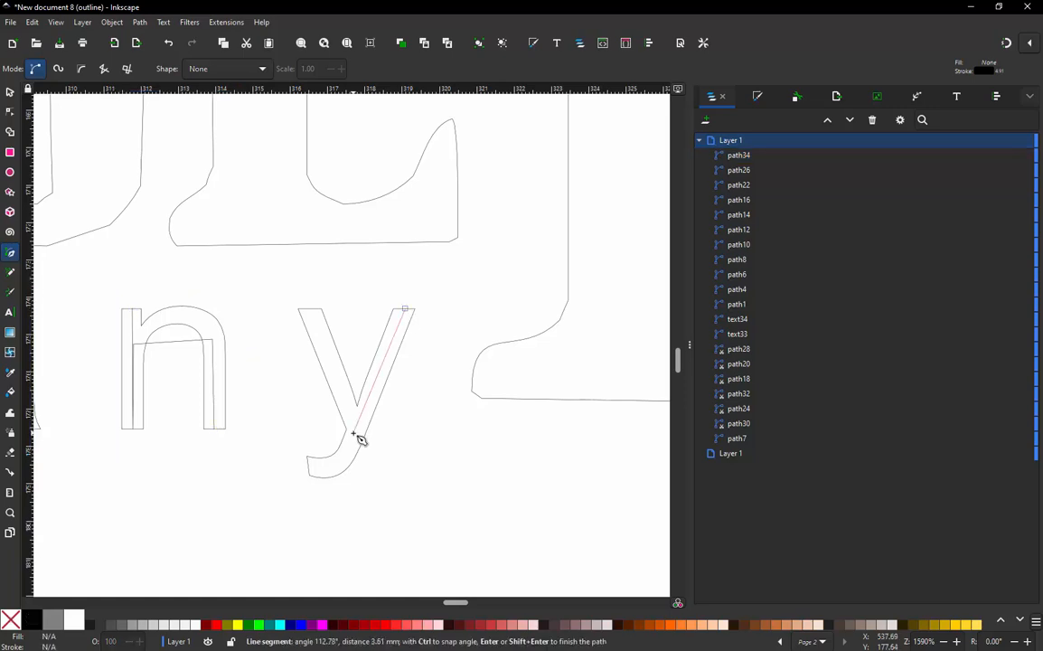
double_click(308, 468)
left_click(306, 308)
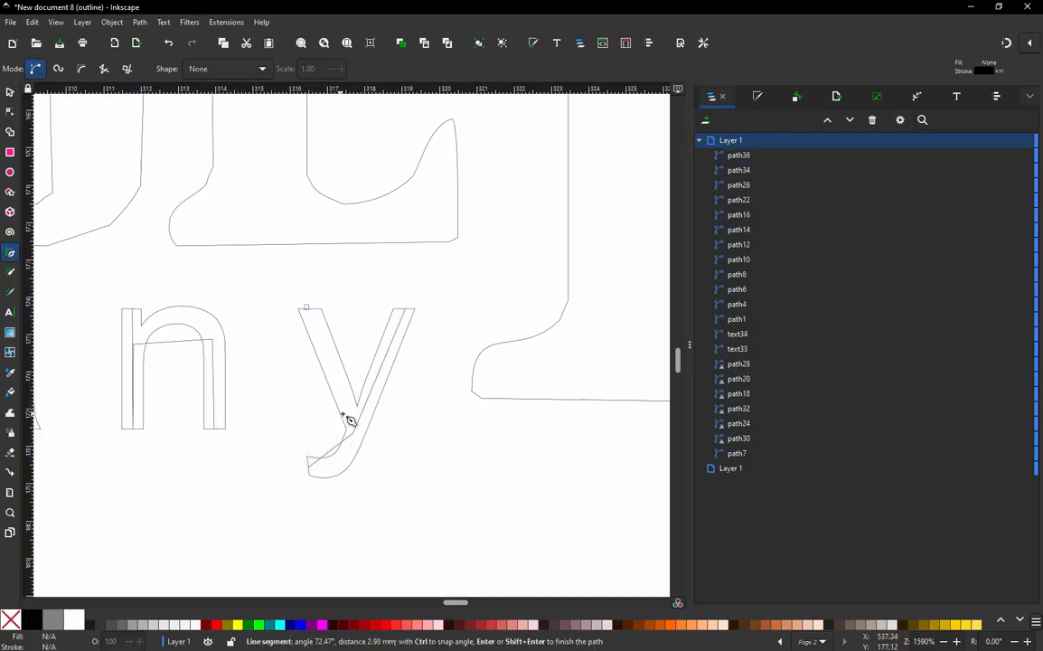
double_click(362, 428)
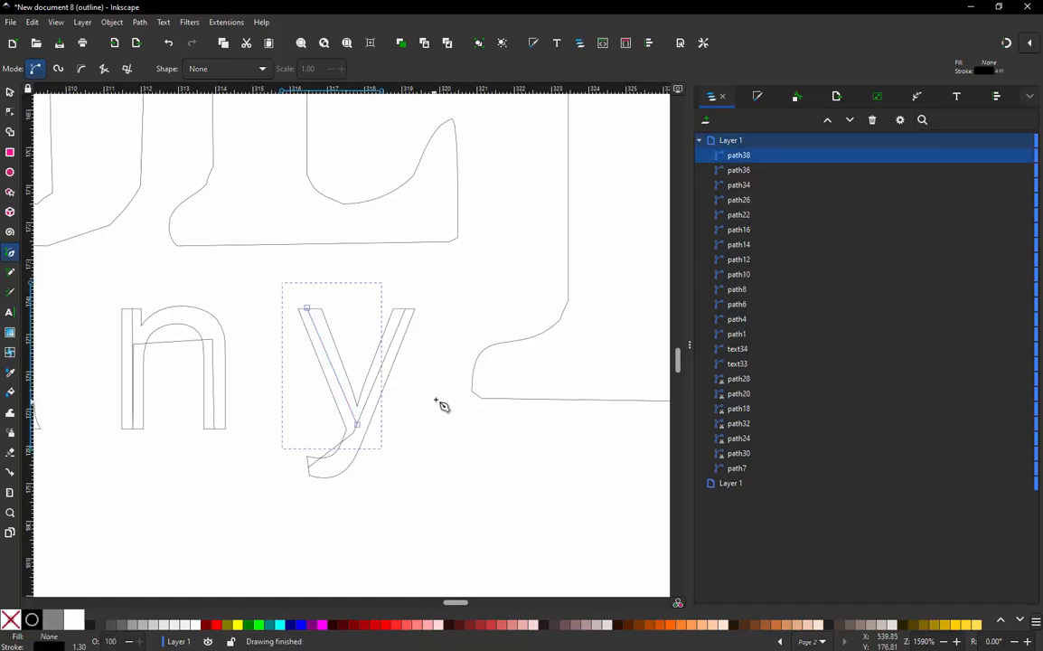
- Bend the lower segment of the "y" path into a curve along the middle of the letter's tail
scroll(440, 404, "down", 4)
key("s")
key("Escape")
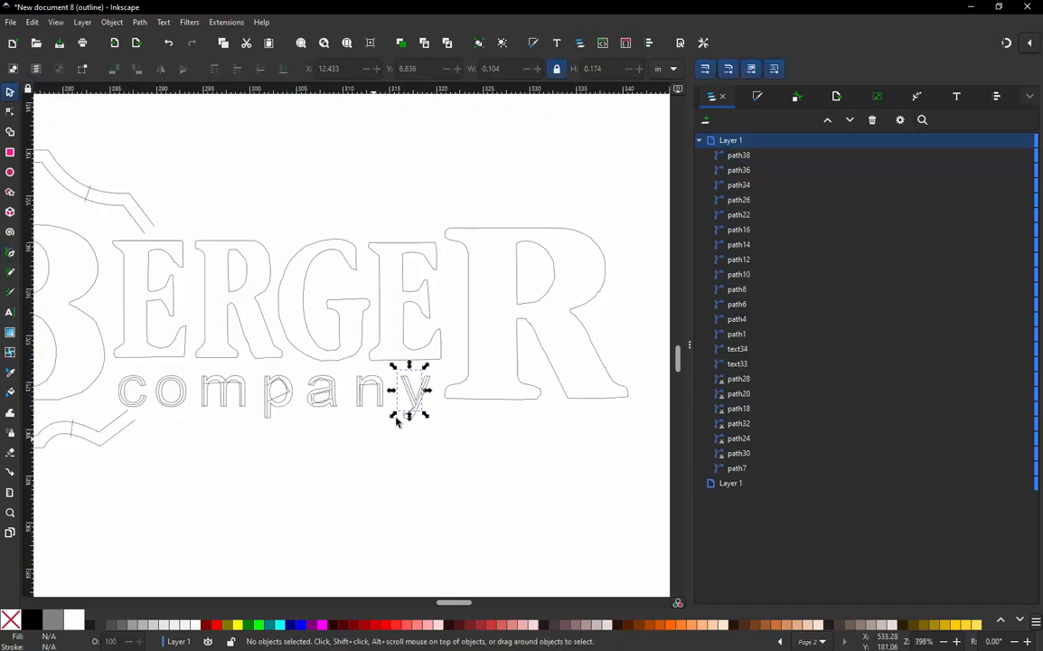
scroll(415, 390, "up", 4)
scroll(415, 390, "up", 2)
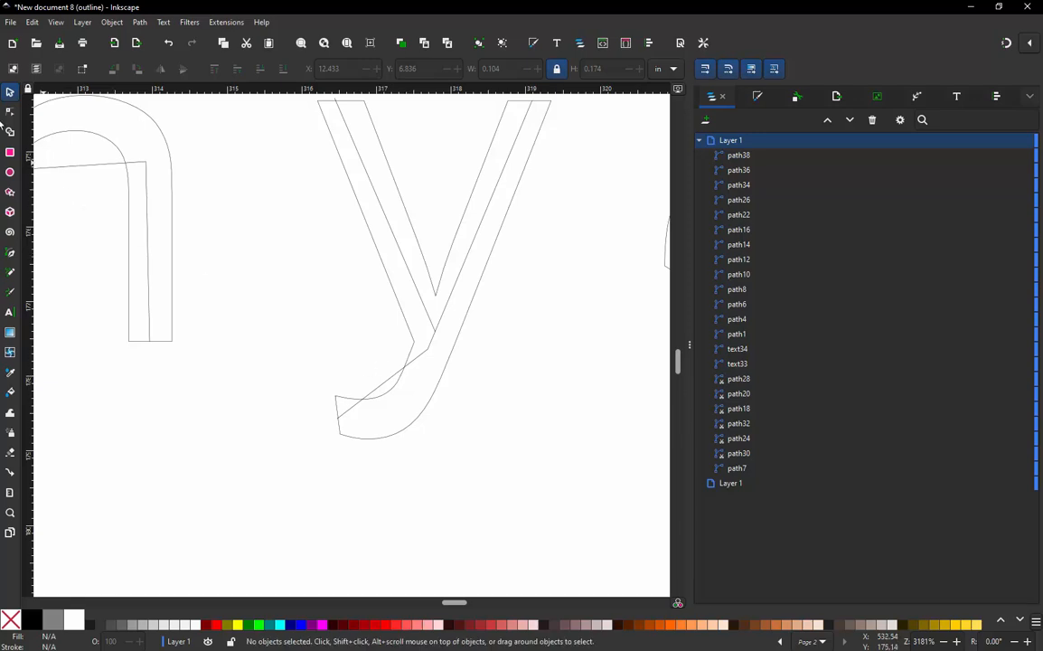
left_click(10, 111)
left_click(379, 389)
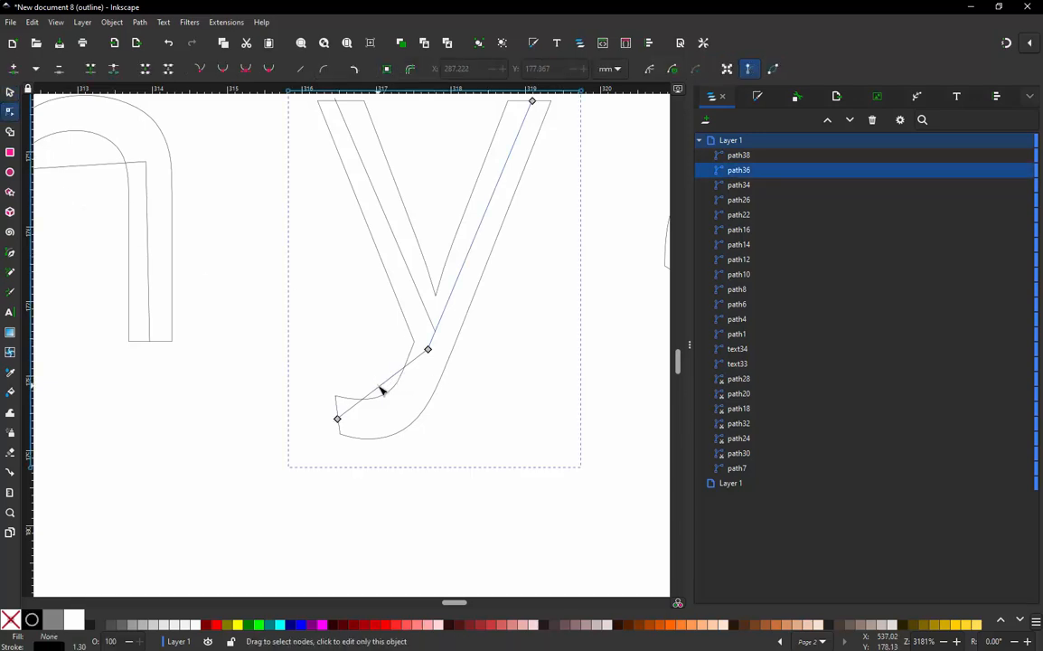
left_click_drag(379, 387, 421, 415)
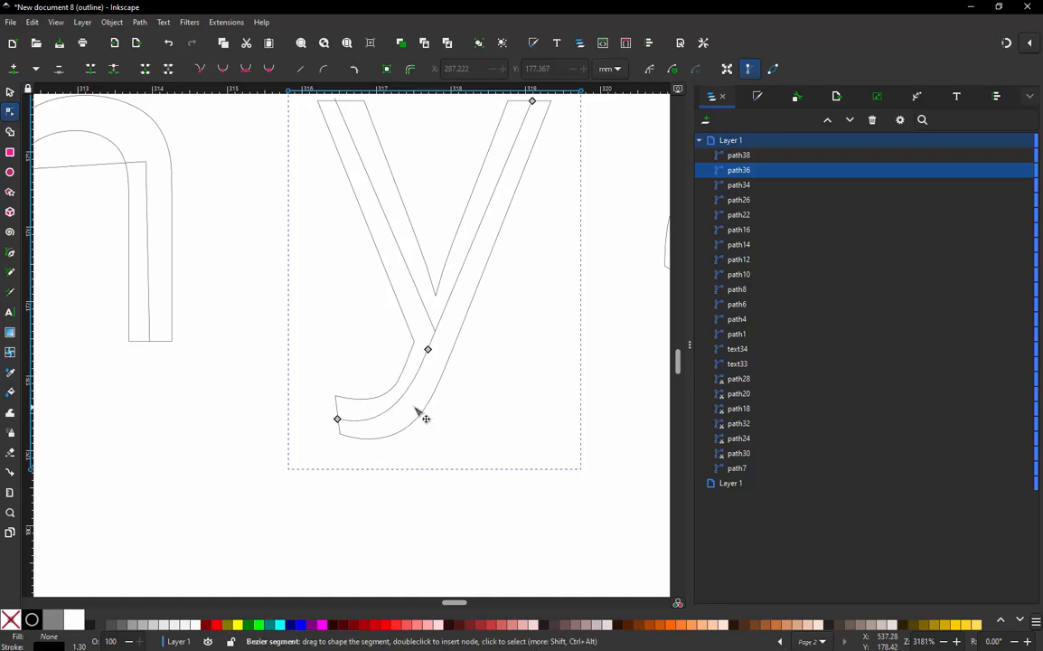
- Bend the horizontal segment of the "n" path into a curve along the middle of the letter's arch
scroll(440, 415, "down", 1, "ctrl")
scroll(443, 422, "down", 1)
scroll(152, 274, "up", 2)
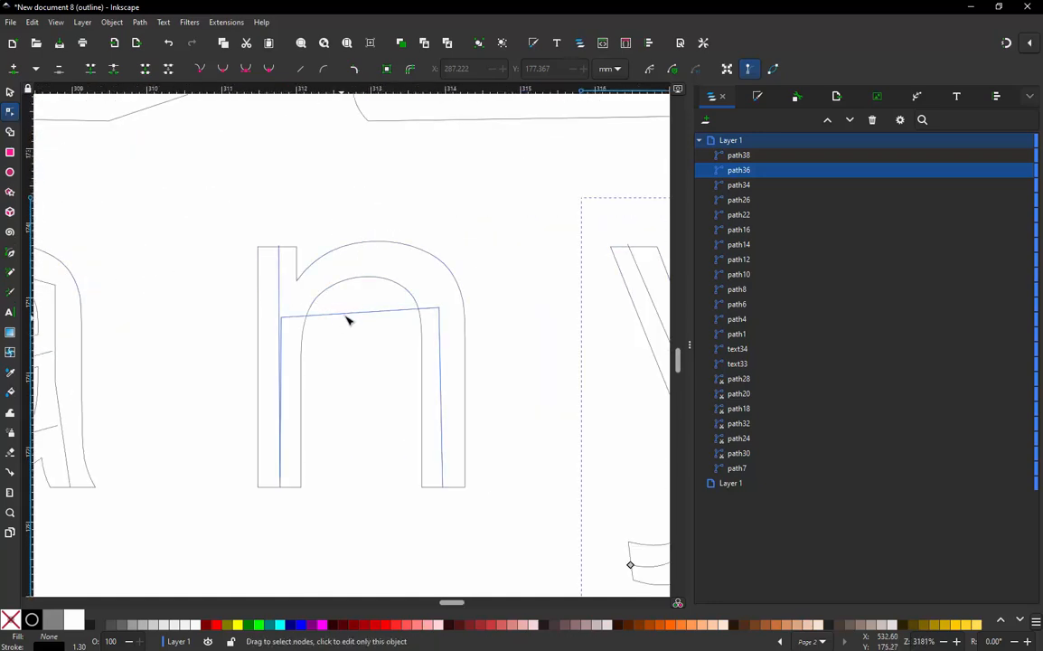
left_click(348, 319)
left_click_drag(353, 319, 422, 268)
left_click(440, 308)
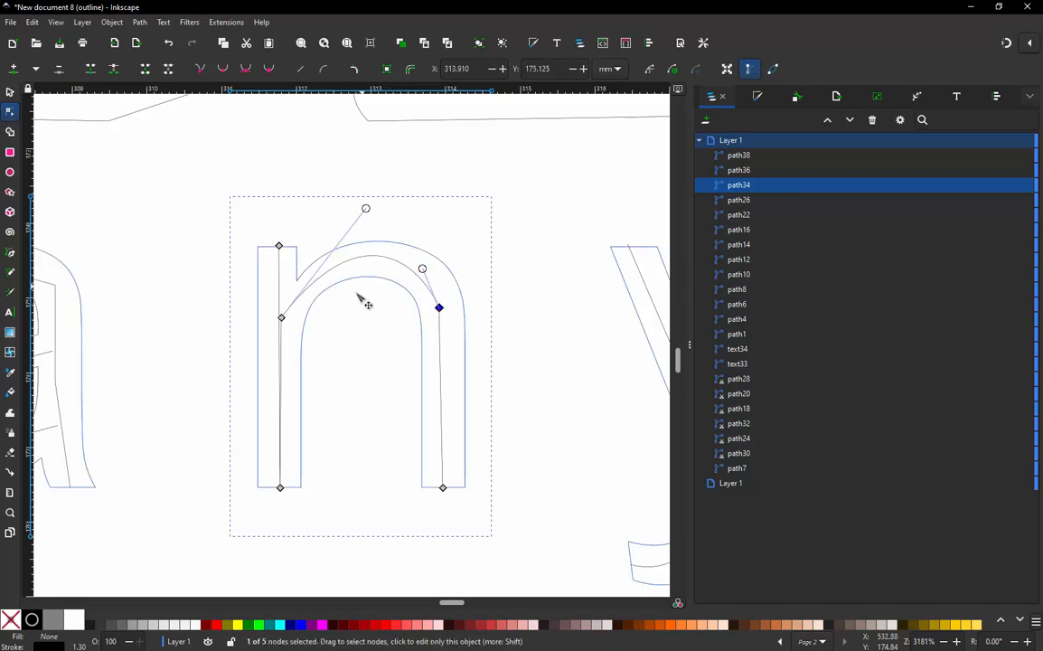
scroll(364, 304, "down", 3)
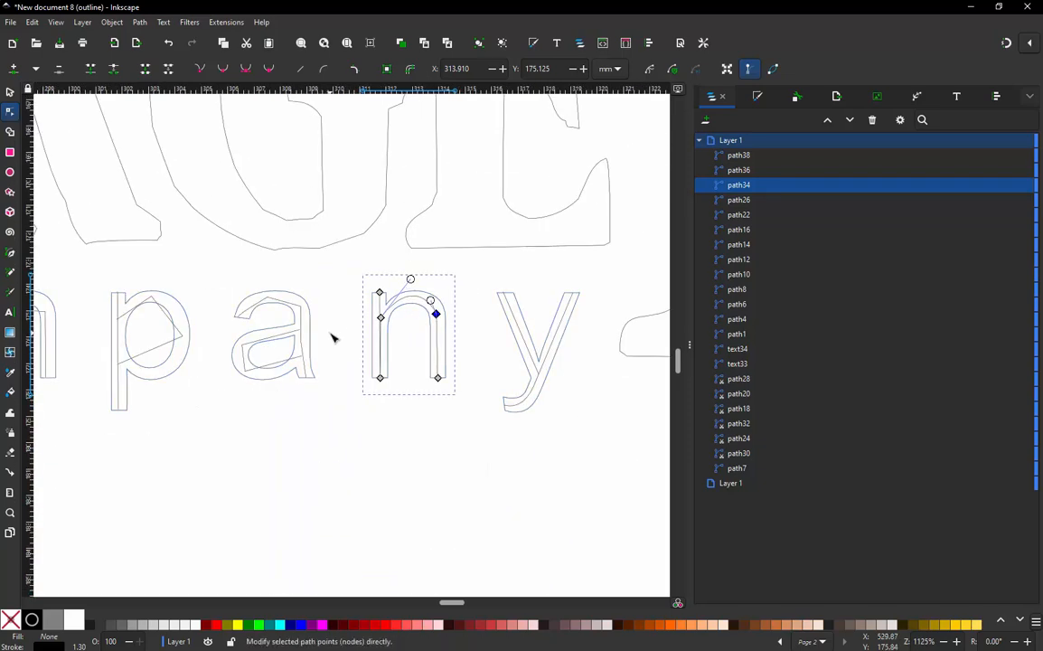
scroll(332, 338, "up", 1)
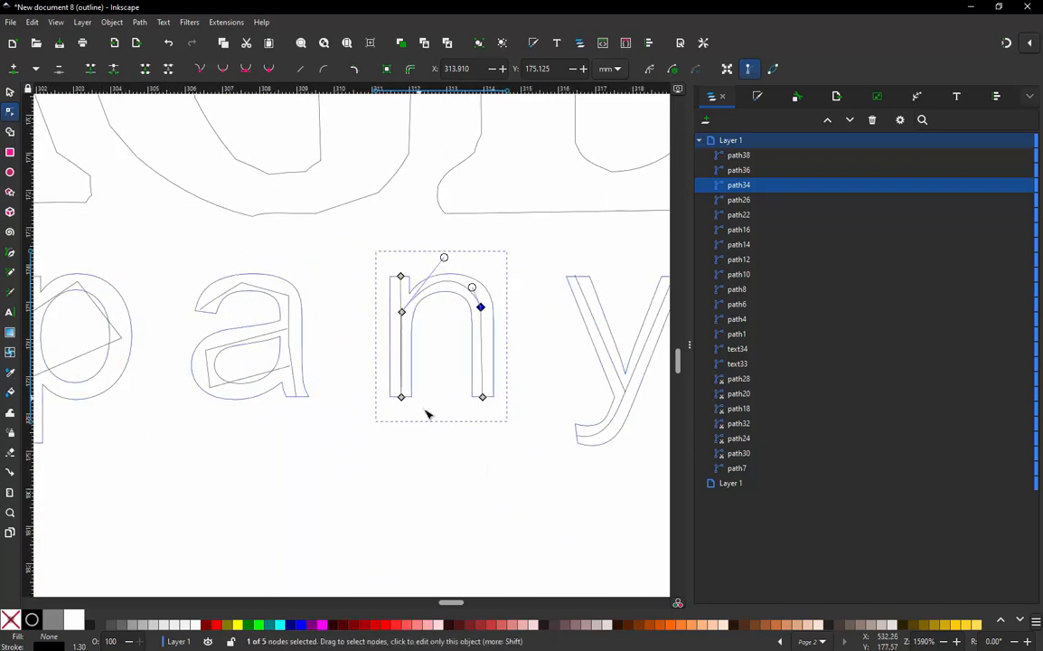
left_click(267, 291)
scroll(269, 300, "up", 2)
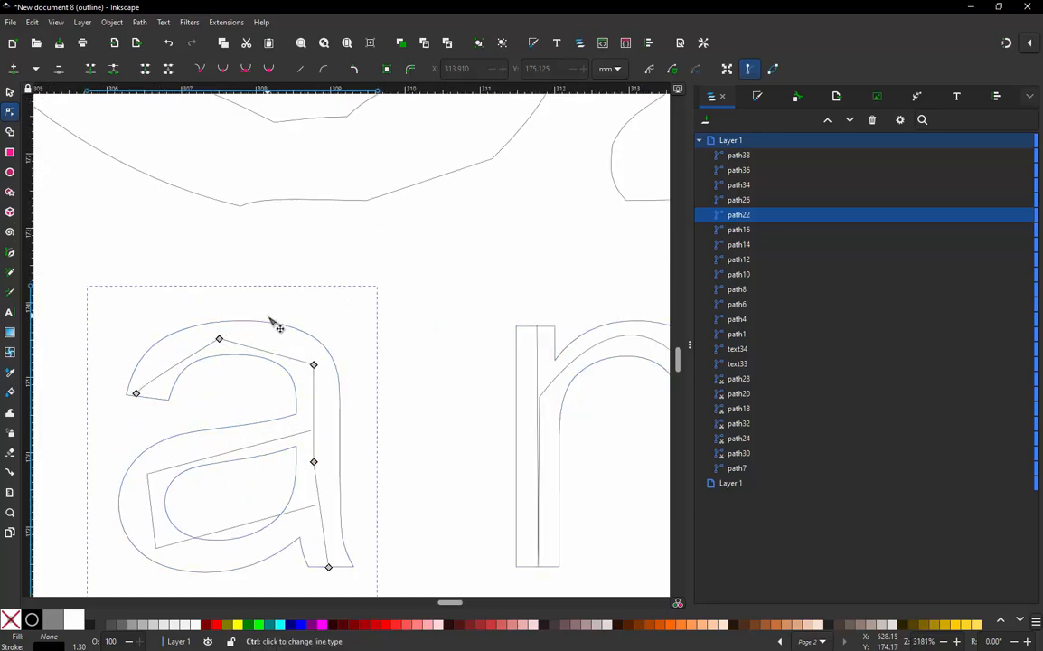
- Remove the left stem from the "n" arch path by deleting its nodes at the foot and top of that stem
left_click(541, 398)
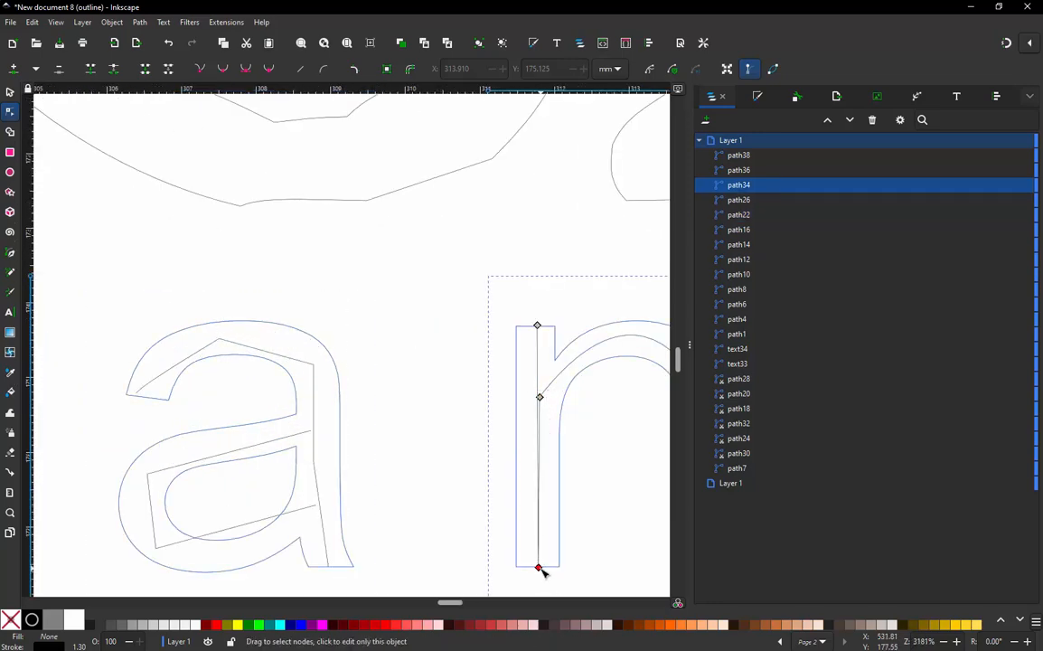
left_click(539, 569)
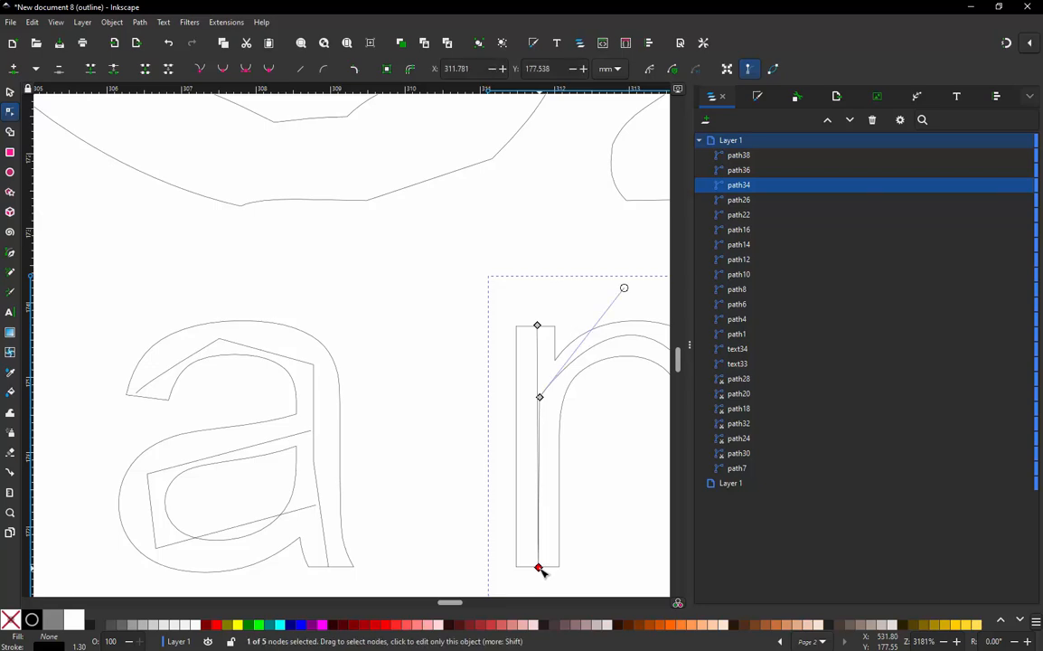
right_click(538, 569)
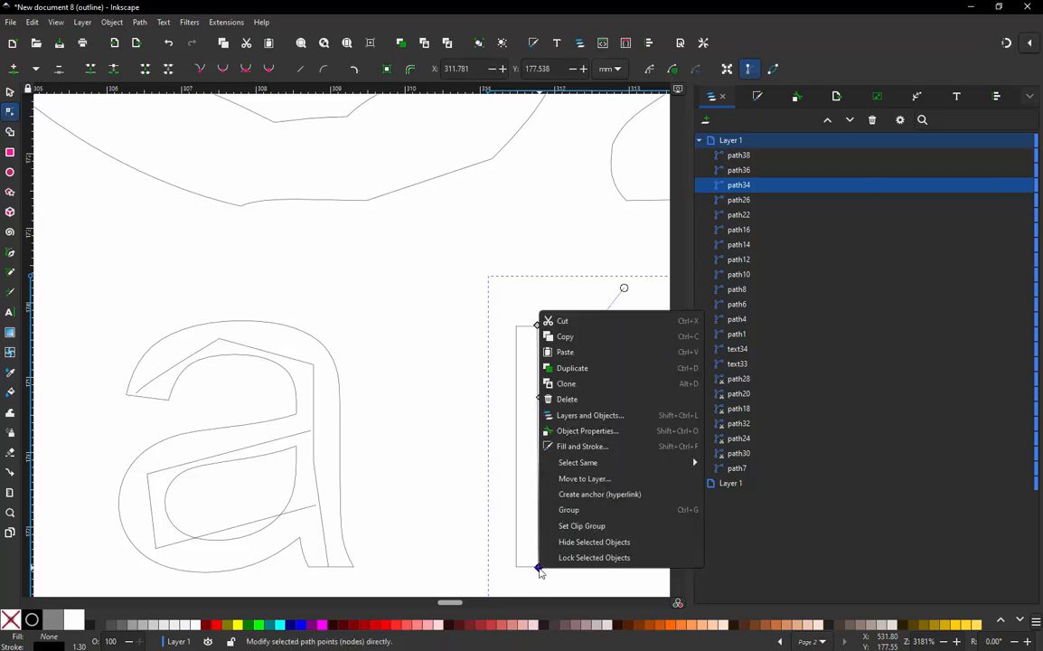
left_click(112, 71)
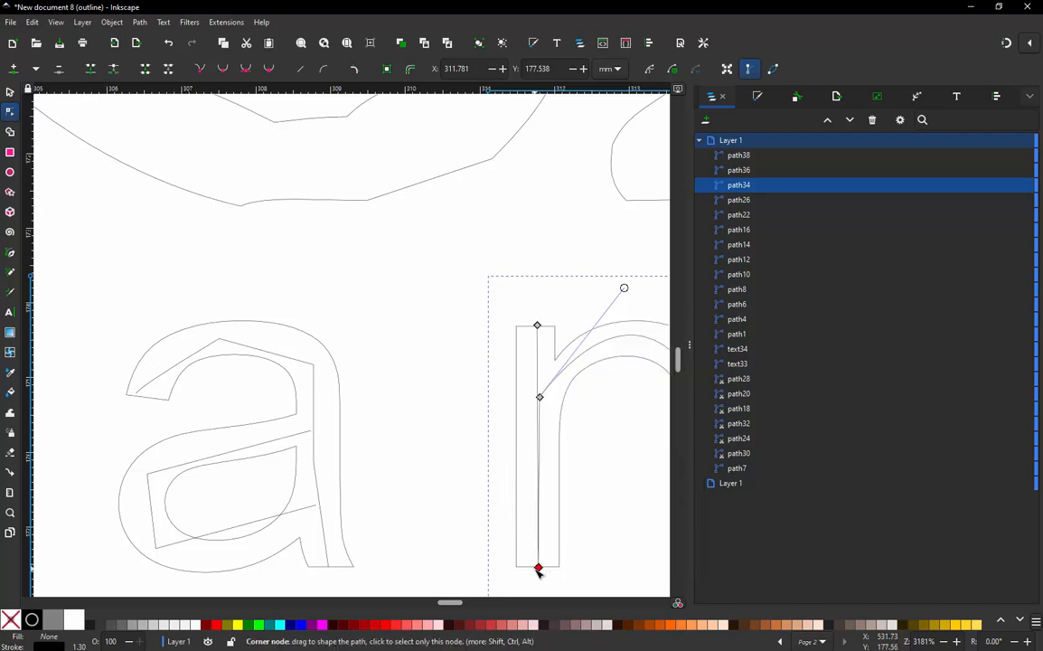
left_click(538, 568)
key("Delete")
mouse_move(539, 398)
left_mouse_down()
mouse_move(573, 384)
mouse_move(547, 383)
left_mouse_up()
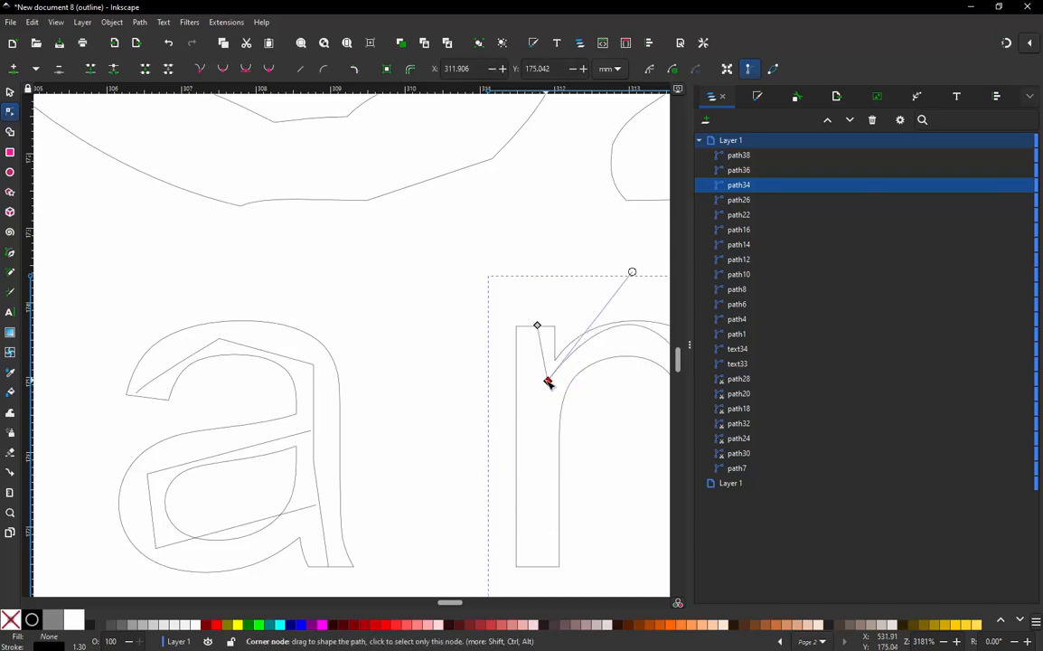
key("ctrl+z")
left_click(536, 326)
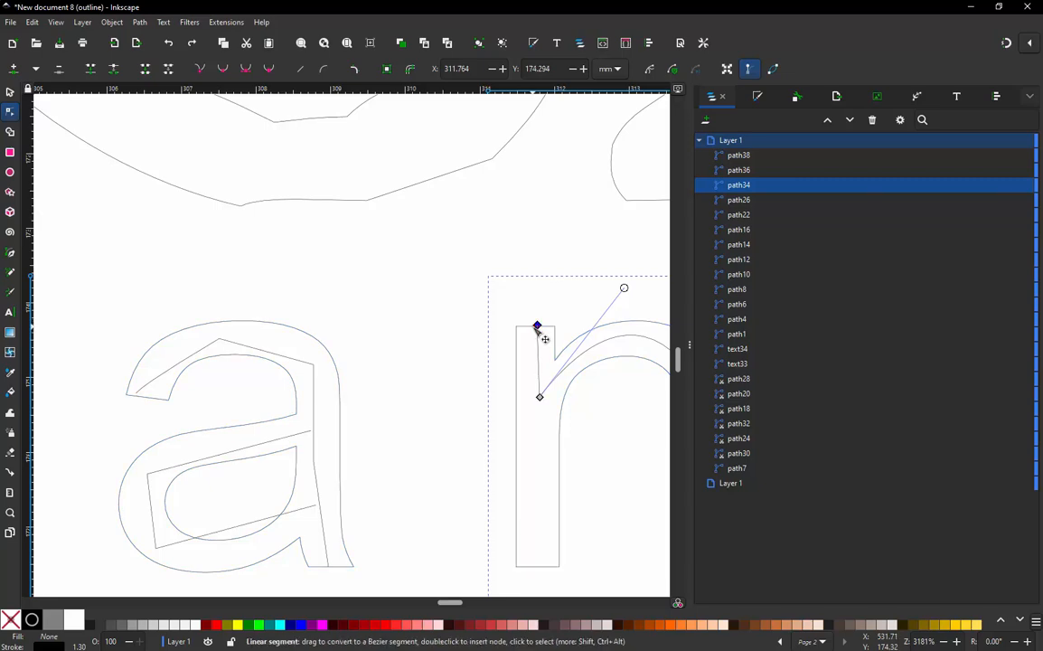
key("Delete")
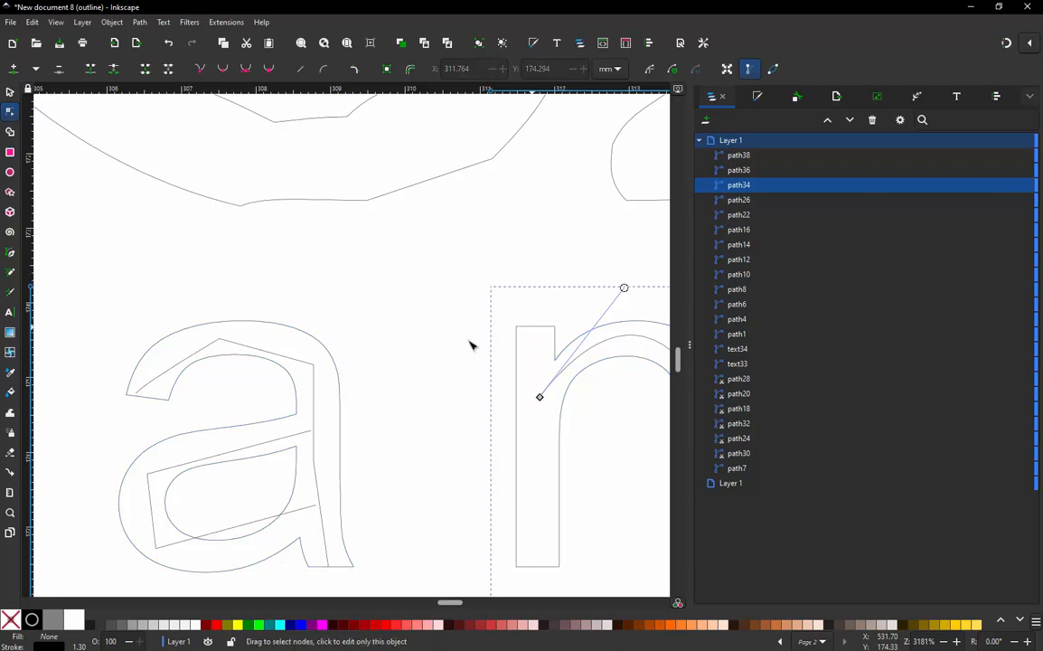
- Draw a separate straight path down the middle of the "n"'s left stem, from its top to its foot
left_click(11, 254)
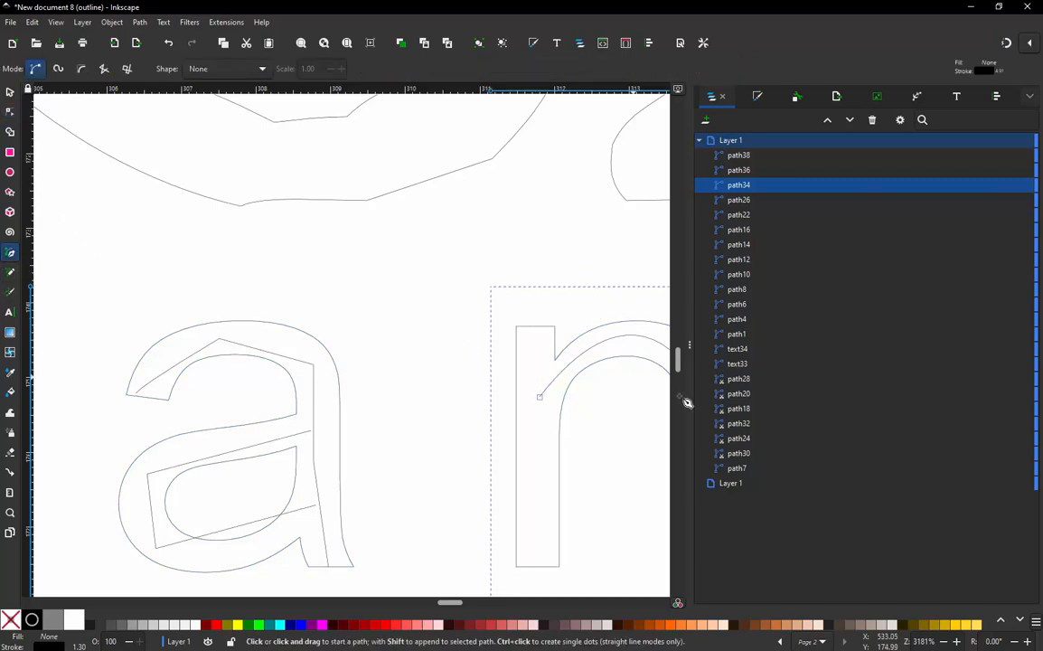
left_click(534, 326)
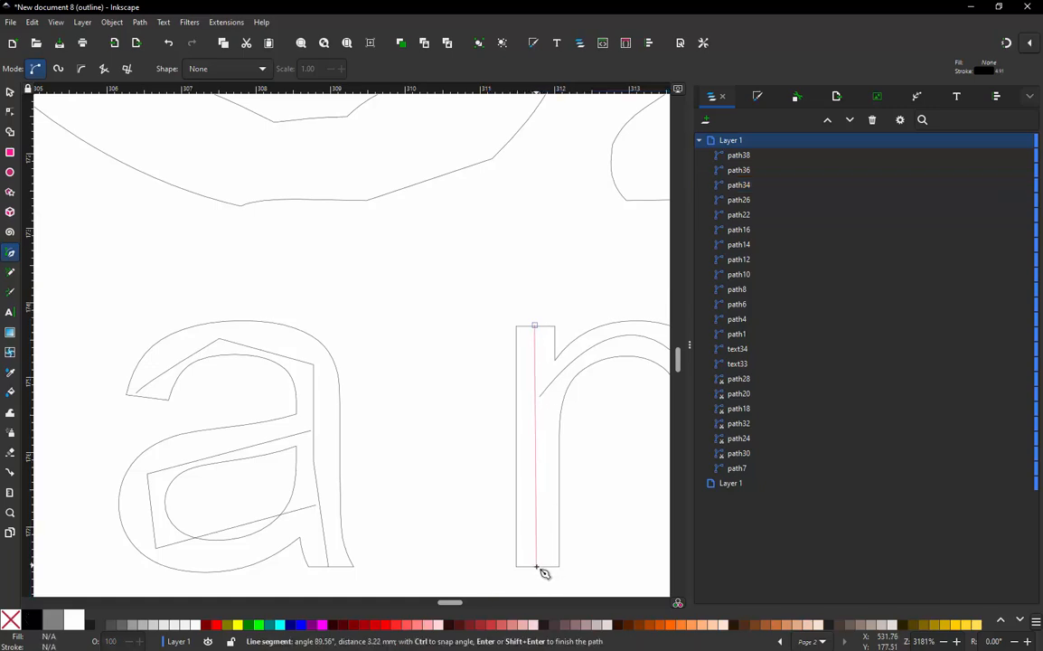
double_click(537, 566)
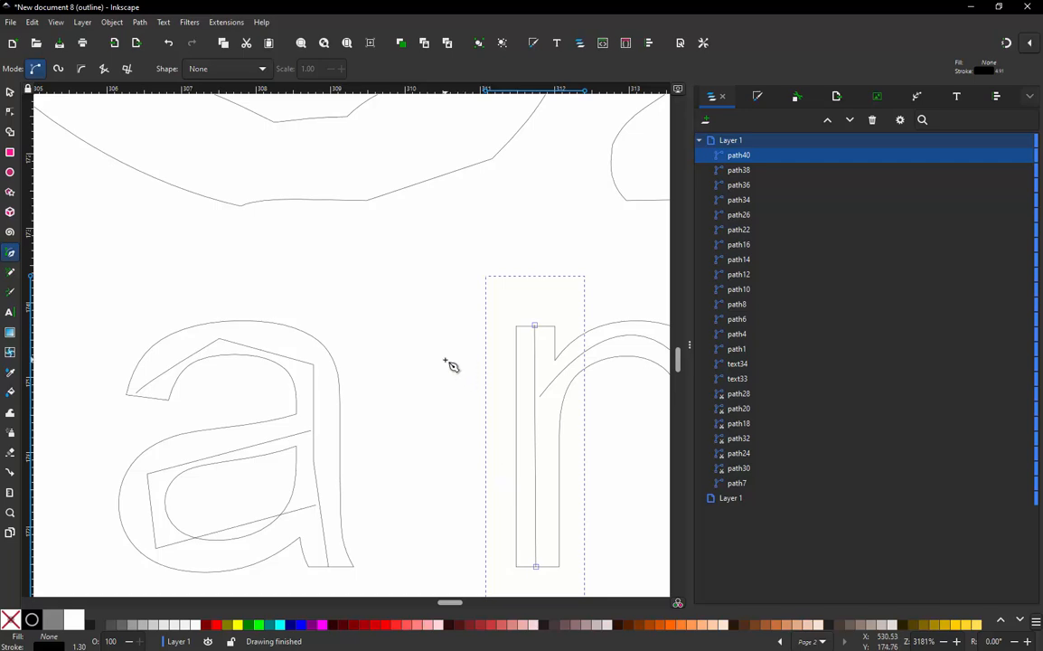
- Bend the two top segments of the "a" path into curves along the middle of the letter's arch
scroll(449, 365, "down", 4)
scroll(447, 366, "down", 1)
scroll(272, 303, "up", 2)
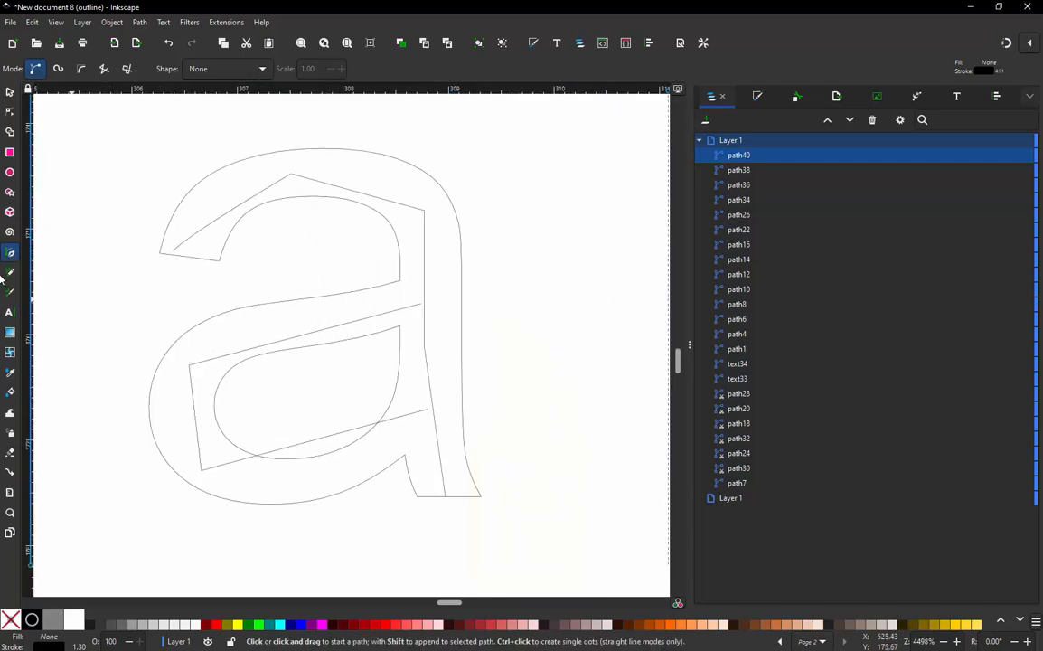
left_click(9, 111)
left_click(361, 193)
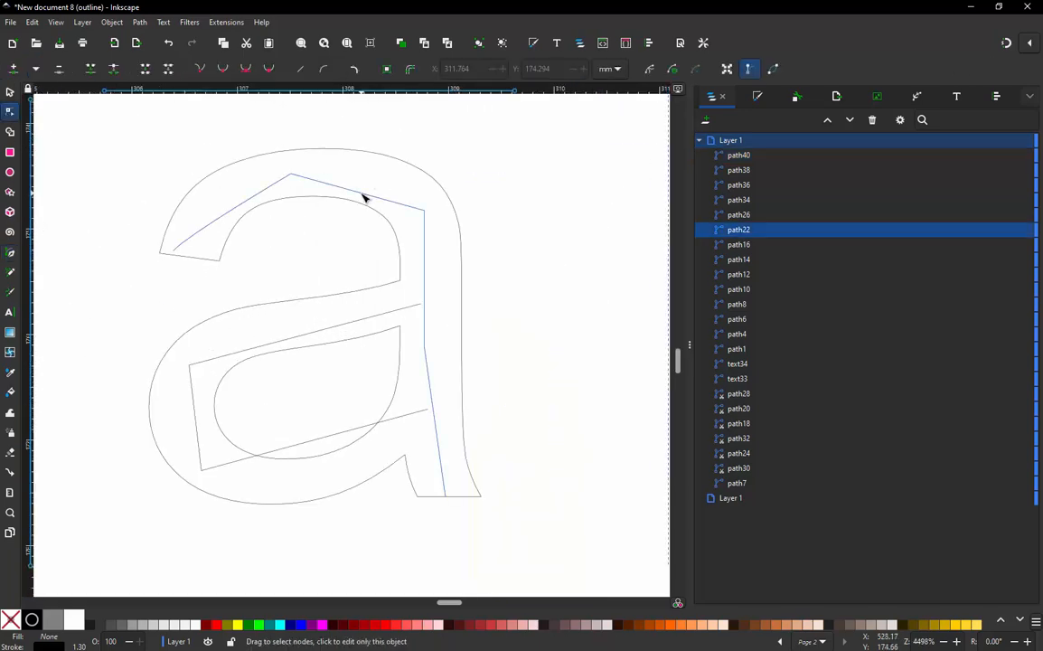
left_click_drag(359, 193, 372, 177)
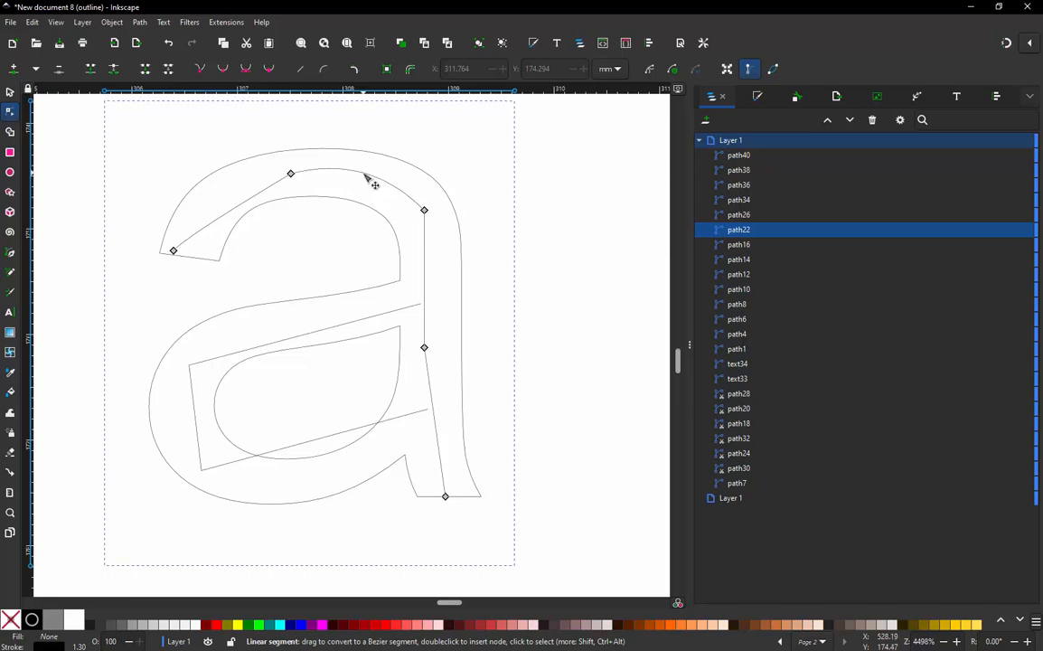
left_click(235, 207)
mouse_move(236, 208)
left_mouse_down()
mouse_move(226, 209)
mouse_move(233, 196)
left_mouse_up()
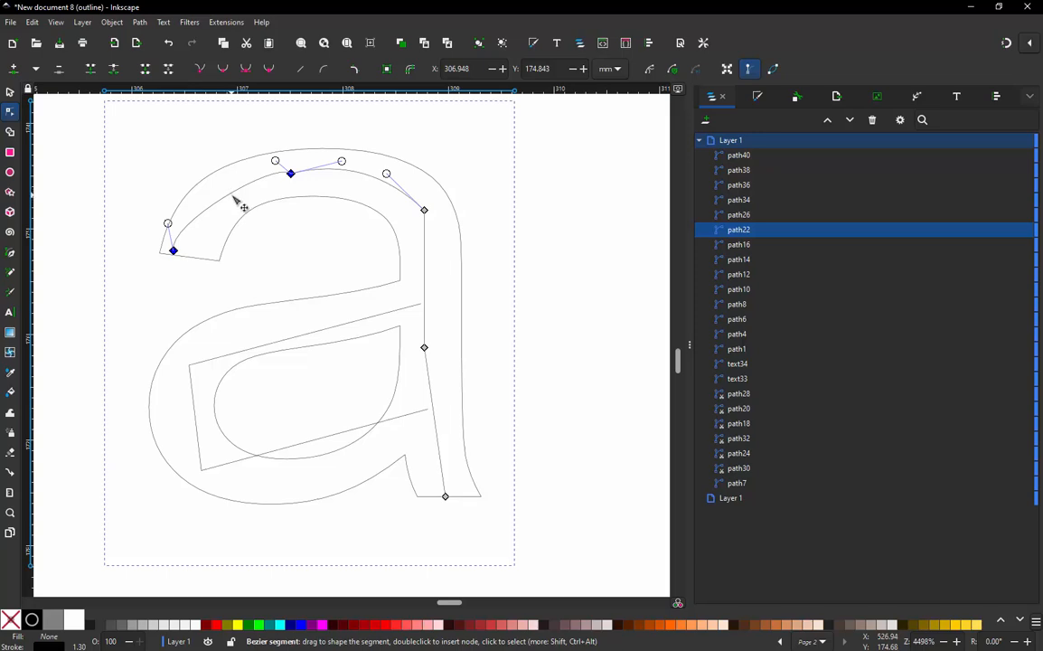
key("ctrl+z")
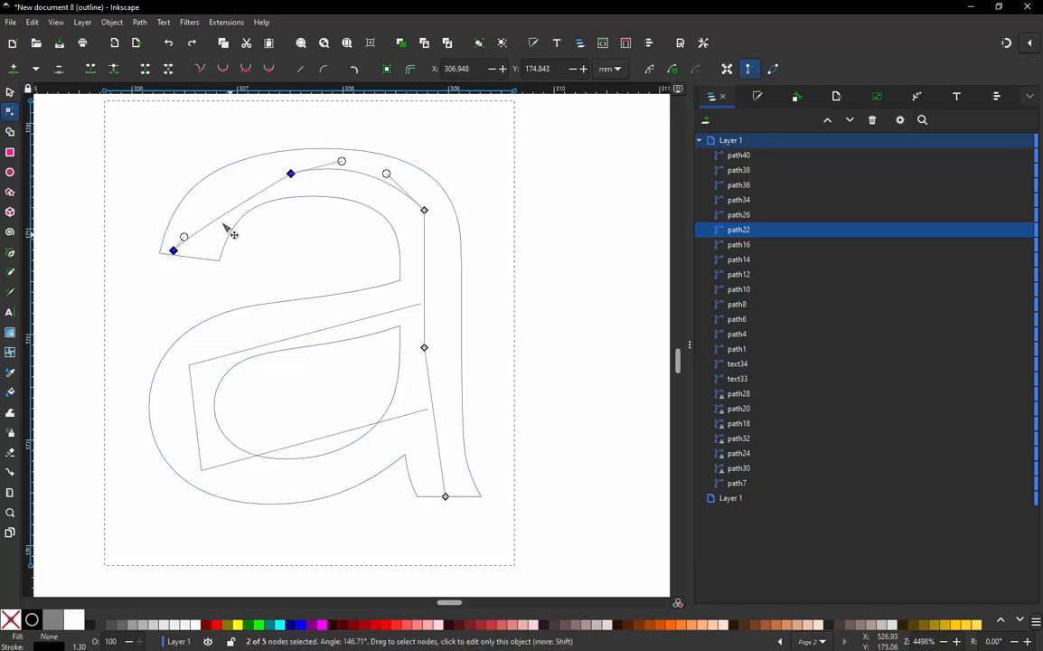
left_click_drag(226, 215, 260, 193)
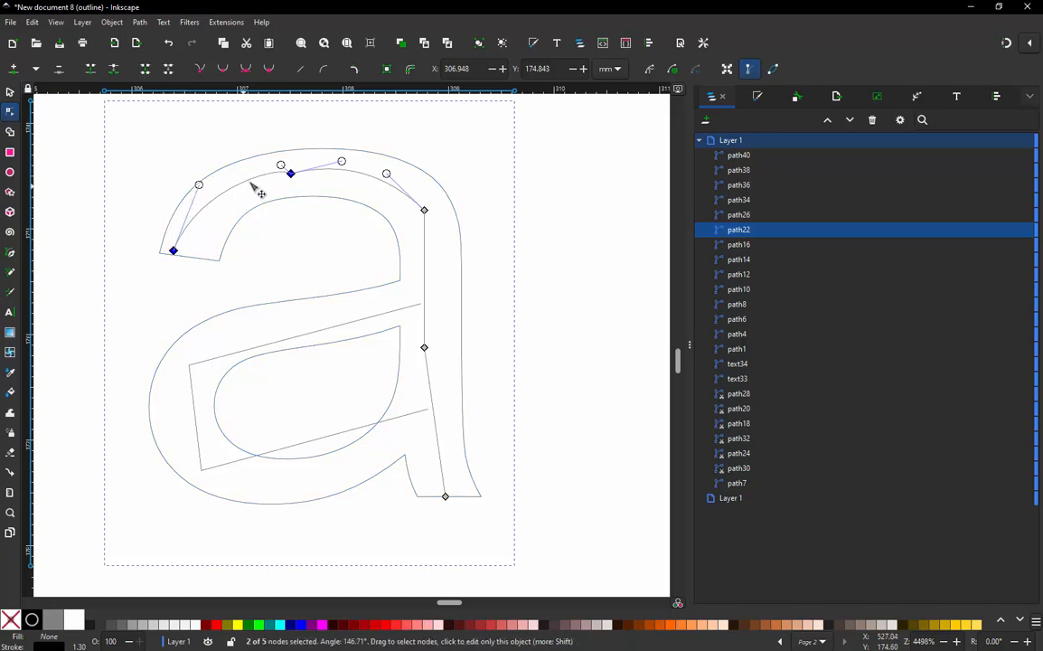
- Delete the middle node at the top of the "a" path's arch
left_click(290, 174)
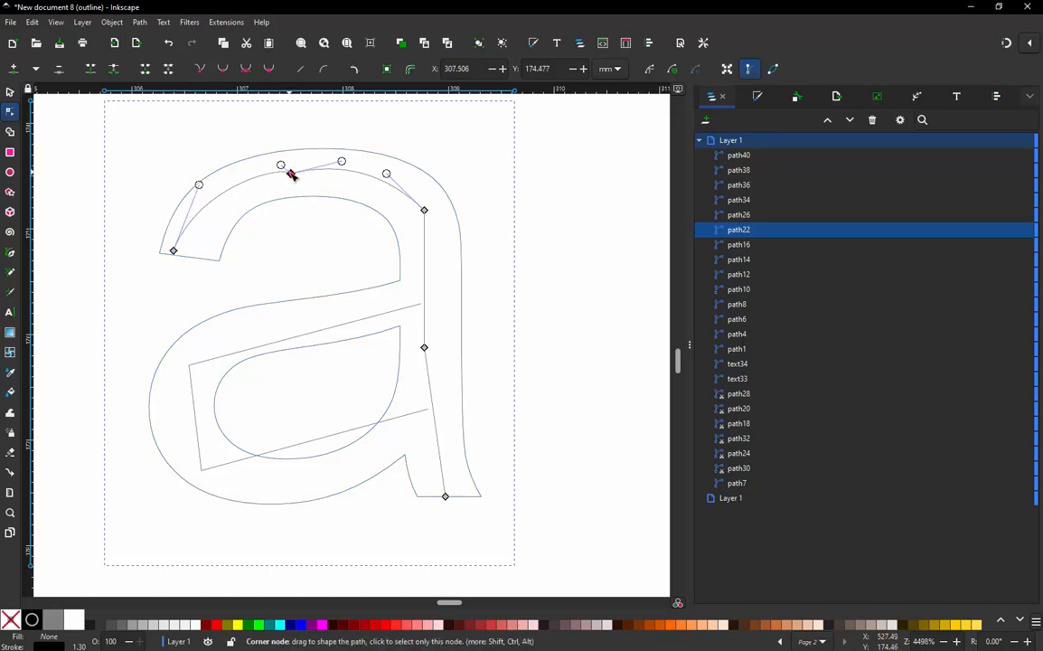
key("Delete")
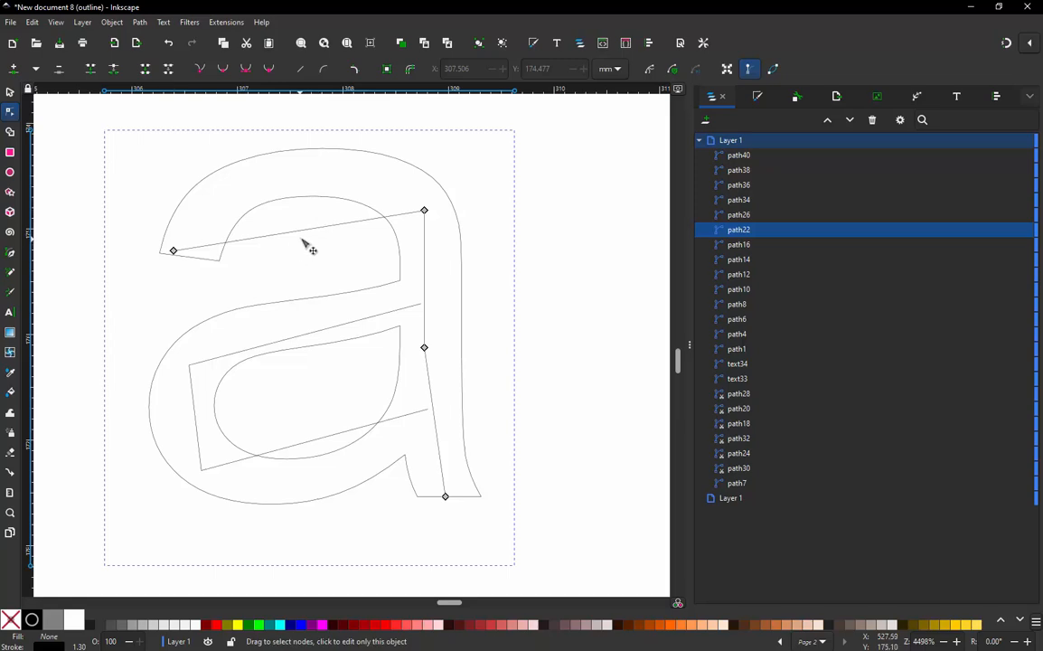
- Curve the "a" path's top arch and the three segments of its bowl path along the middle of the letter's strokes
left_click_drag(271, 197, 385, 137)
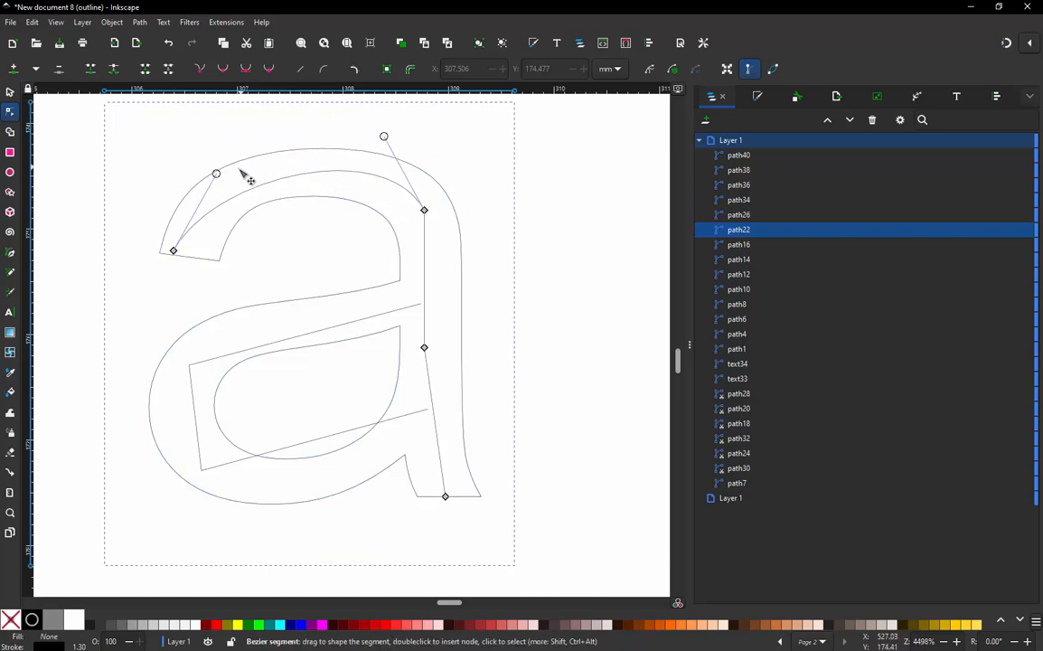
left_click_drag(217, 172, 206, 159)
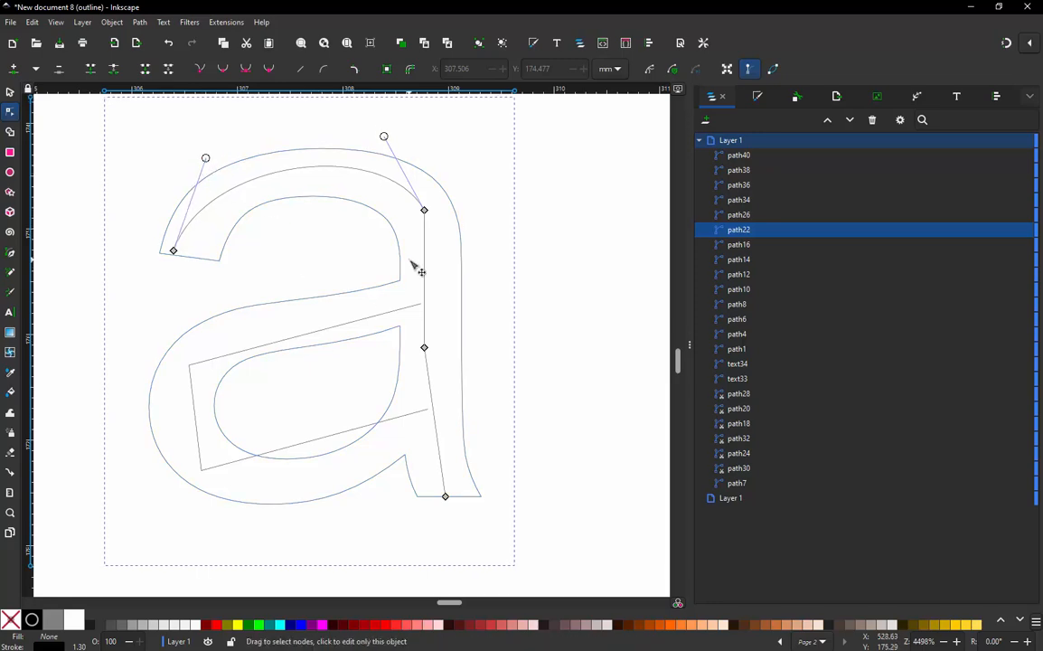
left_click(197, 425)
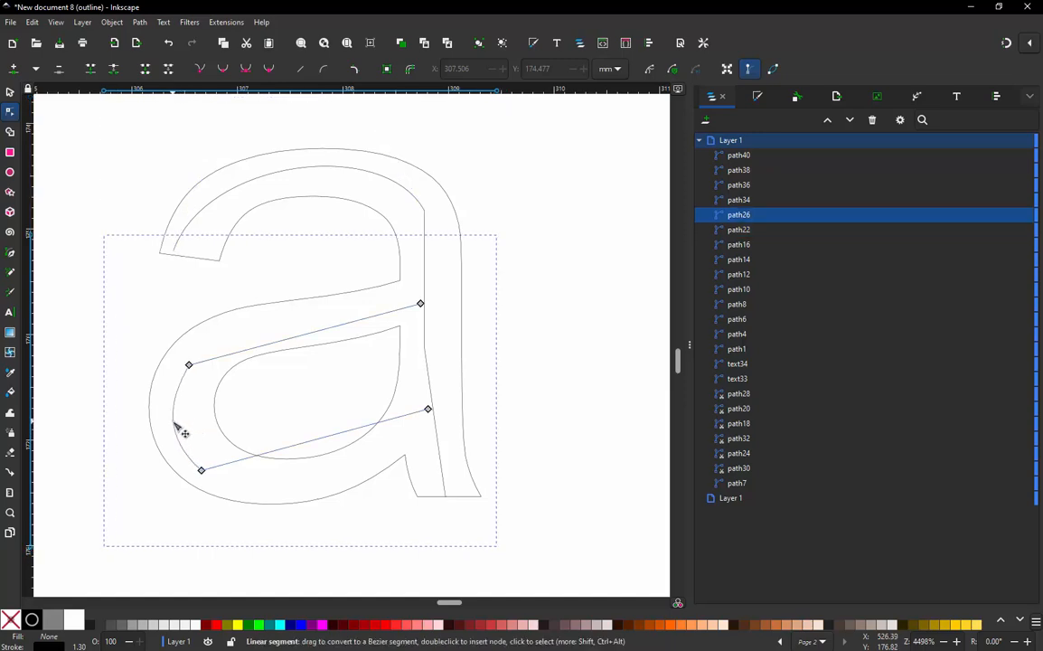
left_click_drag(324, 440, 330, 479)
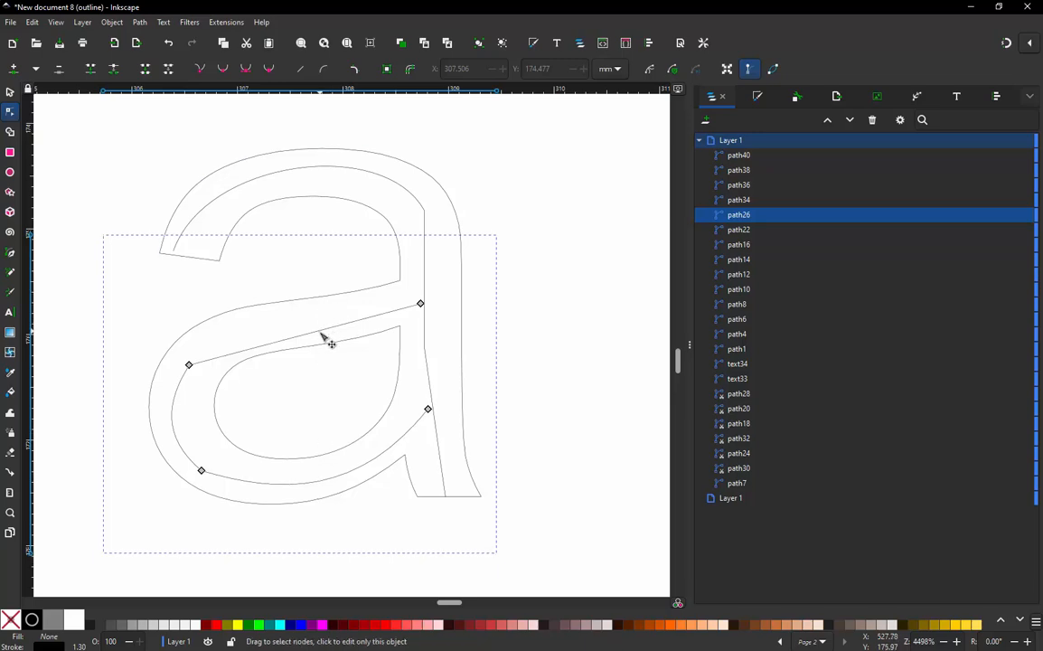
left_click_drag(321, 336, 304, 328)
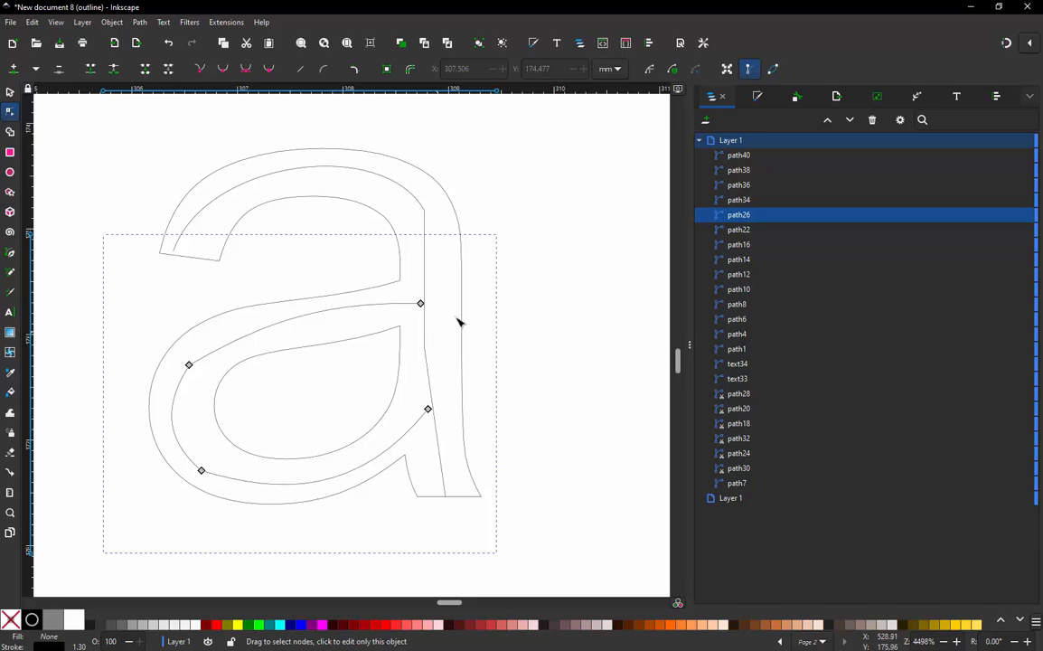
- Bend the lower, upper-right and upper-left segments of the "p" bowl path to follow the middle of the letter's bowl
scroll(459, 322, "down", 2, "ctrl")
left_click(167, 343)
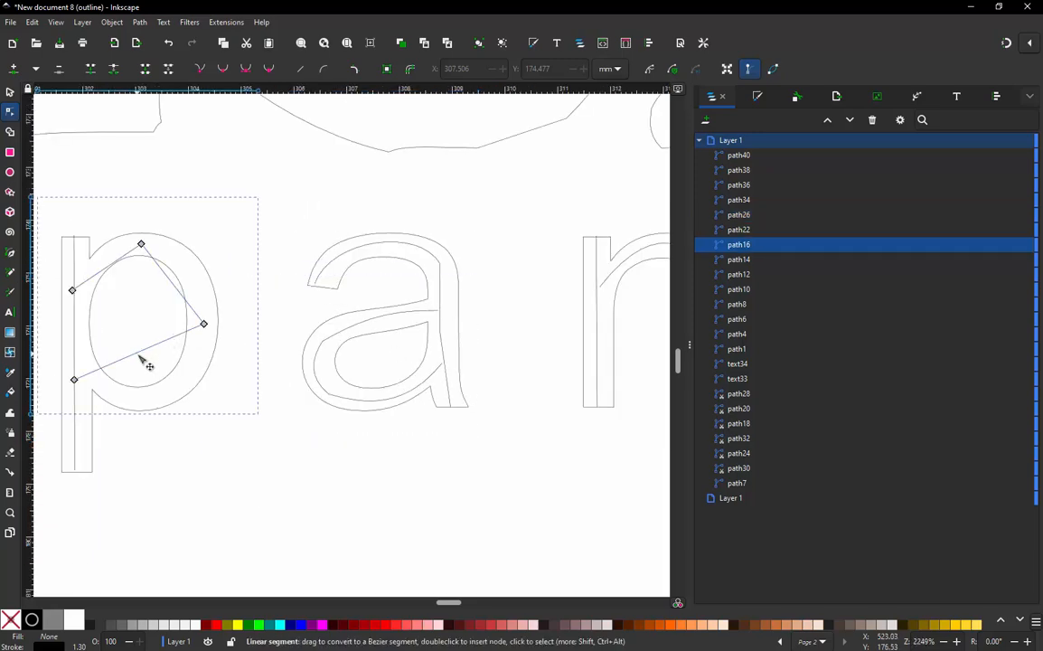
left_click_drag(140, 364, 179, 398)
left_click_drag(174, 283, 195, 281)
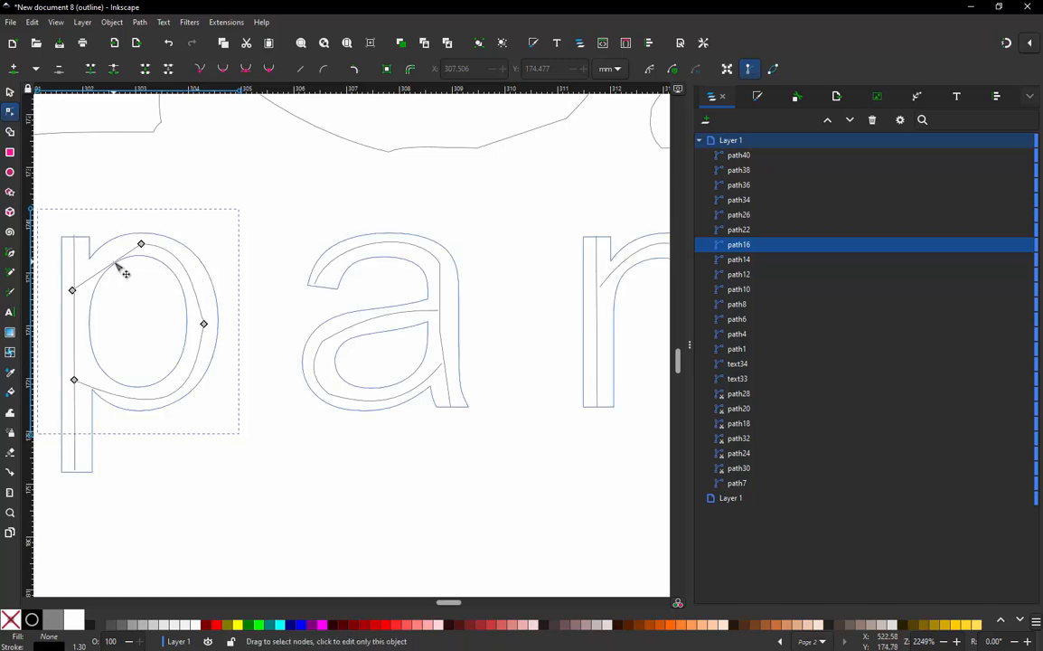
left_click_drag(121, 261, 107, 262)
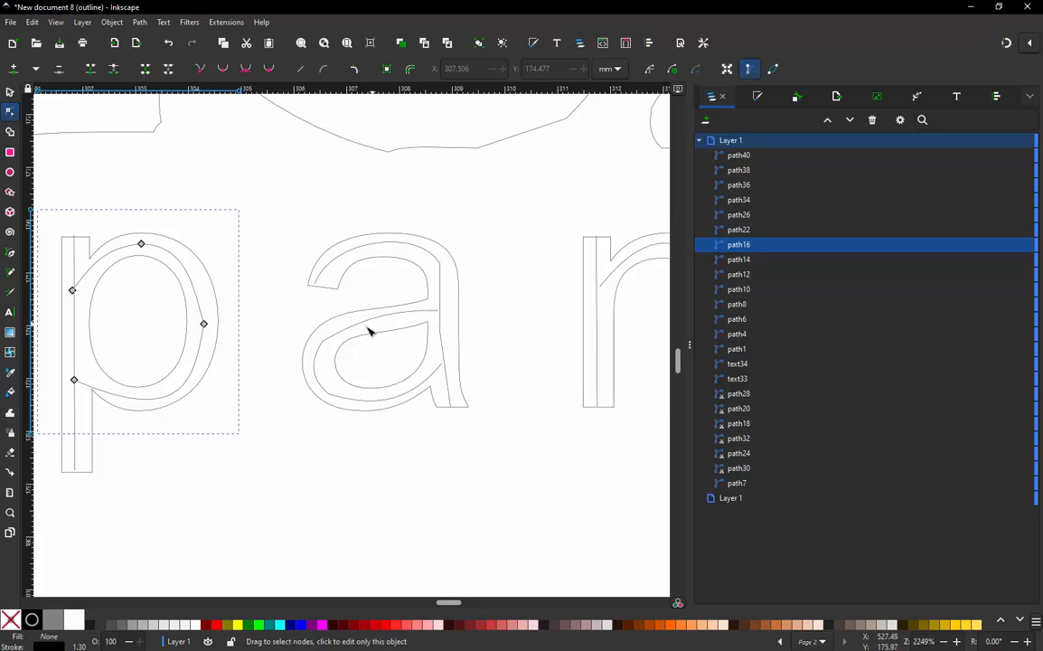
- Bend the top segments of the two "m" arch paths into curves along the middle of the letter's arches
scroll(361, 331, "down", 3)
scroll(156, 326, "up", 3)
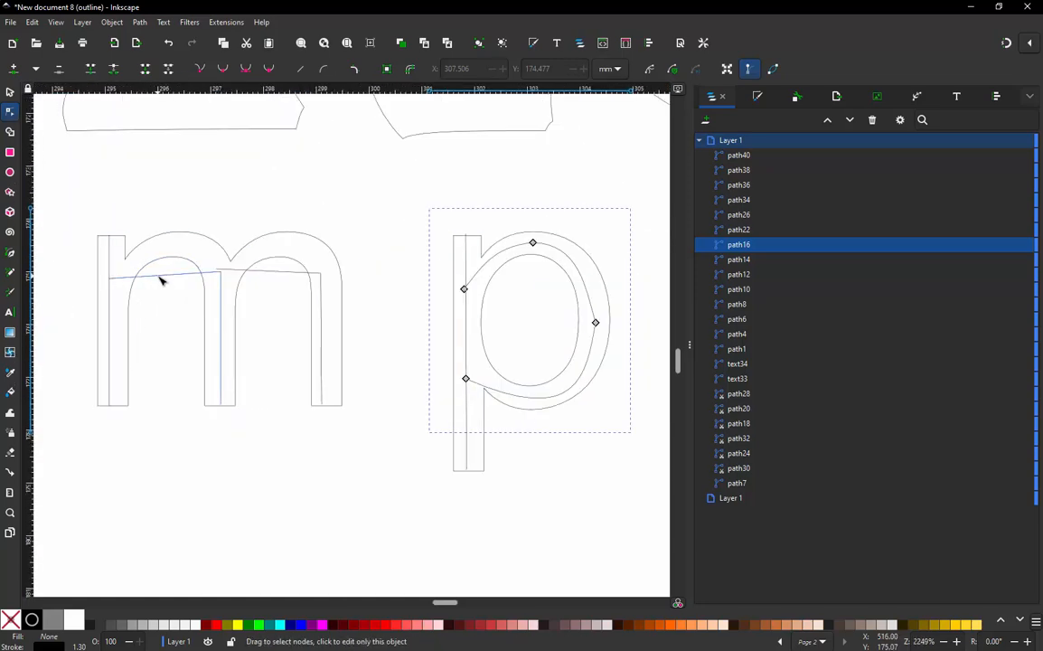
left_click(158, 276)
left_click_drag(163, 274, 178, 258)
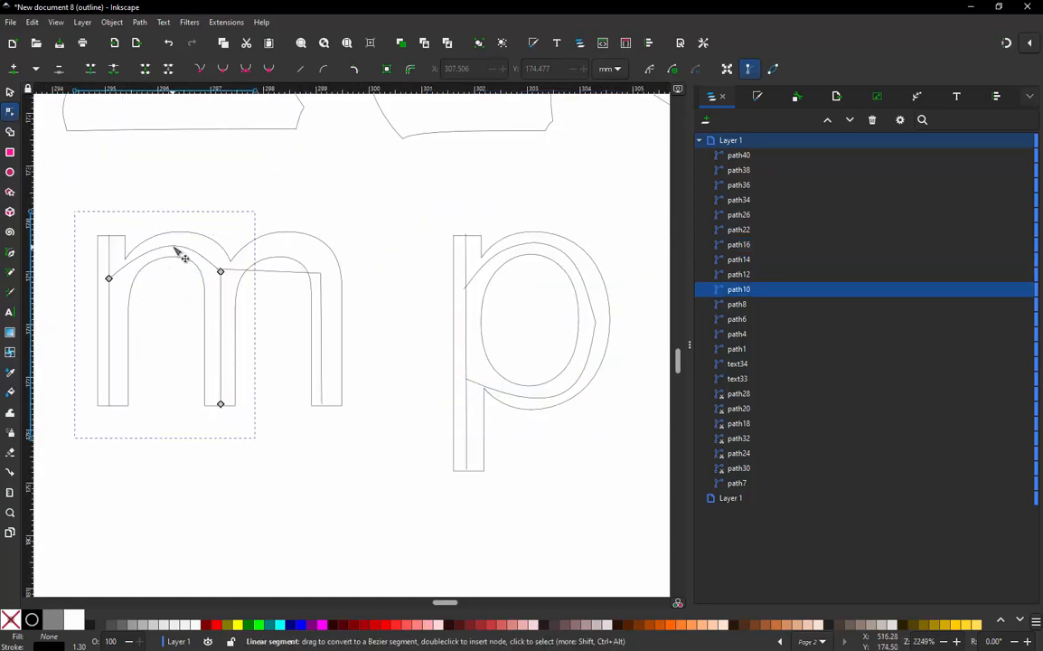
left_click(280, 275)
left_click_drag(280, 275, 275, 244)
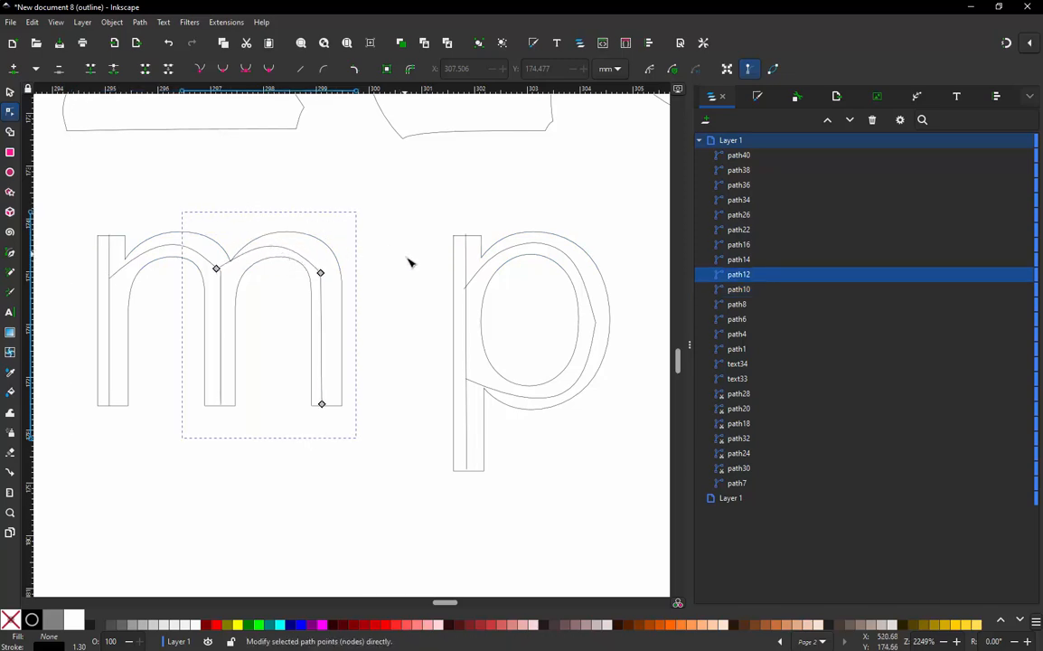
- Delete the original text outlines around the "company" centreline paths, both the "ompany" text and the separate "c"
scroll(406, 262, "down", 3)
scroll(166, 295, "down", 1)
key("s")
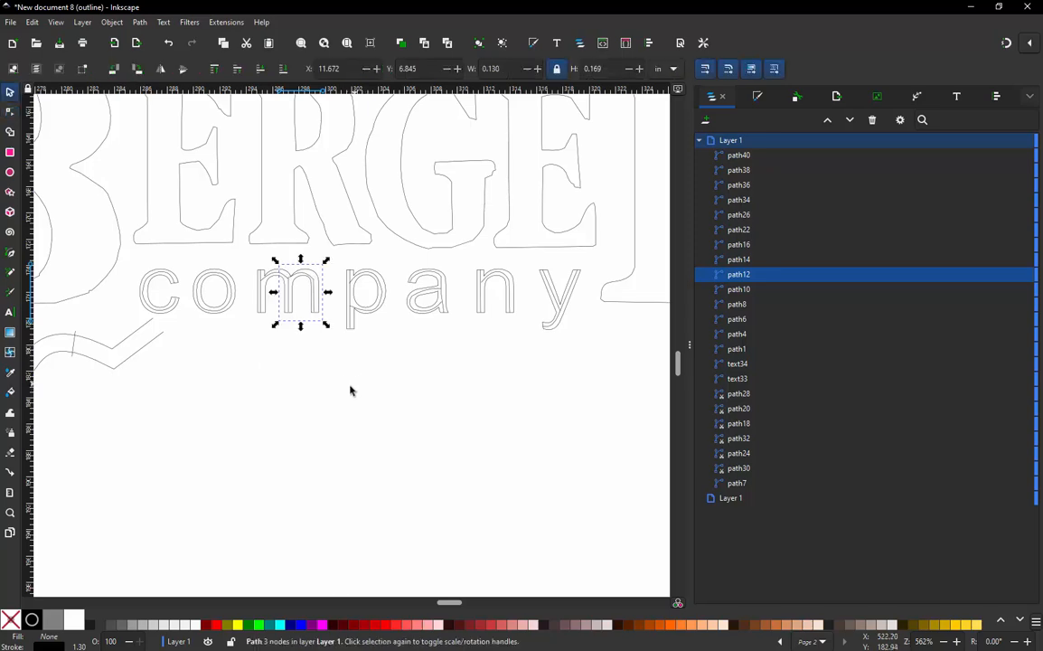
left_click(354, 331)
left_click(353, 326)
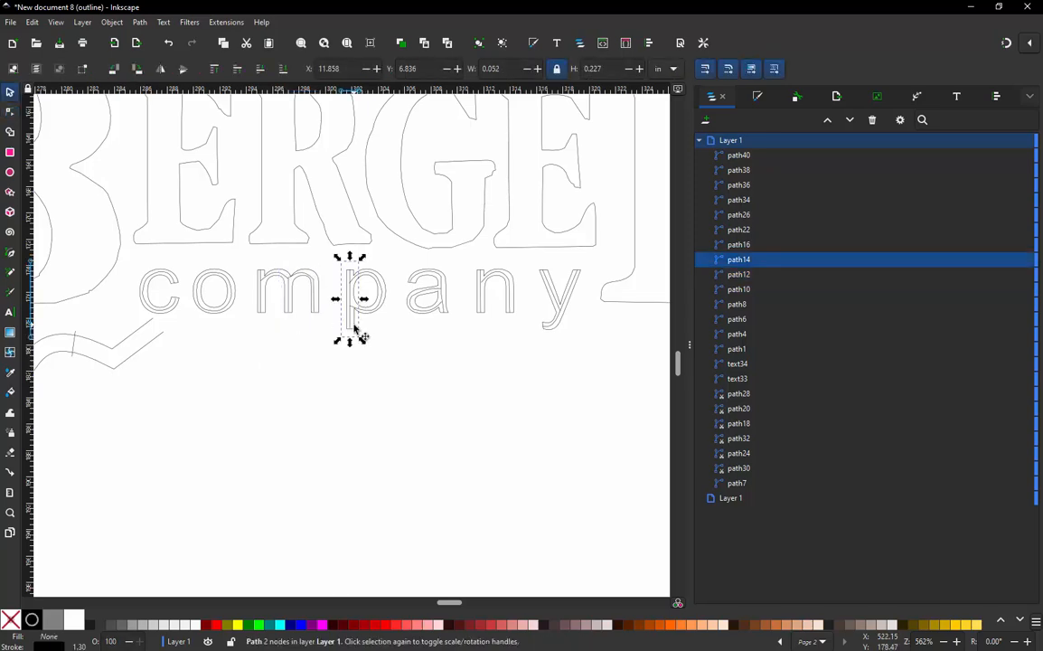
left_click(380, 352)
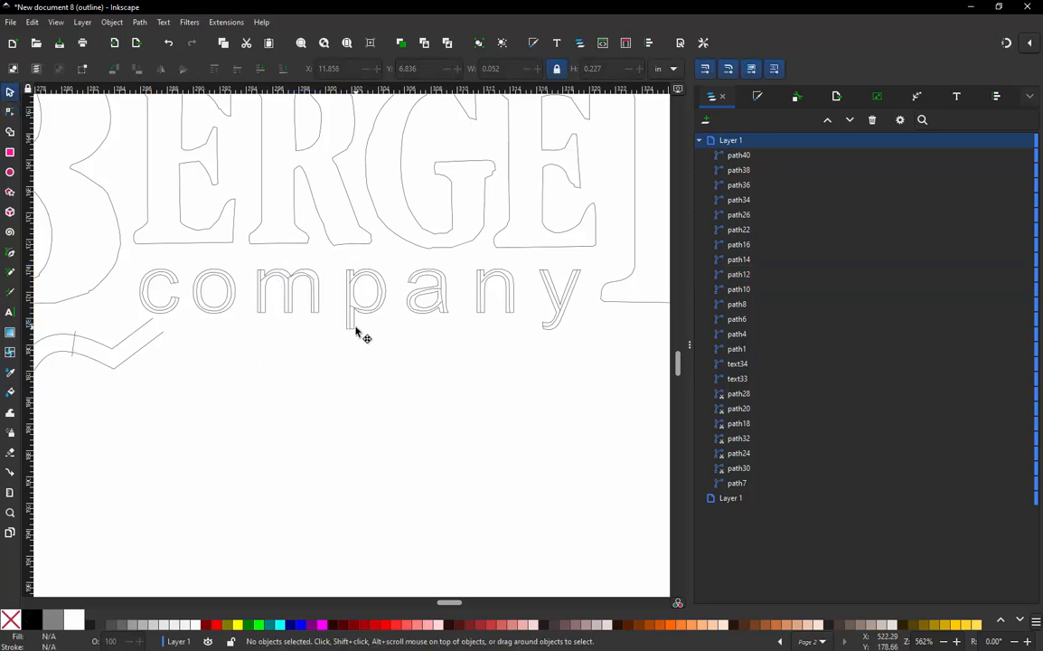
left_click(355, 332)
key("Delete")
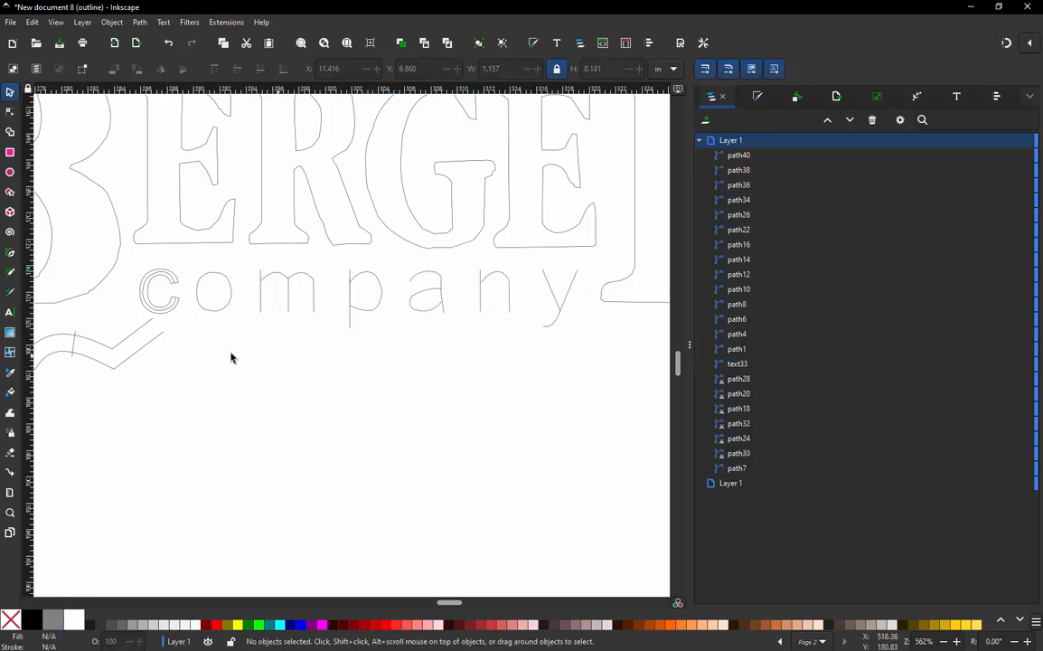
left_click(178, 314)
key("Delete")
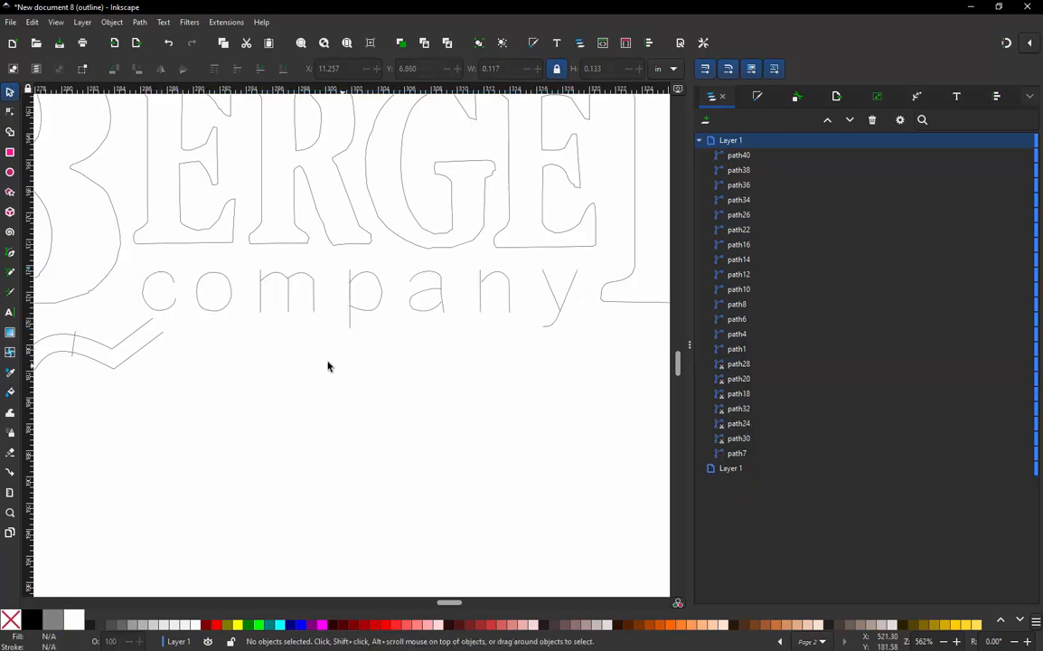
- Set the stroke width of all the "company" centreline paths to 1 mm
left_click_drag(113, 228, 610, 384)
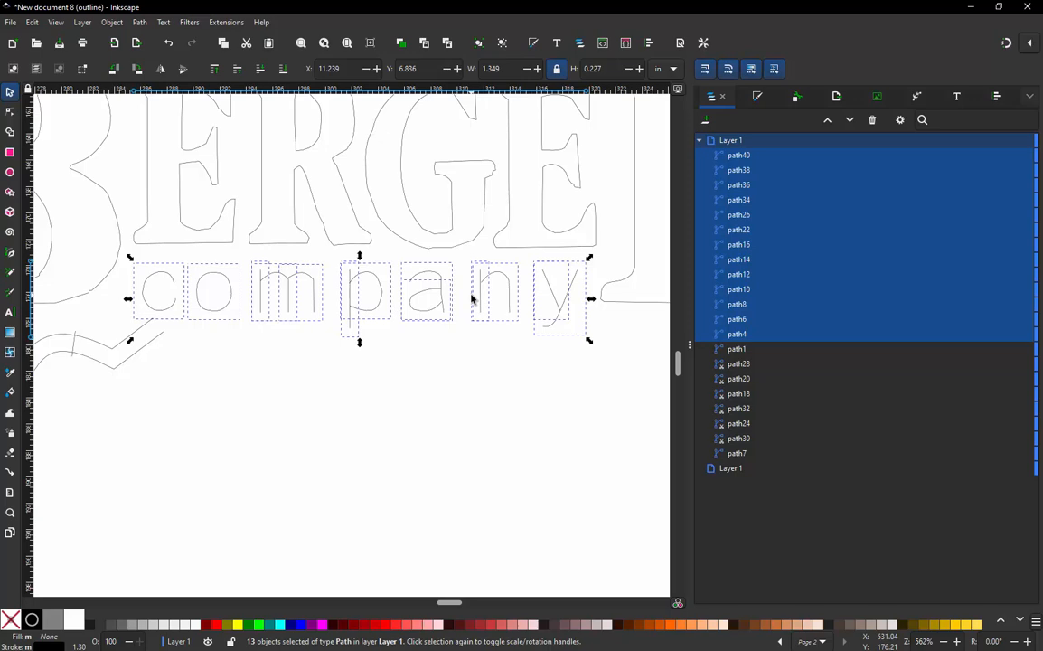
left_click(756, 96)
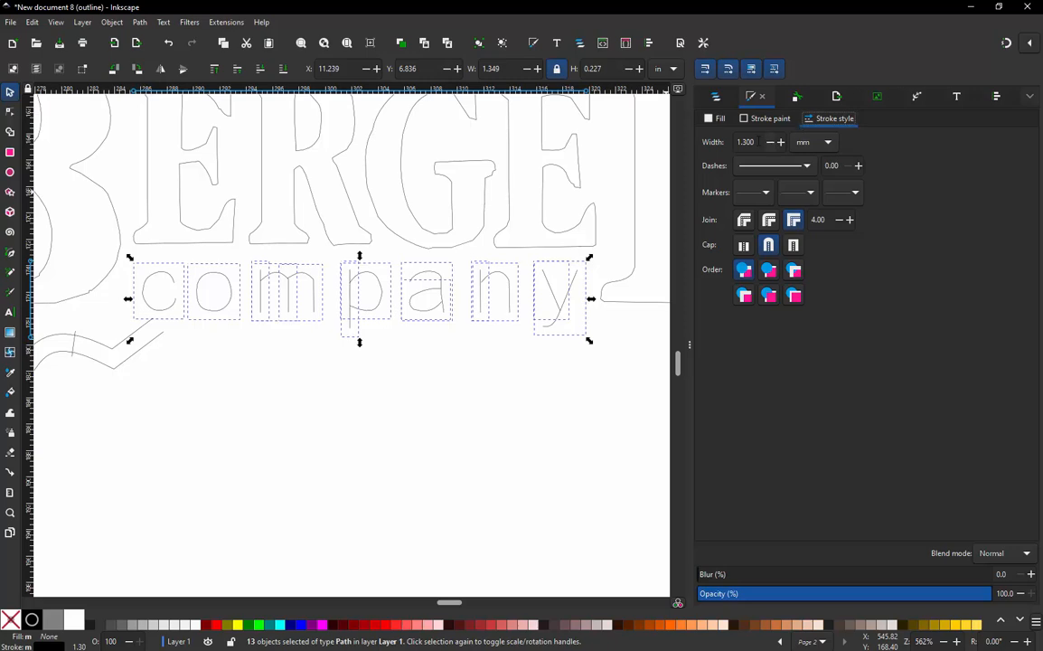
scroll(486, 413, "down", 3)
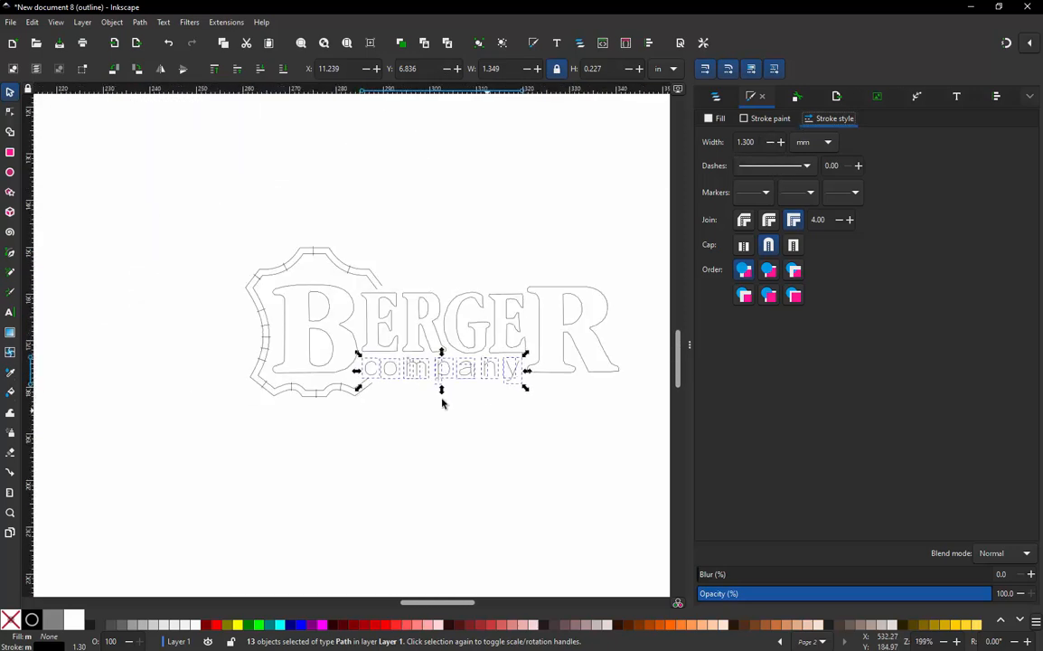
scroll(367, 280, "up", 2)
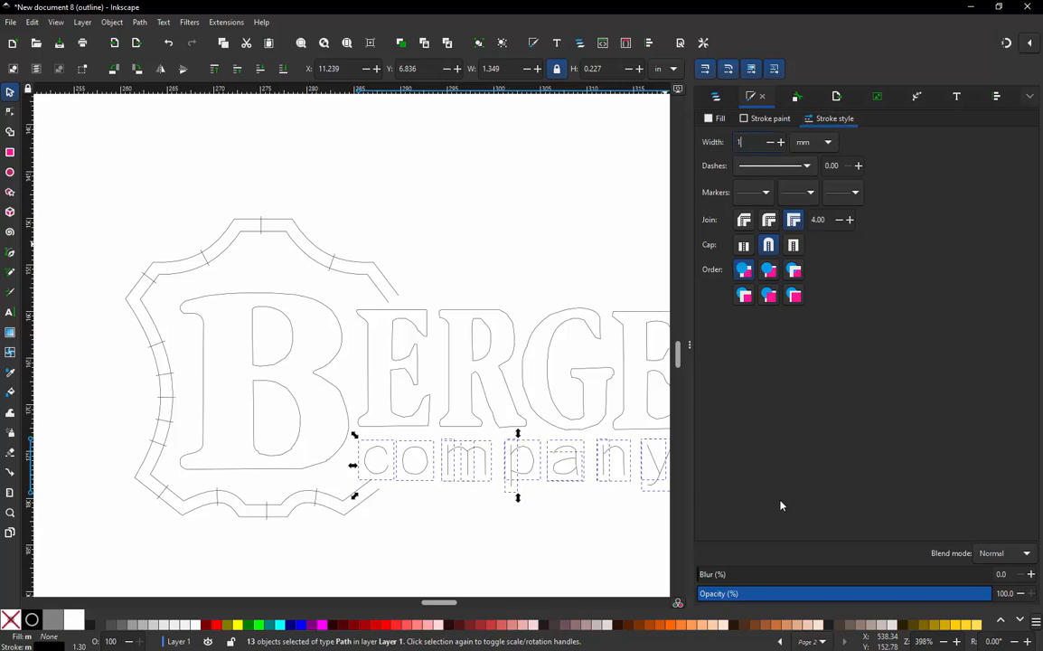
key("Return")
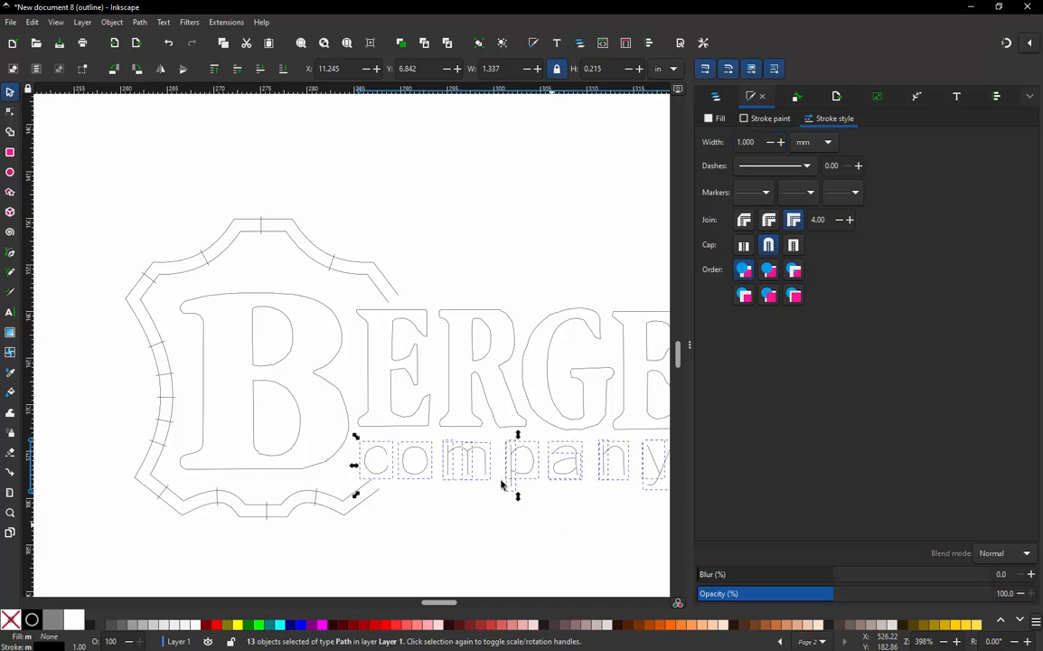
key("Escape")
- Convert all the "company" centreline paths to satin columns with Ink/Stitch's Convert Line to Satin
scroll(322, 408, "down", 1)
scroll(519, 503, "up", 2)
left_click_drag(630, 461, 164, 365)
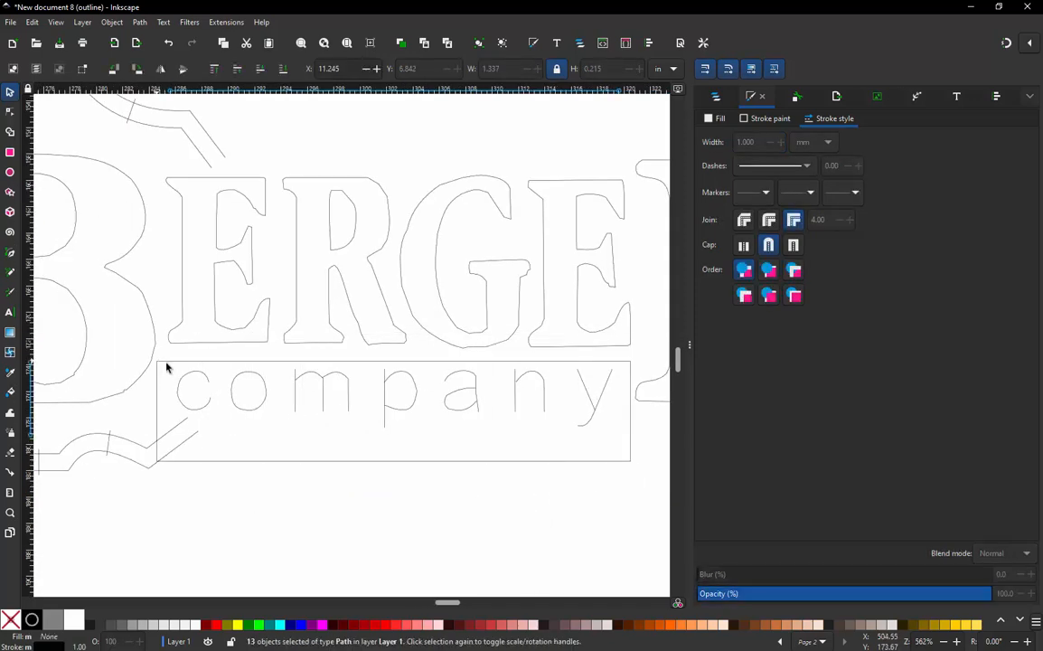
left_click(226, 22)
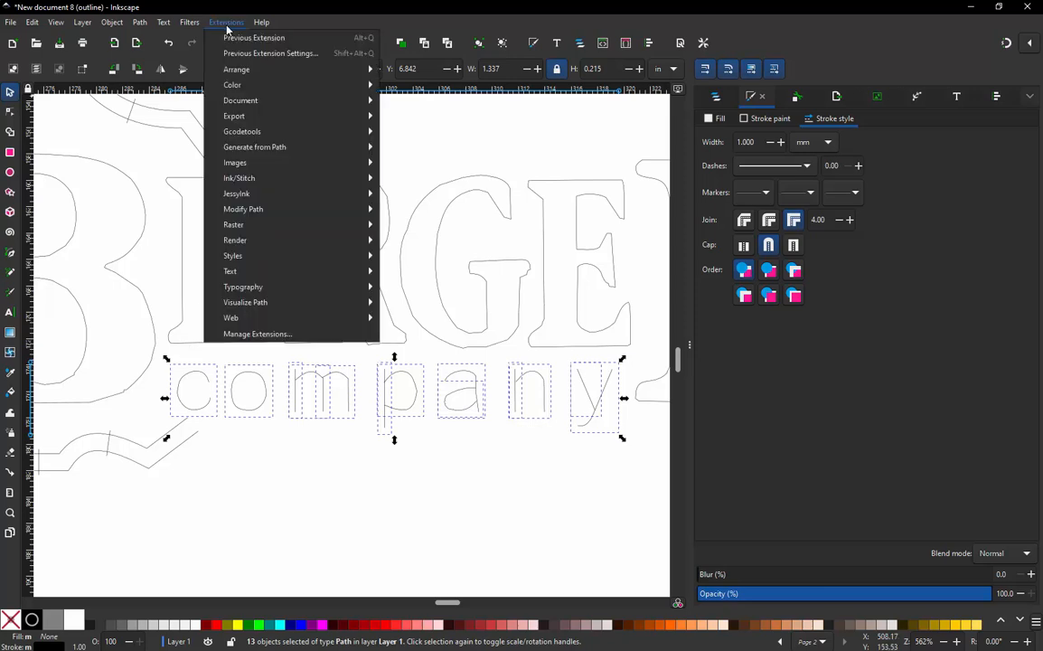
mouse_move(299, 178)
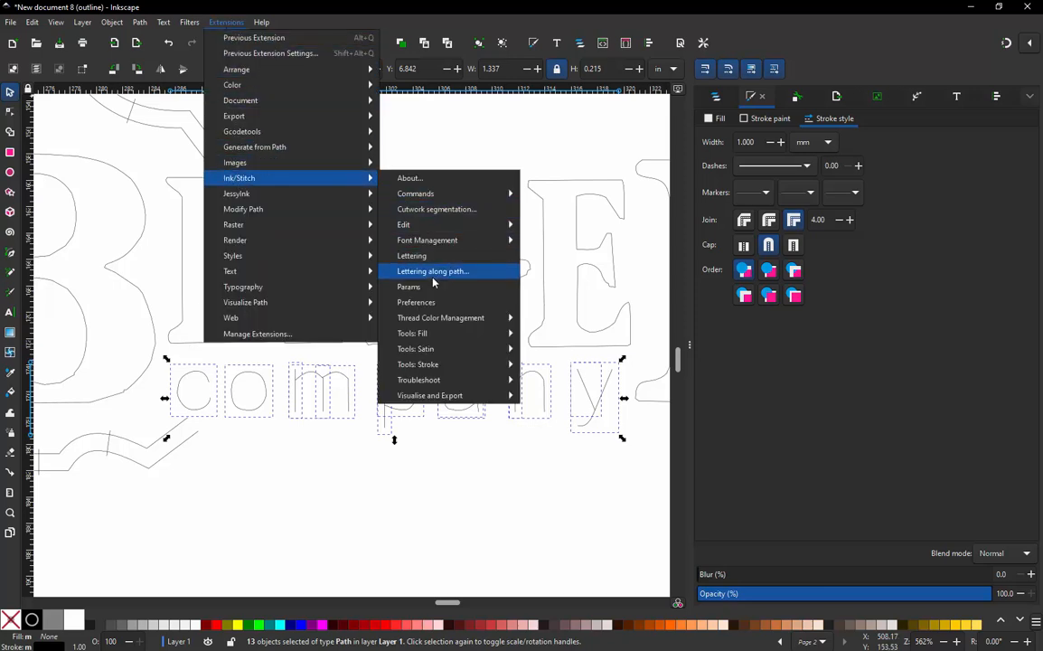
mouse_move(434, 349)
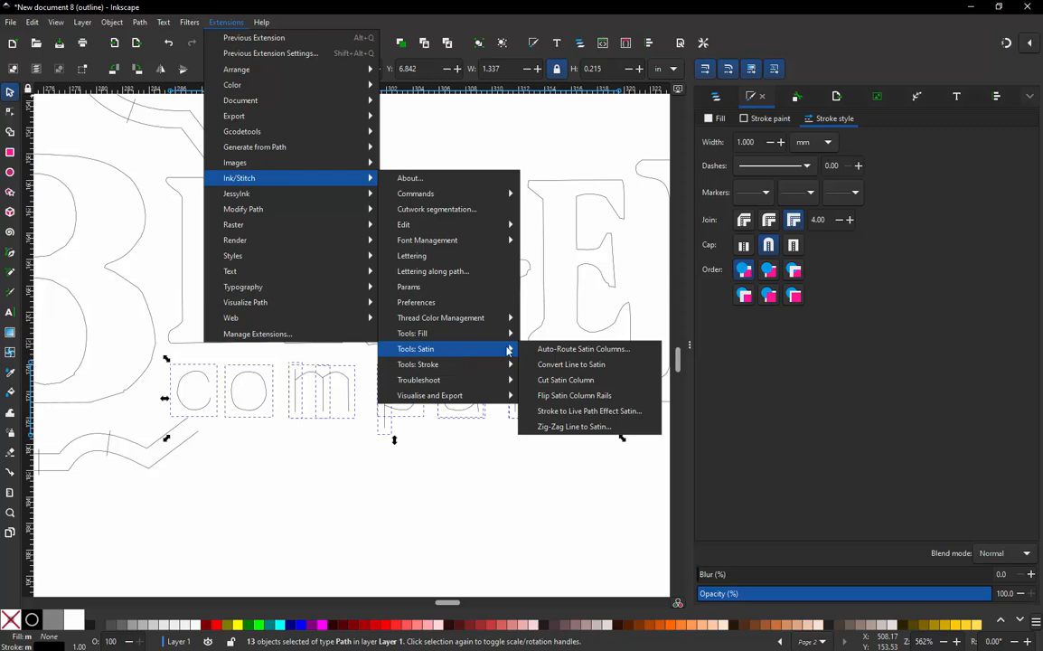
left_click(579, 370)
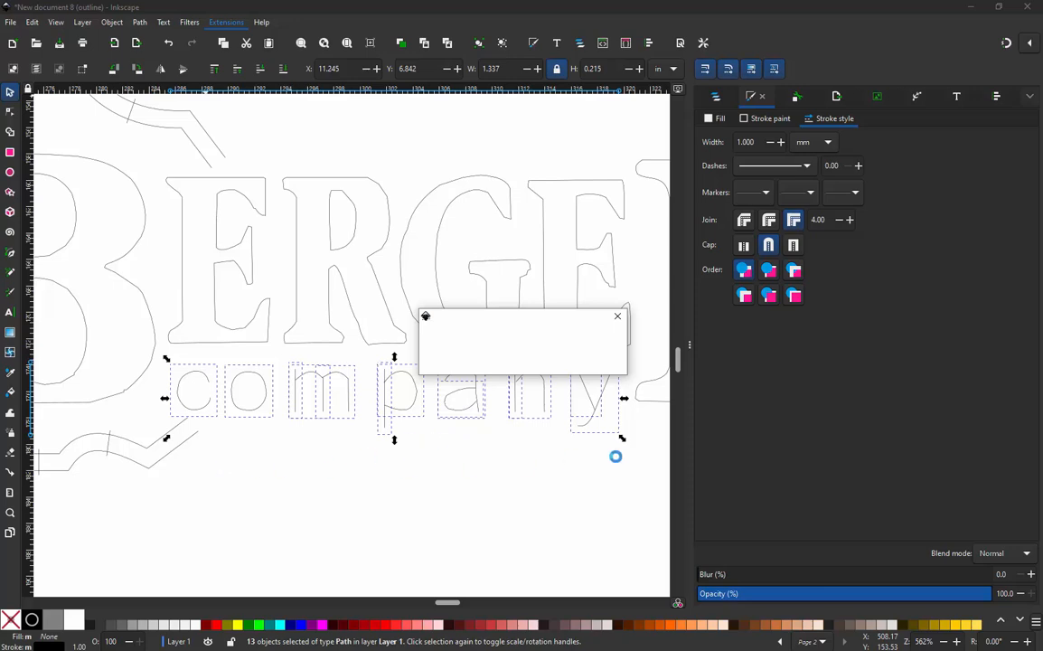
left_click(526, 488)
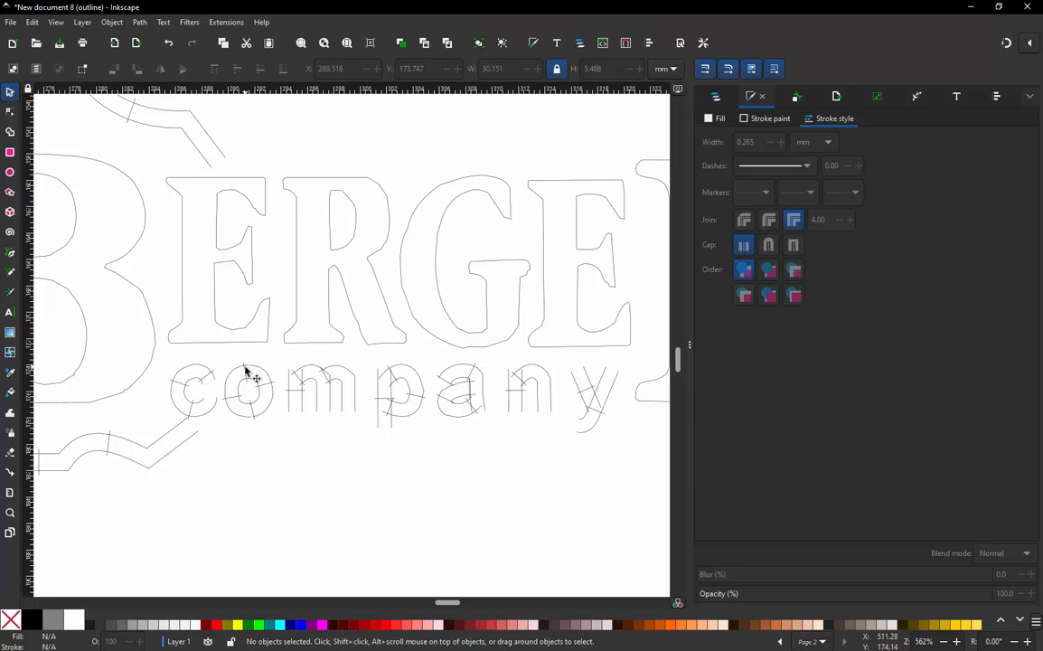
- Re-stack the "company" satin columns in stitching order with Ink/Stitch, picking them letter by letter from "c" to "y"
left_click(187, 375)
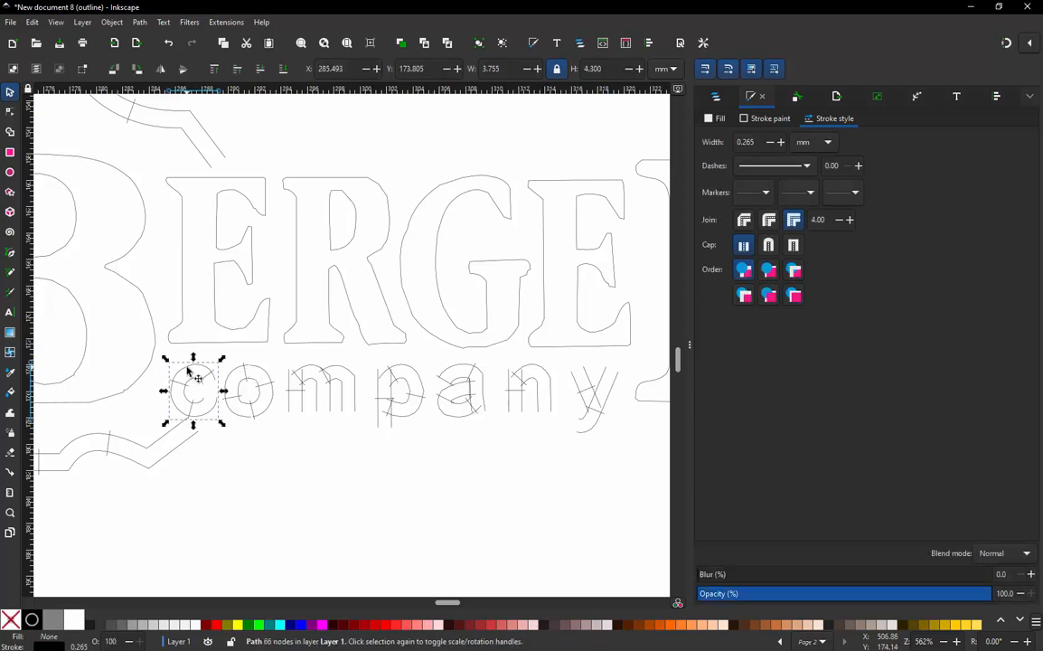
left_click(260, 371, "shift")
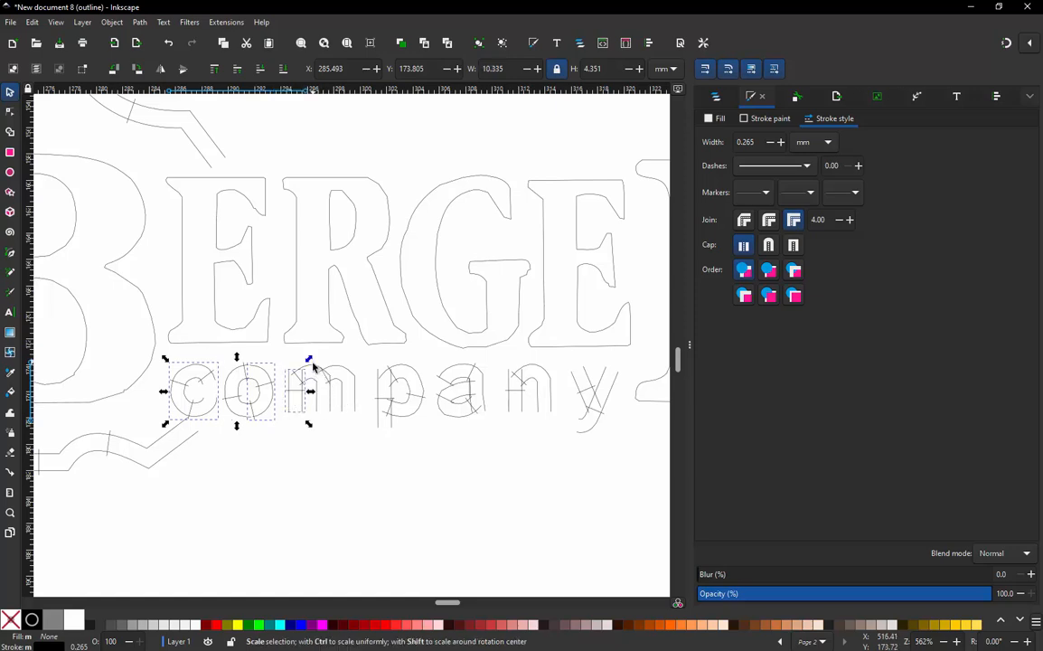
left_click(313, 369, "shift")
left_click(330, 371, "shift")
left_click(354, 377, "shift")
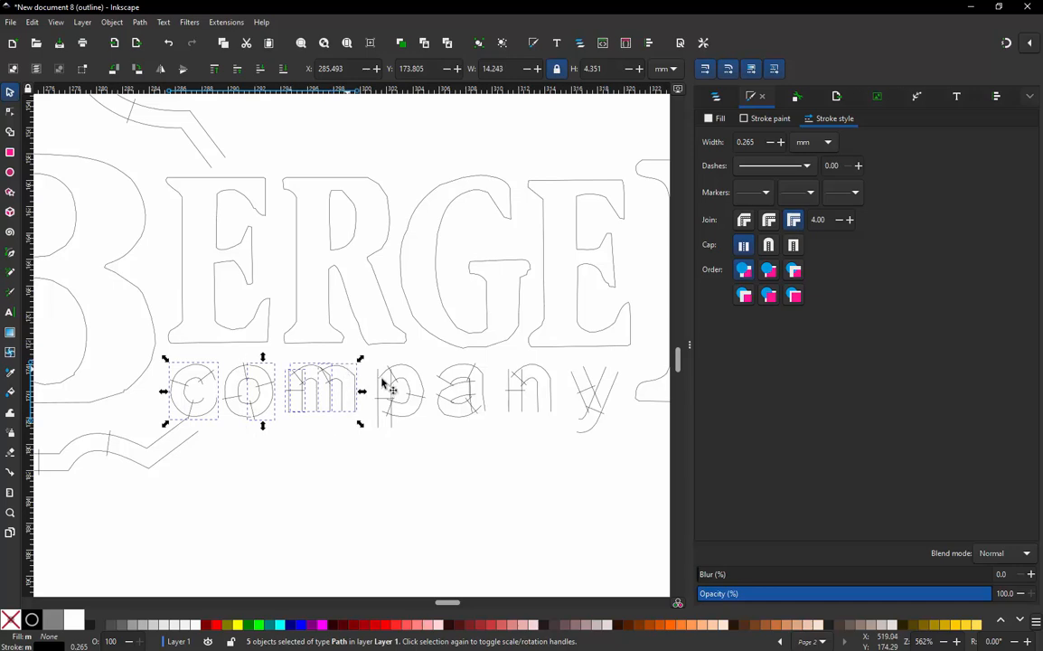
left_click(384, 389, "shift")
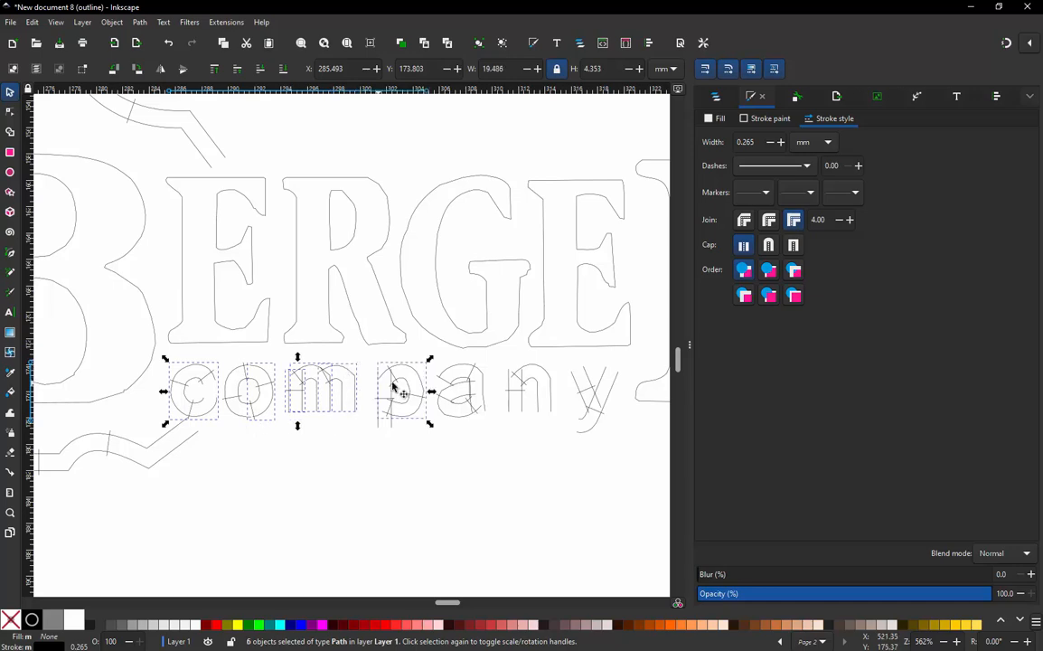
left_click(418, 384, "shift")
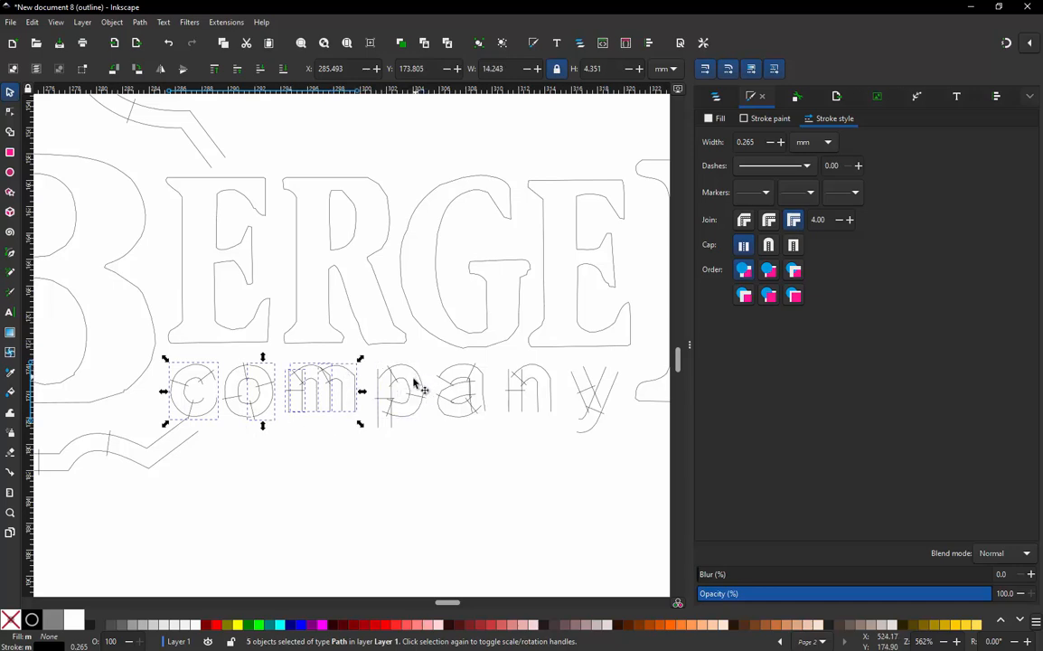
left_click(380, 428, "shift")
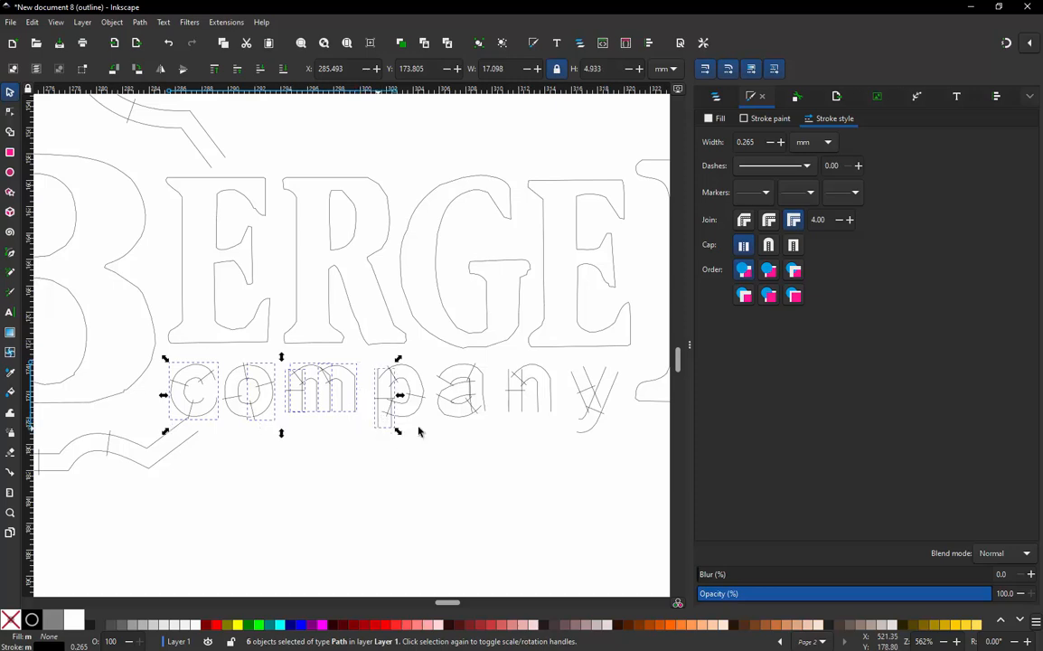
left_click(418, 411, "shift")
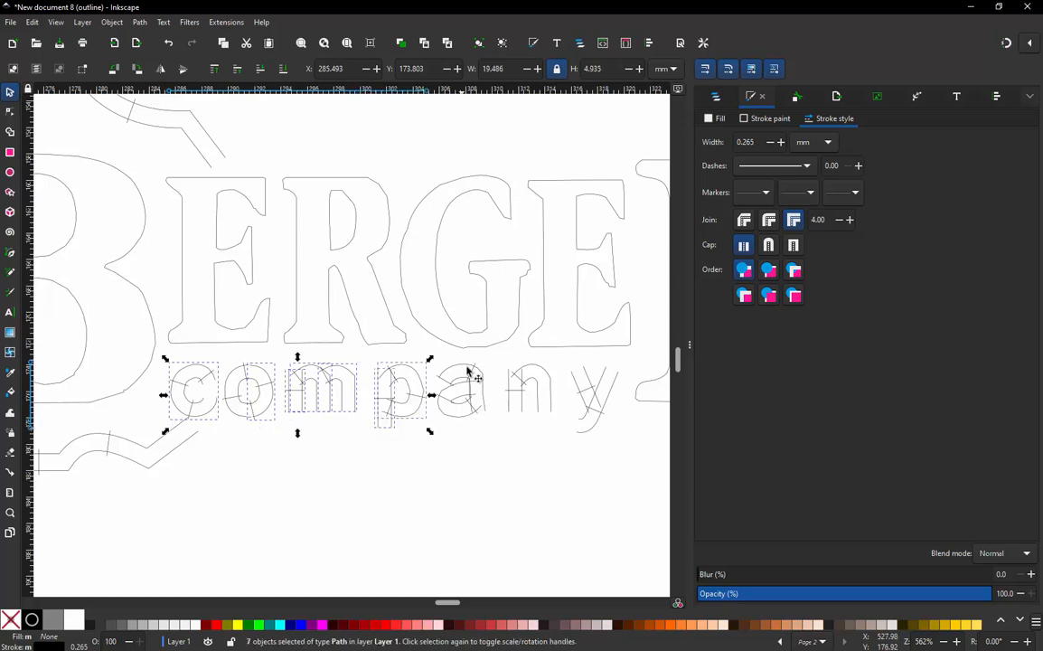
left_click(445, 418, "shift")
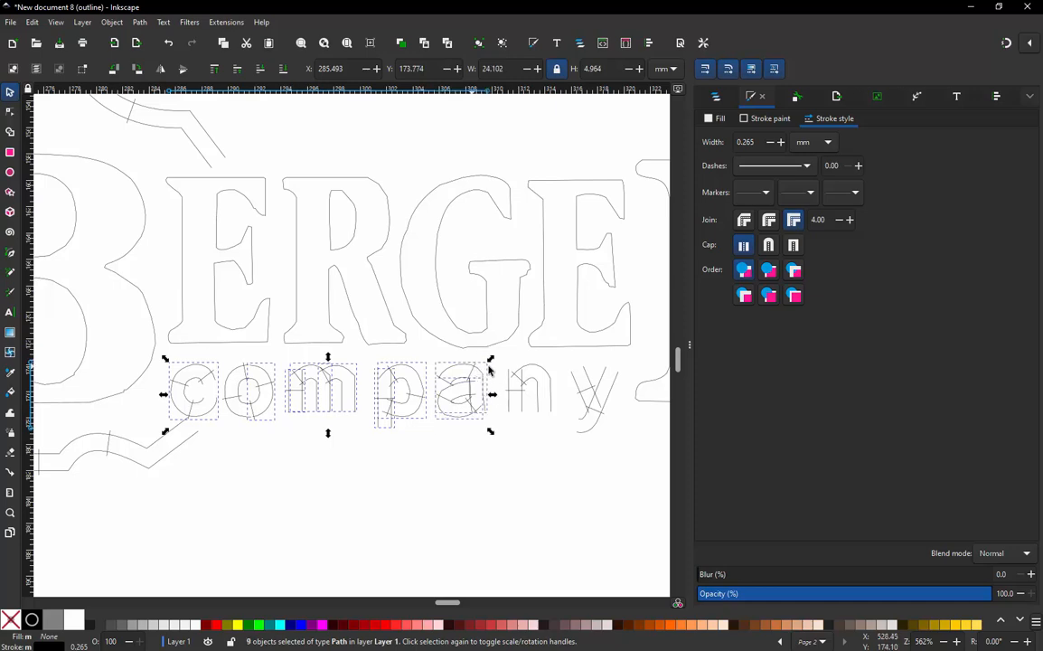
left_click(514, 411, "shift")
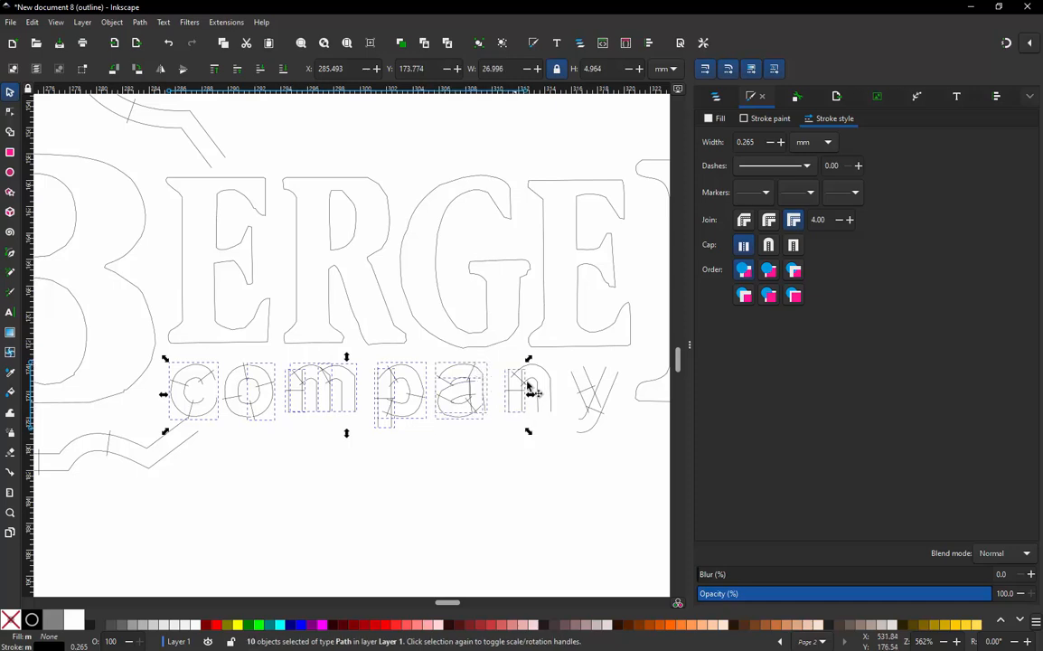
left_click(590, 387, "shift")
left_click(618, 381, "shift")
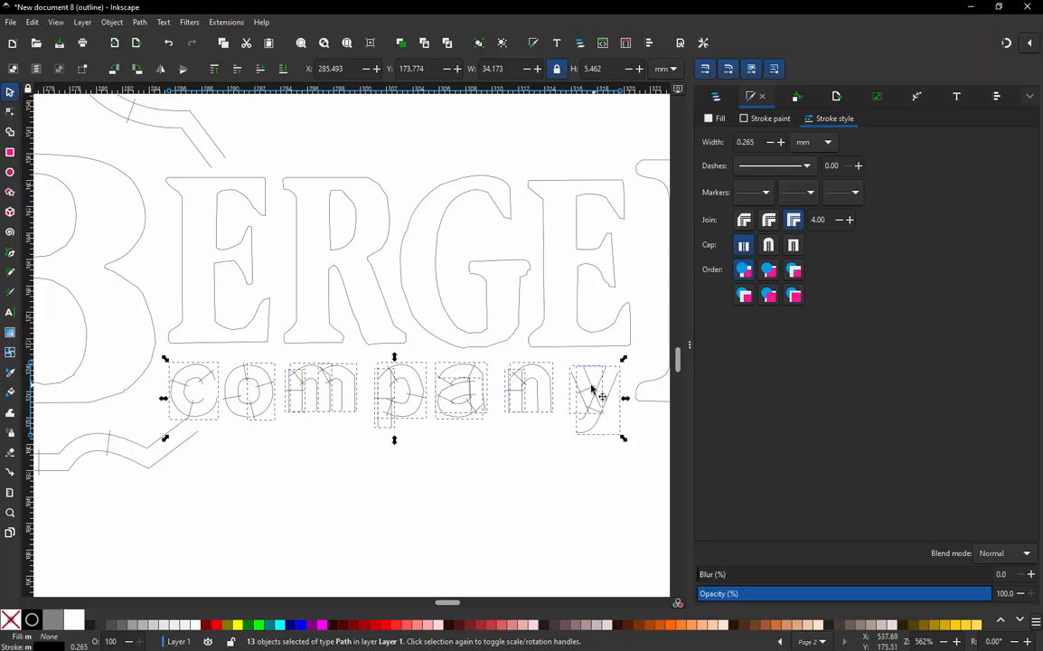
left_click(261, 21)
mouse_move(226, 21)
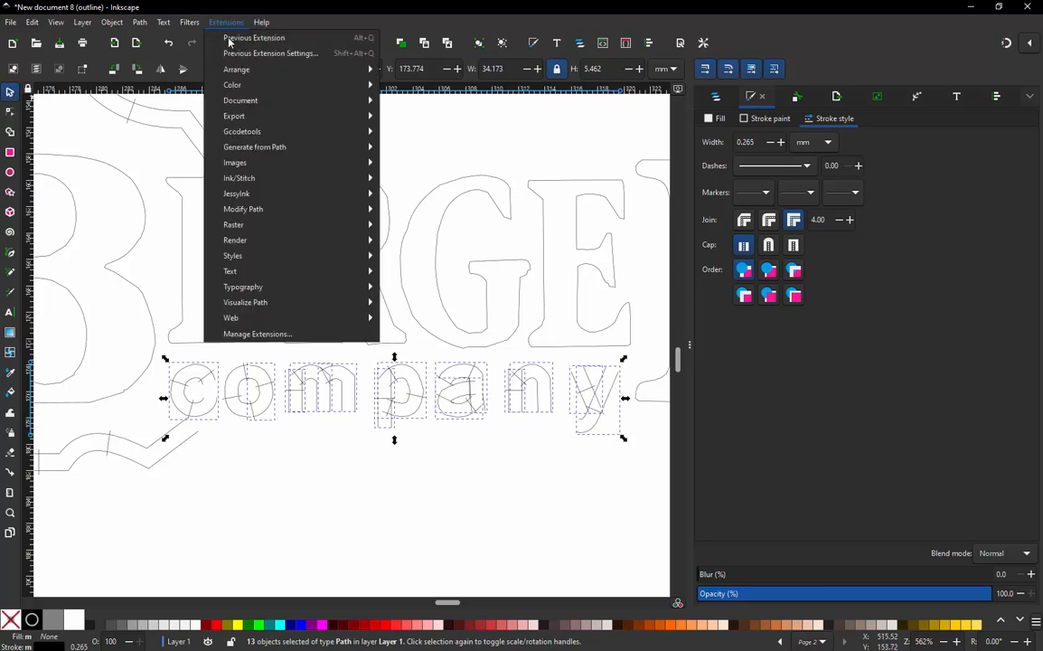
mouse_move(373, 186)
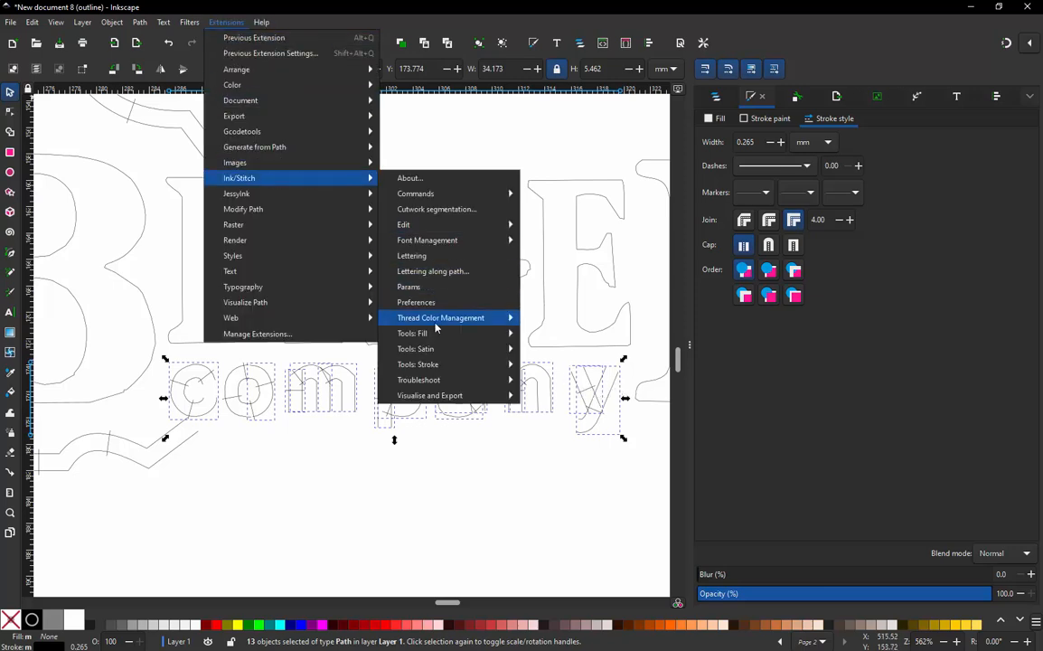
mouse_move(425, 227)
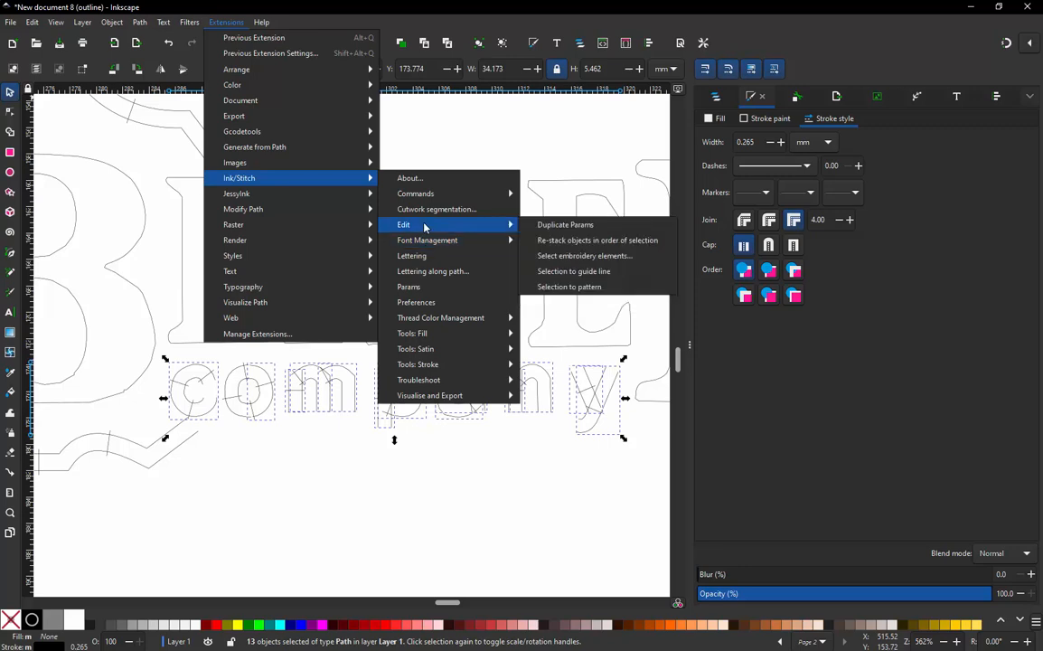
left_click(572, 242)
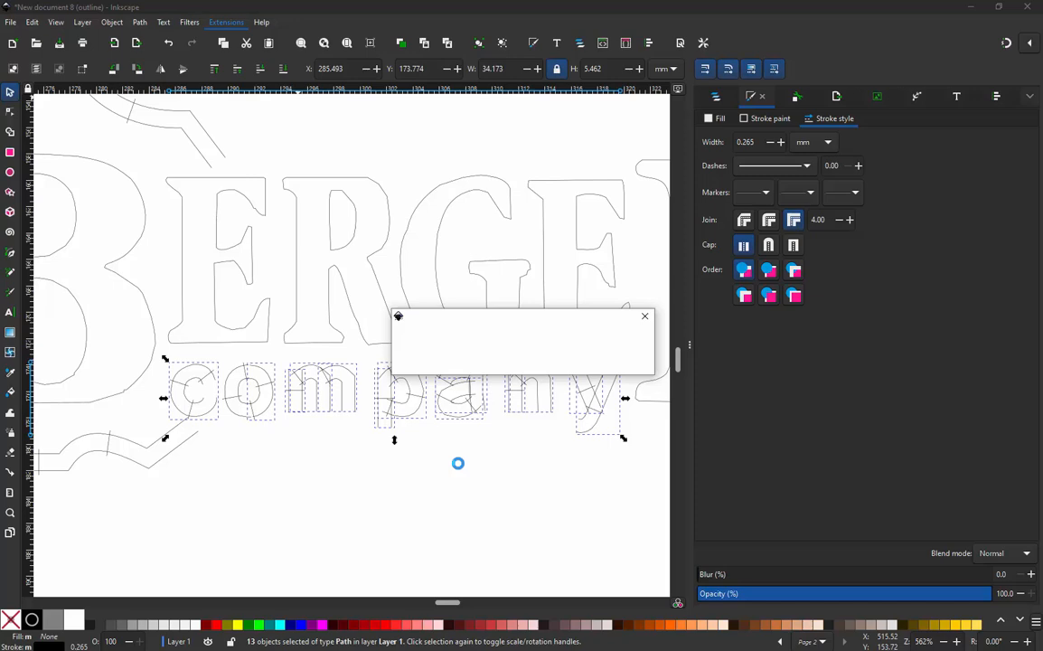
- Move the skipped first half of the "o" (path4) in the object order to directly above the "c" column (path2)
left_click(717, 99)
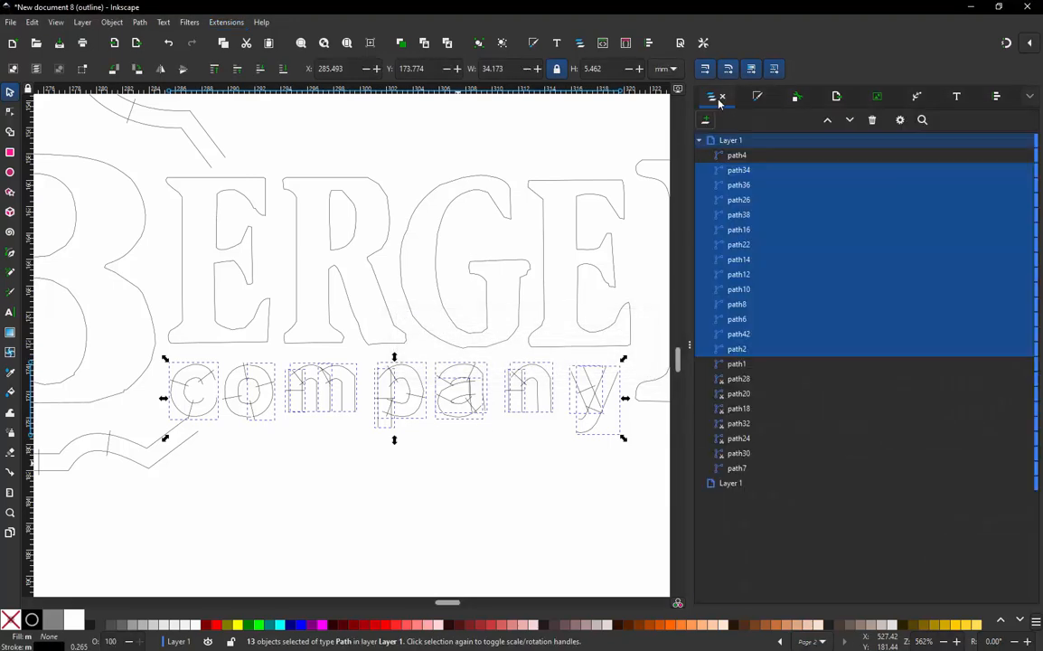
left_click(737, 155)
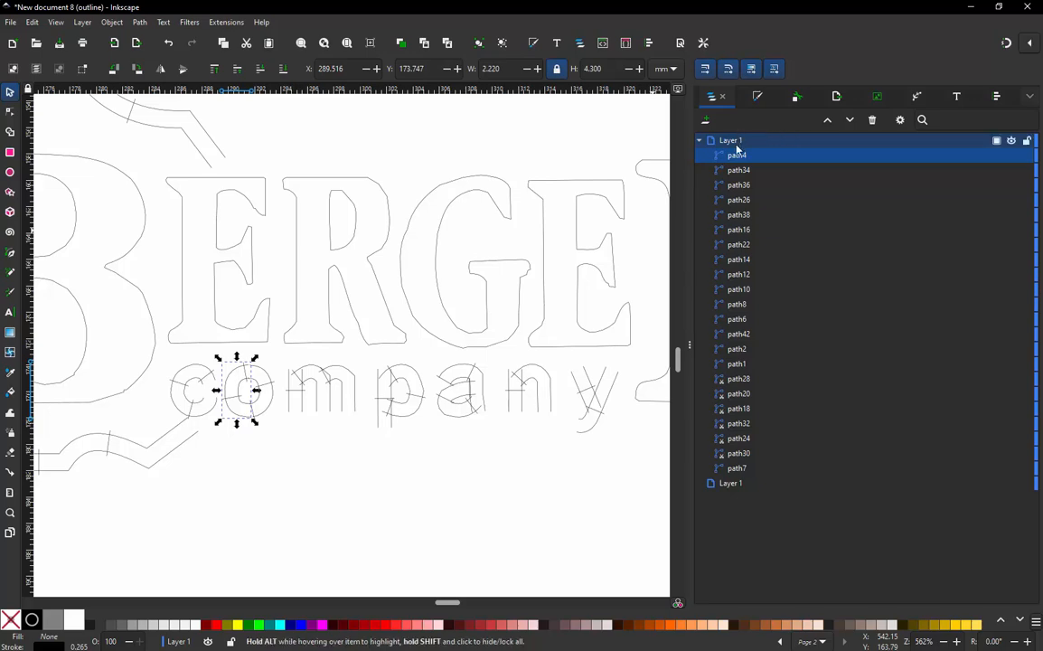
left_click(204, 385)
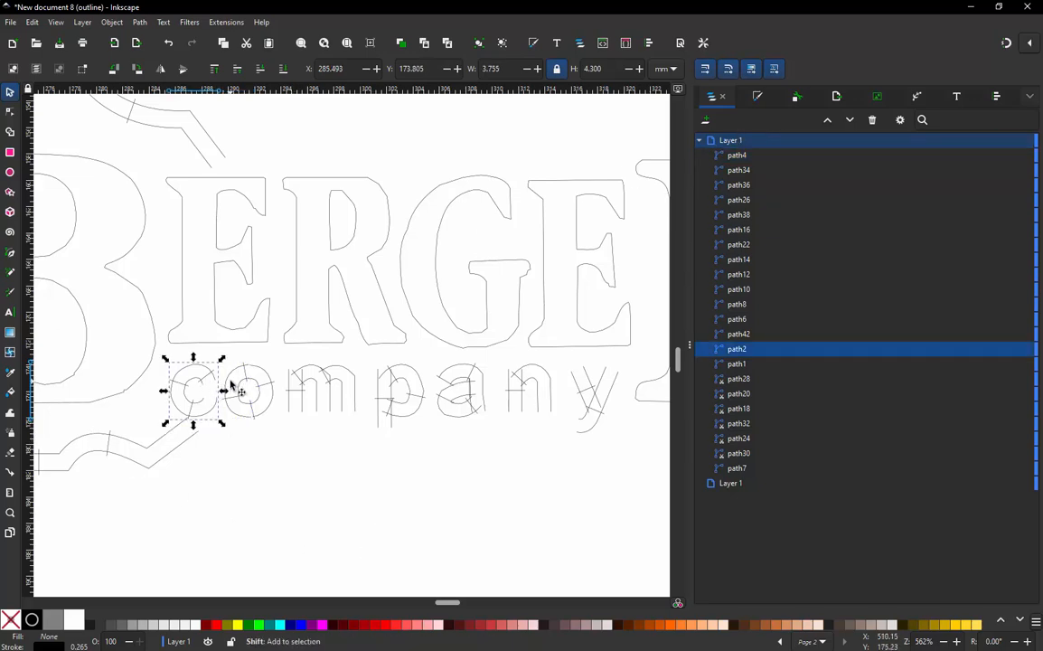
left_click(231, 384, "shift")
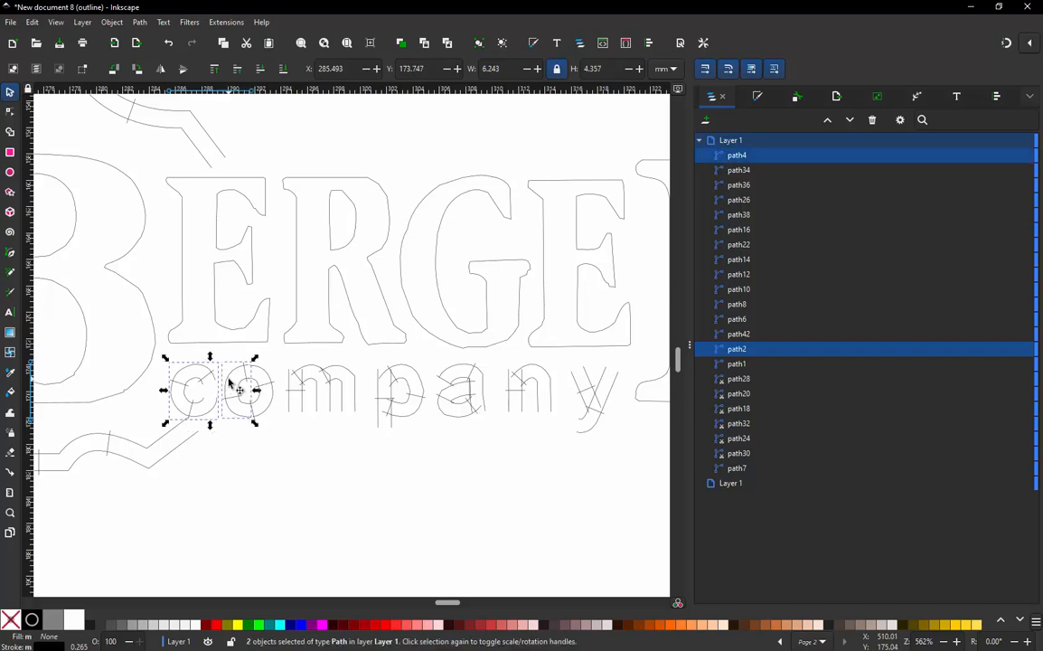
left_click(466, 414)
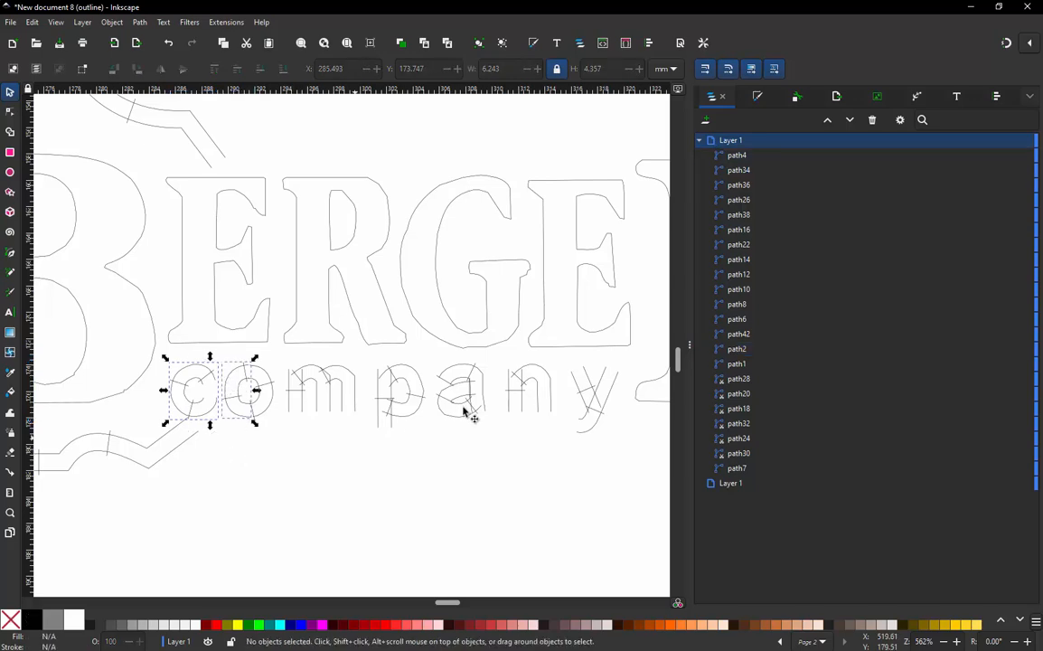
left_click(742, 156)
left_click_drag(742, 157, 762, 338)
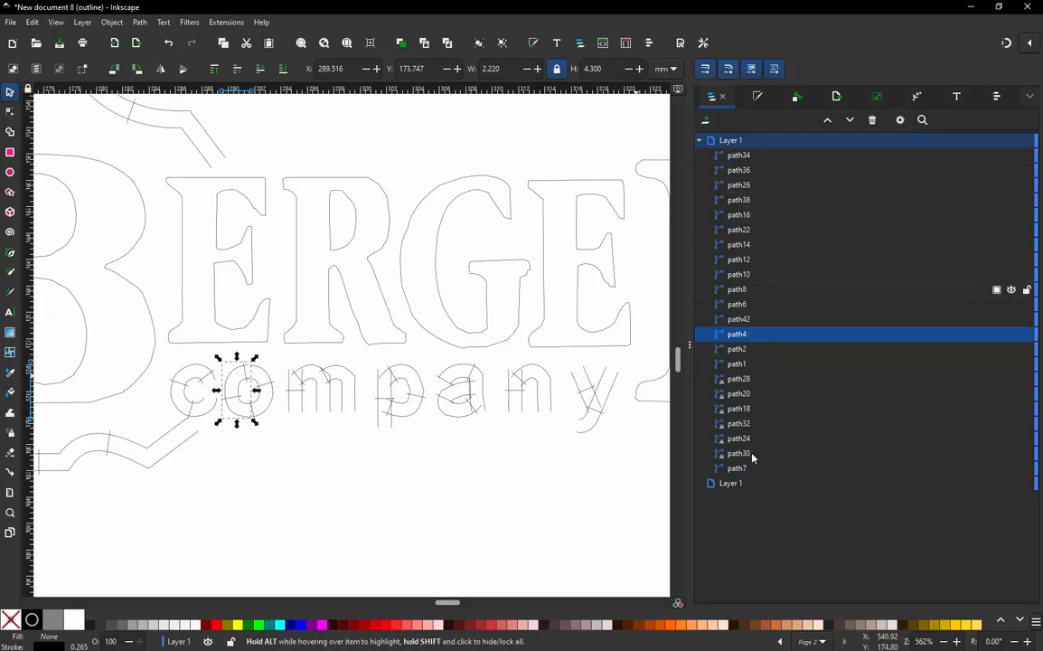
- Check the stacking order of the "company" columns by selecting them cumulatively from "c" through "n", and clear the selection
left_click(211, 417)
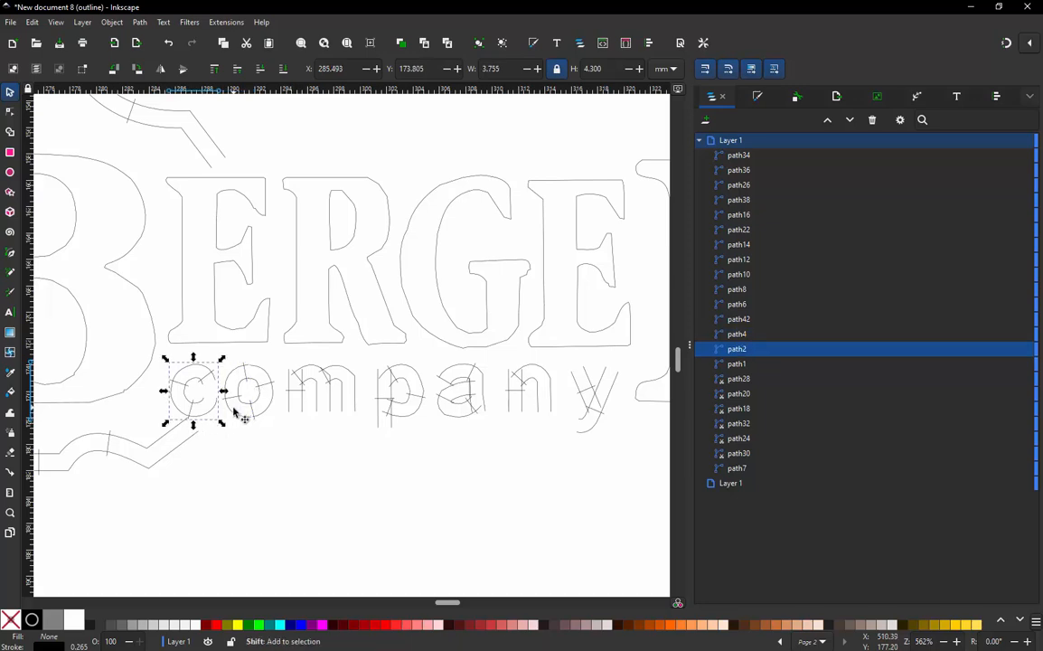
left_click(242, 419, "shift")
left_click(263, 415, "shift")
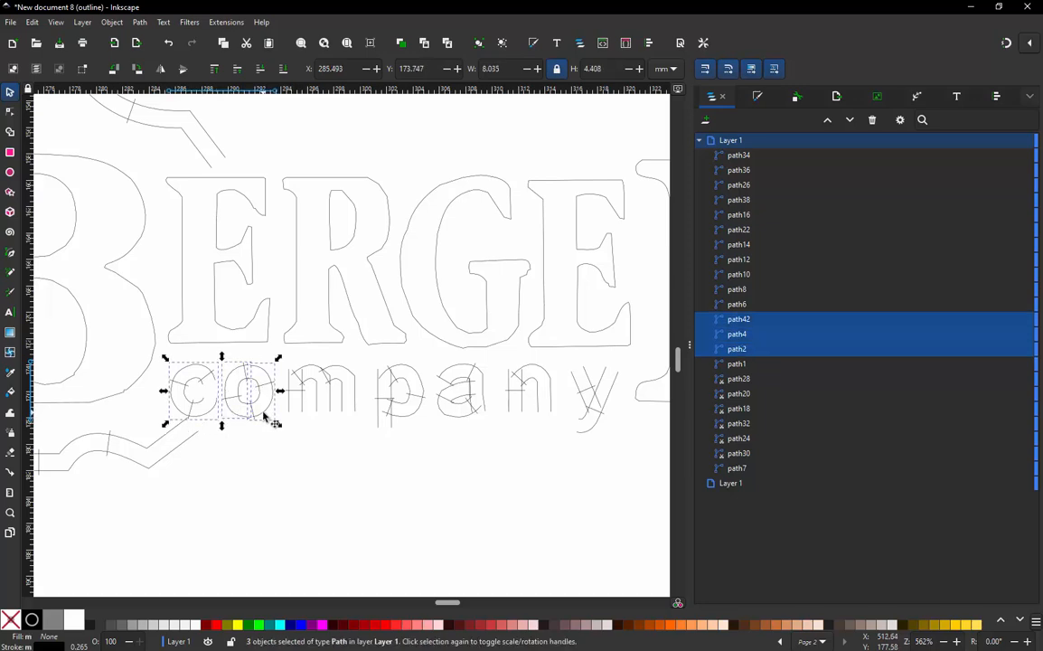
left_click(298, 406, "shift")
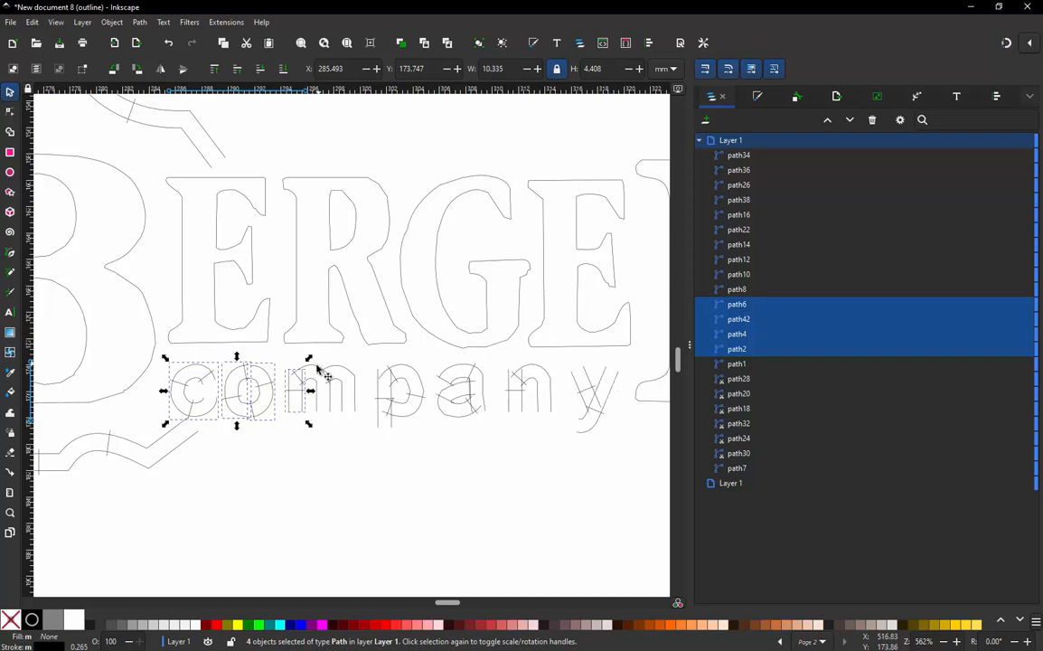
left_click(347, 376, "shift")
left_click(349, 376, "shift")
left_click(321, 412, "shift")
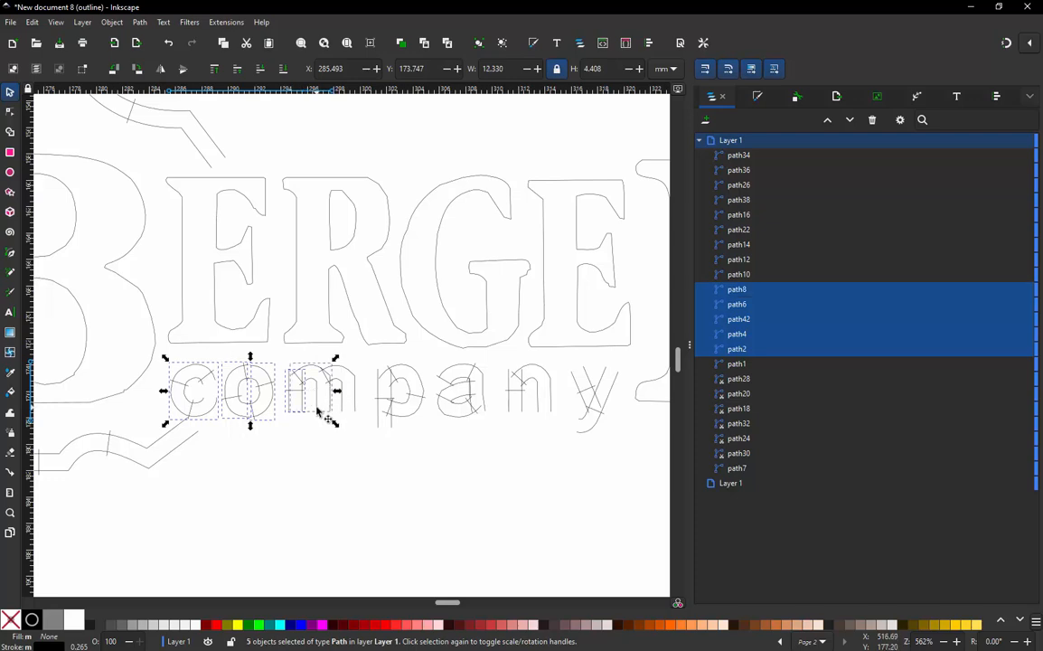
left_click(358, 412, "shift")
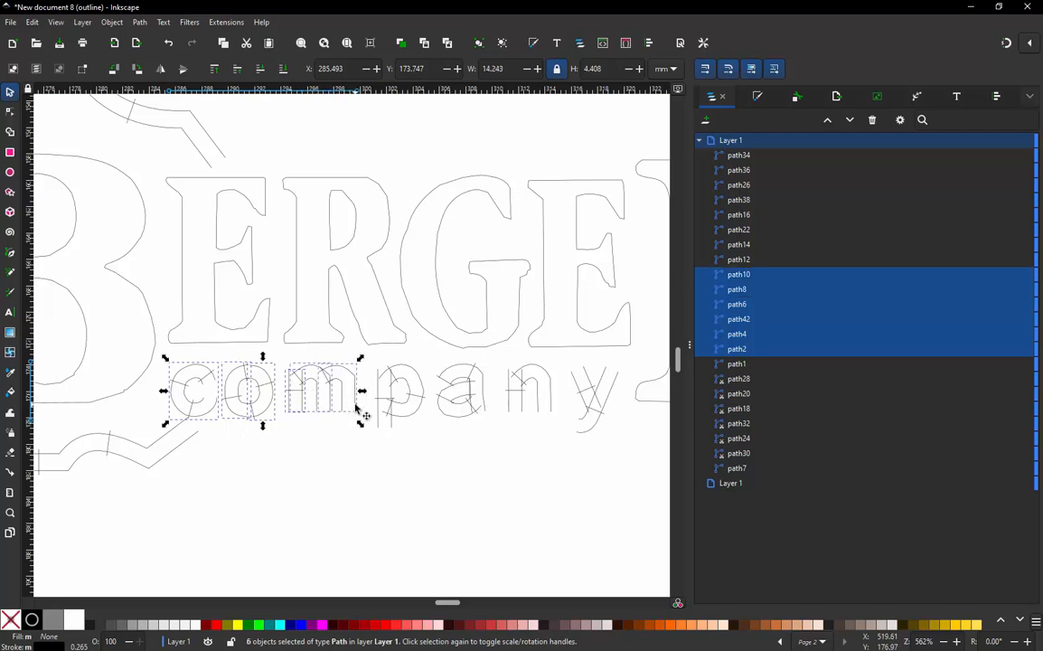
left_click(385, 418, "shift")
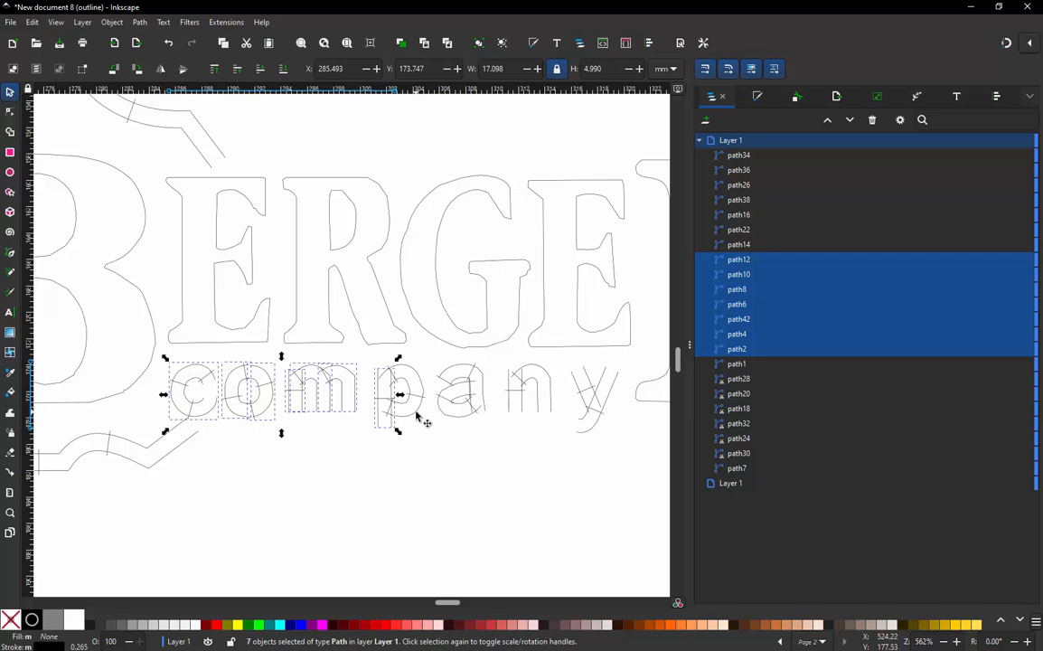
left_click(420, 413, "shift")
left_click(457, 405, "shift")
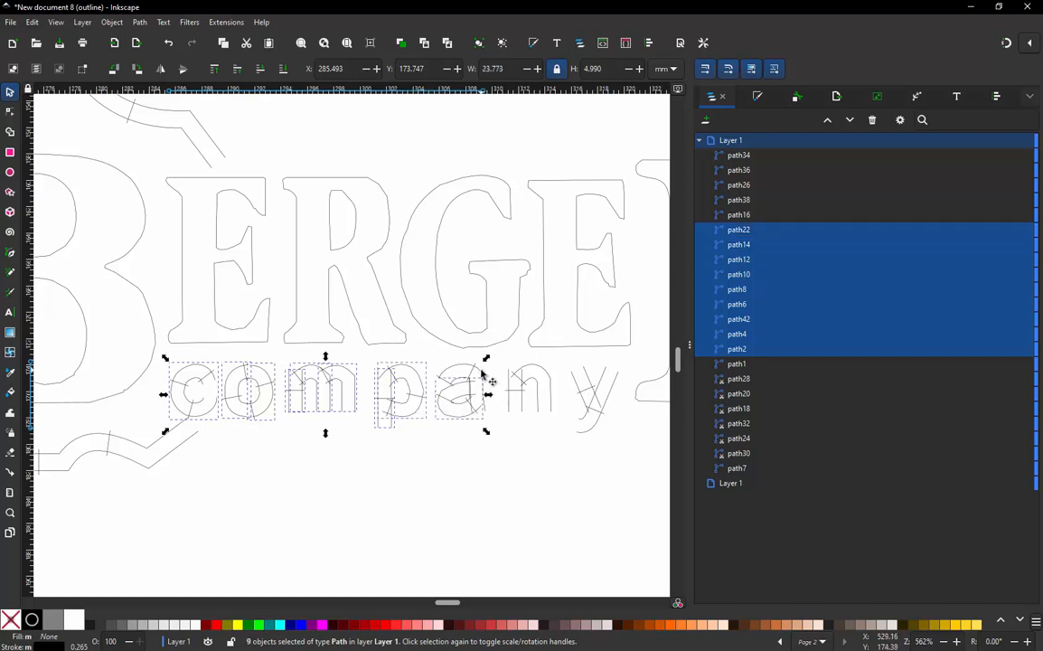
left_click(482, 374, "shift")
left_click(512, 397, "shift")
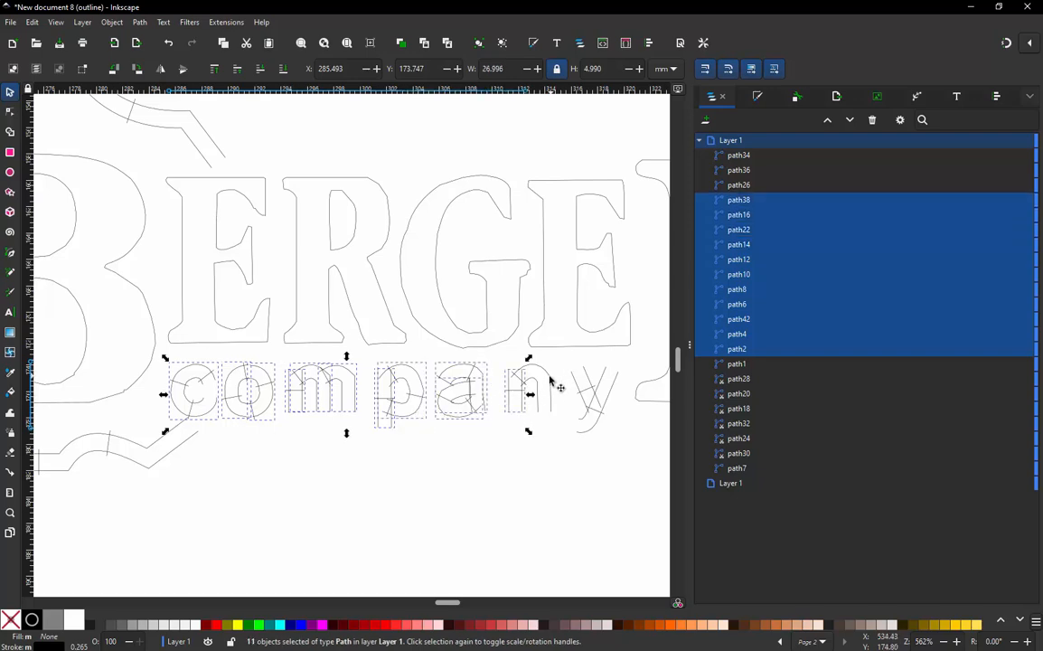
left_click(551, 384, "shift")
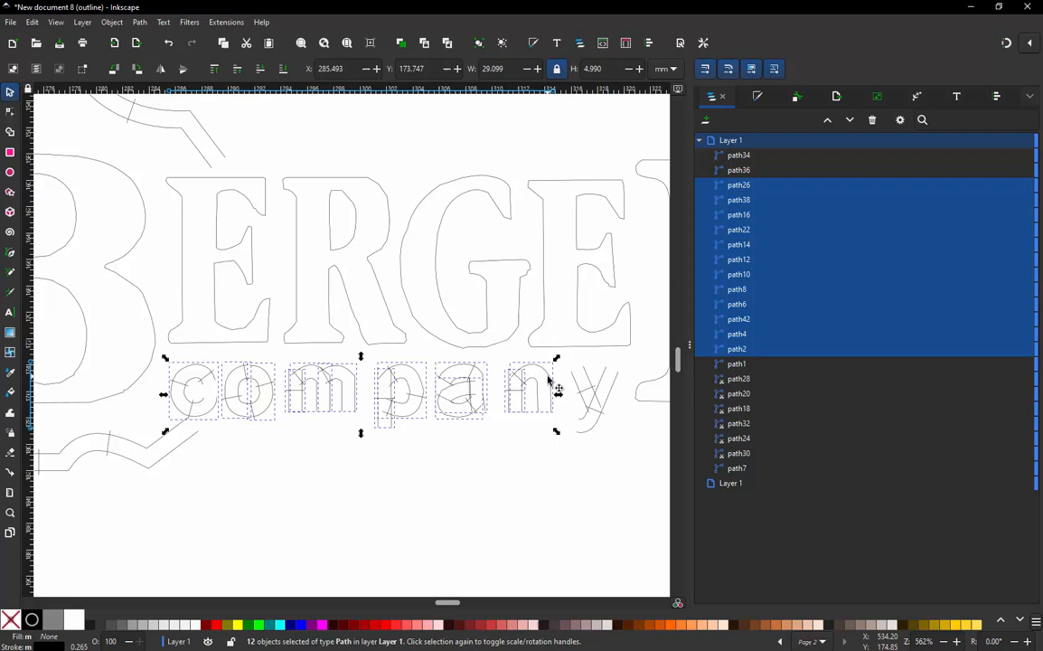
left_click(409, 439)
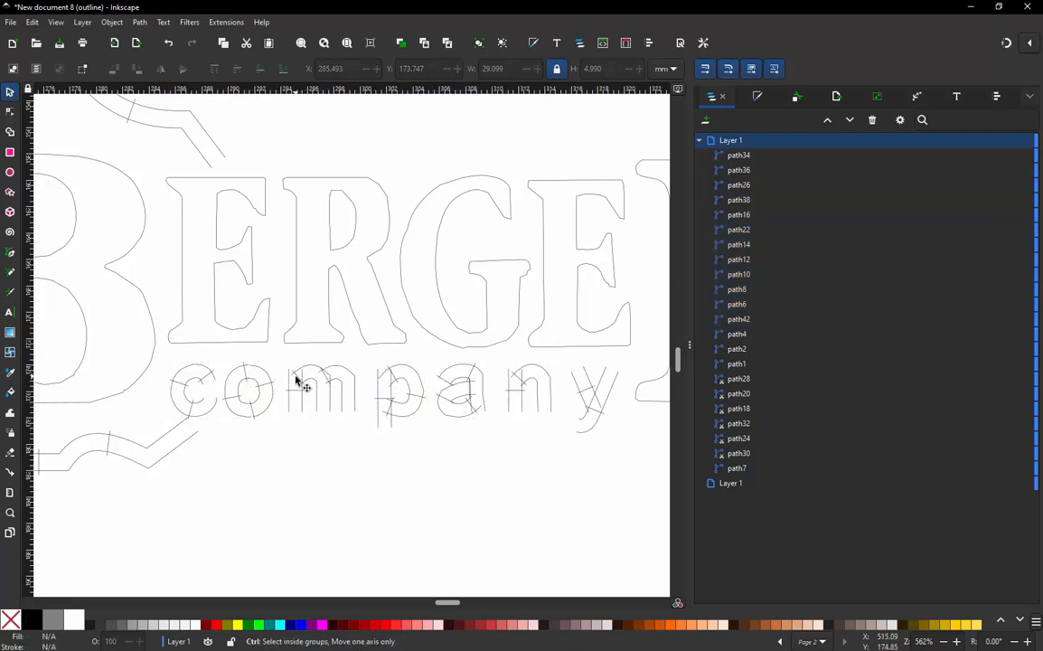
- Check where the shield-shaped border satin sits in the object order relative to the letters
scroll(299, 382, "down", 3)
left_click(263, 296)
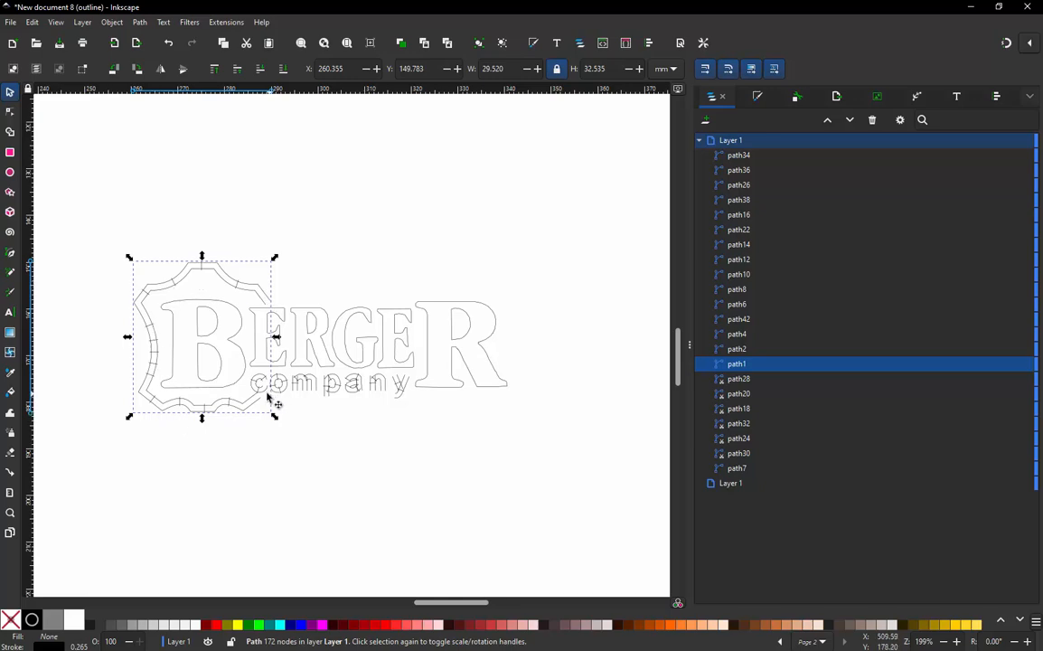
left_click(372, 441)
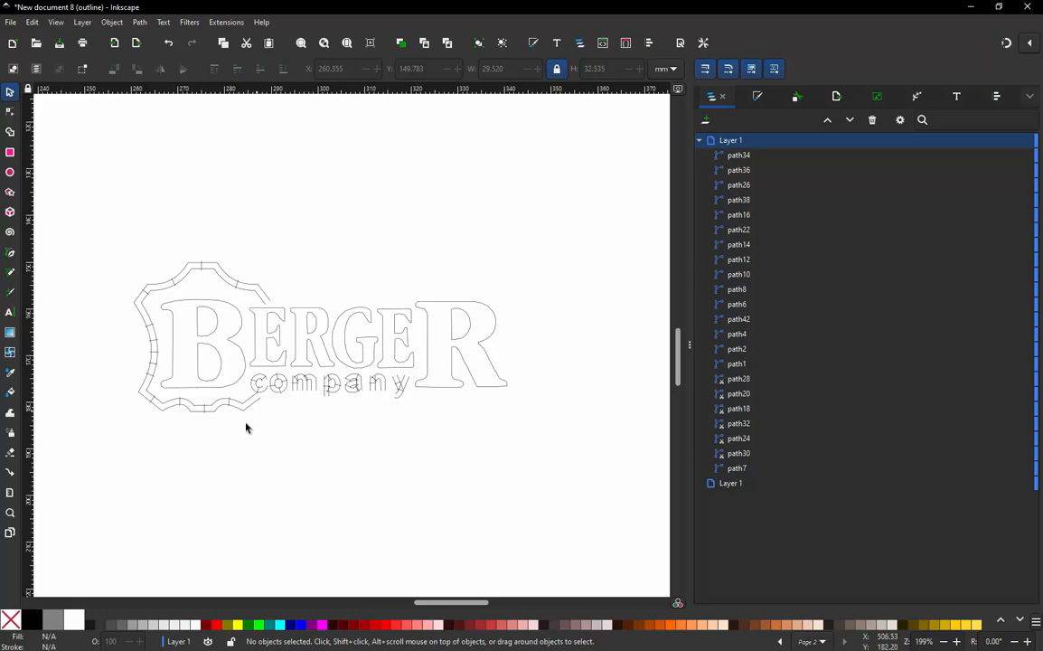
- Preview the stitching of all objects in the Ink/Stitch simulator with realistic rendering at up to 2048 stitches/sec, and close it
scroll(224, 415, "up", 1)
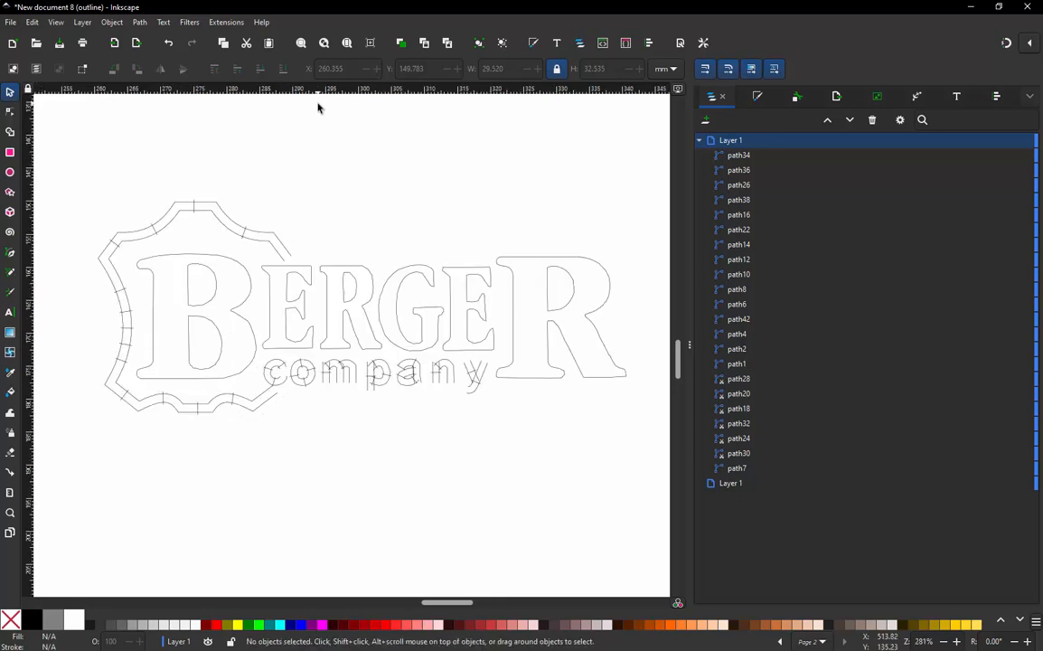
left_click(233, 23)
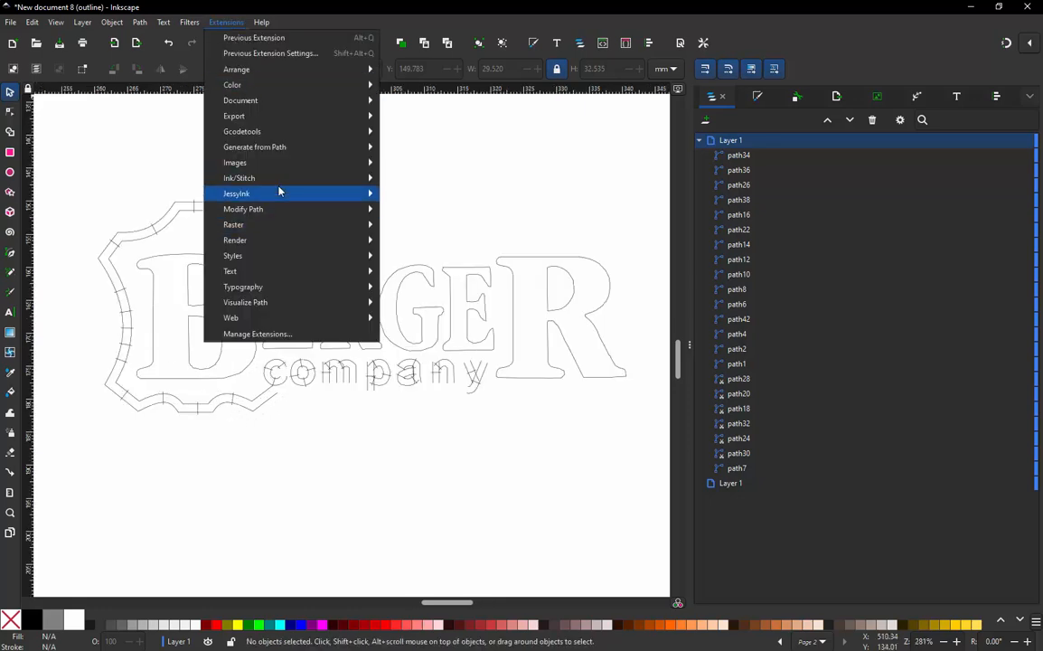
mouse_move(276, 182)
mouse_move(459, 404)
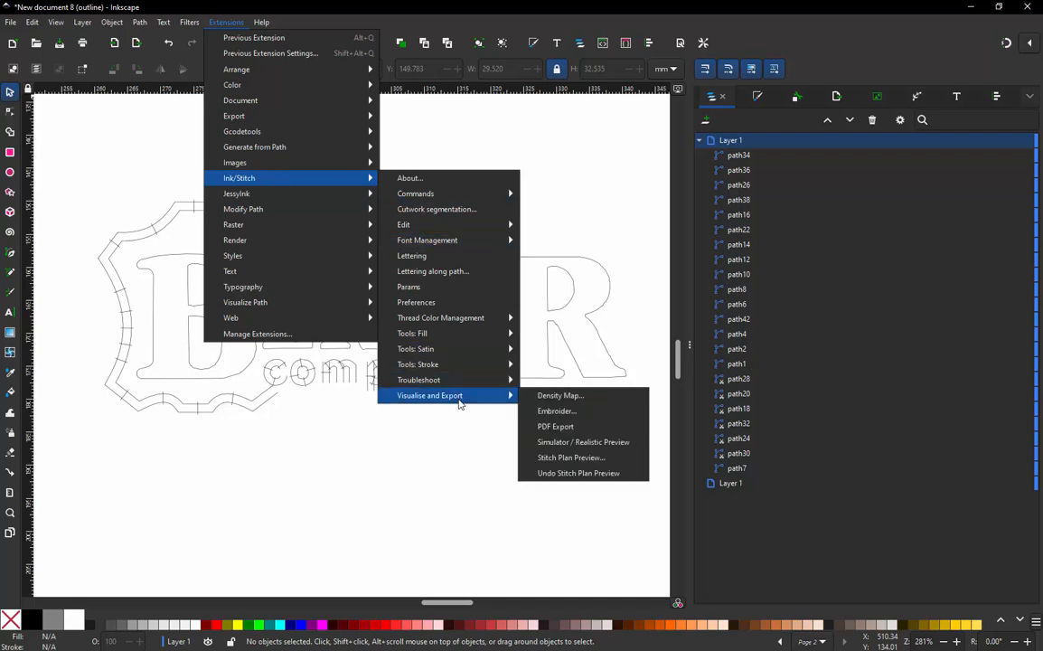
left_click(583, 446)
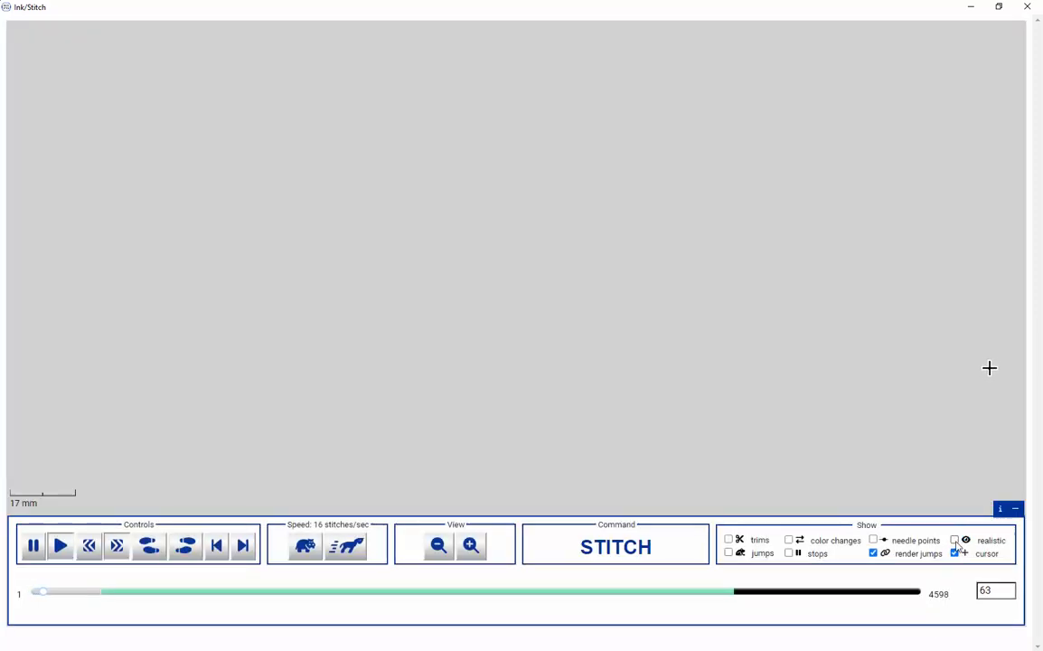
left_click(955, 541)
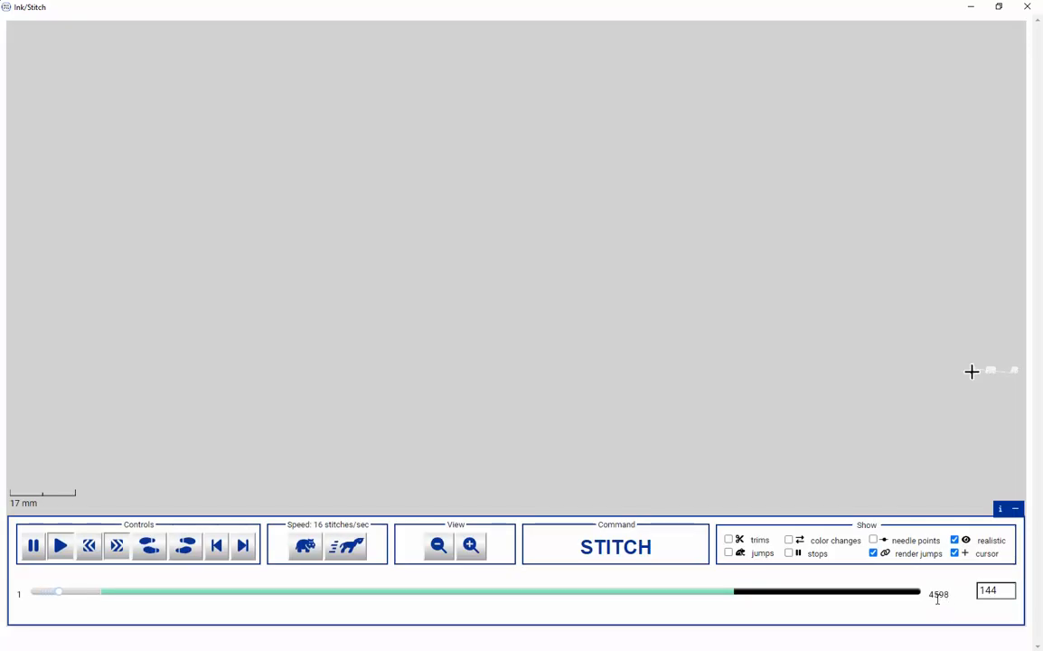
left_click(357, 547)
left_click(355, 548)
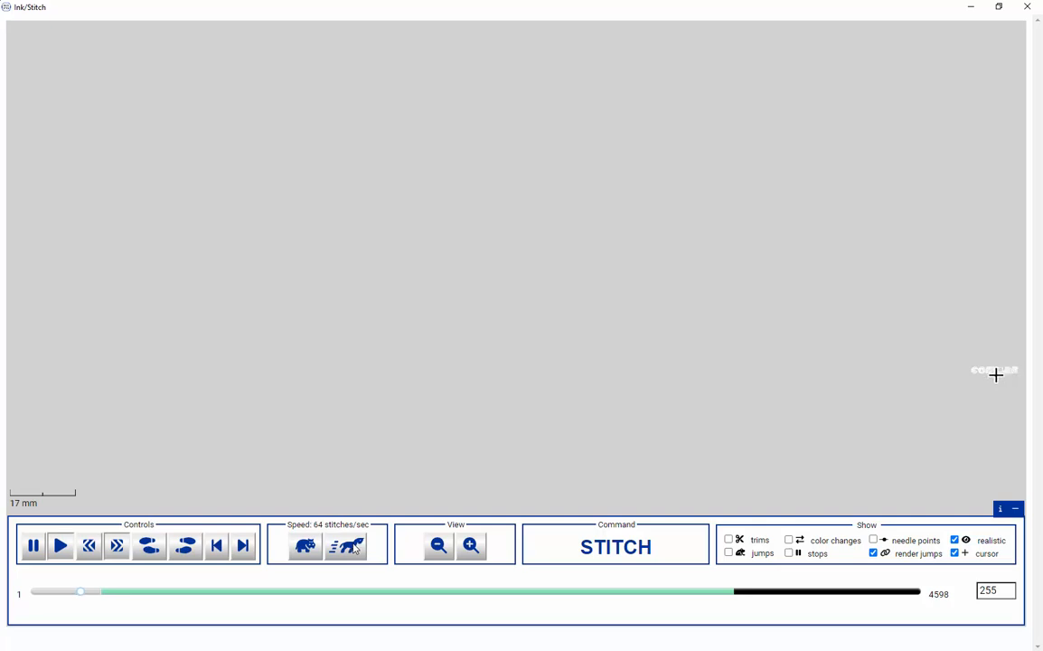
left_click(355, 548)
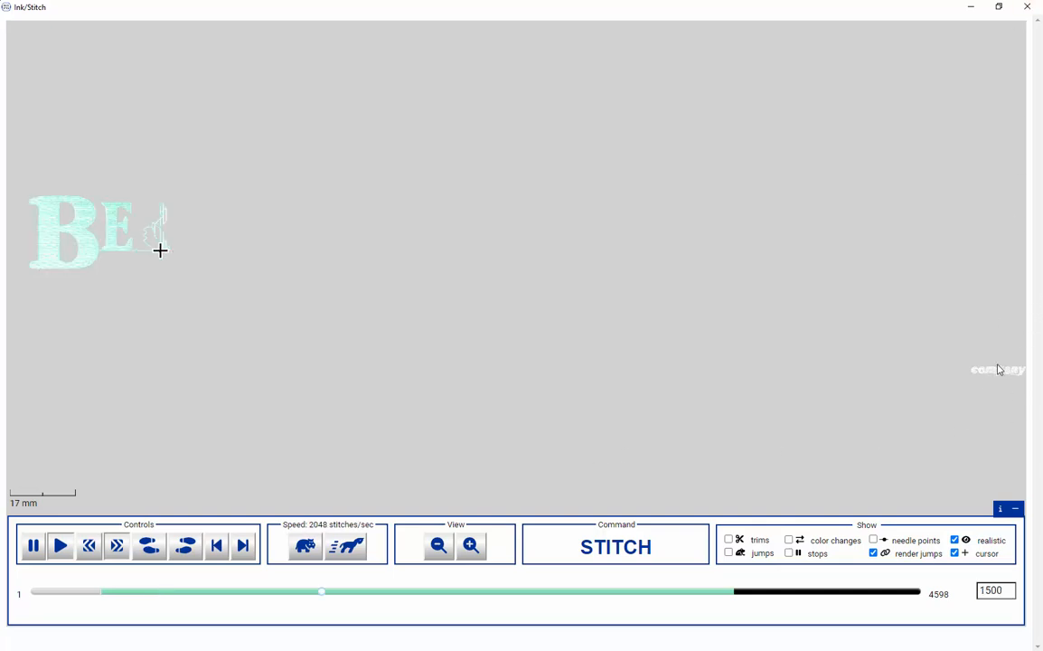
left_click(1027, 6)
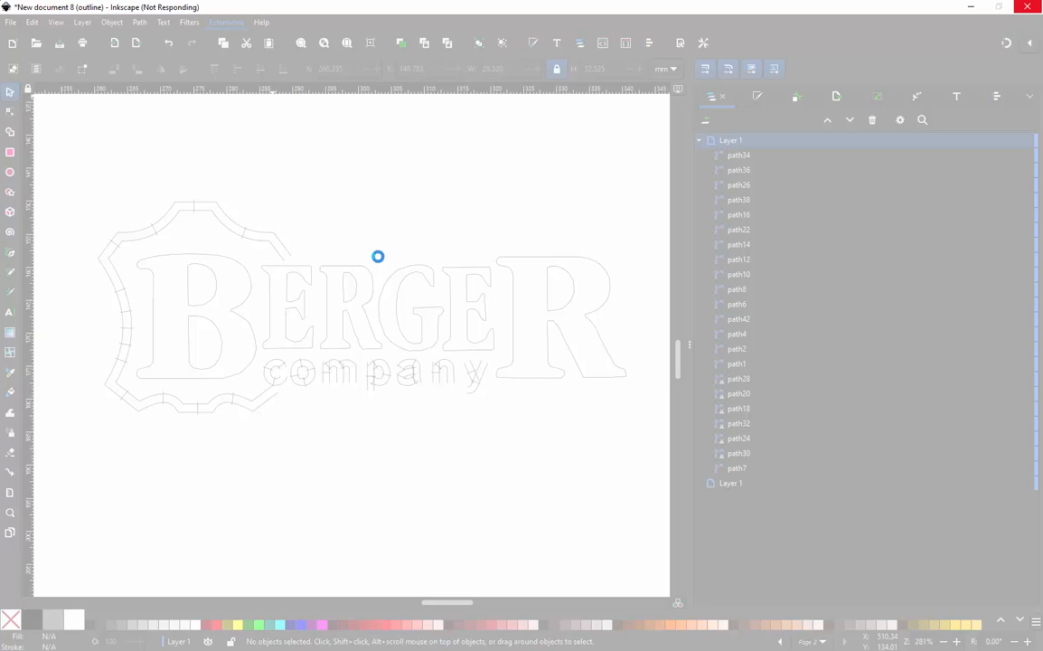
- Delete the stray small "company" lettering located far from the Berger logo
scroll(305, 337, "down", 3)
scroll(289, 357, "down", 4)
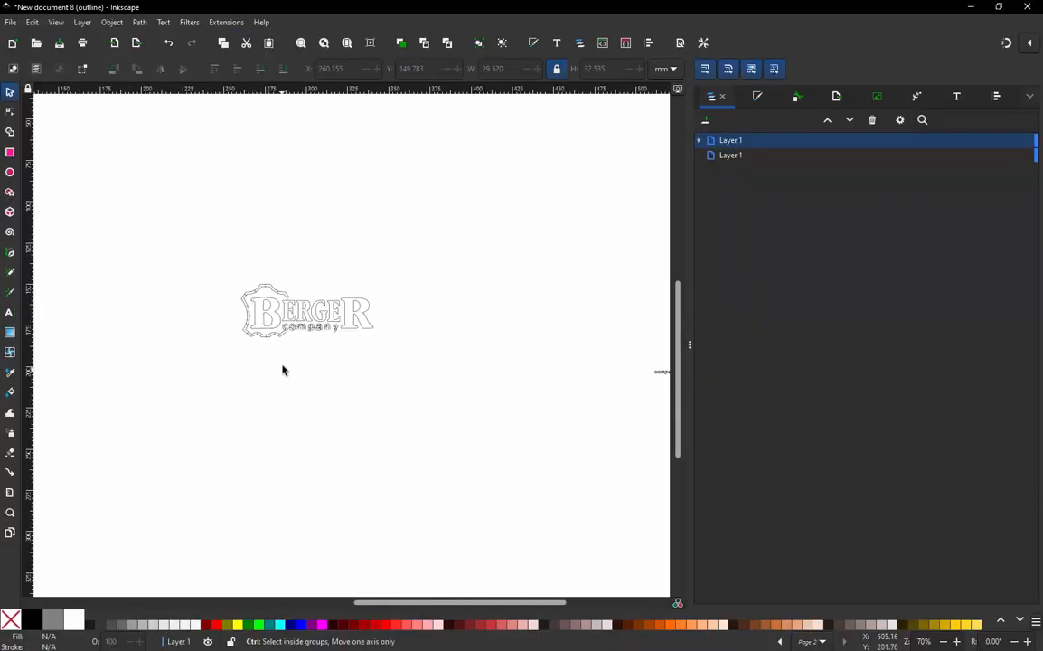
scroll(282, 369, "down", 3)
scroll(387, 365, "up", 2)
left_click_drag(402, 412, 513, 339)
key("Delete")
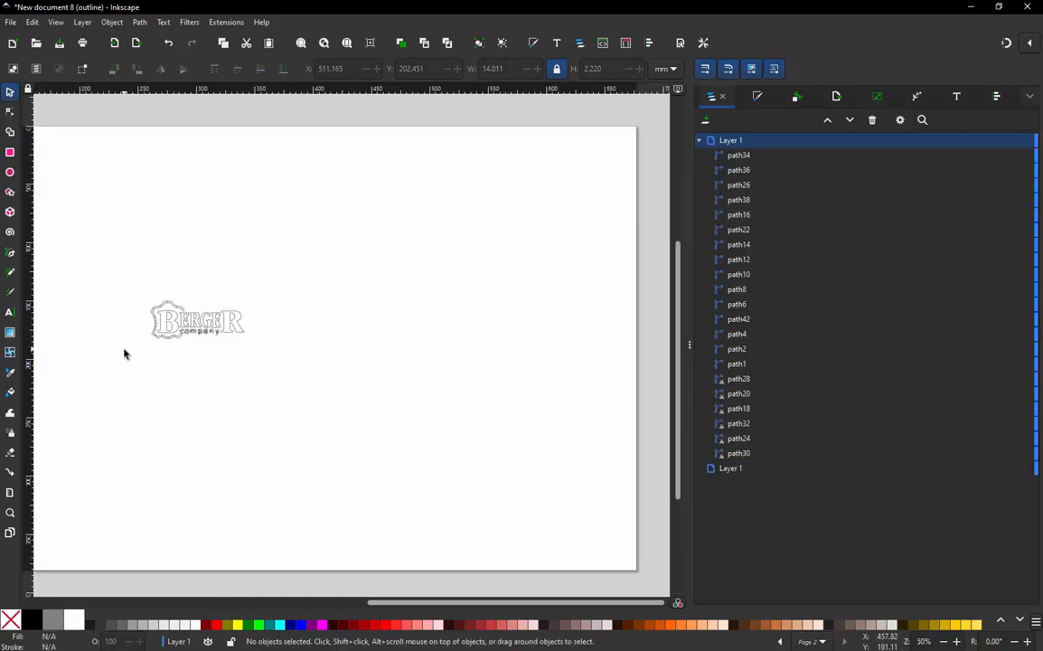
- Simulate the stitching of the whole selected logo at 1024 stitches/sec, inspect the "company" letters closely, close the preview and clear the selection
scroll(126, 355, "up", 3)
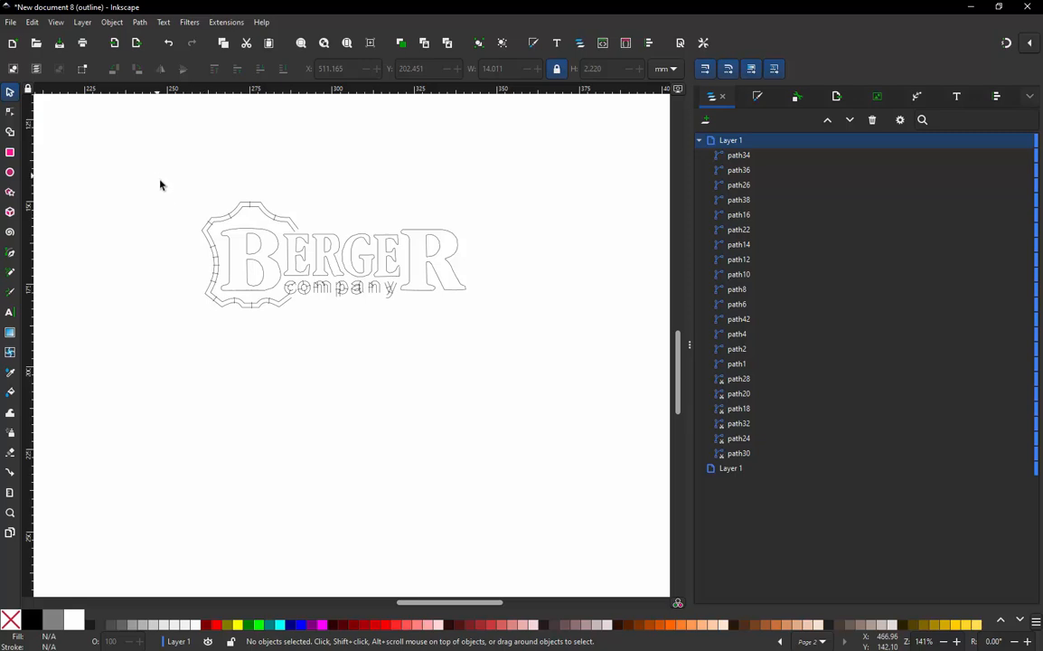
left_click_drag(163, 155, 519, 377)
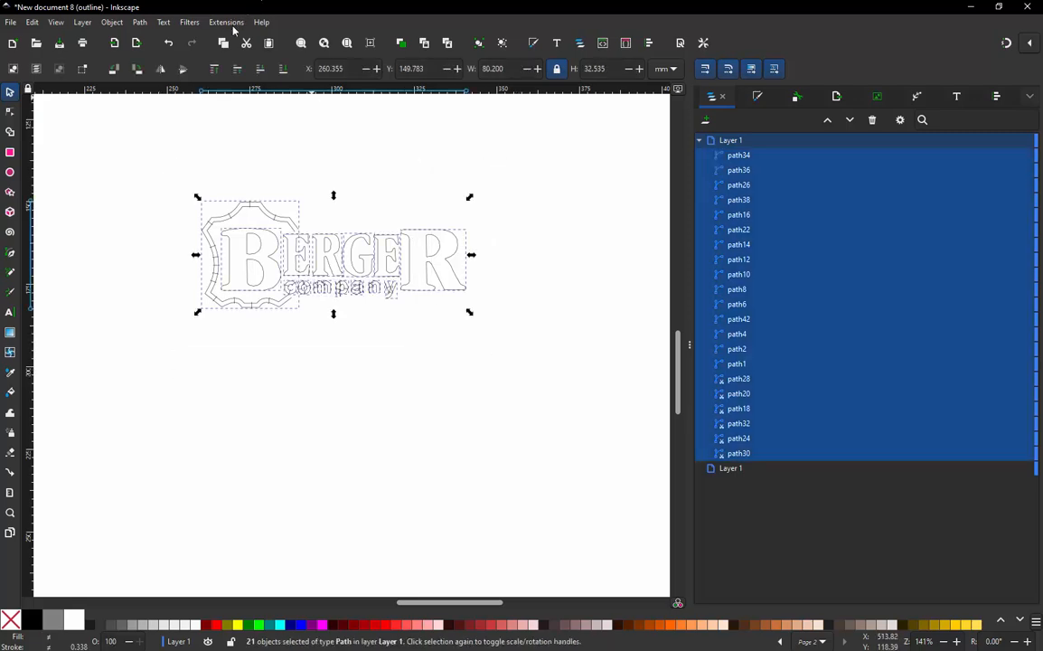
left_click(228, 23)
mouse_move(274, 303)
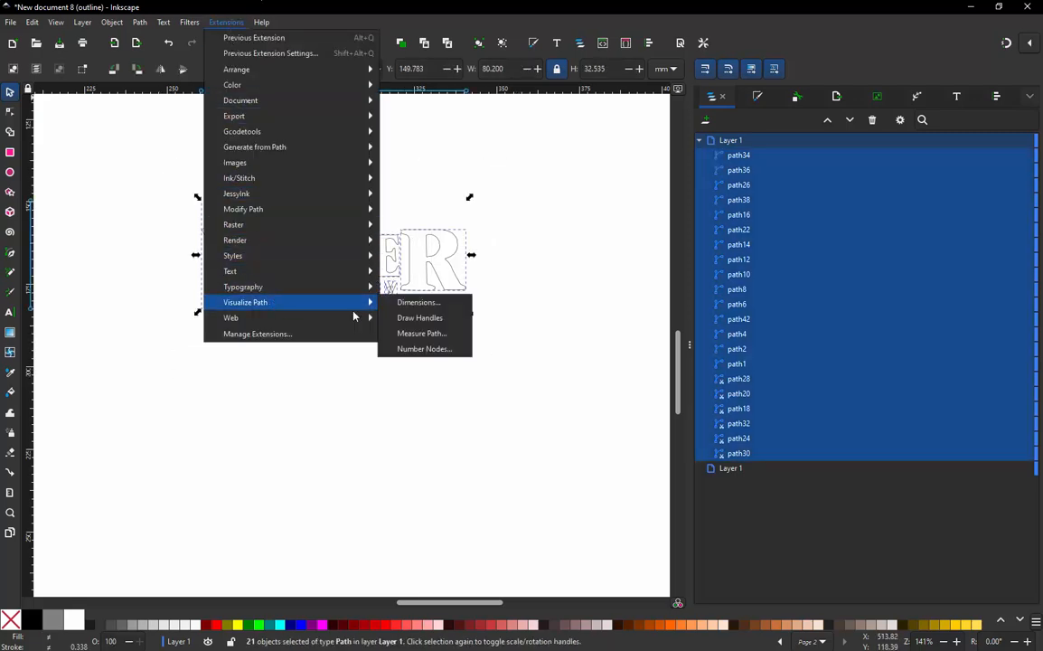
mouse_move(249, 178)
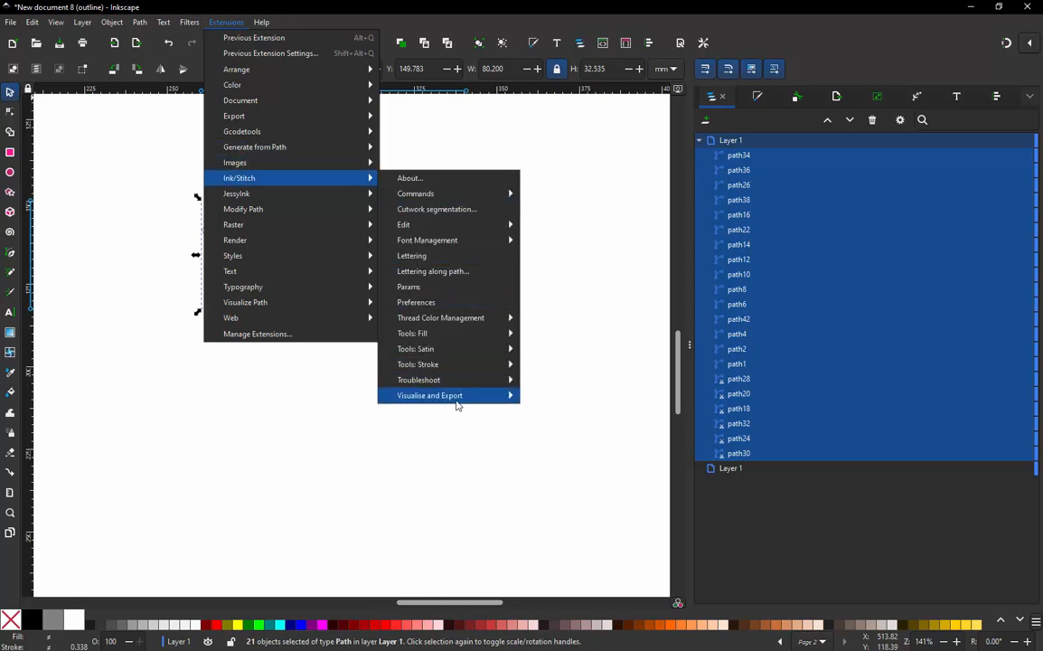
mouse_move(457, 398)
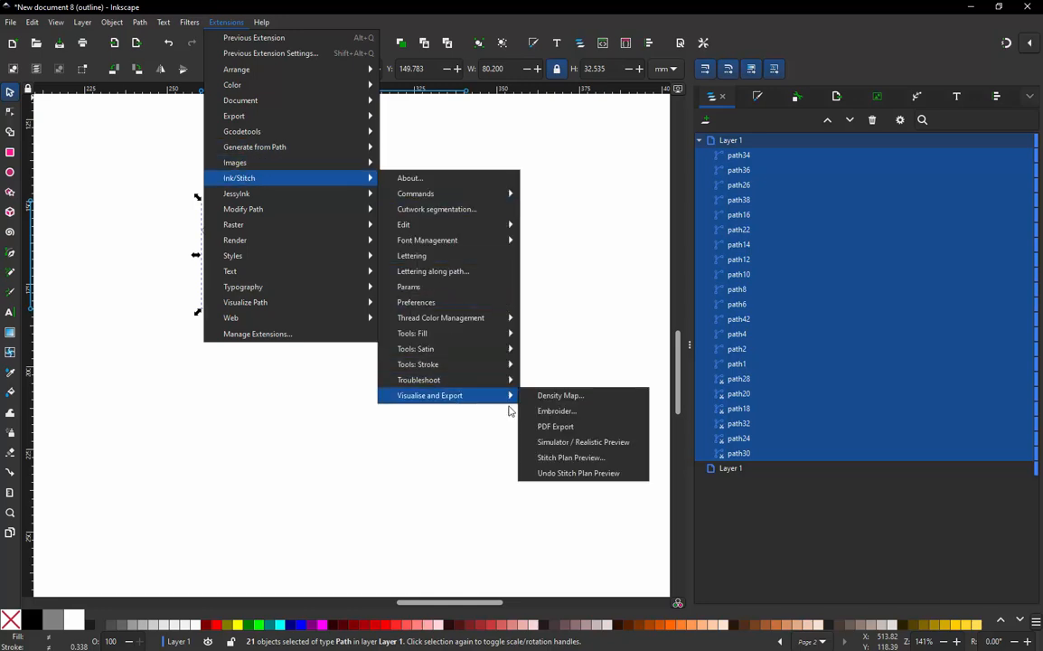
left_click(569, 443)
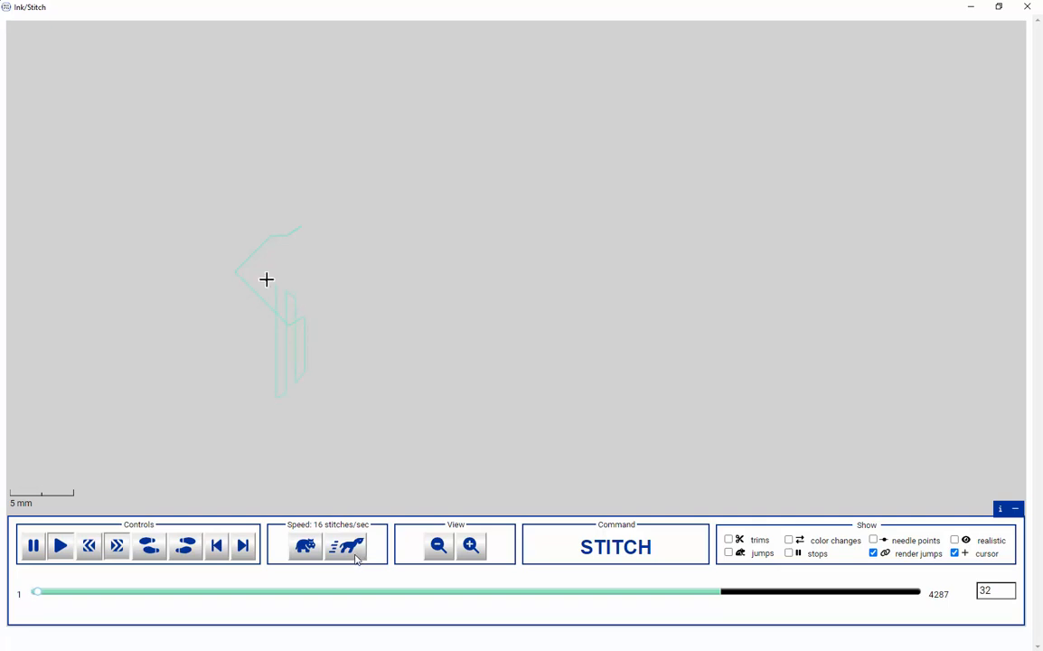
left_click(356, 557)
left_click(356, 558)
left_click(356, 557)
left_click(356, 558)
left_click(356, 558)
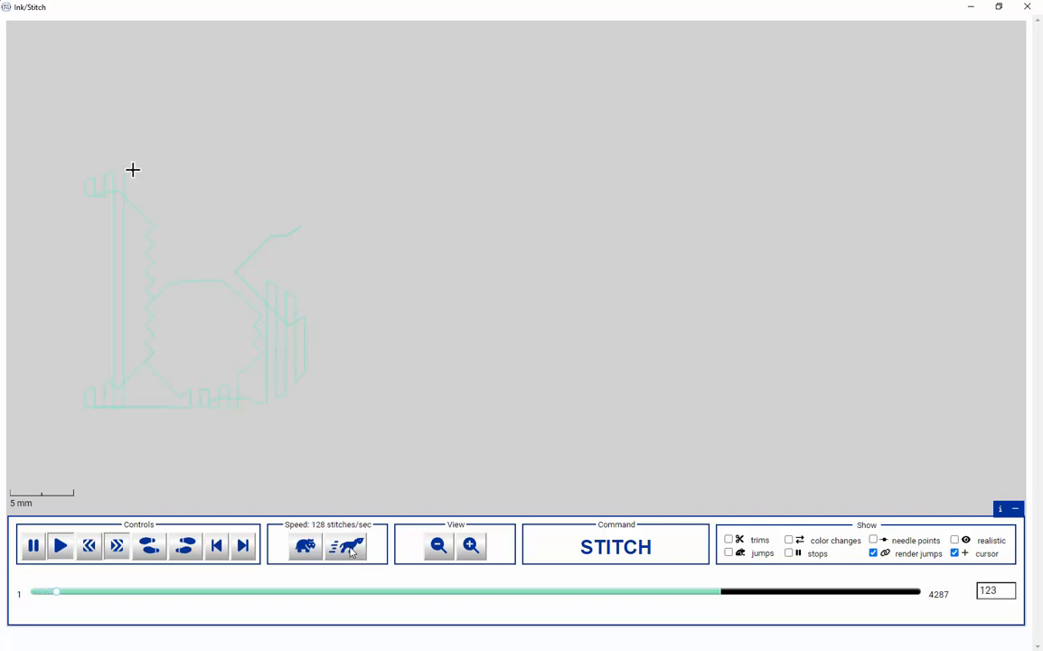
left_click(353, 554)
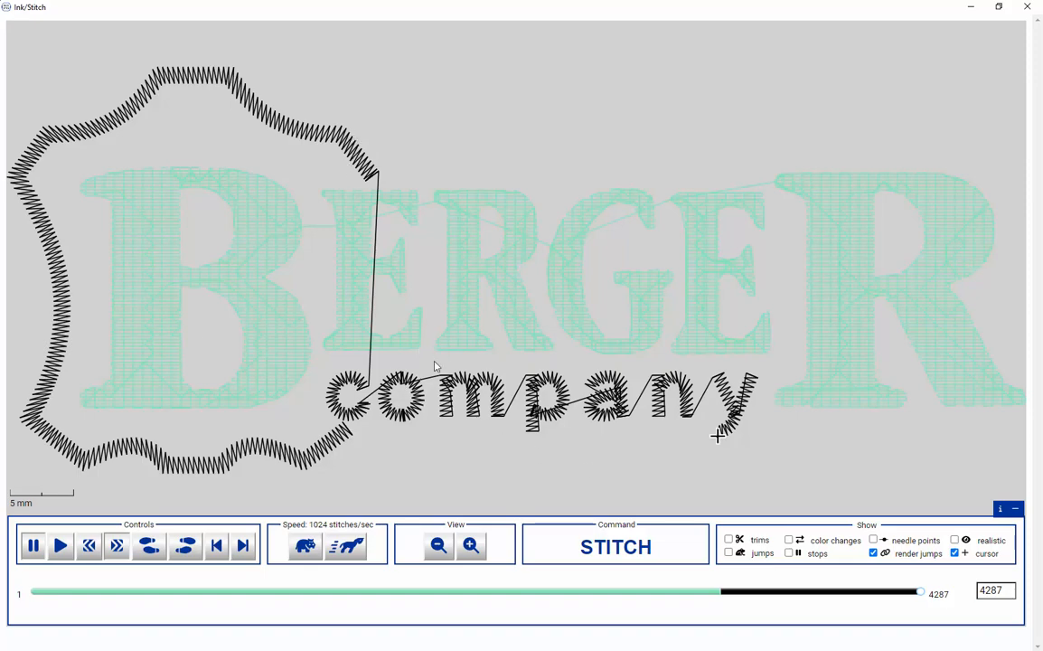
scroll(444, 431, "up", 4)
scroll(444, 435, "down", 4)
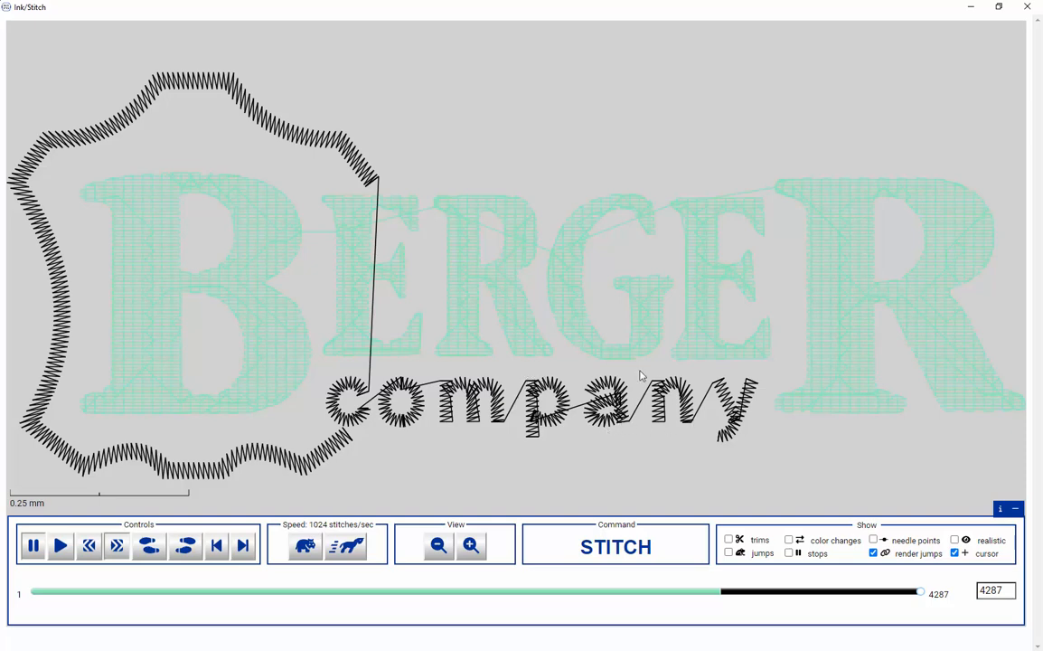
left_click(1028, 7)
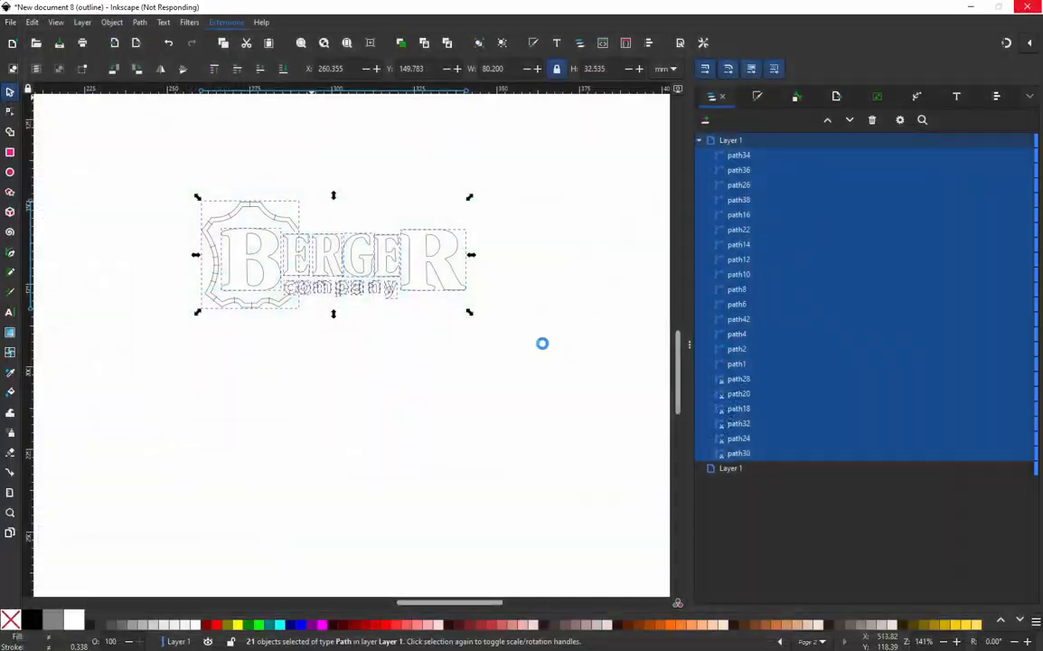
left_click(310, 312)
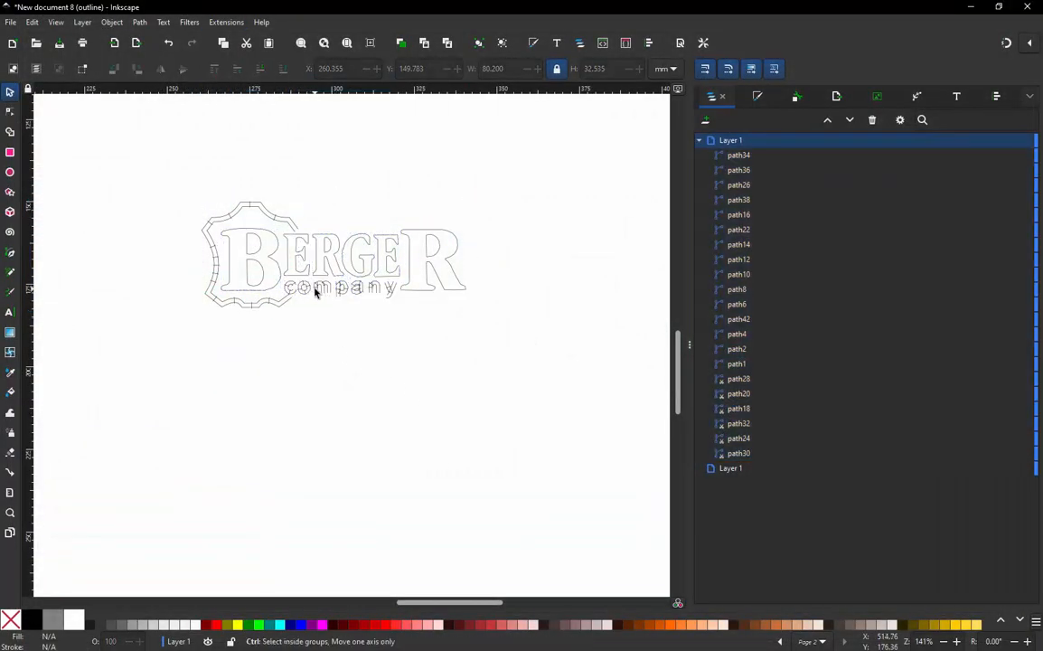
- Stretch the stem columns of the "m" and "p" upward at their top edges to heights of about 3.69 mm and 4.85 mm
scroll(318, 287, "up", 4, "ctrl")
scroll(321, 283, "up", 3, "ctrl")
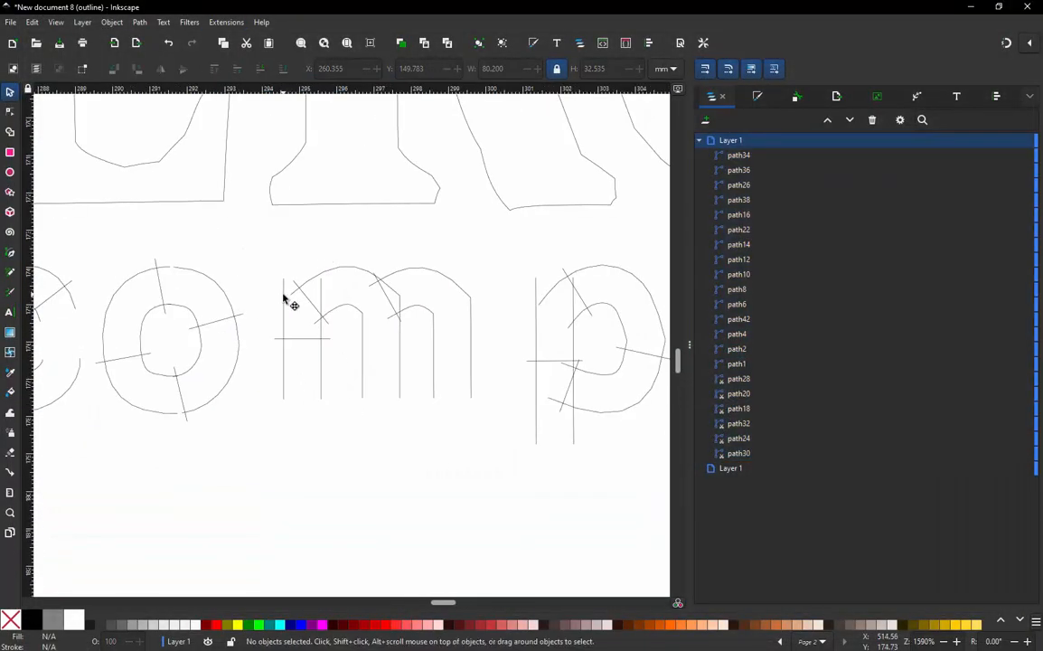
left_click(286, 293)
left_click_drag(304, 273, 307, 259)
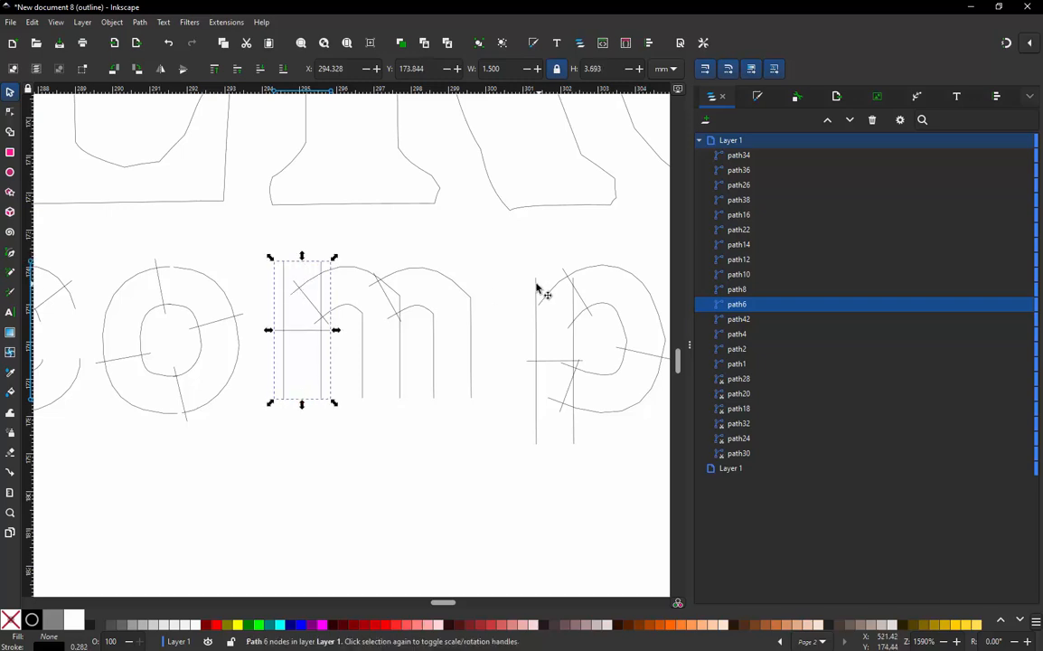
left_click(540, 290)
left_click_drag(556, 275, 556, 262)
scroll(337, 387, "down", 3)
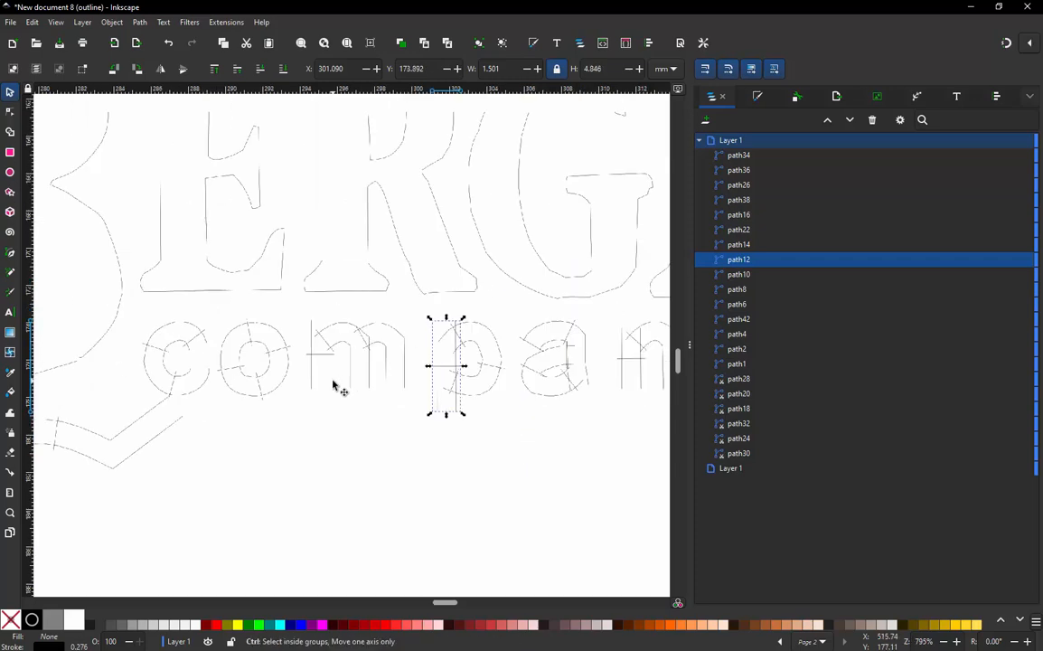
- Extend the "a" column (path16) slightly downward by moving the two end nodes at the foot of its stem
scroll(483, 374, "up", 3)
left_click(575, 409)
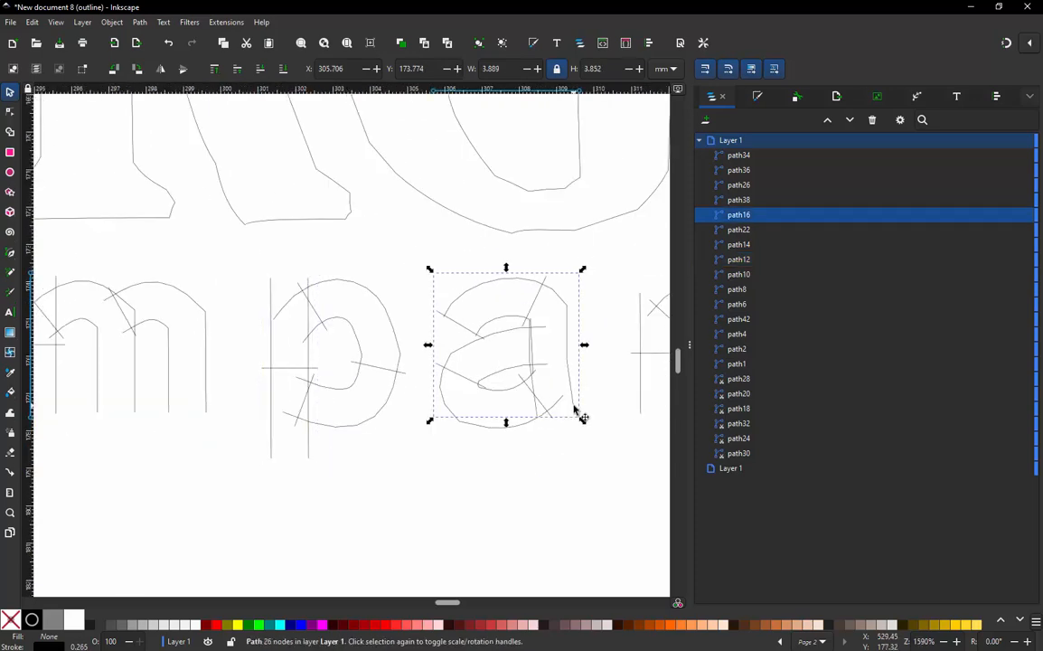
key("n")
left_click_drag(537, 419, 576, 426)
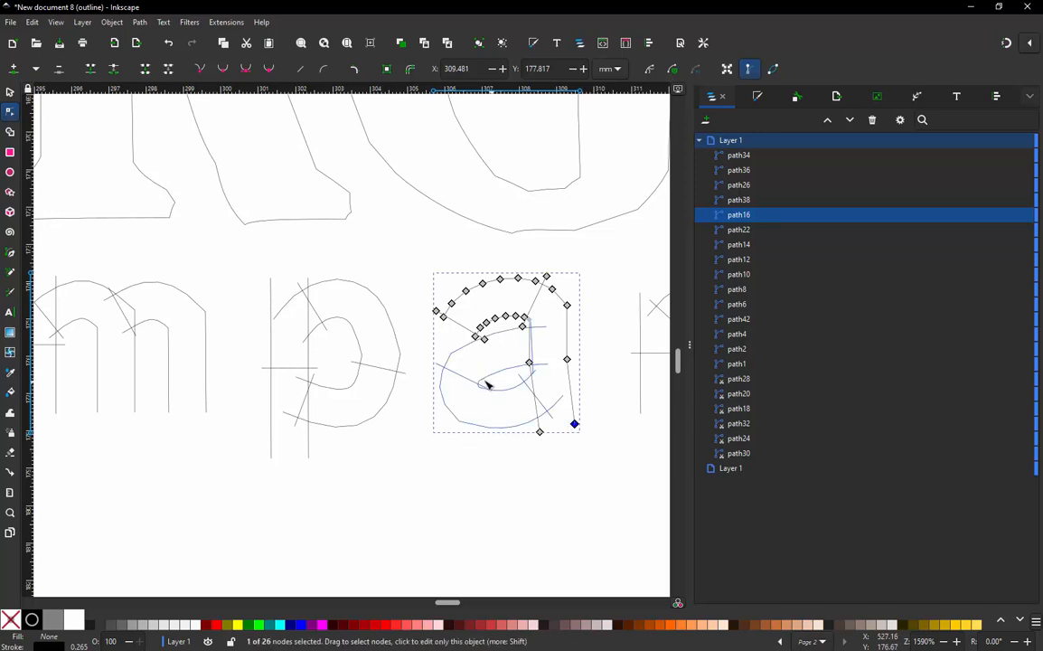
- Extend the stem column of the "n" (path38) upward by raising its two top nodes
scroll(419, 417, "down", 3)
scroll(595, 414, "up", 3)
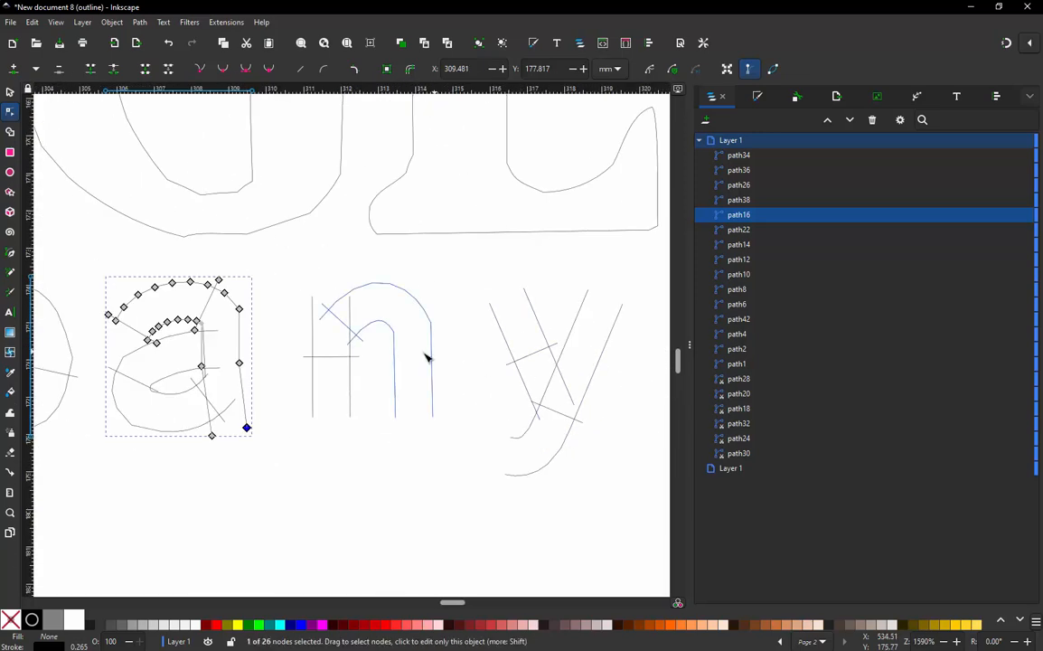
left_click(349, 364)
mouse_move(297, 277)
left_mouse_down()
mouse_move(360, 302)
mouse_move(352, 285)
mouse_move(313, 285)
left_mouse_up()
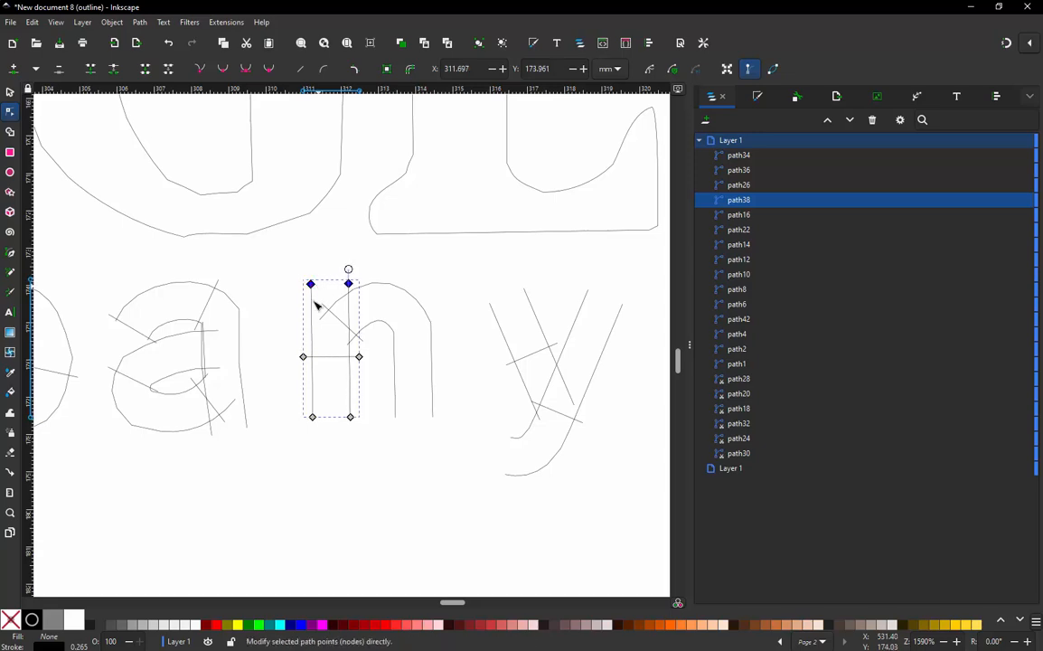
- Preview the stitching of the "n" stem column alone in the Ink/Stitch simulator, close it and clear the selection
scroll(491, 400, "down", 4)
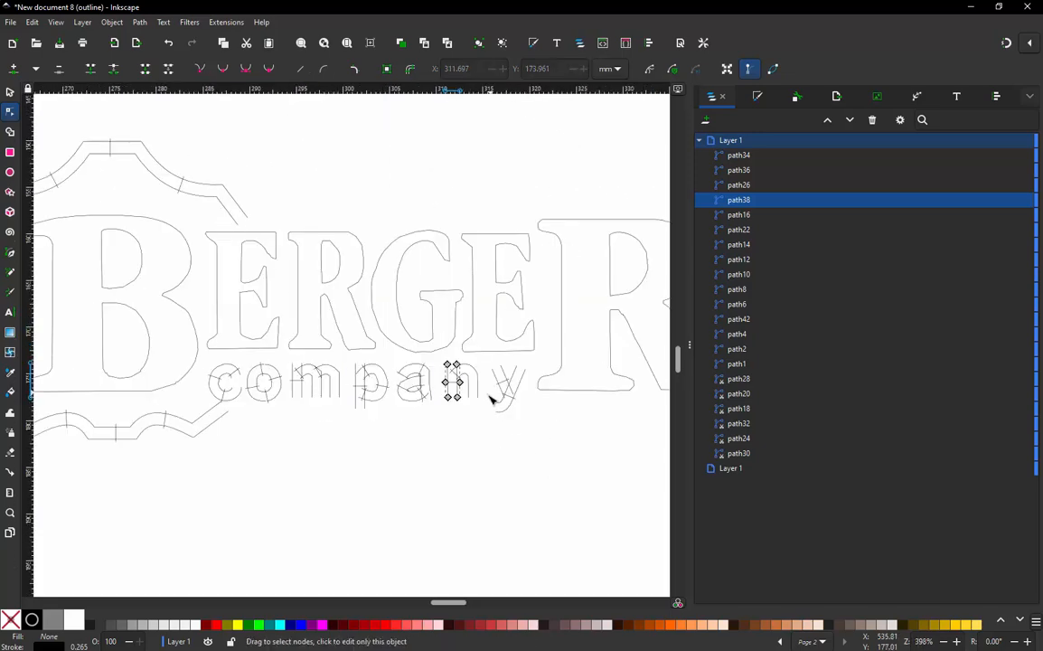
left_click(10, 93)
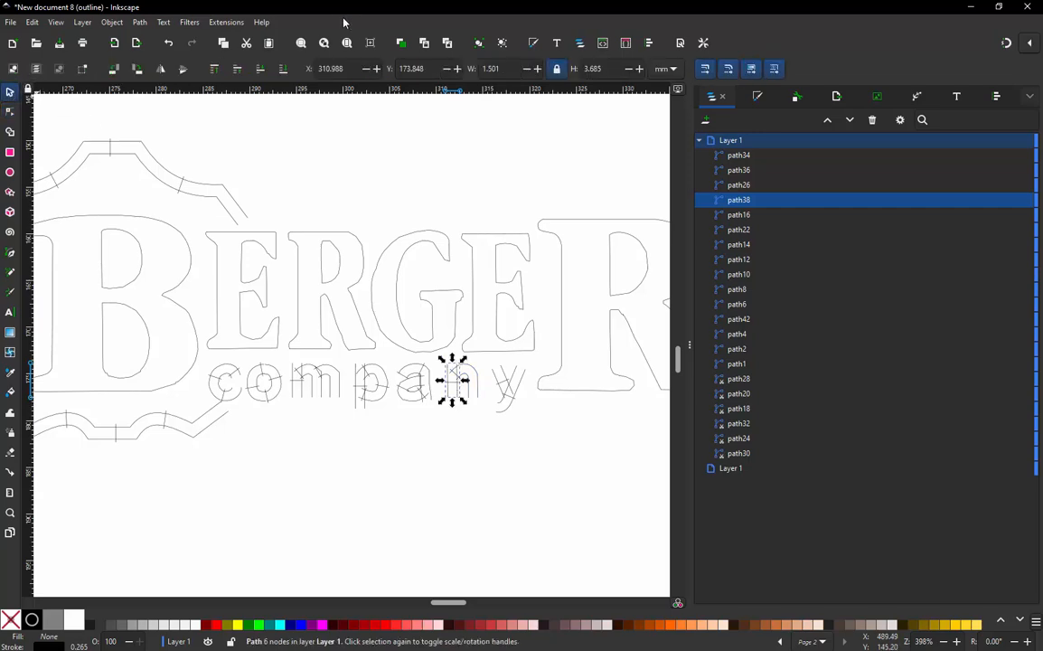
left_click(230, 23)
mouse_move(260, 179)
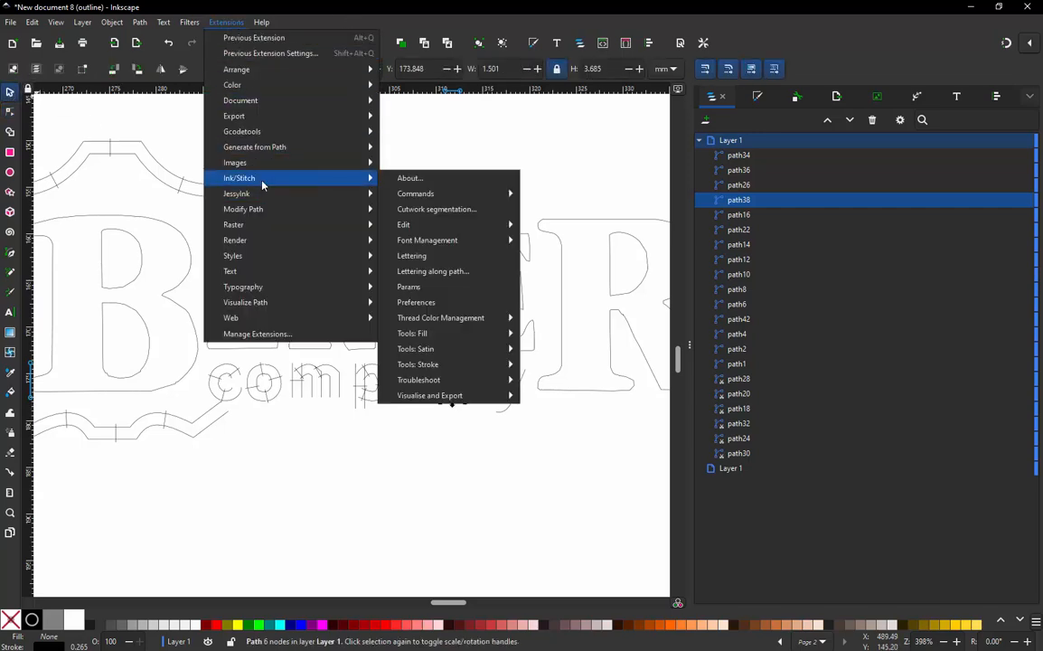
mouse_move(479, 395)
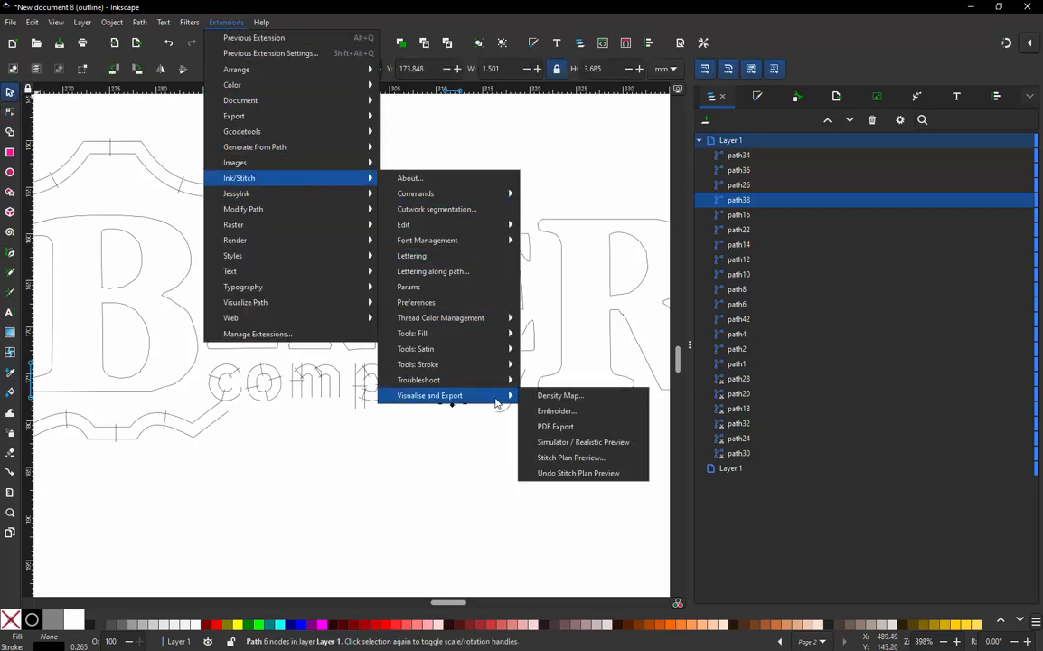
left_click(578, 437)
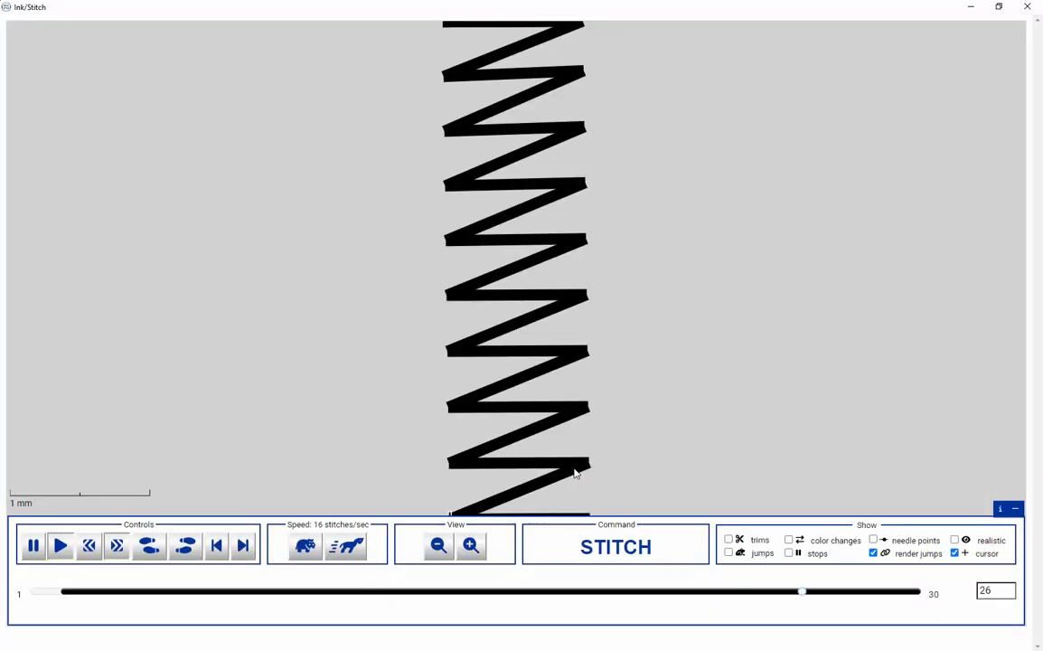
left_click(1027, 6)
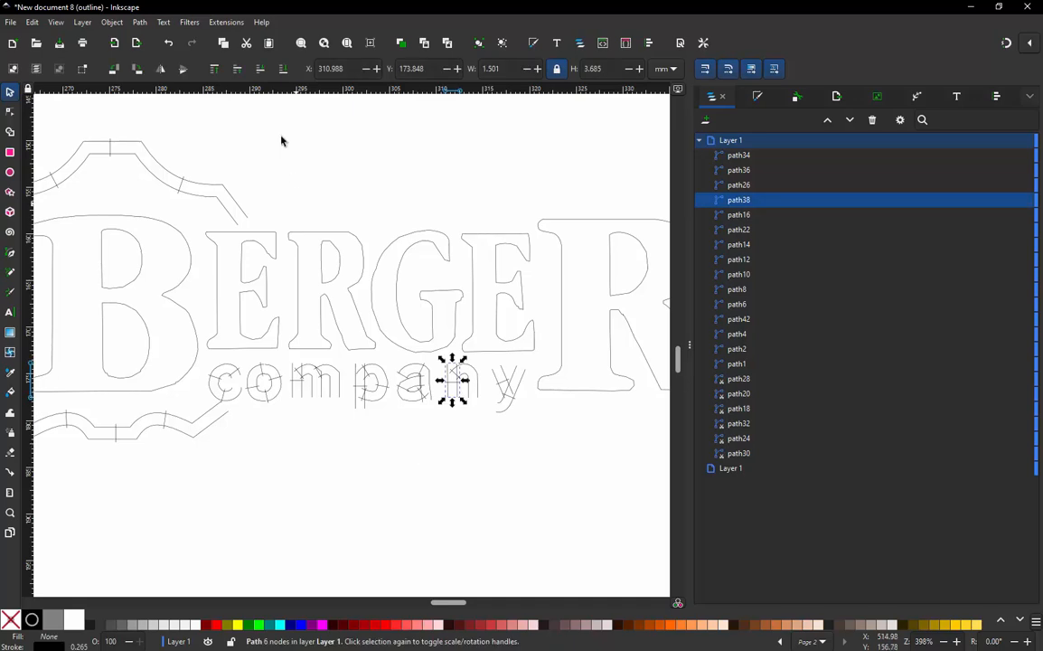
left_click(290, 161)
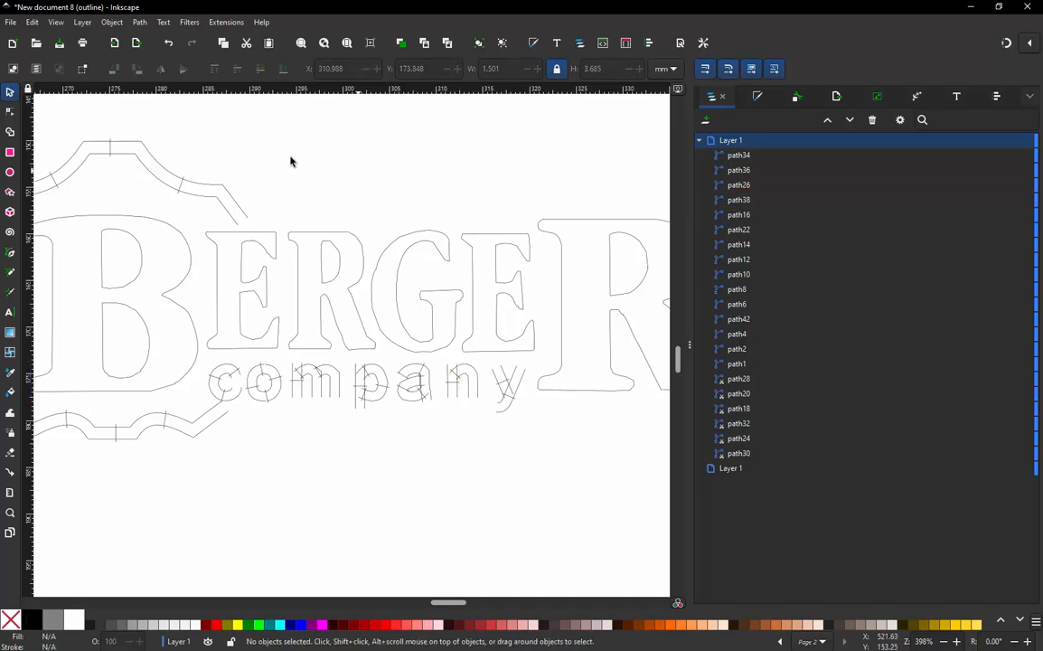
- Play the whole design in the Ink/Stitch simulator at 1024 stitches/sec to its last stitch and close the simulator
left_click(226, 23)
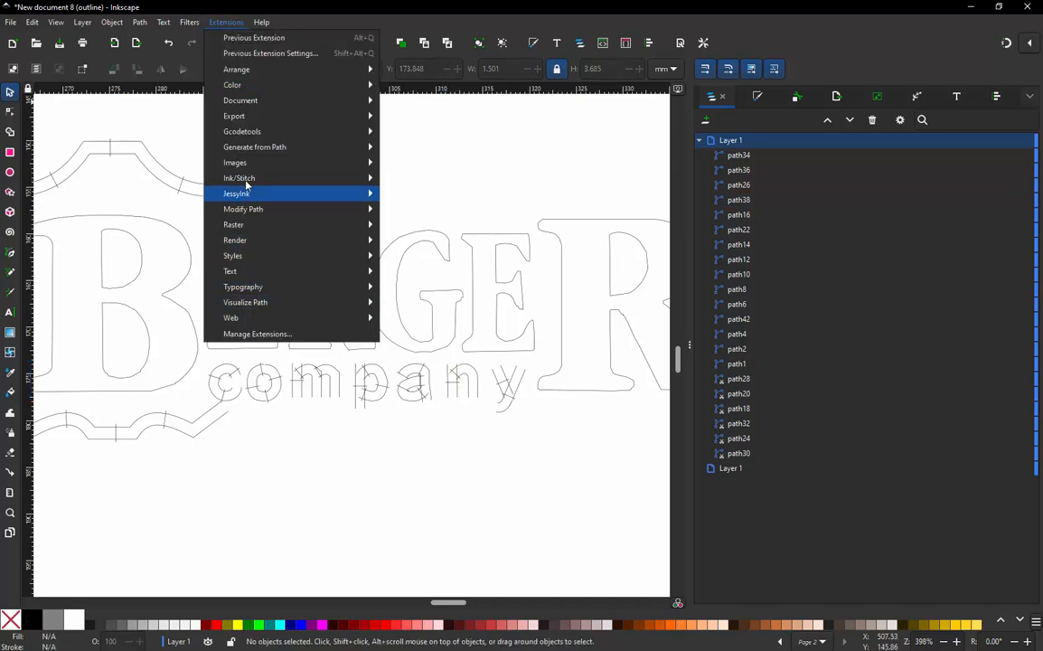
mouse_move(272, 179)
mouse_move(442, 395)
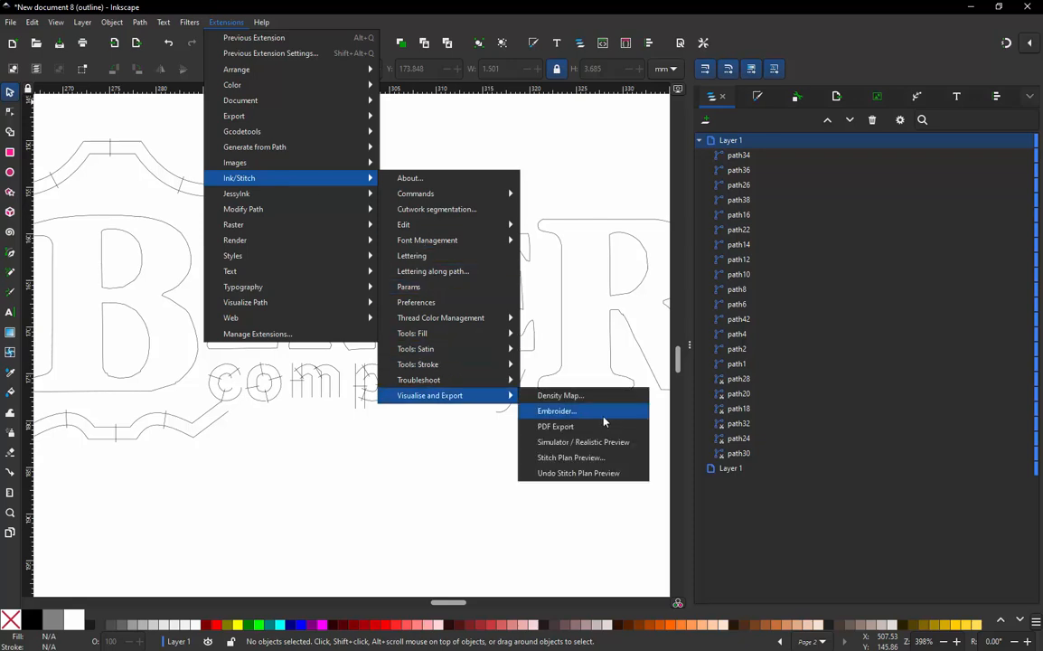
left_click(569, 442)
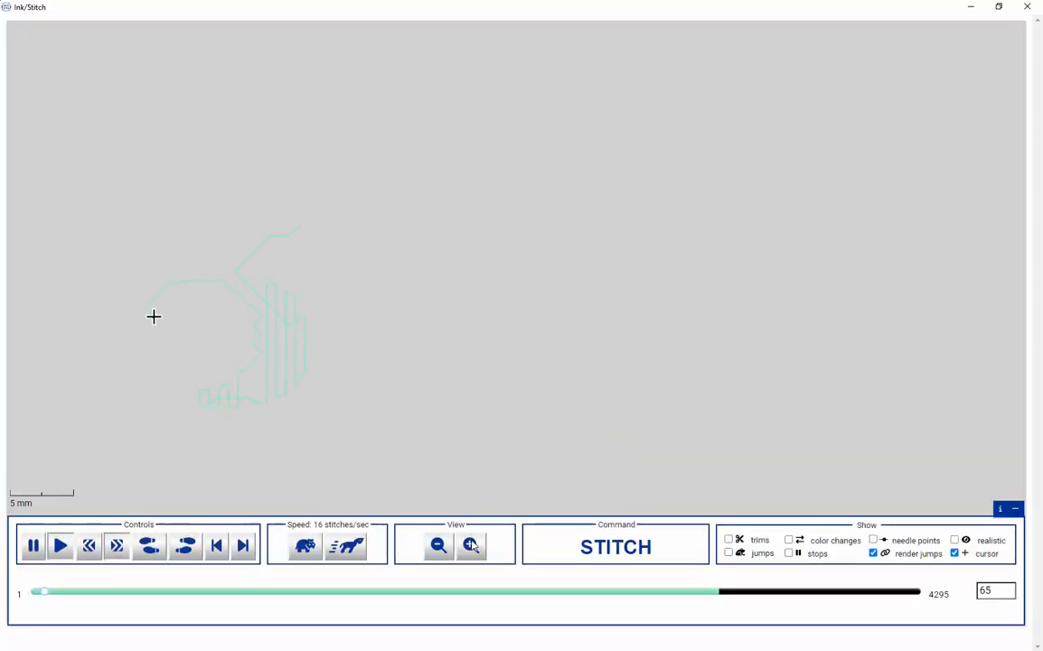
left_click(365, 549)
left_click(364, 550)
left_click(364, 548)
left_click(364, 547)
left_click(364, 548)
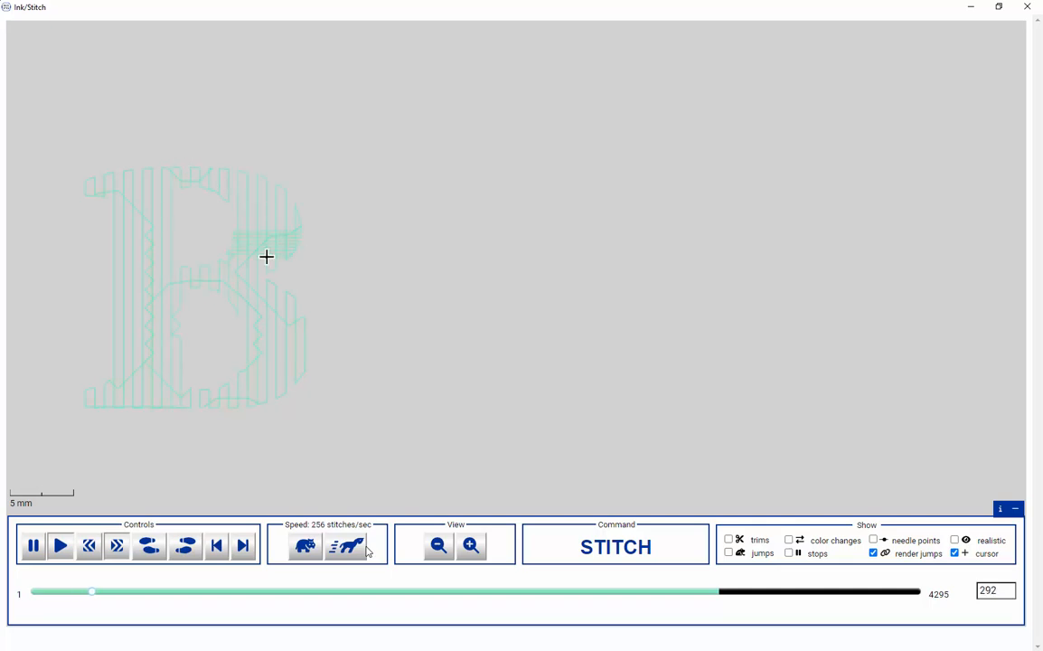
left_click(364, 547)
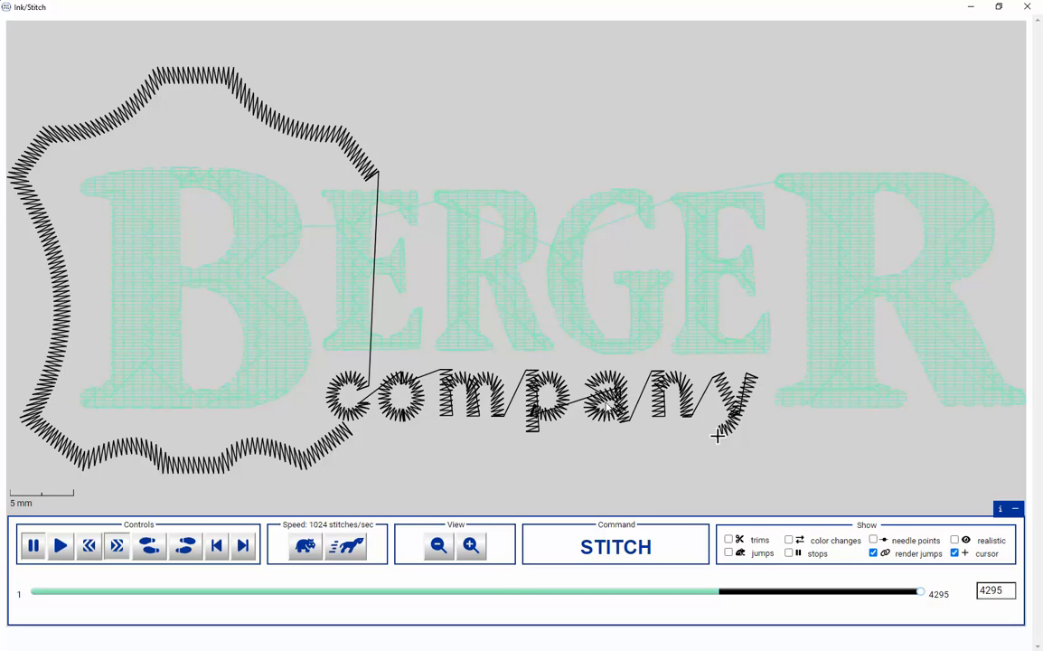
left_click(971, 7)
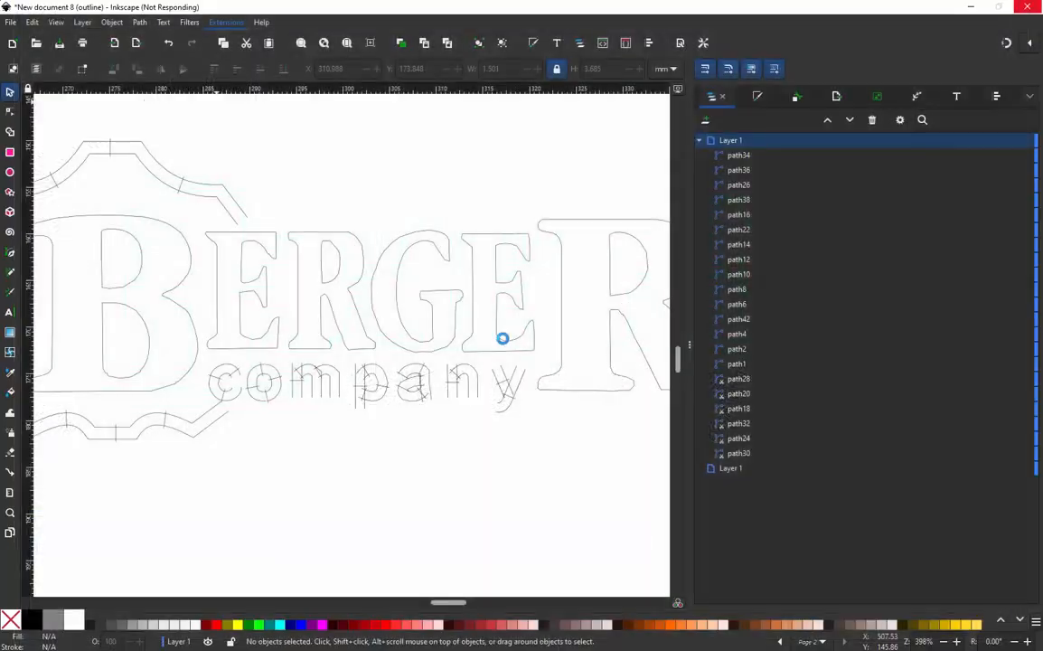
- Open the Ink/Stitch parameters for the 14 "company" satin columns and set their zig-zag spacing to 0.3 mm/cycle
left_click_drag(203, 468, 542, 349)
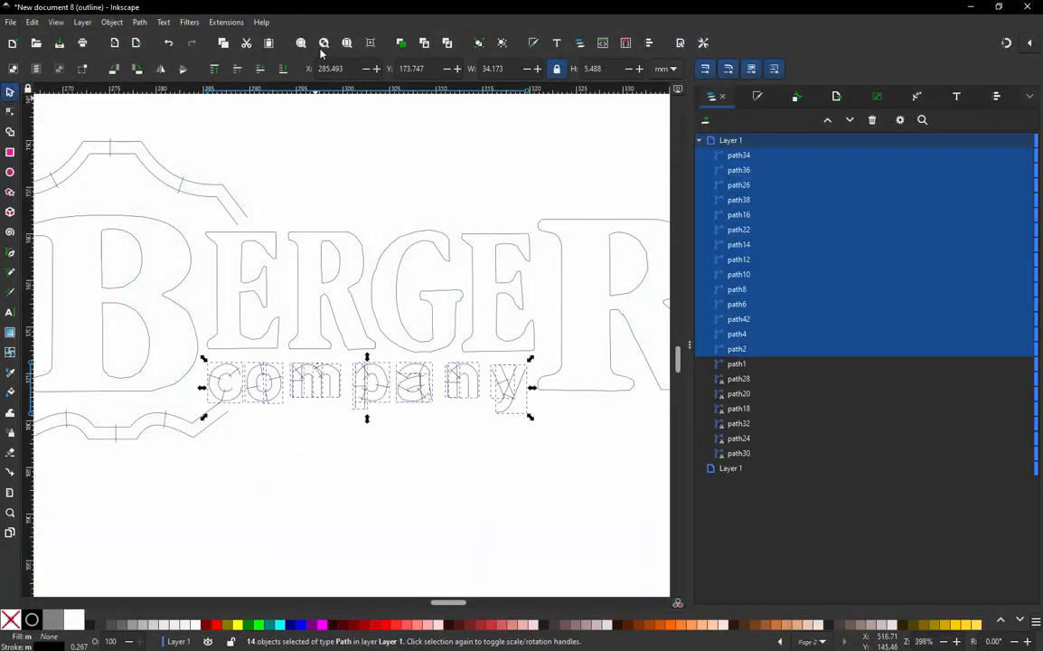
left_click(226, 22)
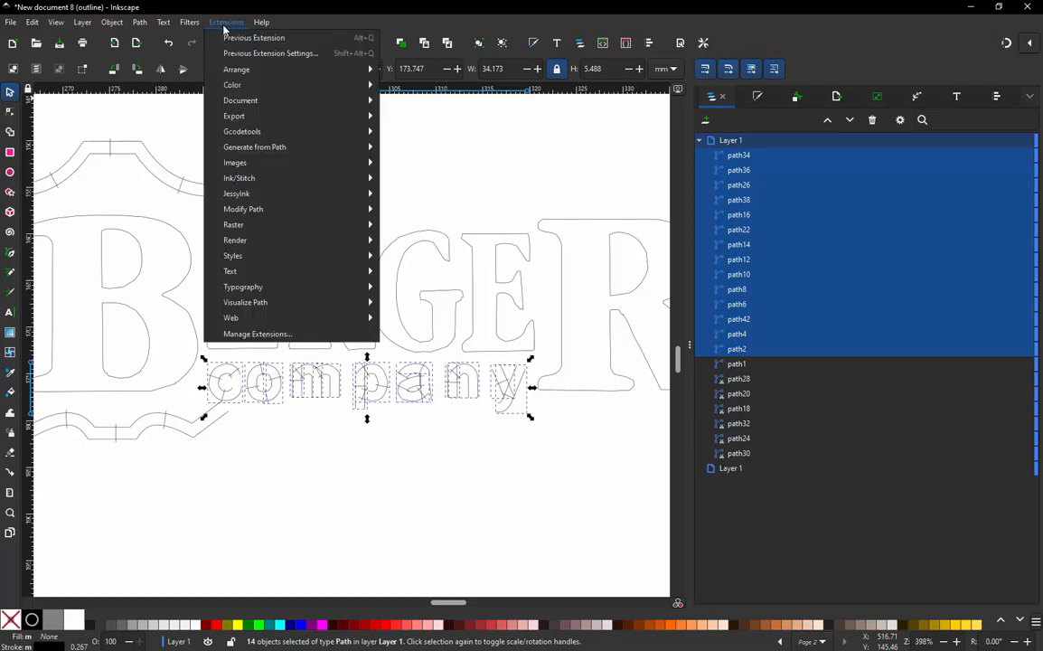
mouse_move(268, 179)
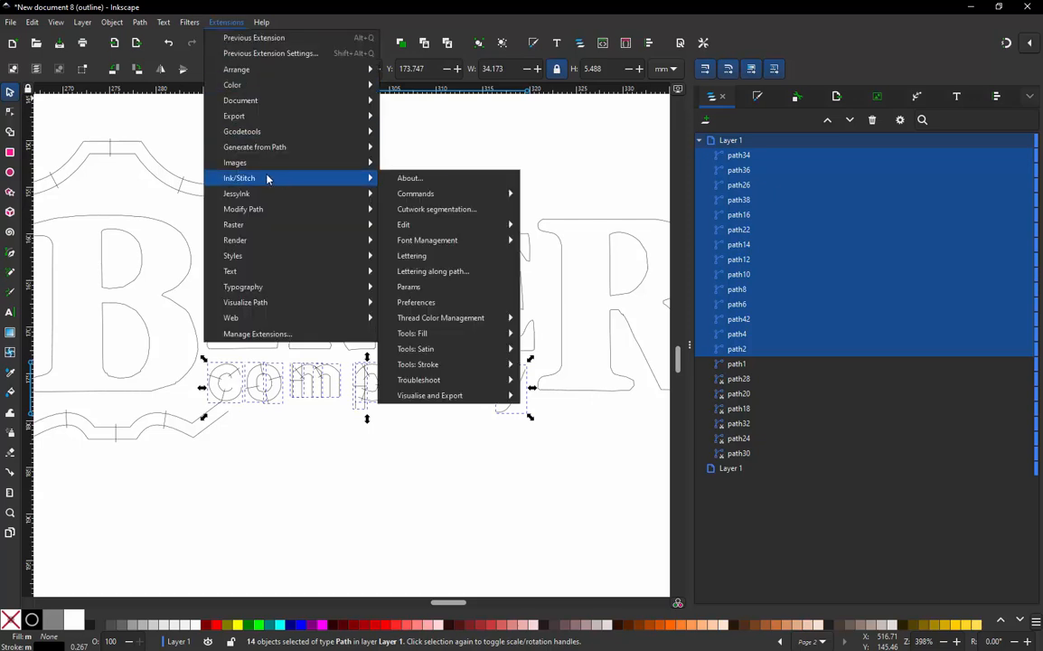
left_click(447, 288)
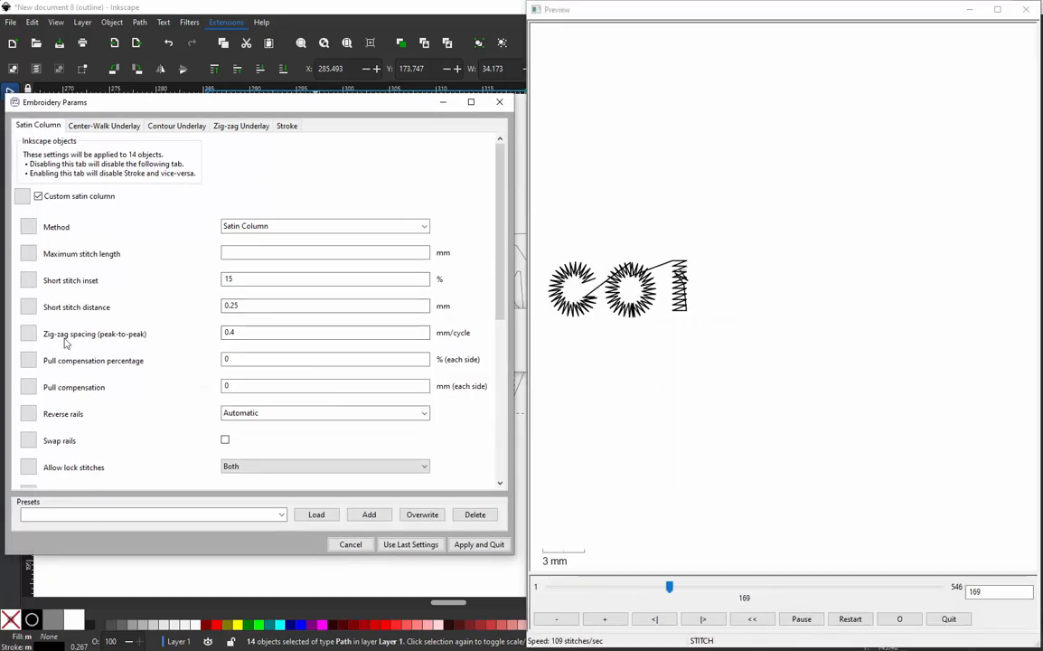
left_click(247, 331)
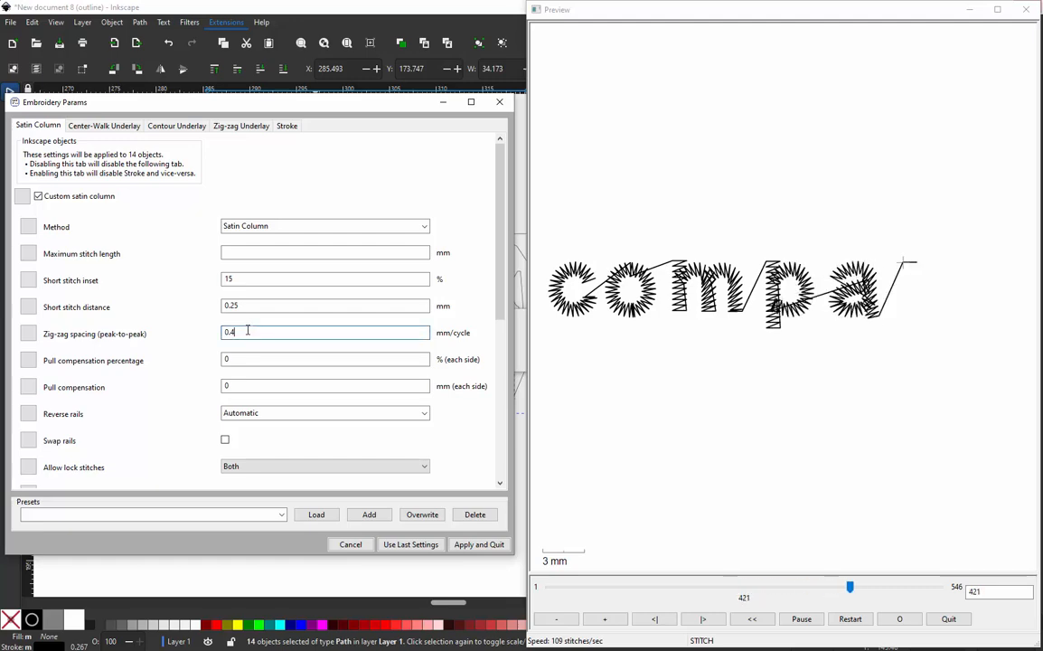
key("BackSpace")
key("BackSpace")
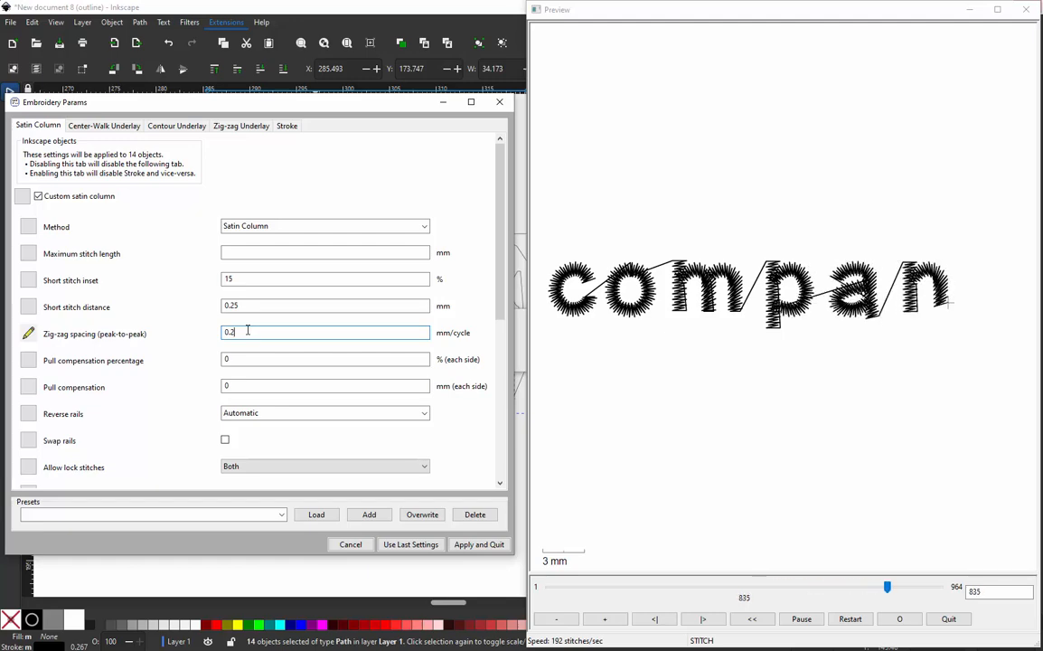
key("BackSpace")
type("4")
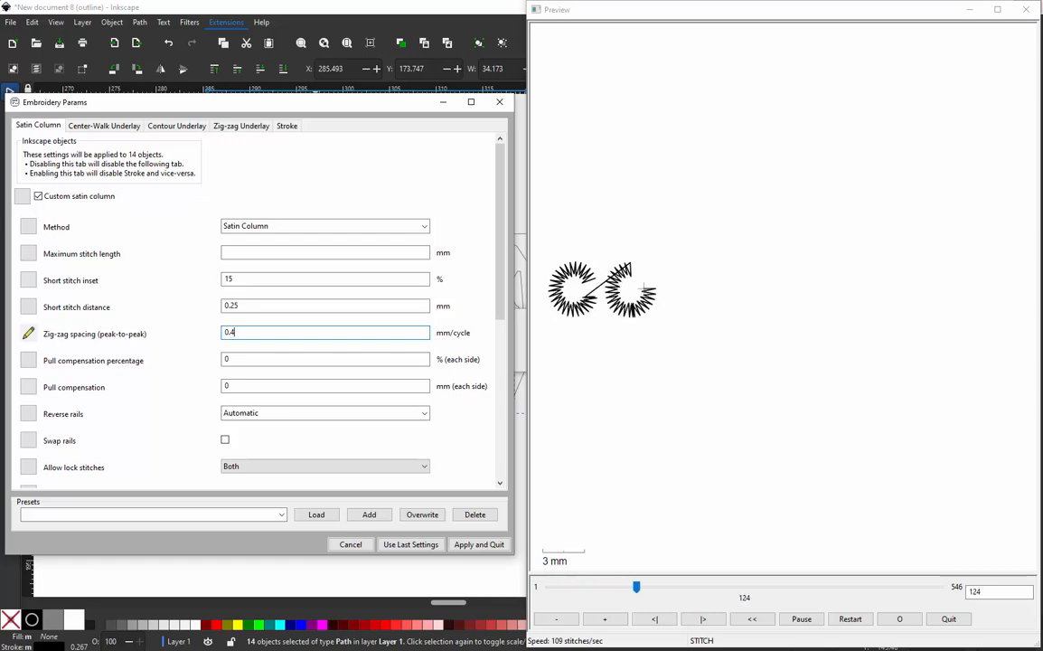
key("BackSpace")
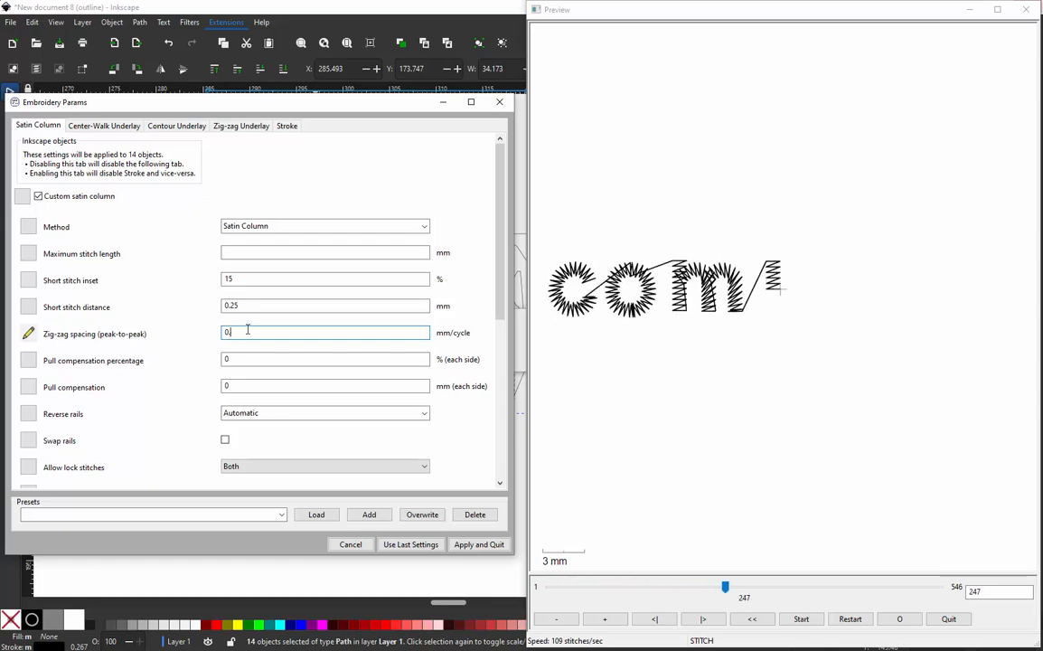
type("2")
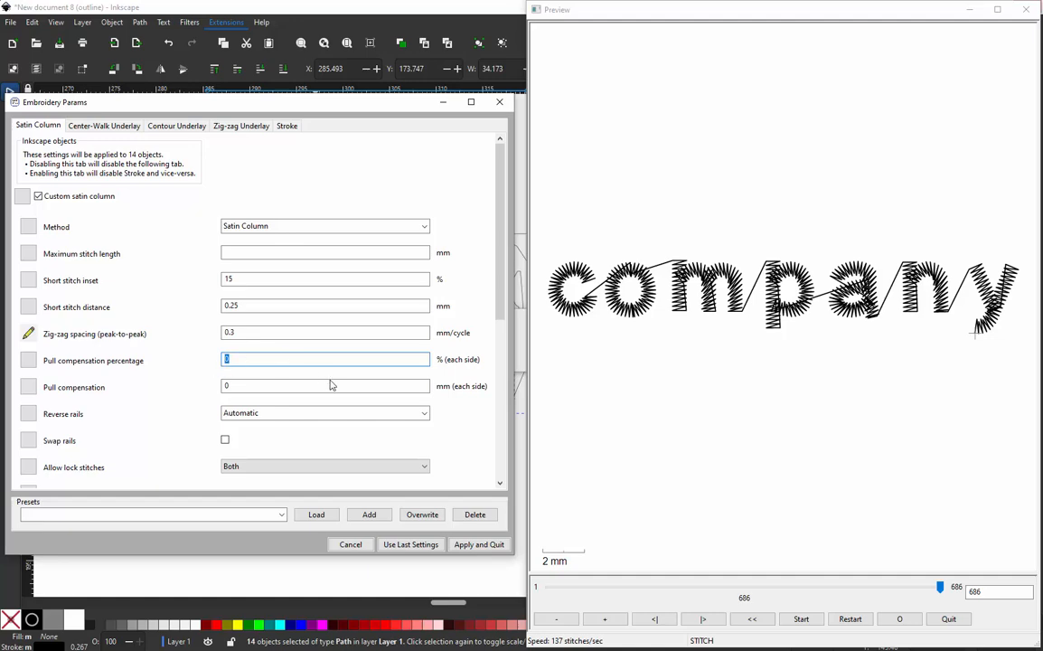
- Set the columns' pull compensation percentage to 5 % on each side, trying 20 % in between, and apply the parameters
type("5")
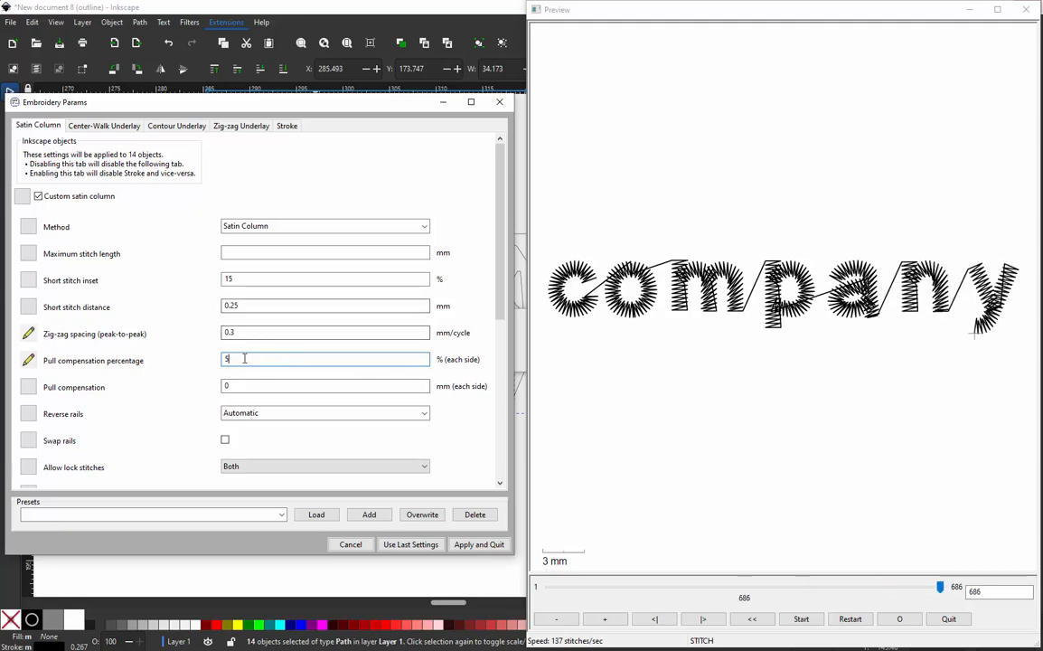
left_click_drag(275, 359, 214, 360)
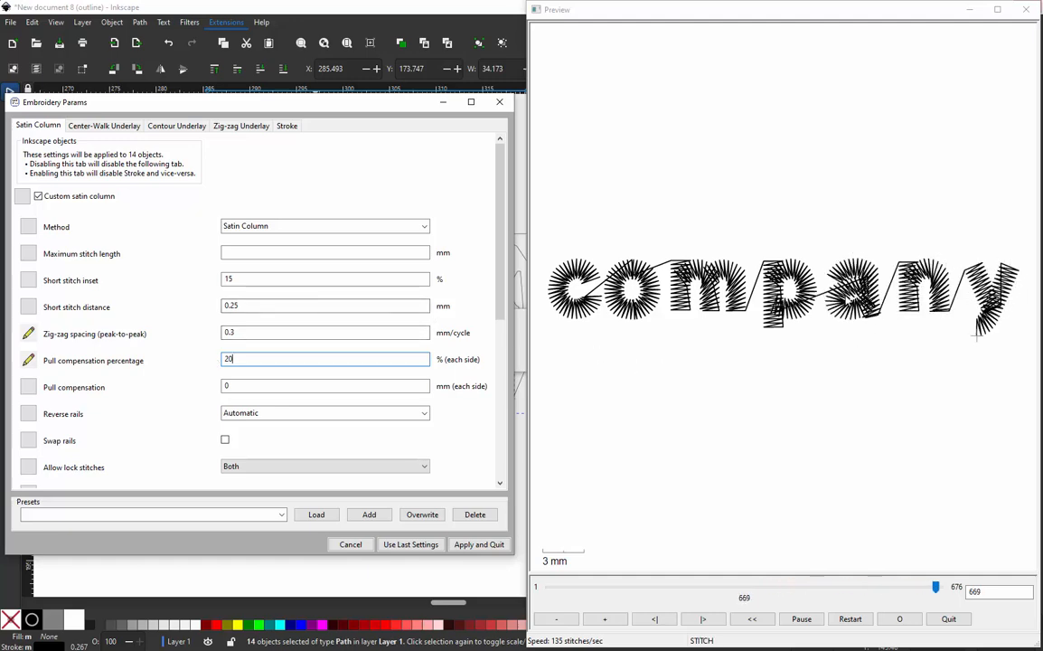
double_click(226, 360)
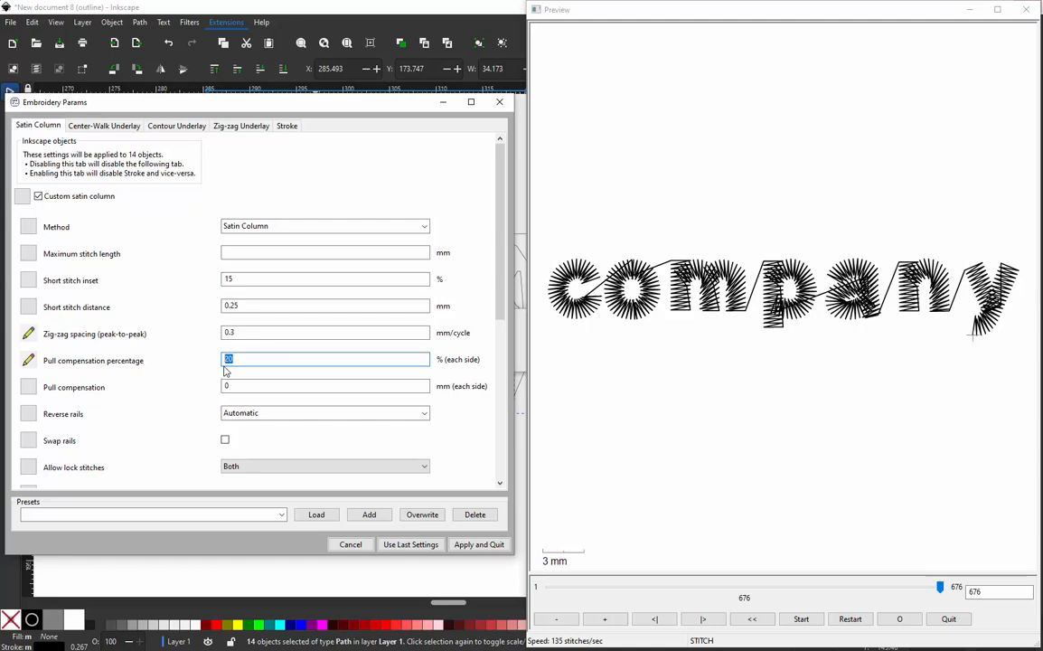
type("5")
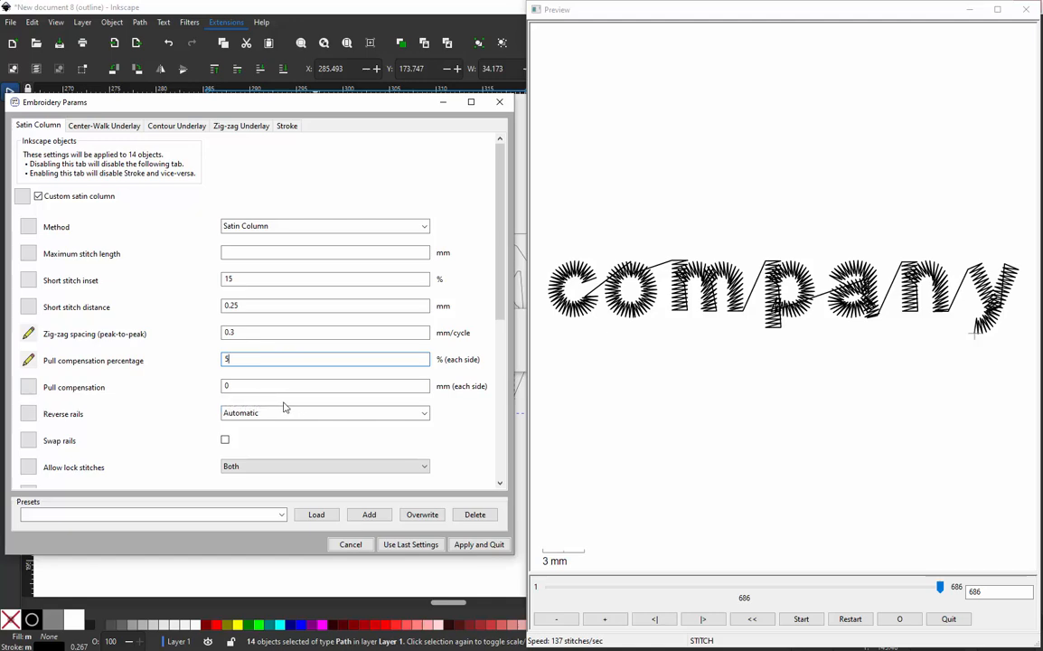
left_click_drag(242, 359, 138, 359)
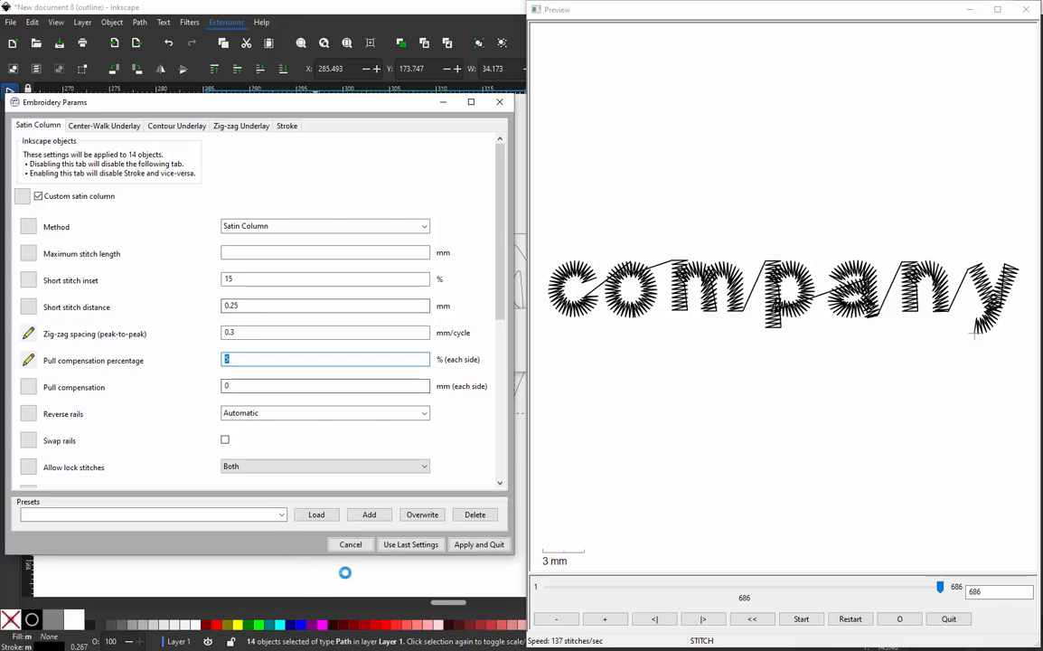
left_click(489, 545)
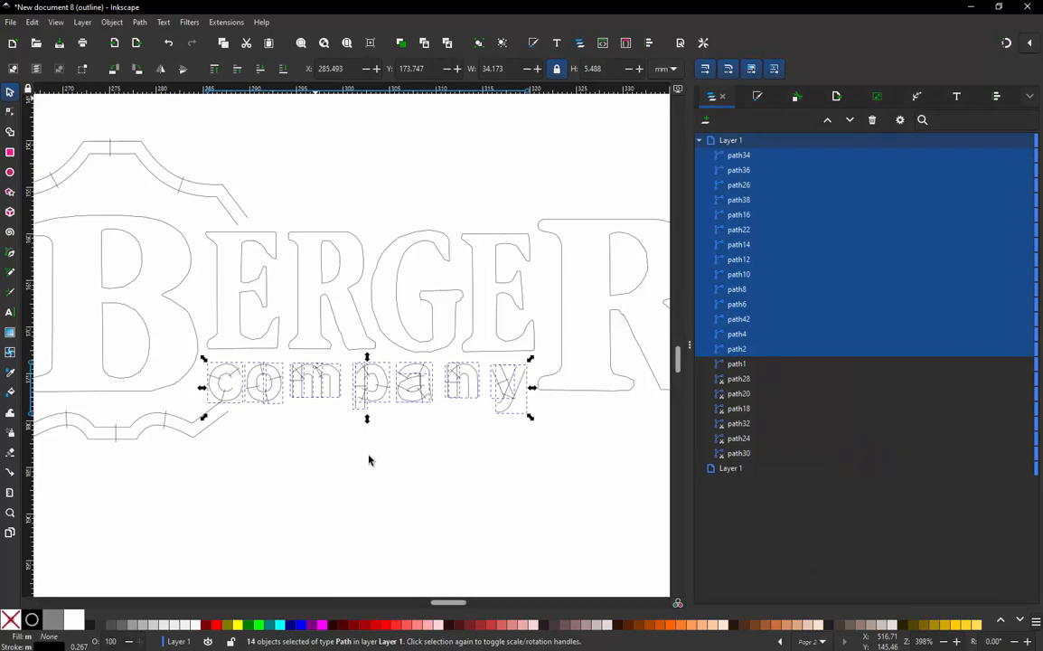
- With nothing selected, preview the whole design in the simulator at its last stitch with realistic rendering, and close the preview
left_click(258, 135)
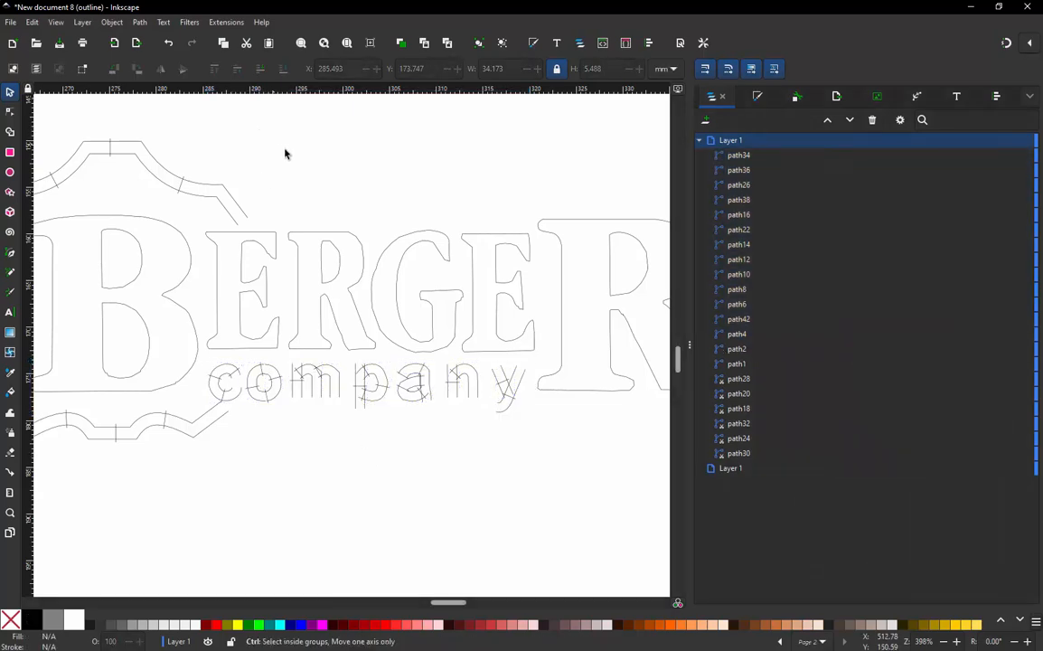
scroll(377, 219, "down", 1)
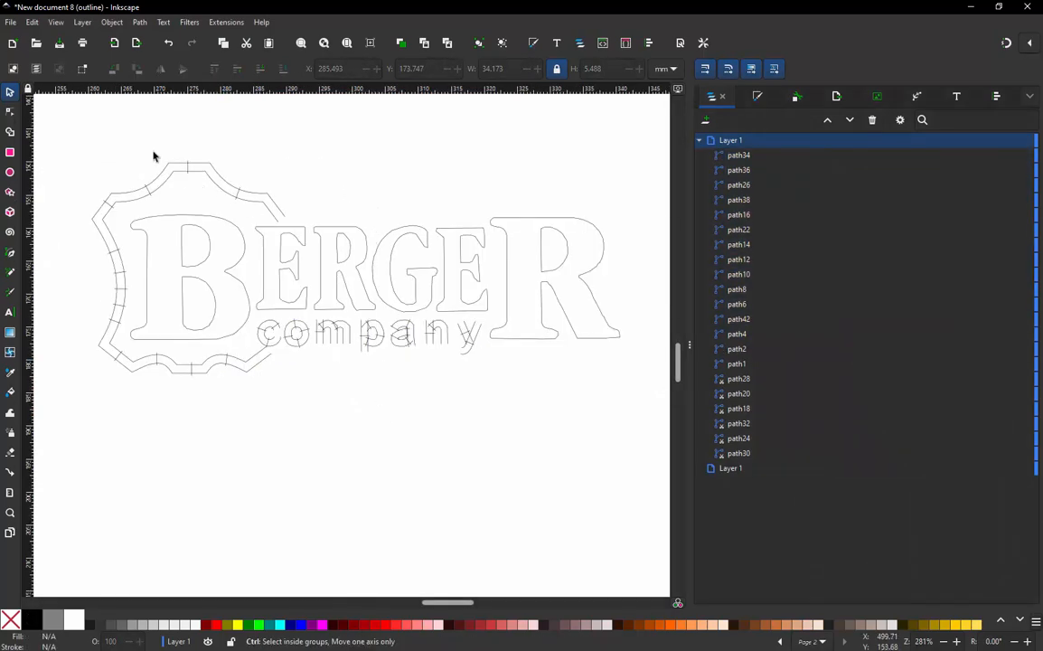
left_click(203, 174)
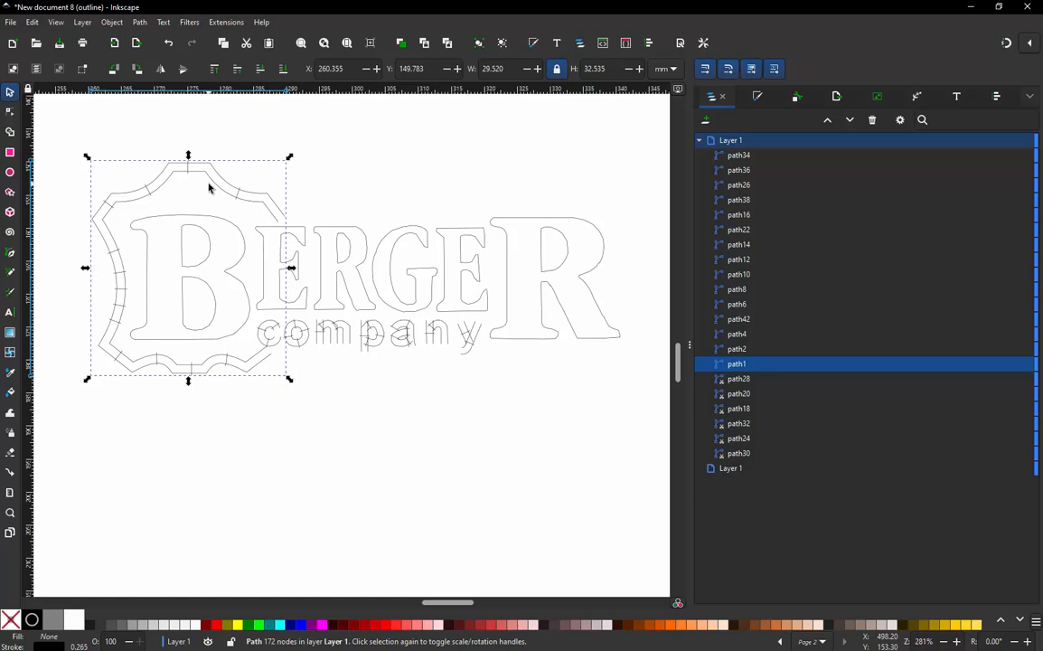
left_click(276, 401)
left_click(233, 24)
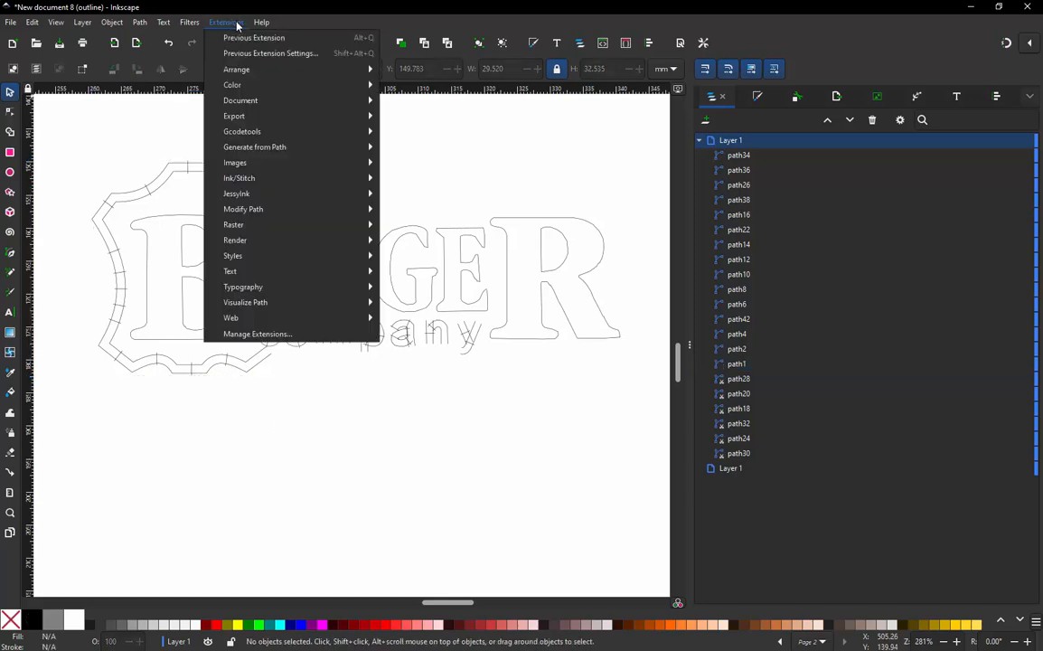
mouse_move(260, 179)
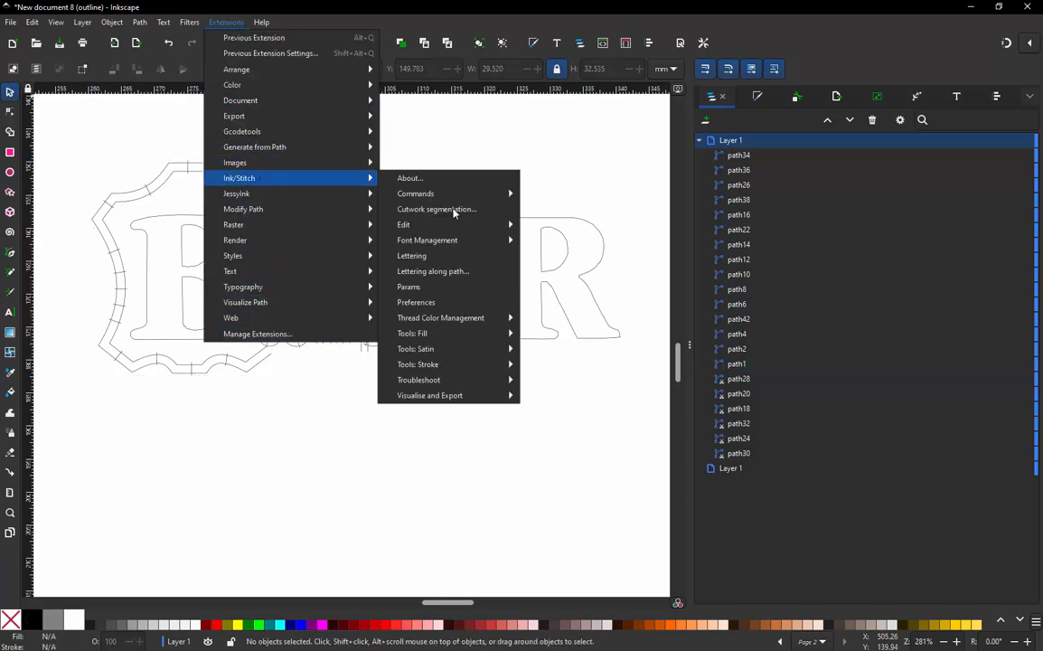
mouse_move(468, 395)
left_click(566, 433)
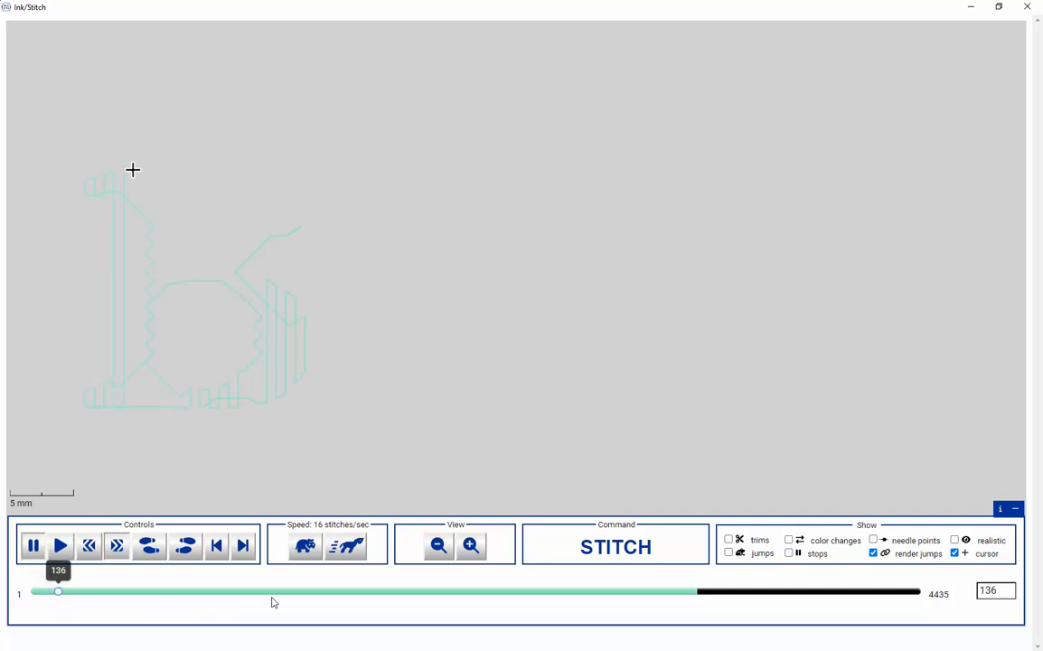
left_click_drag(270, 603, 963, 607)
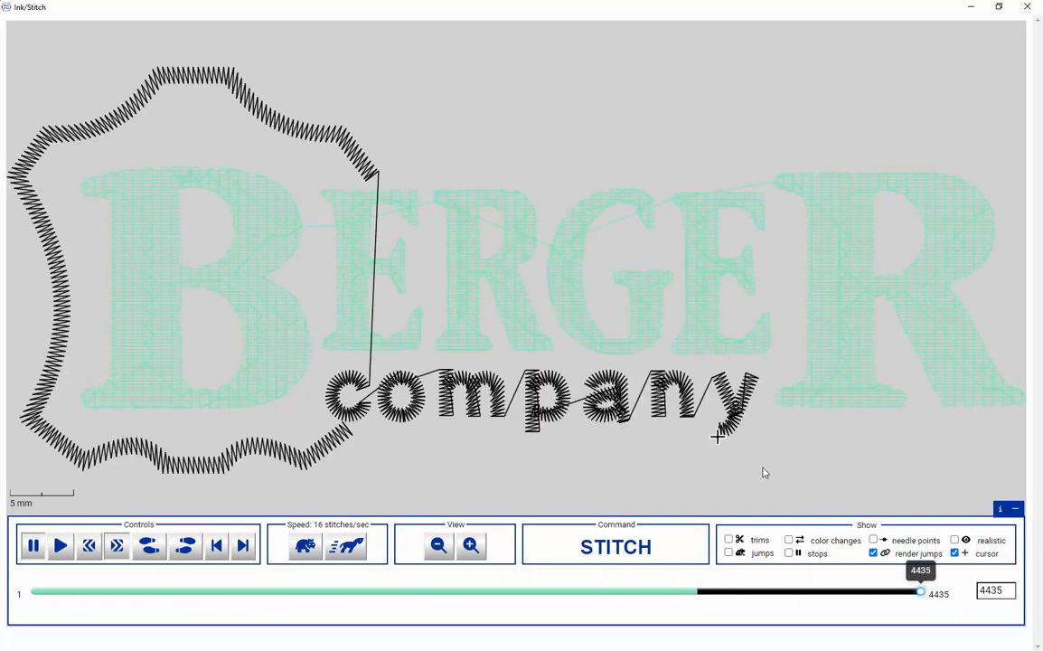
left_click(954, 540)
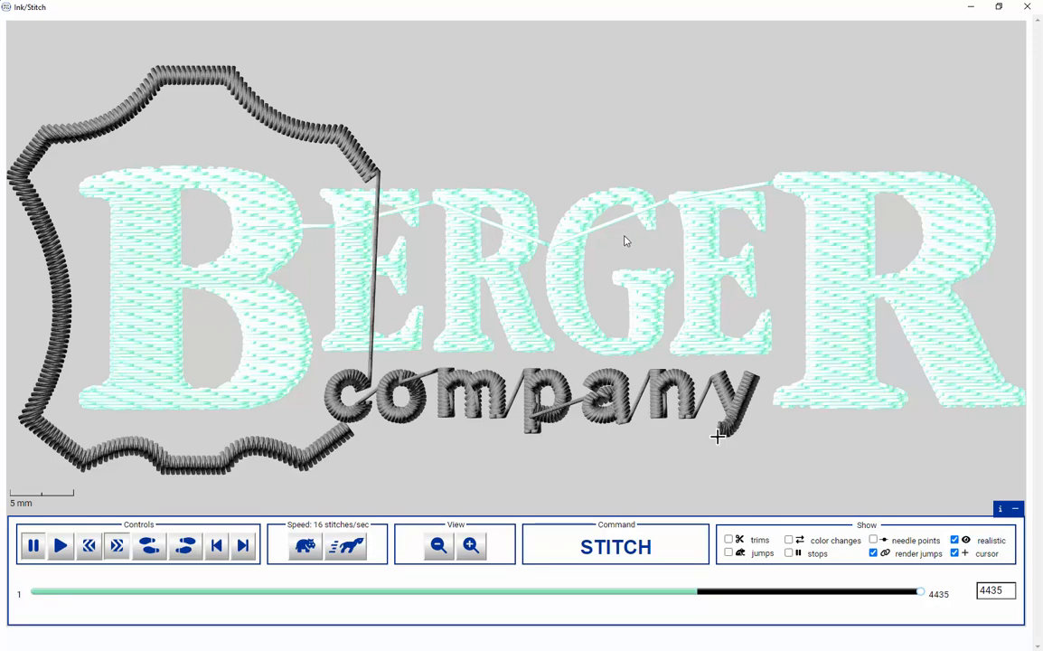
left_click(1037, 8)
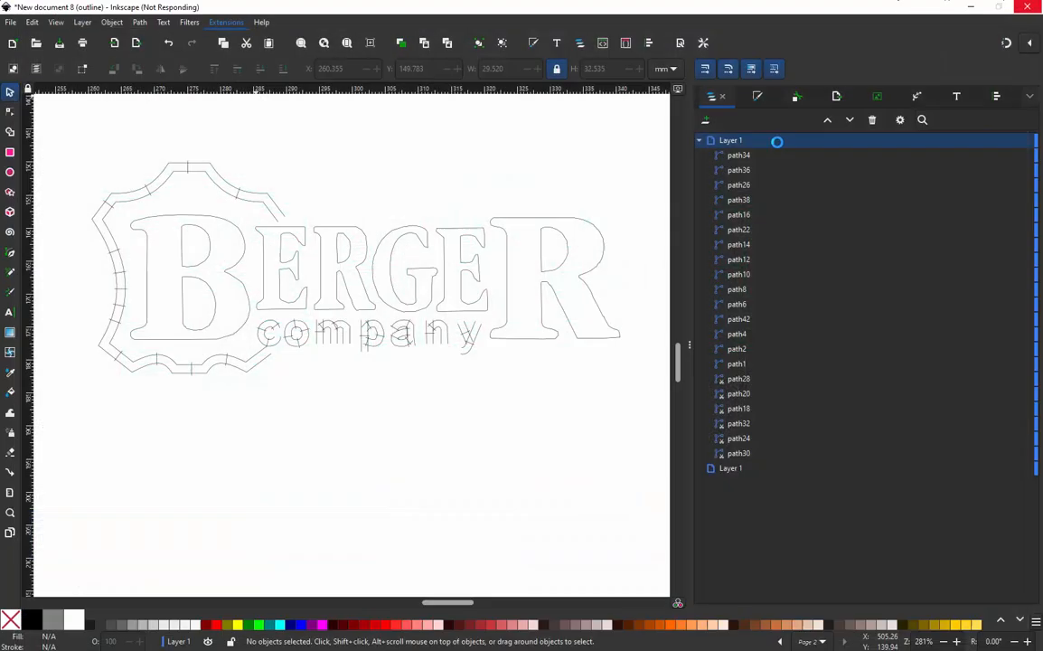
- Select the letter "G" of BERGER and add the Ink/Stitch jump destination for Stop commands (Frame Out position) to the design
scroll(402, 235, "up", 2)
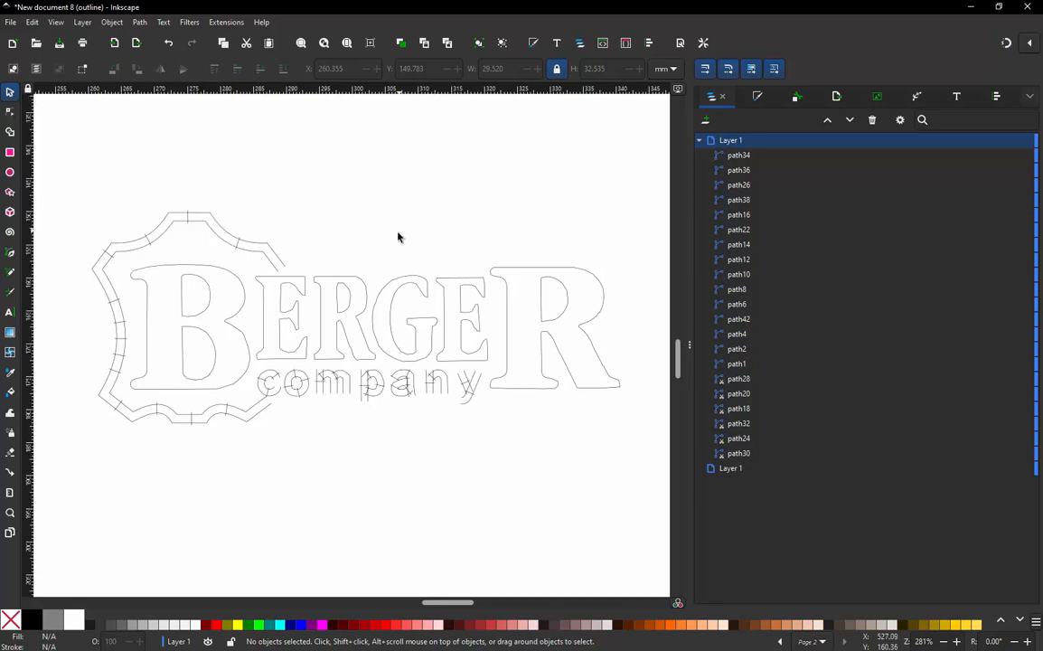
left_click(428, 288)
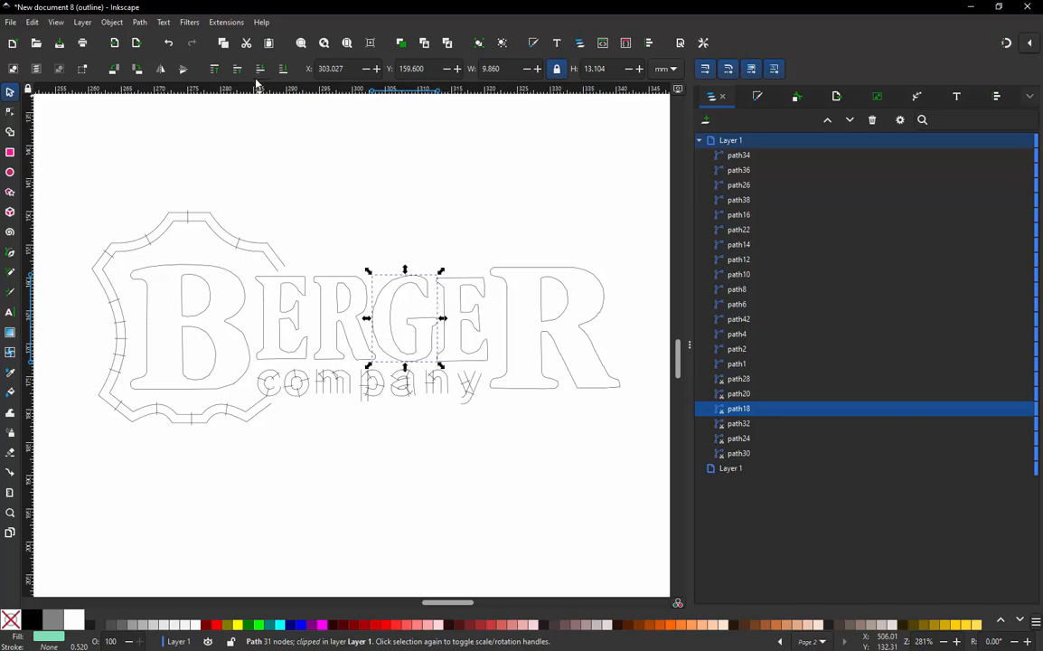
left_click(223, 24)
mouse_move(262, 179)
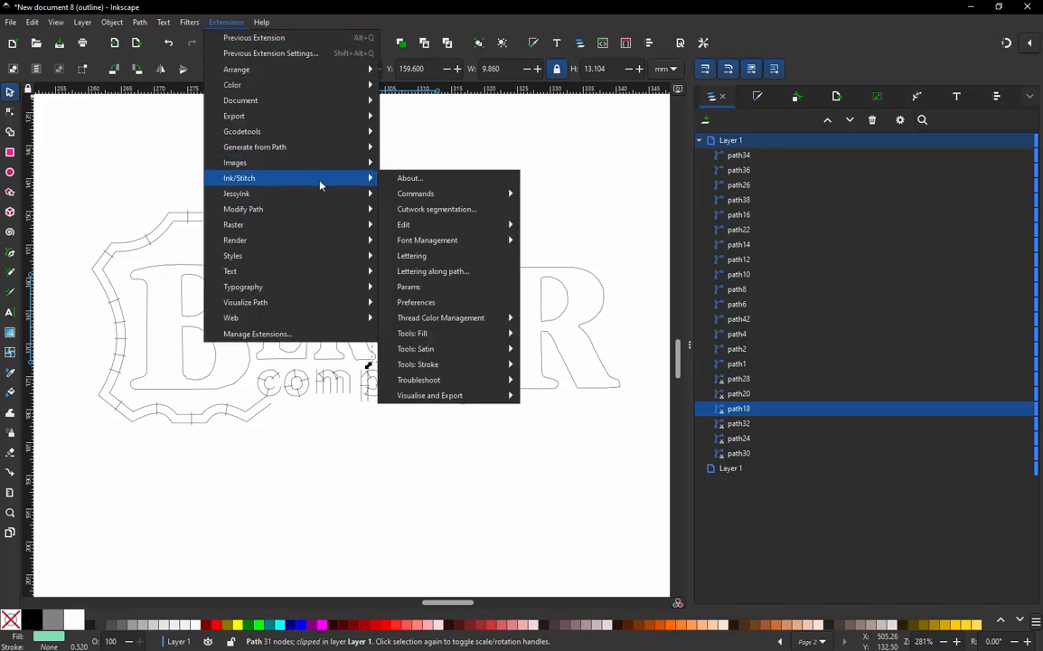
mouse_move(432, 195)
left_click(565, 193)
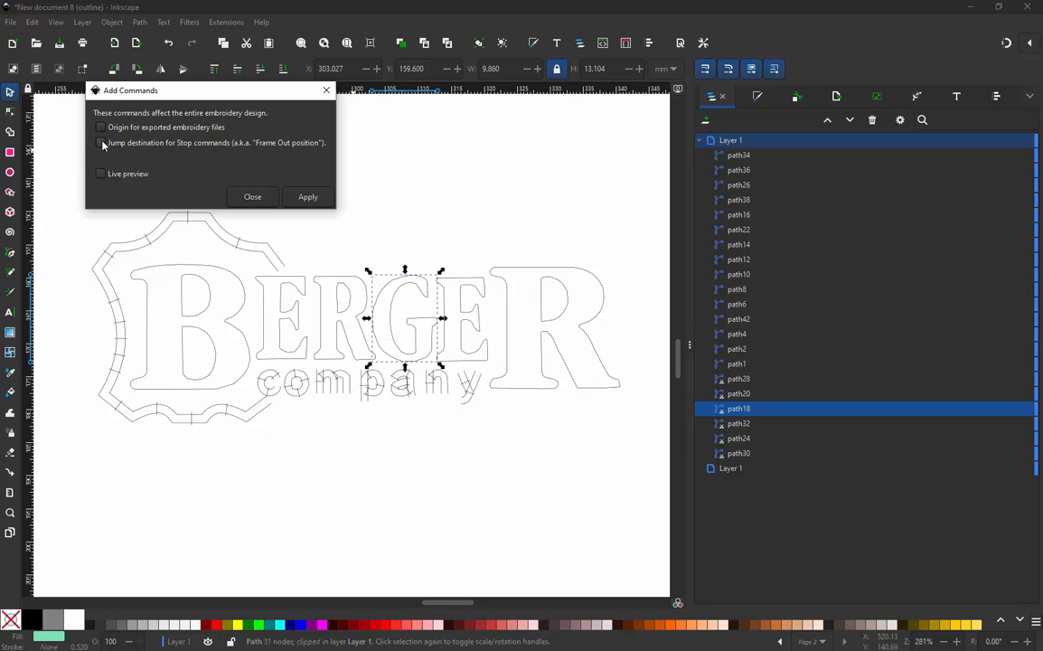
left_click(102, 144)
left_click(307, 196)
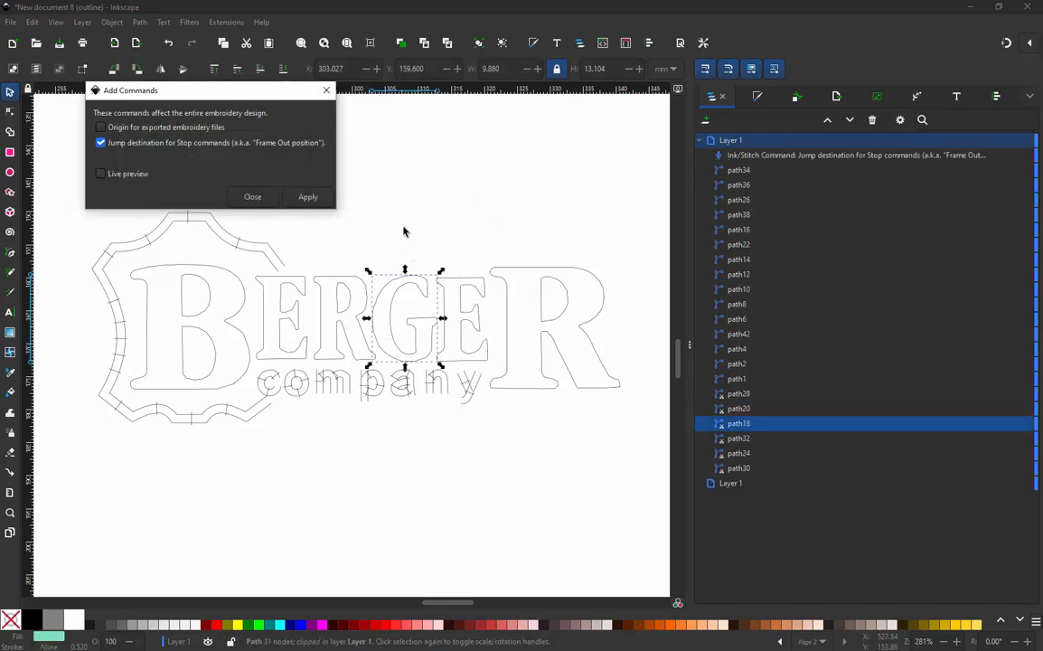
- Close the Add Commands dialog
left_click(253, 197)
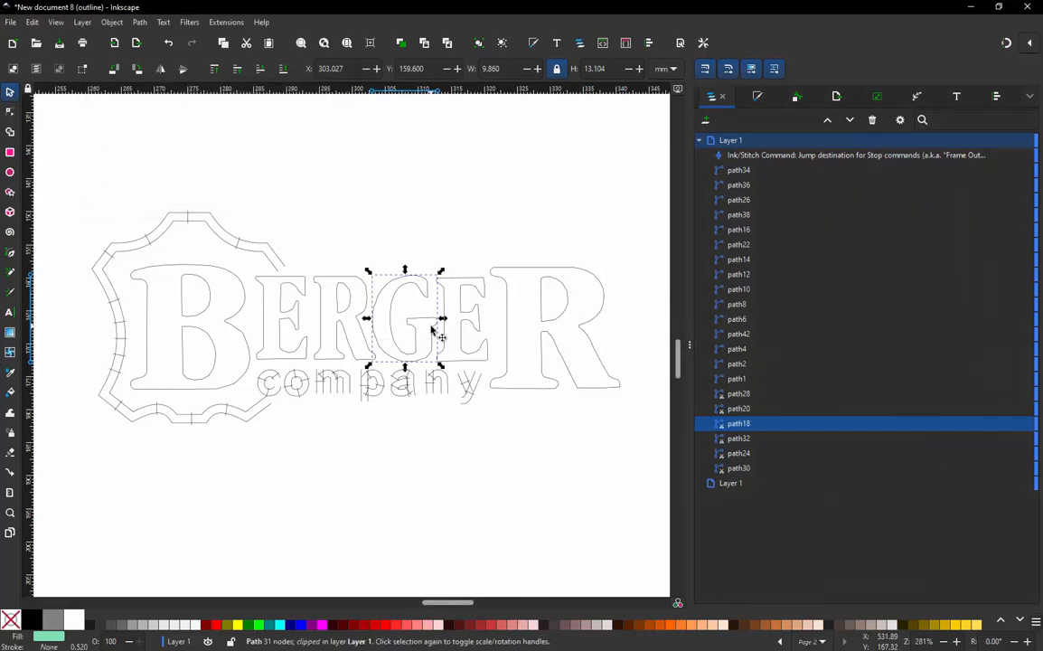
scroll(431, 330, "up", 4)
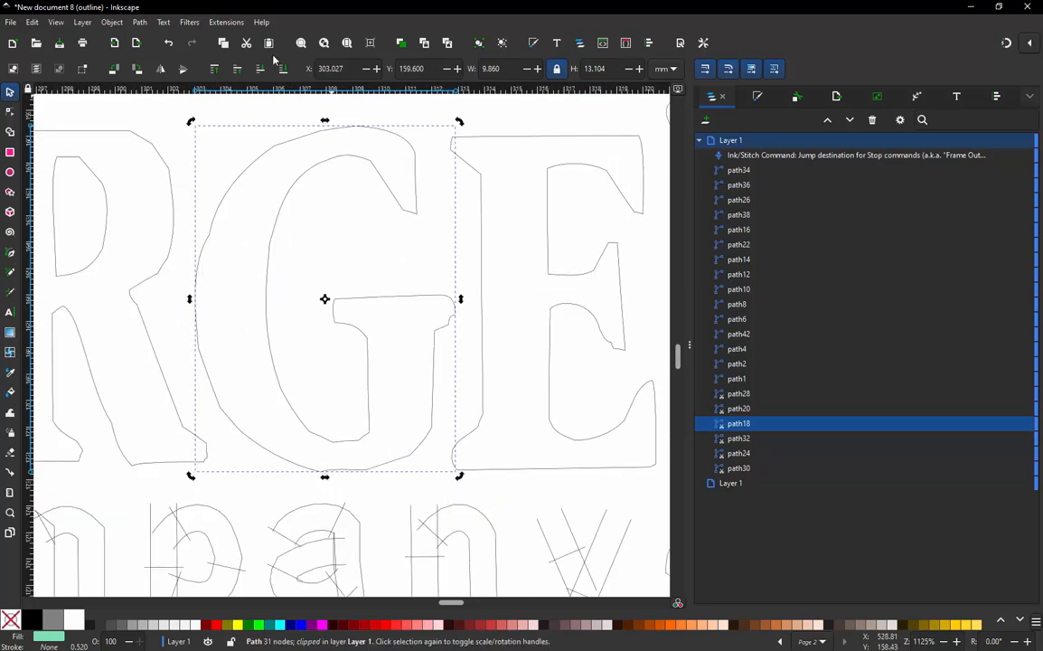
left_click(209, 22)
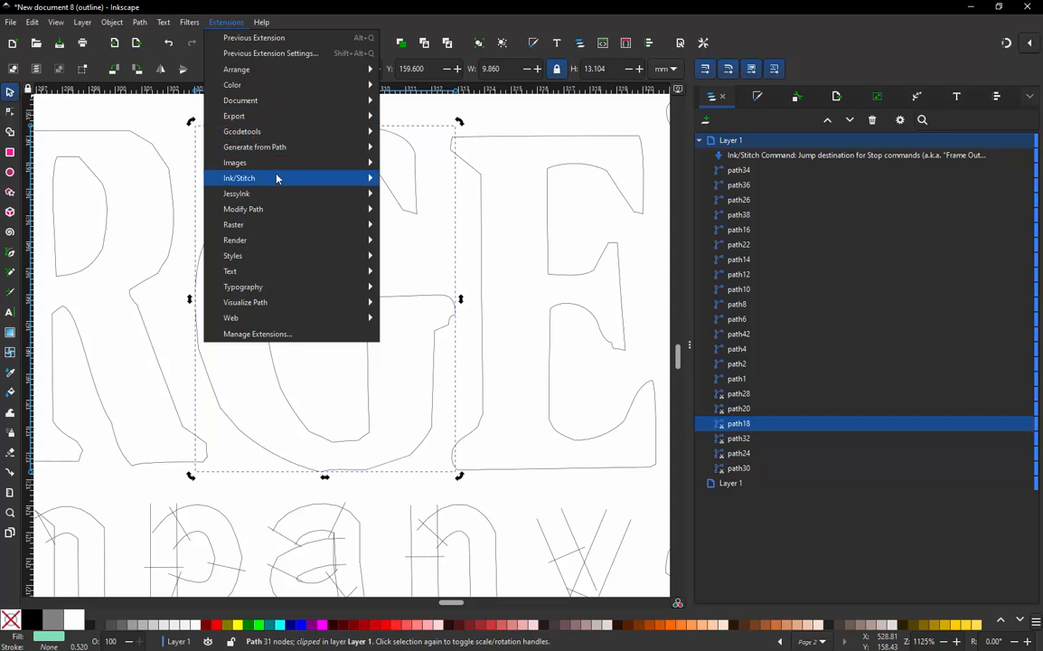
mouse_move(275, 177)
mouse_move(435, 195)
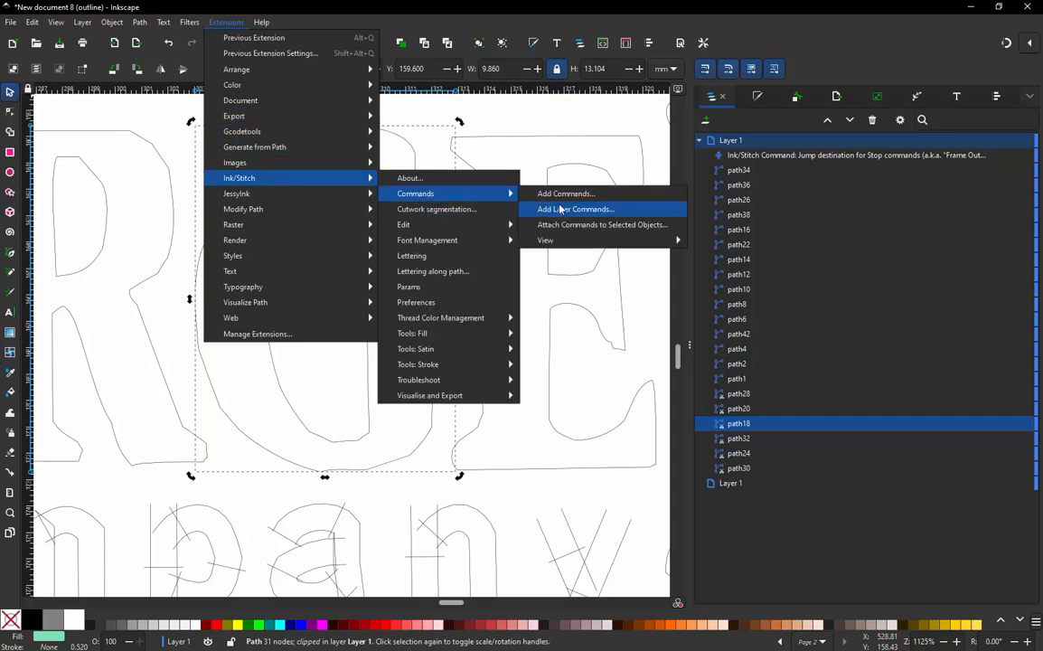
mouse_move(452, 227)
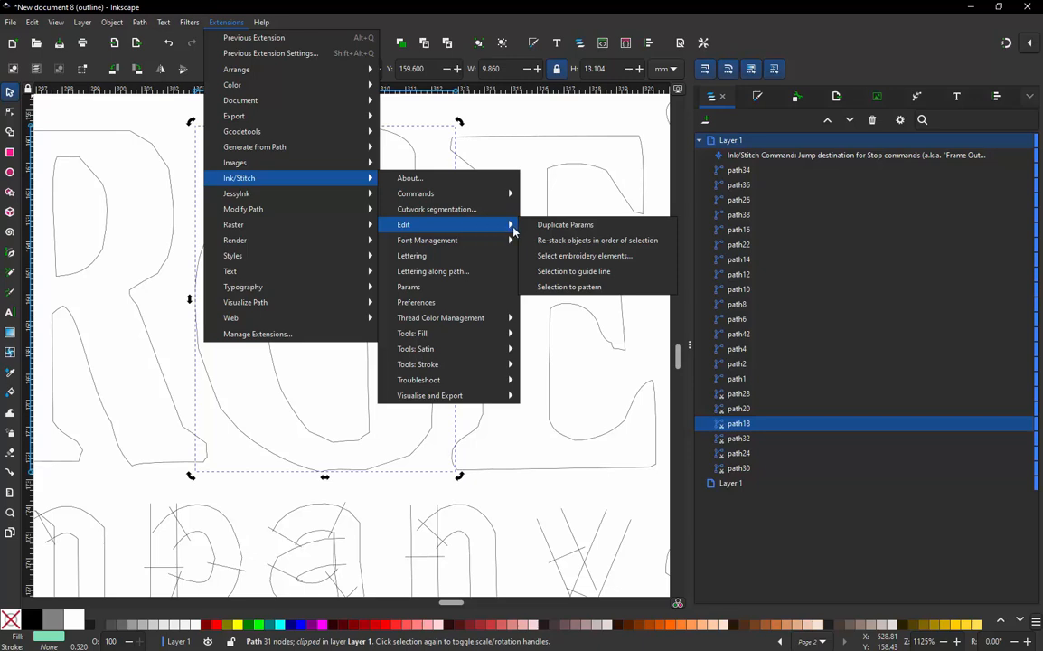
mouse_move(478, 336)
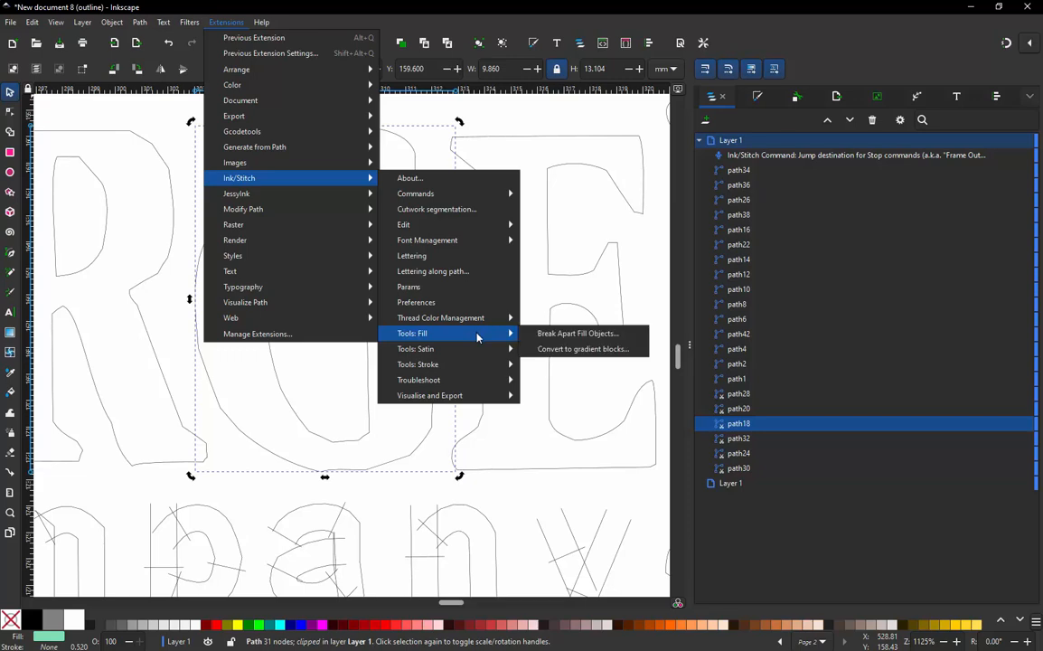
left_click(579, 249)
left_click(443, 245)
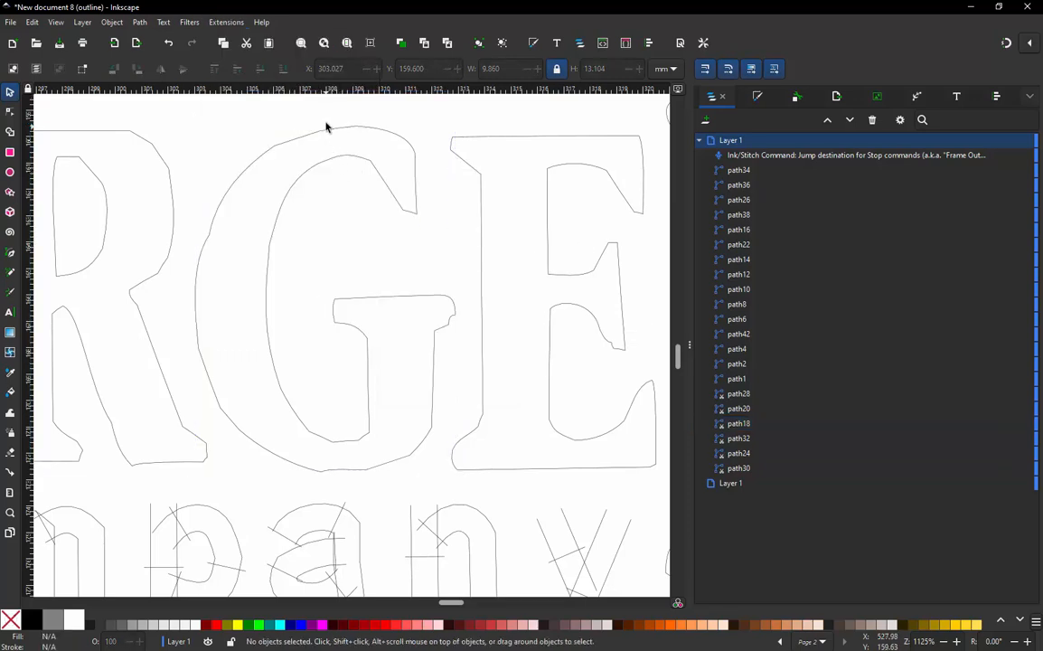
- Attach the Ink/Stitch Fill stitch starting position and Fill stitch ending position commands to the letter "G" of BERGER
left_click(389, 134)
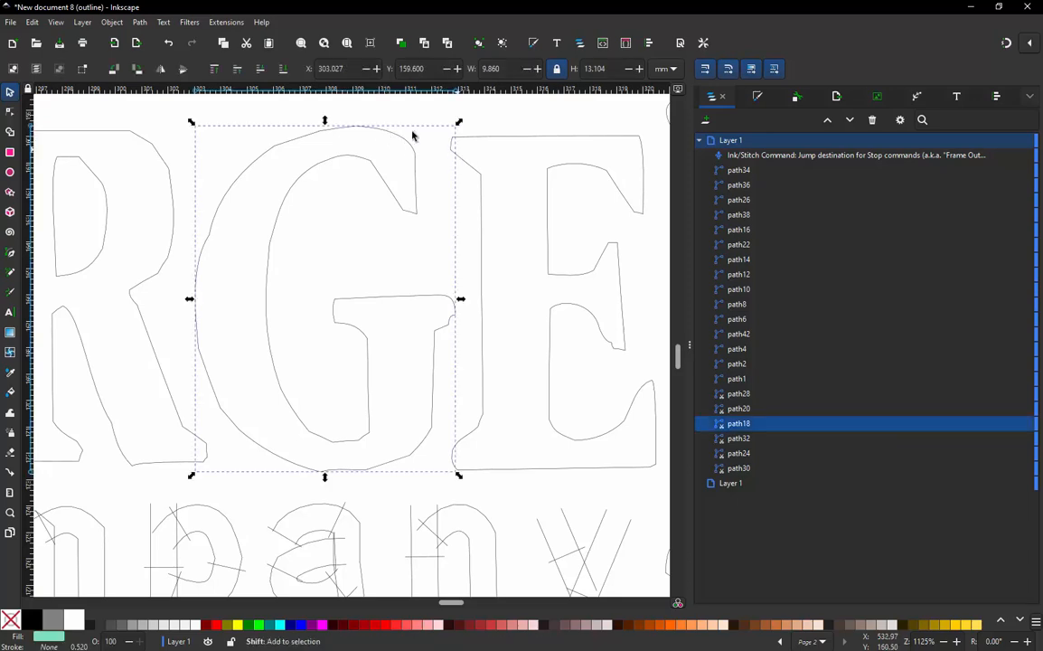
left_click(224, 22)
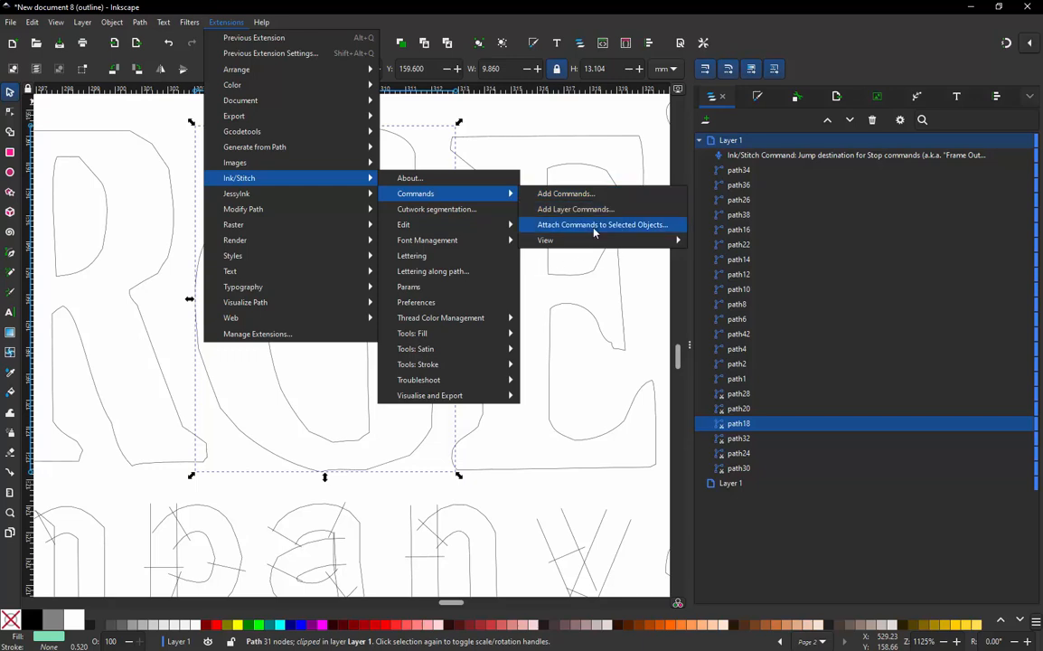
left_click(594, 226)
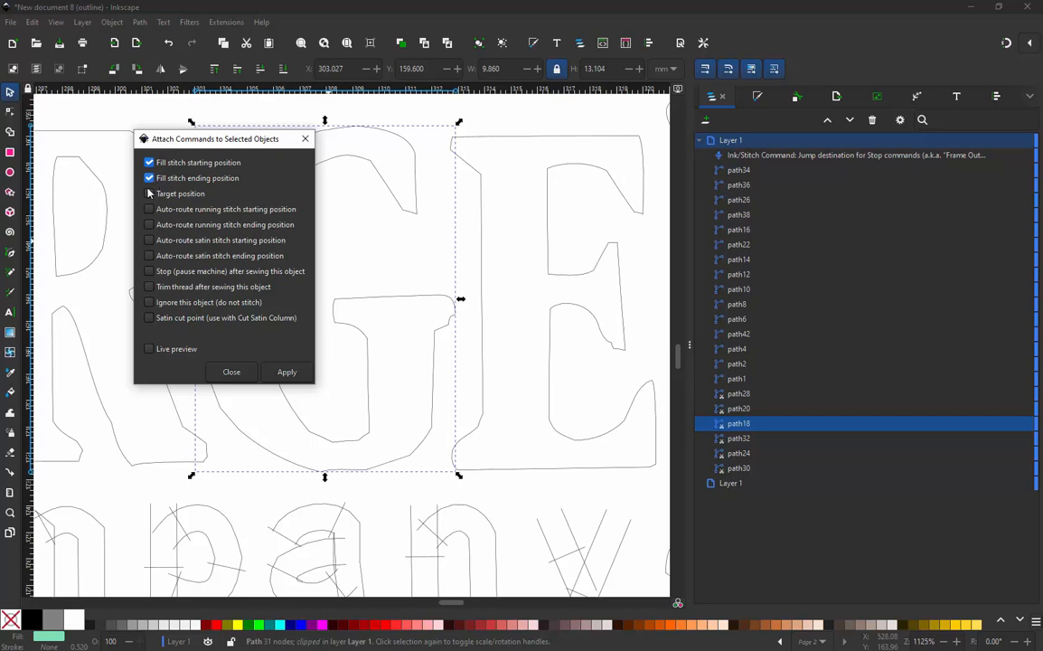
left_click(289, 373)
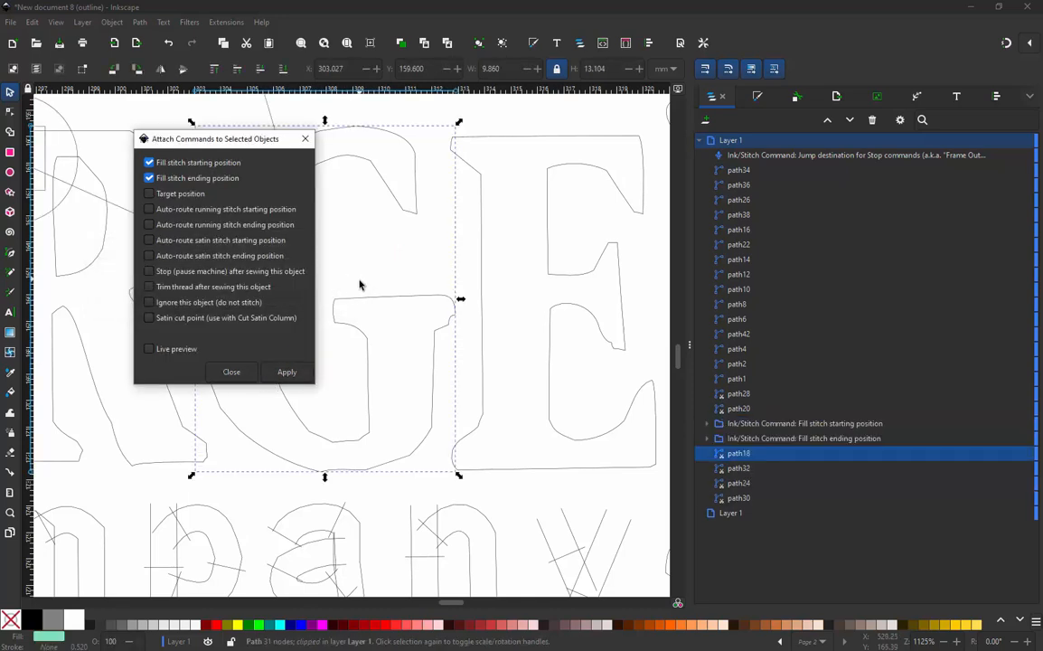
left_click(282, 372)
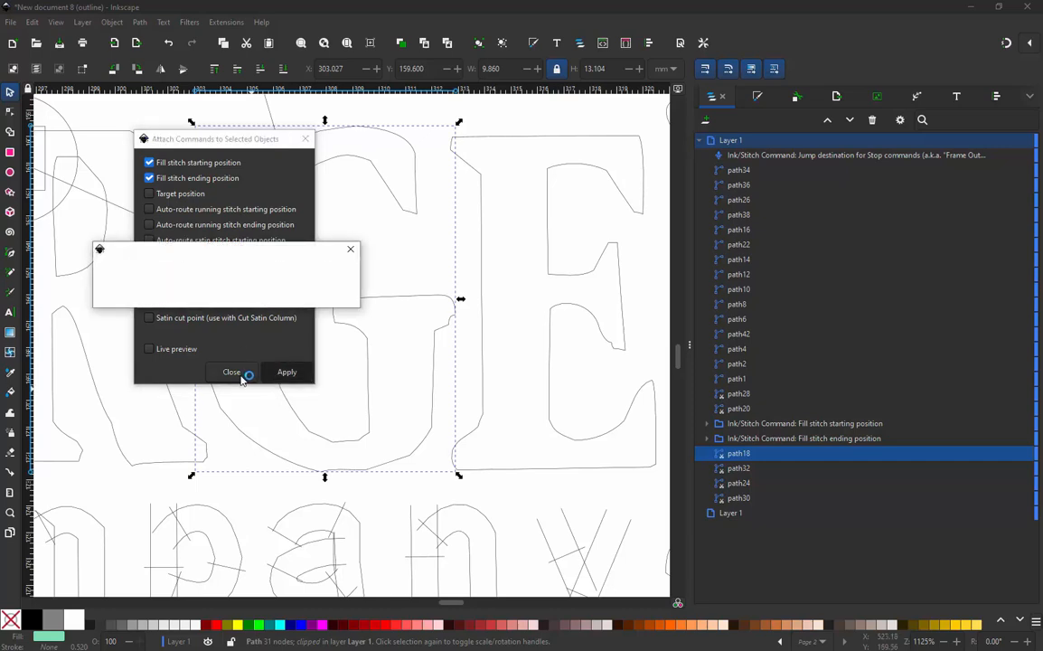
left_click(237, 374)
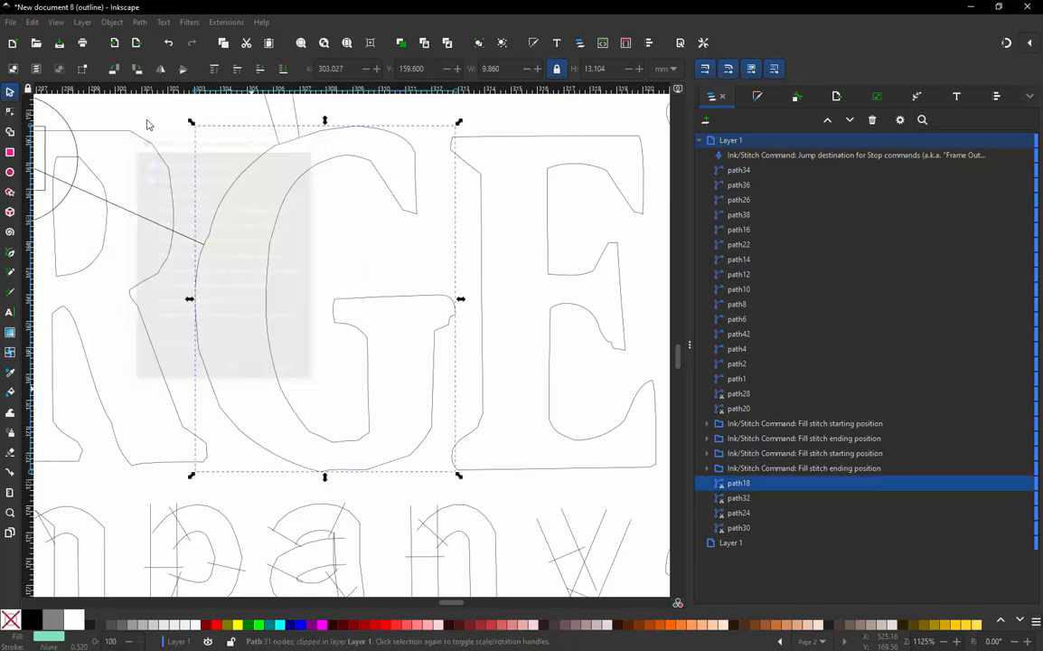
- Switch the display mode from outline back to normal so the fills and command symbols are drawn
left_click(56, 23)
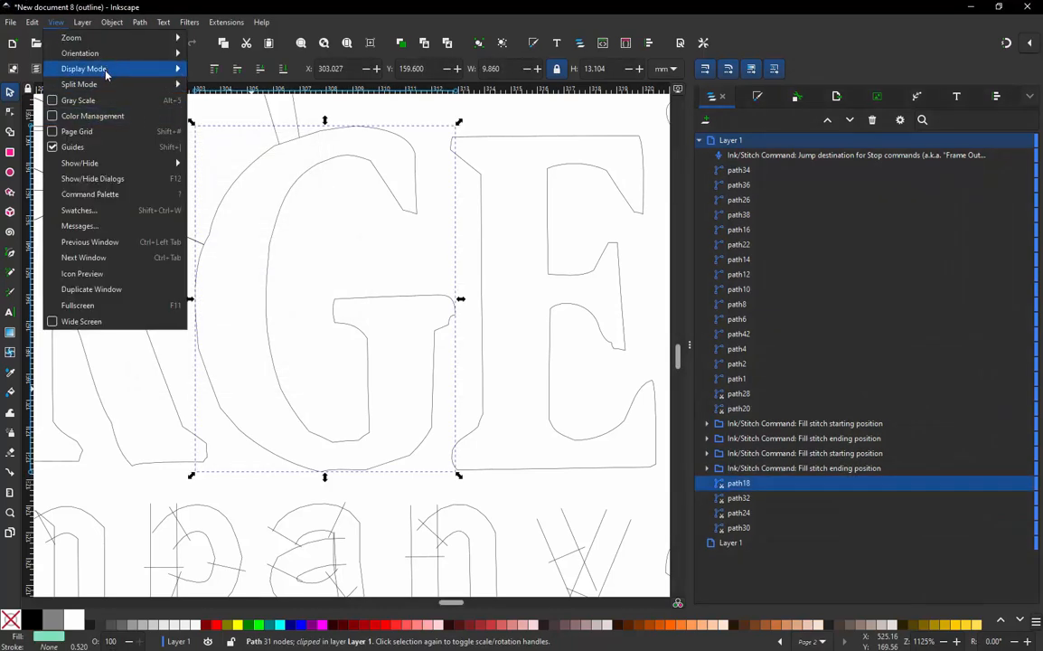
mouse_move(98, 68)
left_click(216, 73)
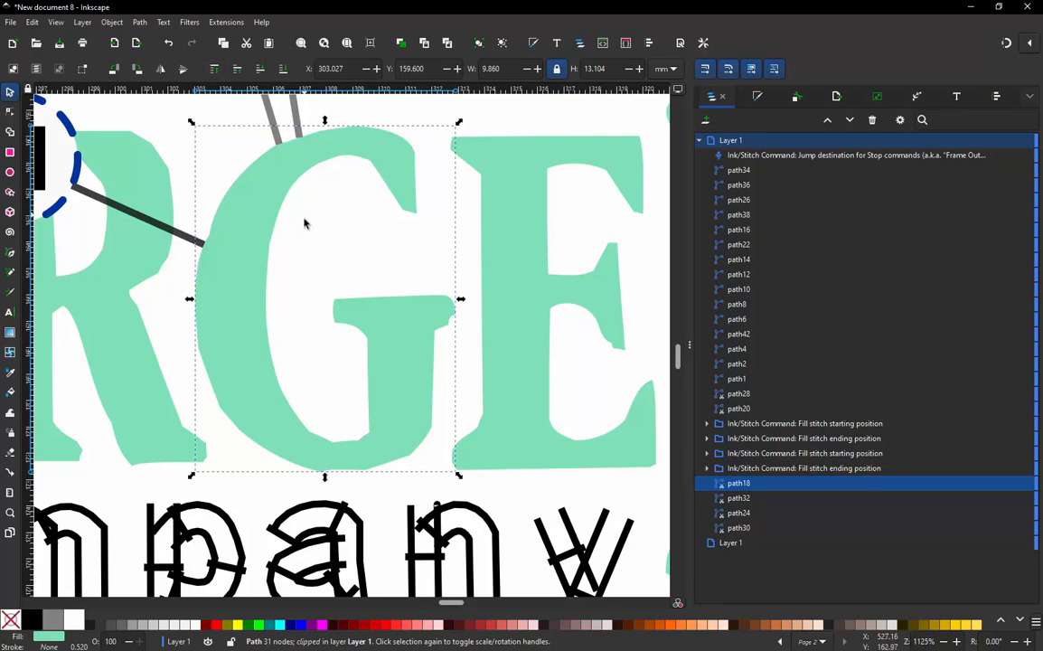
scroll(326, 293, "down", 4)
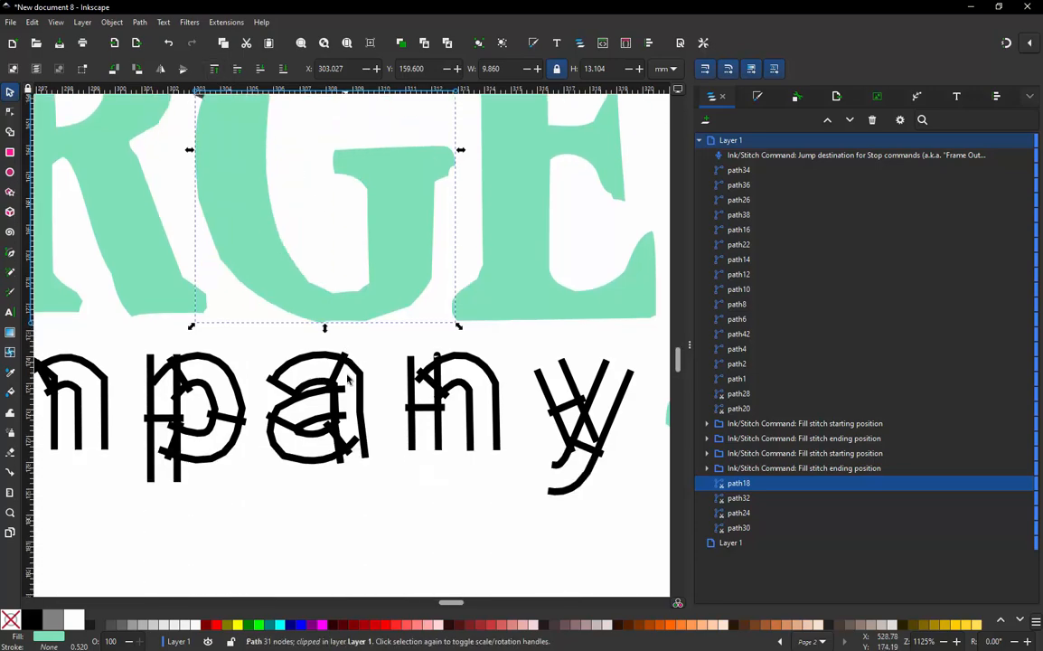
scroll(336, 393, "down", 4)
scroll(302, 299, "up", 3)
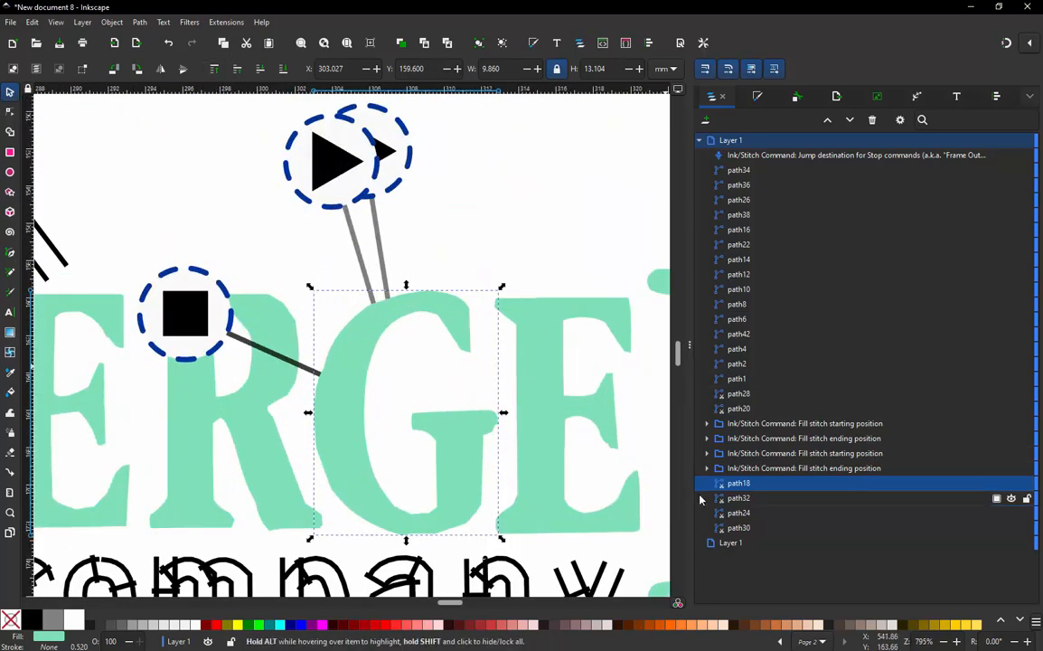
- Delete the front duplicate starting position command of the "G" and move one ending position symbol above the gap between "G" and "E"
left_click(318, 161)
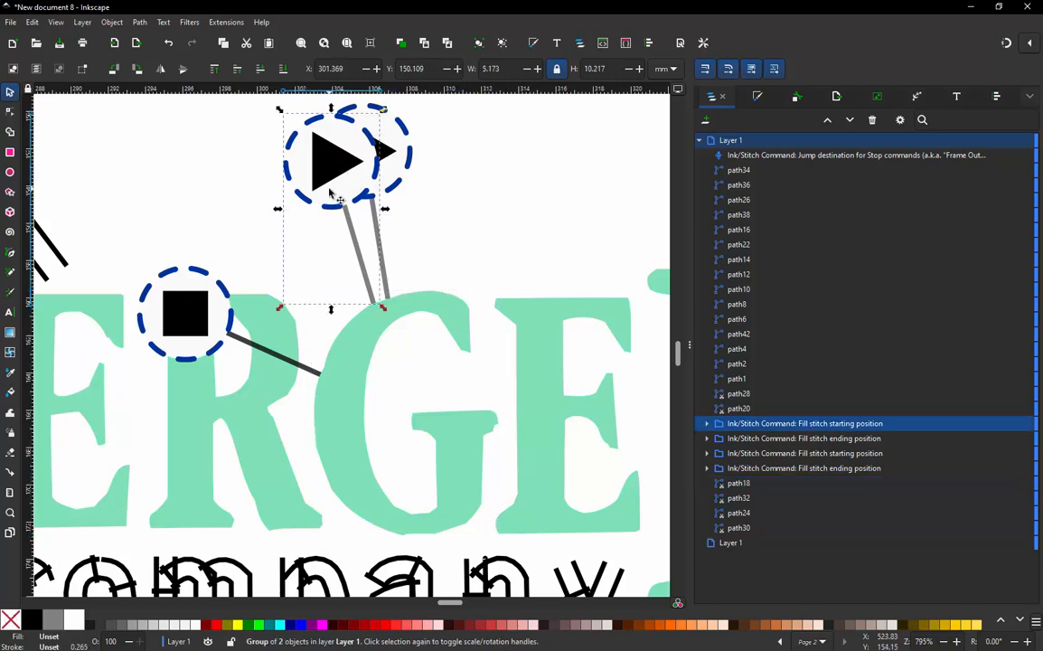
key("Delete")
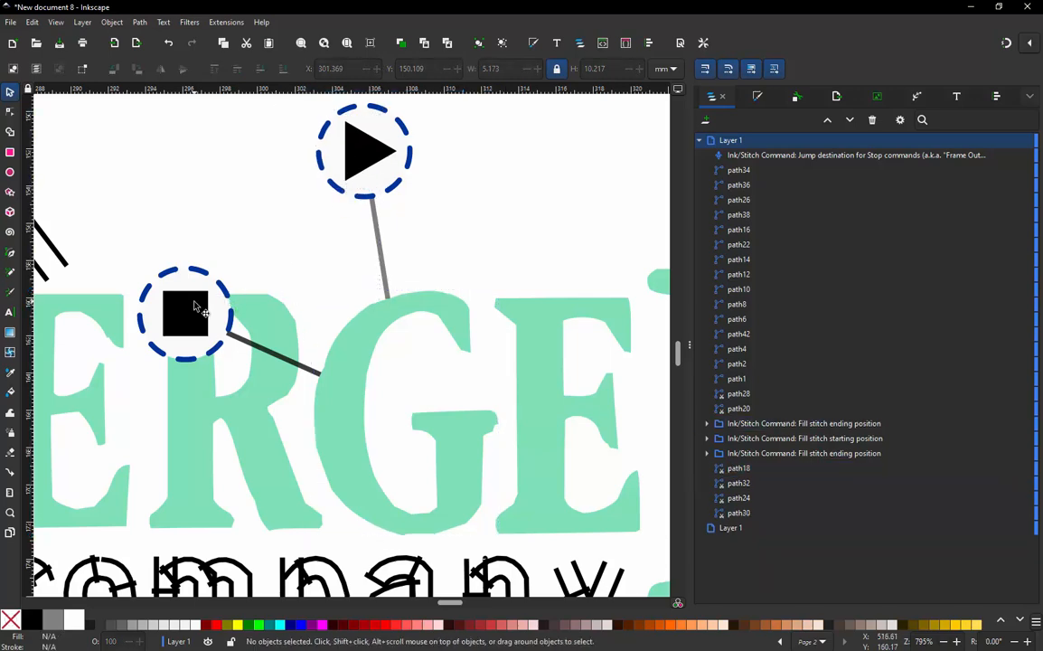
left_click(193, 303)
left_click_drag(192, 304, 556, 196)
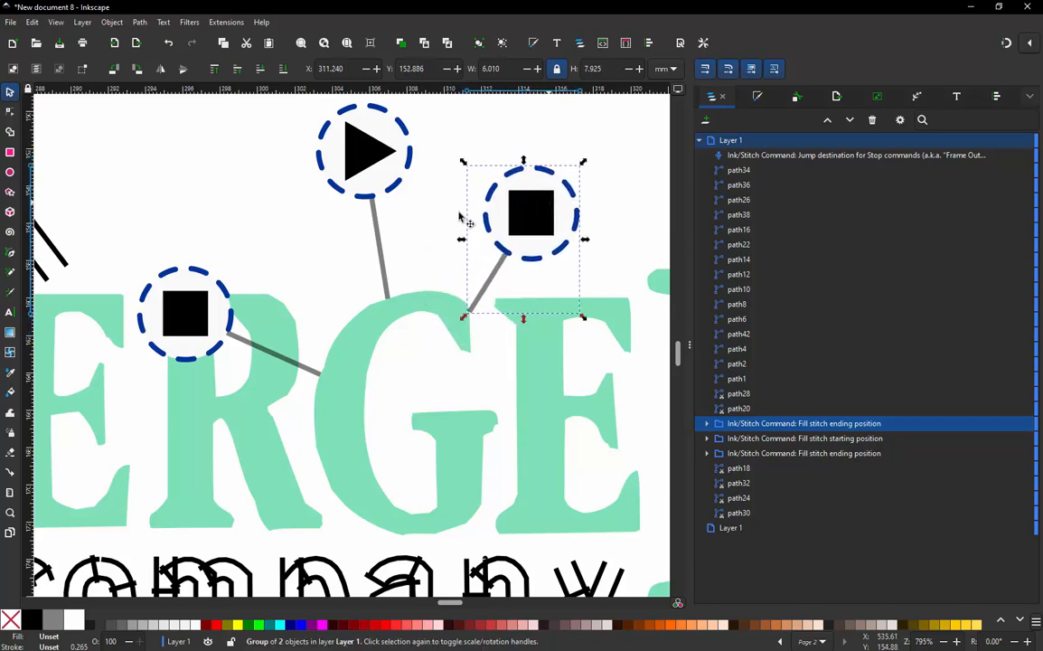
- Delete the duplicate ending position command over the small "R" and move the "G" starting position symbol onto that "R"
left_click(362, 154)
left_click(186, 289)
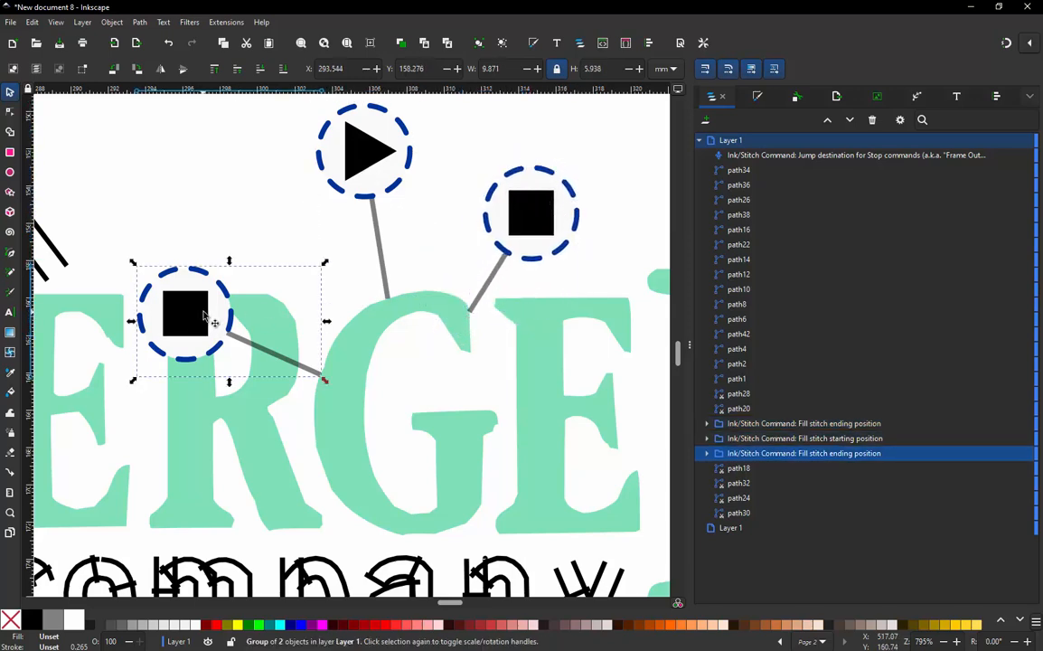
key("Delete")
left_click_drag(372, 162, 213, 367)
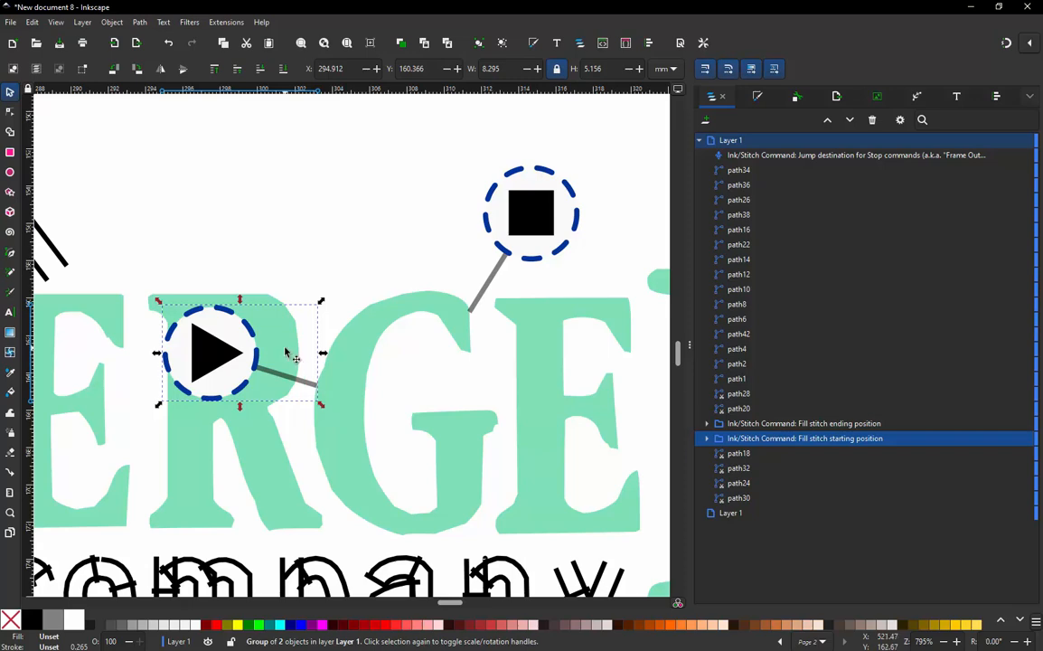
- Attach the Fill stitch starting position and Fill stitch ending position commands to the "E" following the "G"
left_click(286, 352)
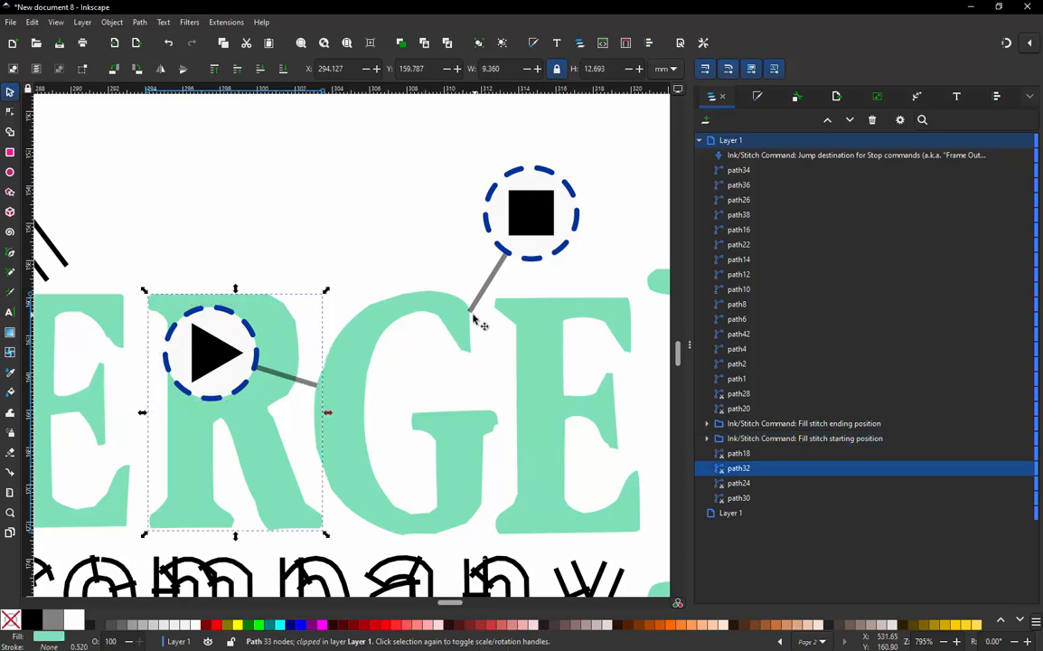
left_click(509, 310)
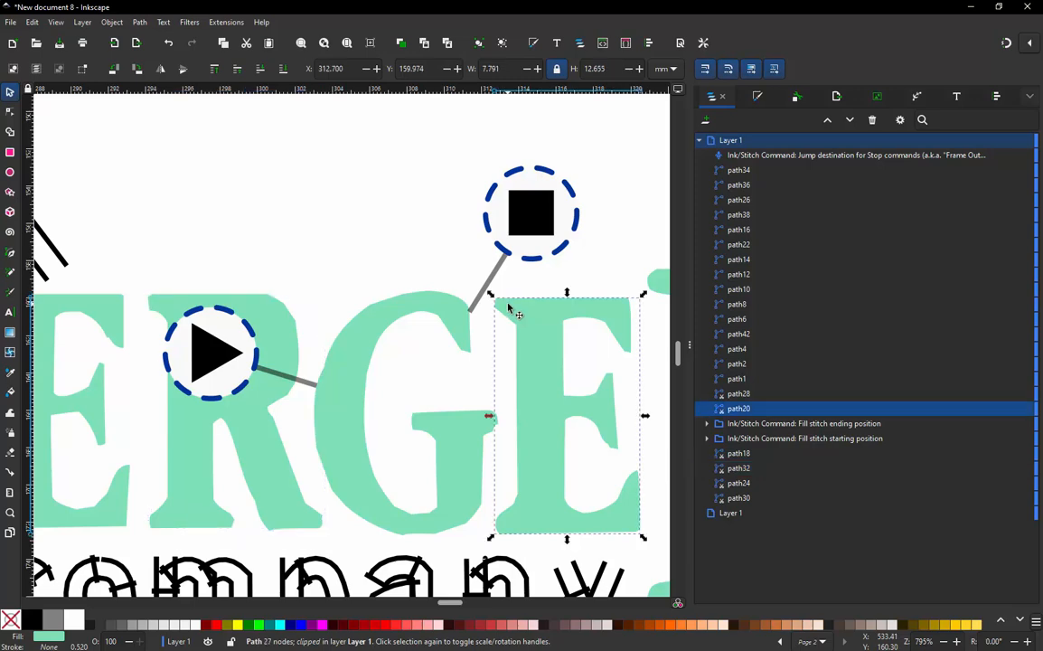
left_click(215, 23)
mouse_move(277, 178)
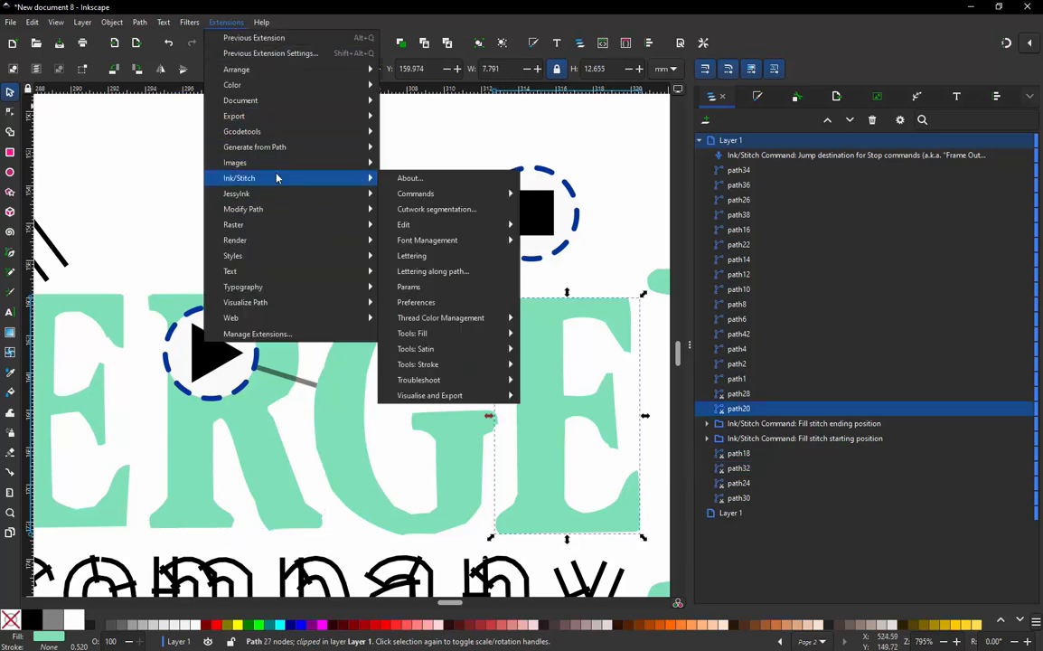
mouse_move(445, 240)
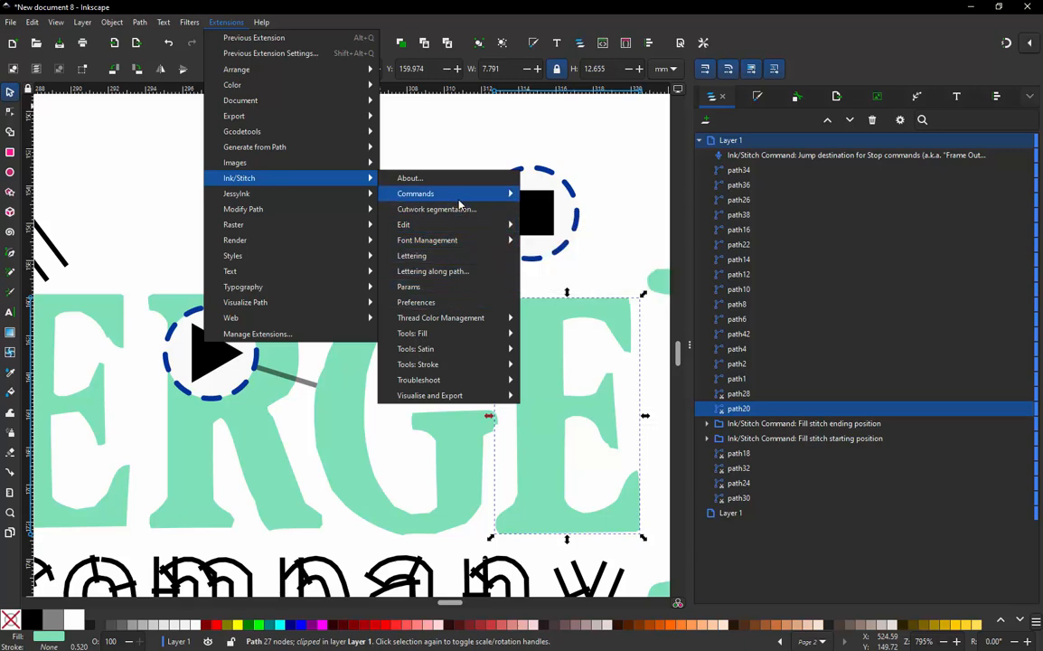
mouse_move(417, 192)
left_click(562, 226)
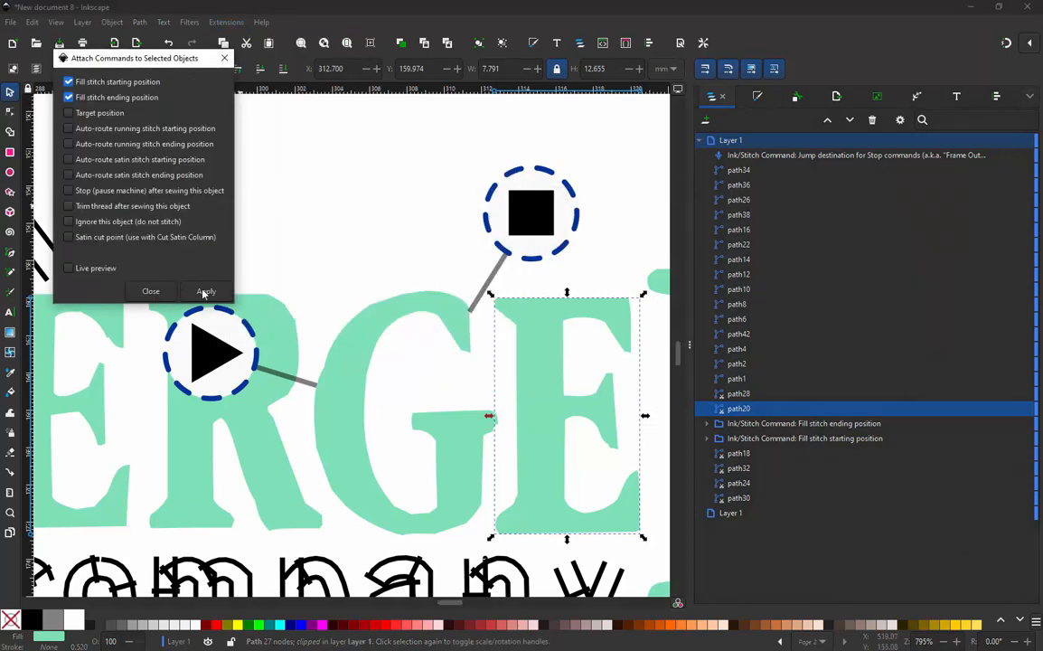
left_click(206, 291)
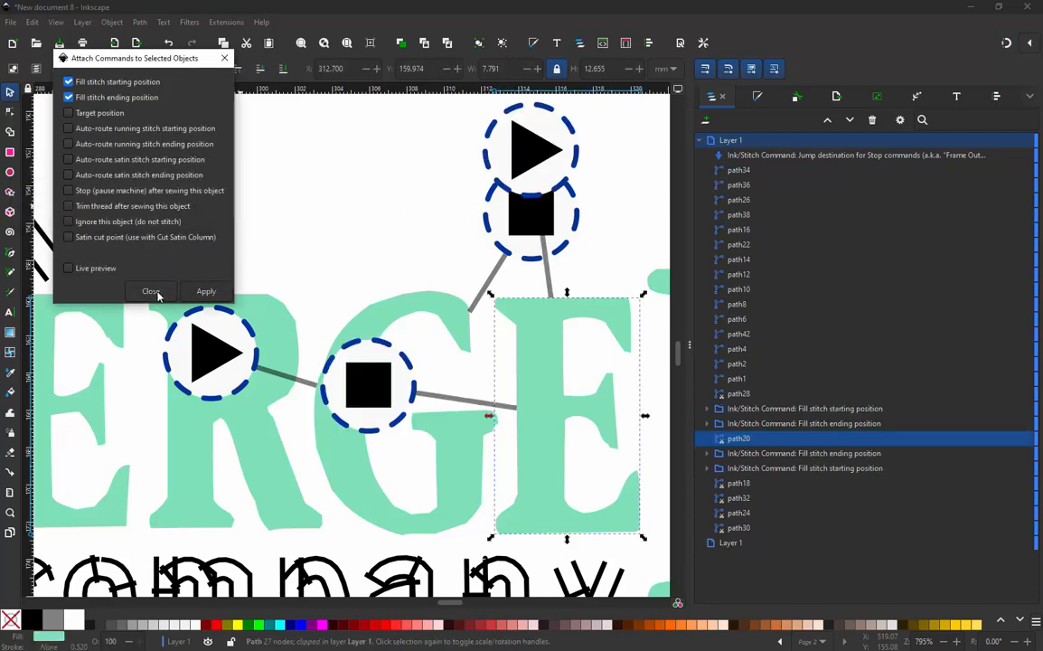
- Move the starting position symbol of that "E" above the "G" and its ending position symbol above the large final "R"
left_click(536, 214)
left_click_drag(533, 162, 406, 176)
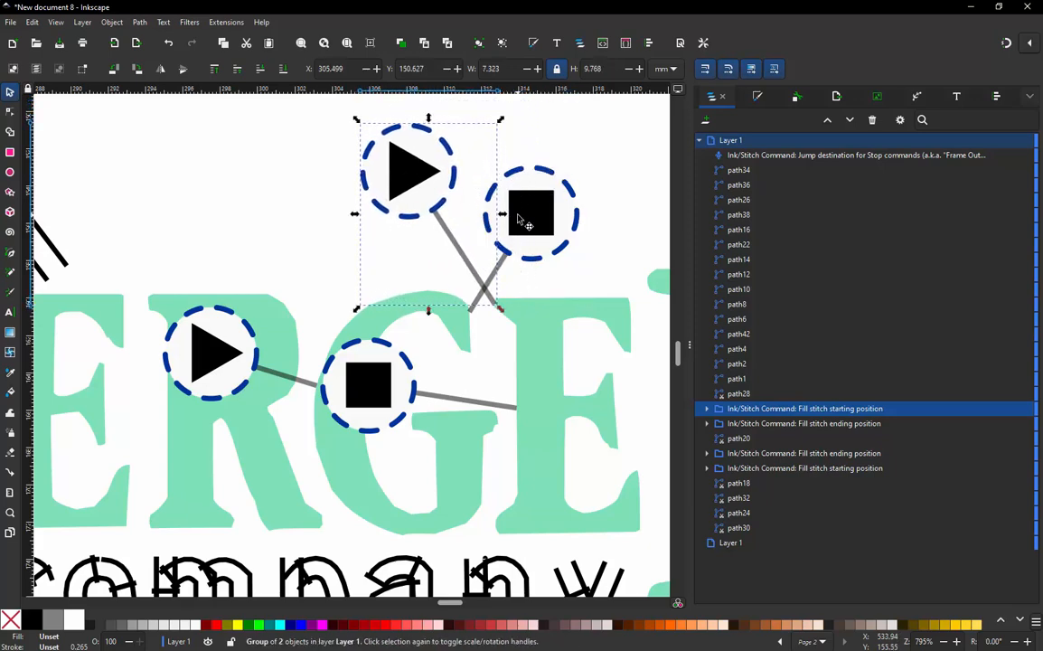
left_click(374, 387)
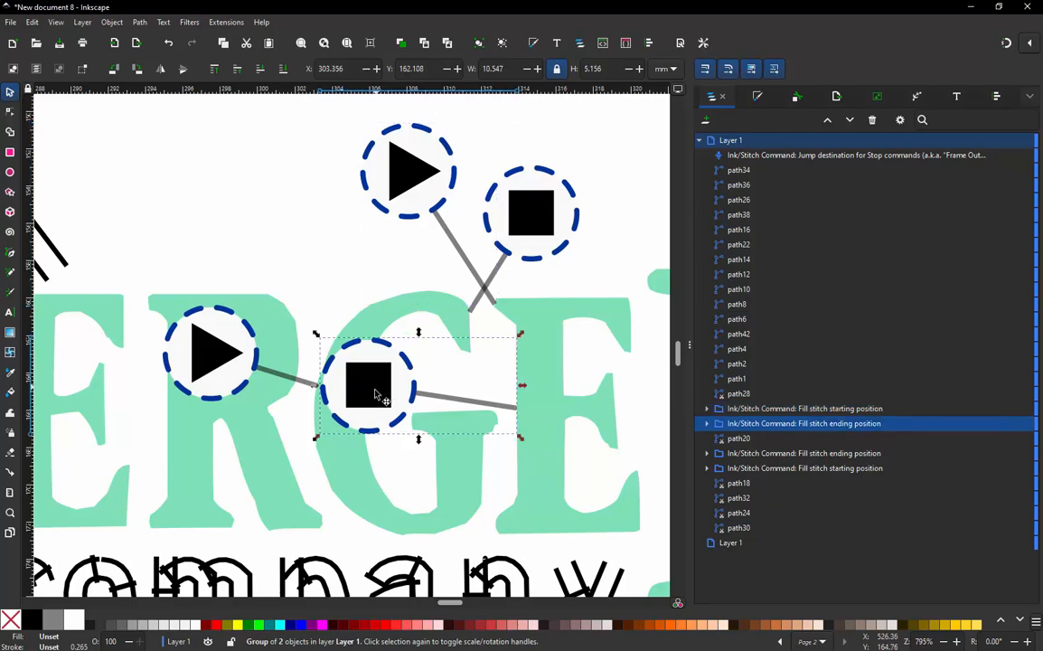
scroll(243, 400, "down", 2)
scroll(351, 411, "up", 1)
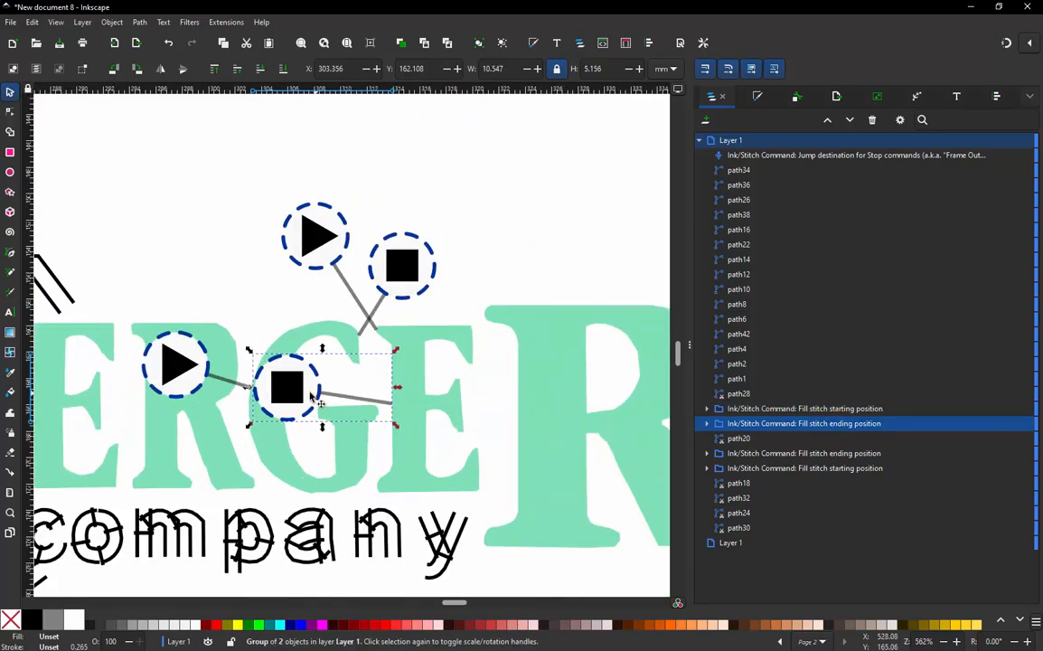
mouse_move(328, 398)
left_mouse_down()
mouse_move(531, 302)
mouse_move(540, 266)
mouse_move(531, 237)
left_mouse_up()
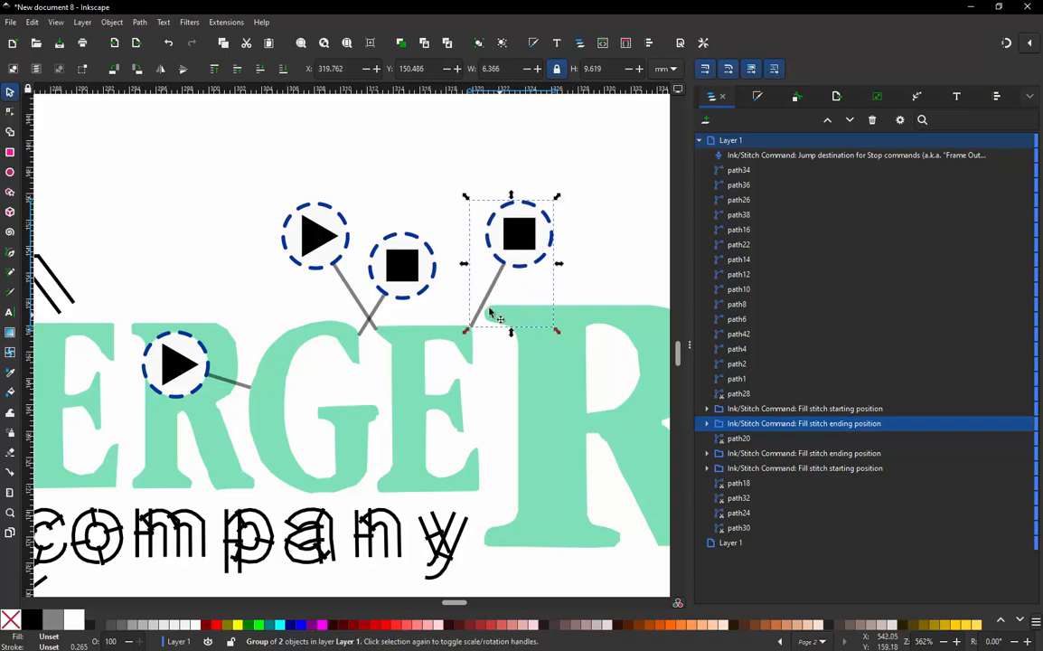
left_click(359, 187)
scroll(476, 273, "down", 2)
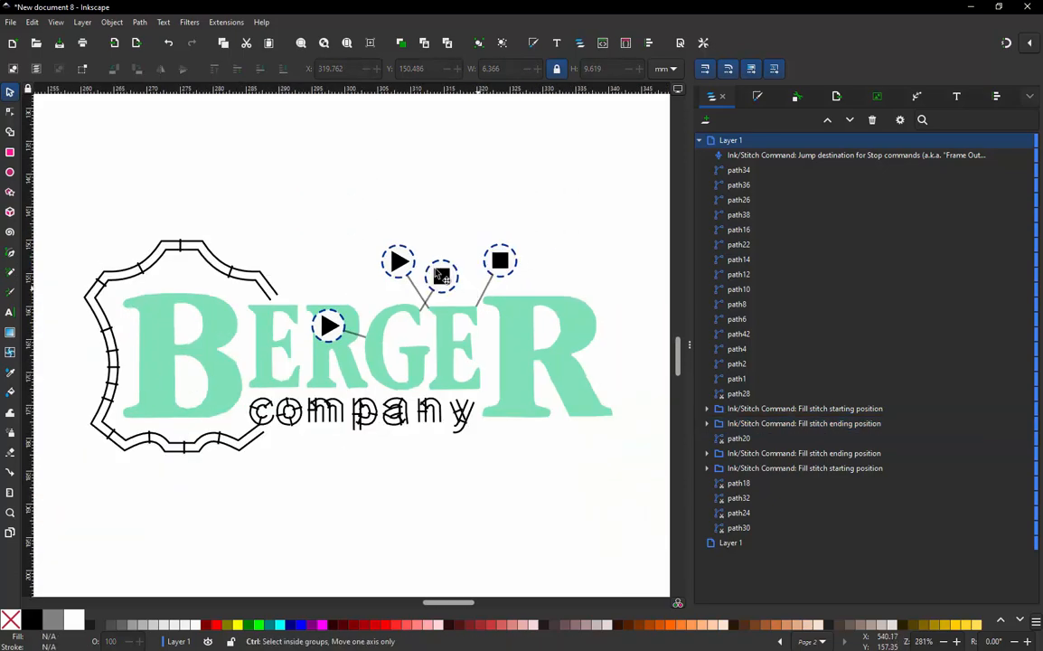
scroll(334, 293, "up", 1)
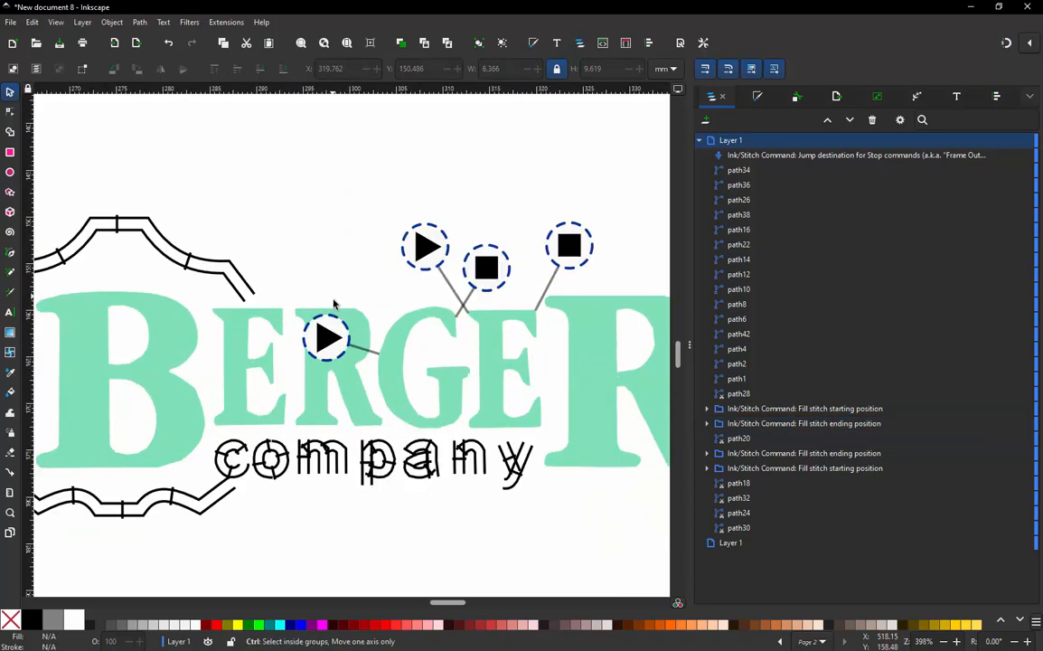
left_click(344, 348)
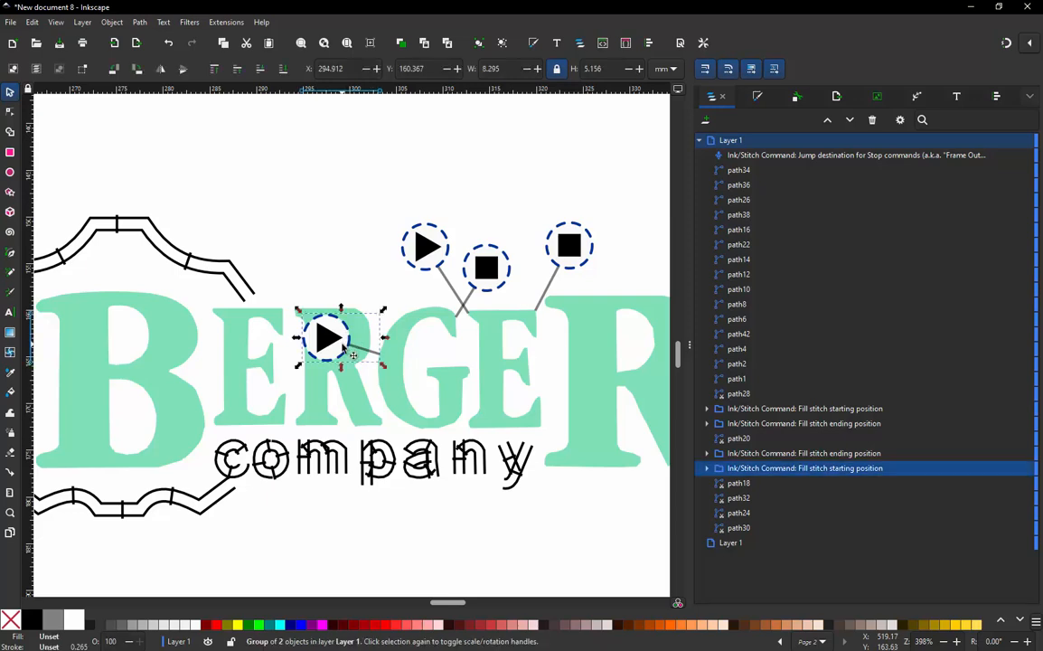
left_click(438, 261)
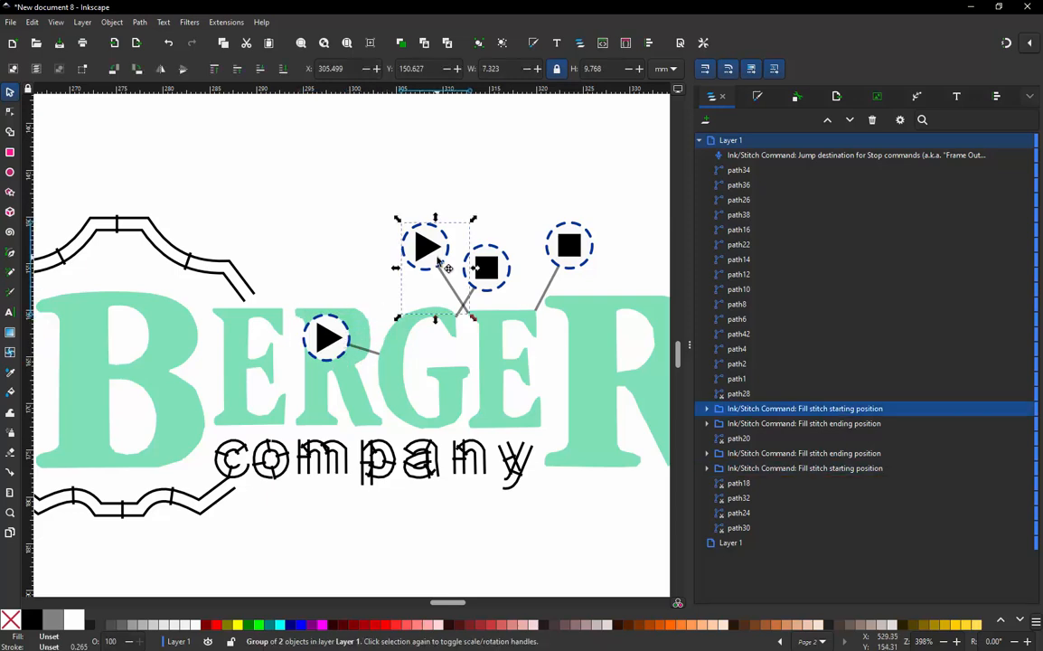
- Clear the selection, run the Ink/Stitch simulator on the whole design, and advance it to the last stitch
left_click(230, 25)
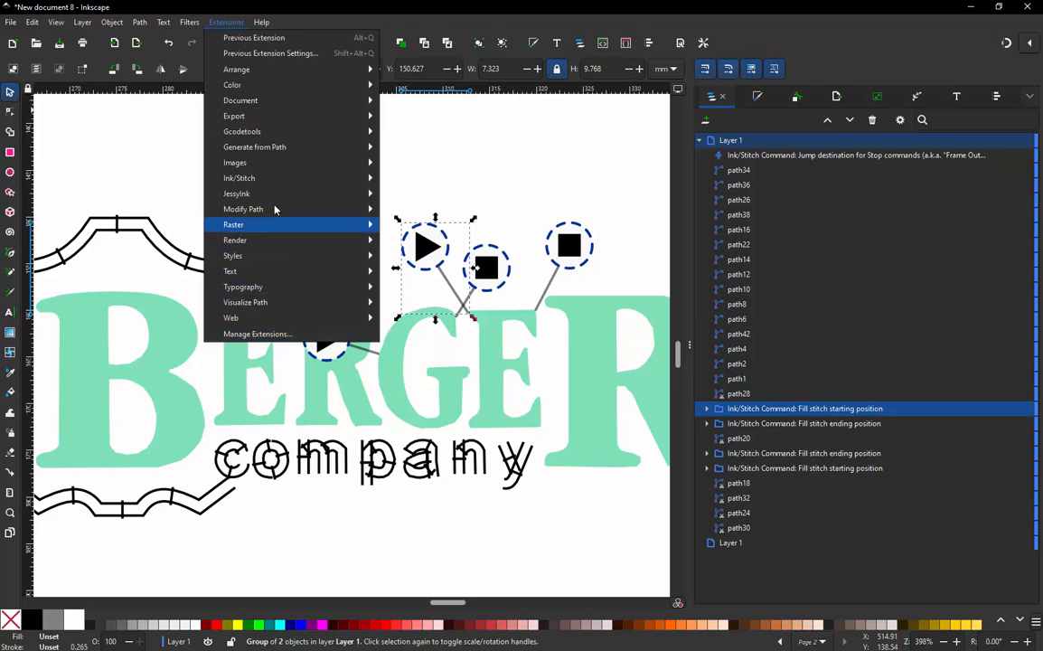
left_click(430, 173)
left_click(432, 168)
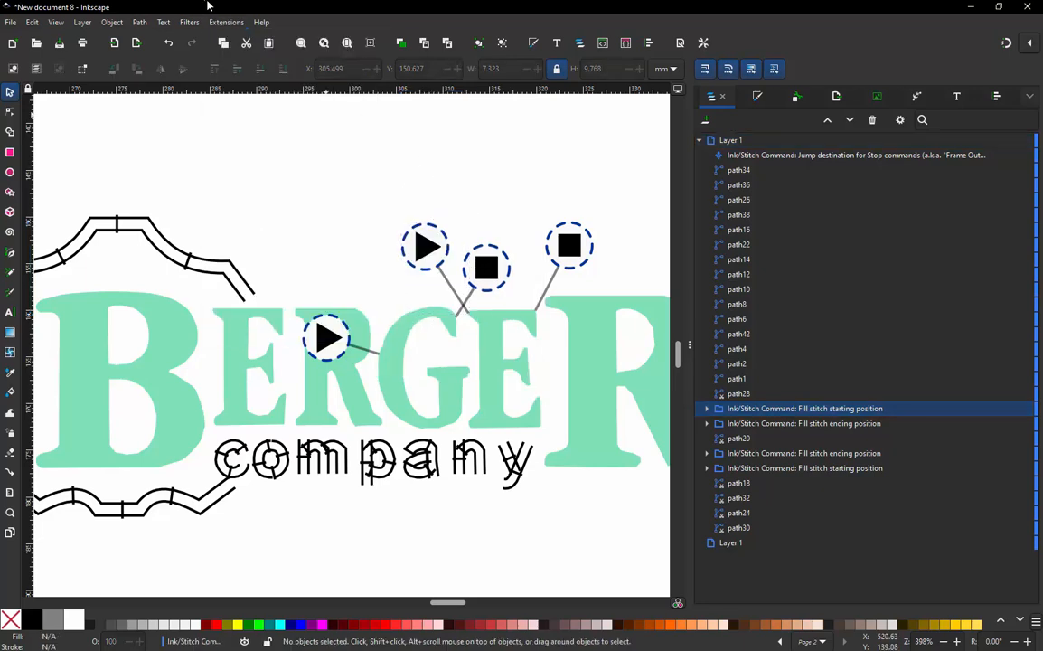
left_click(226, 22)
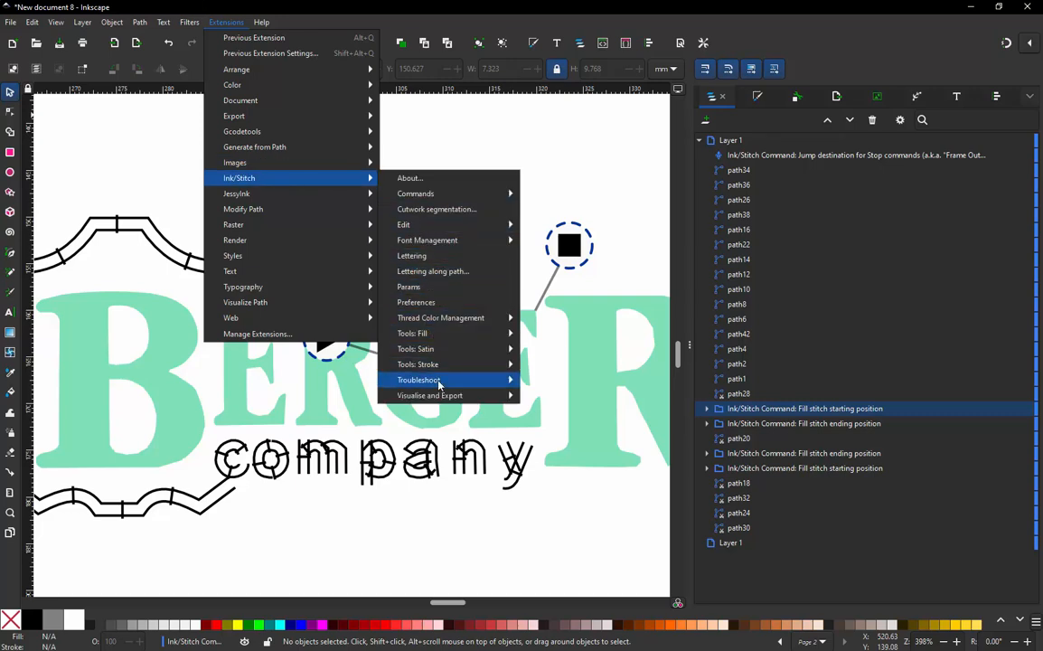
mouse_move(442, 401)
left_click(566, 443)
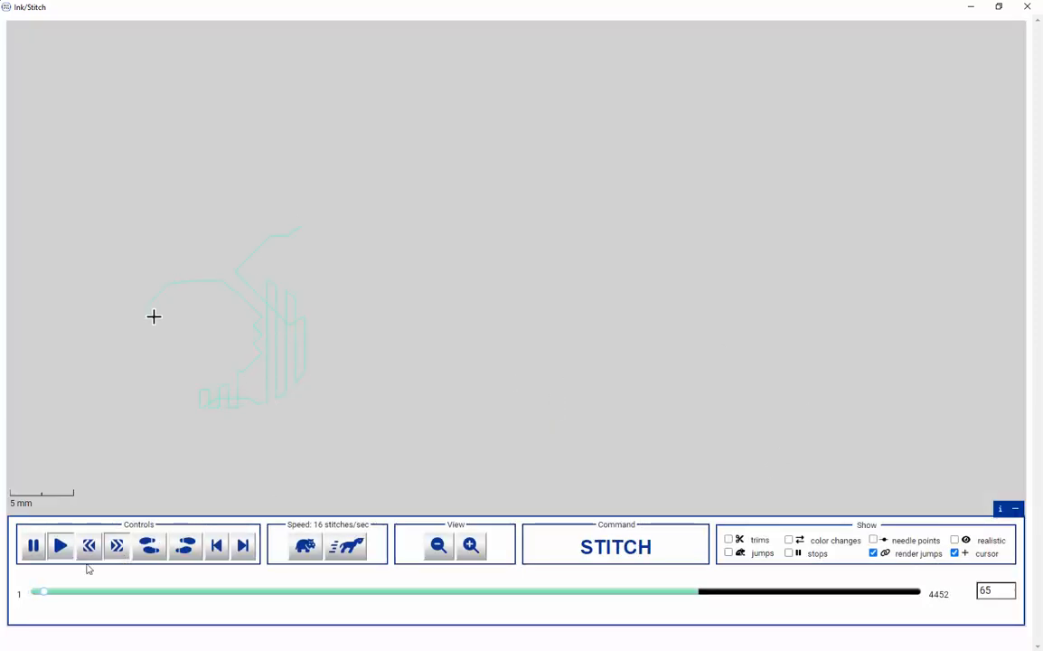
left_click(62, 597)
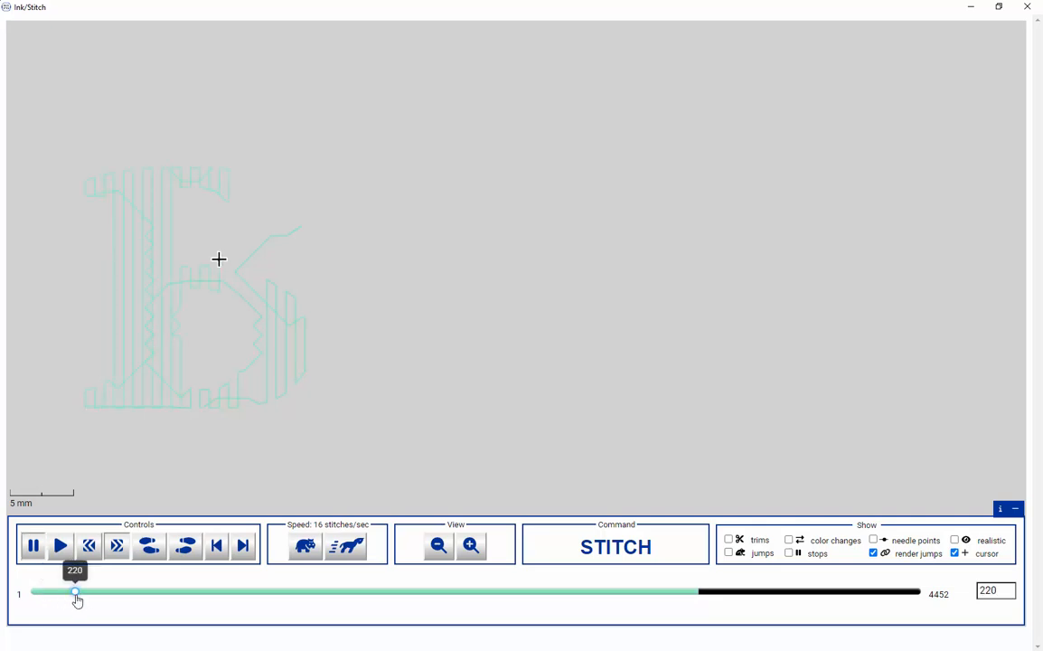
left_click_drag(74, 600, 985, 609)
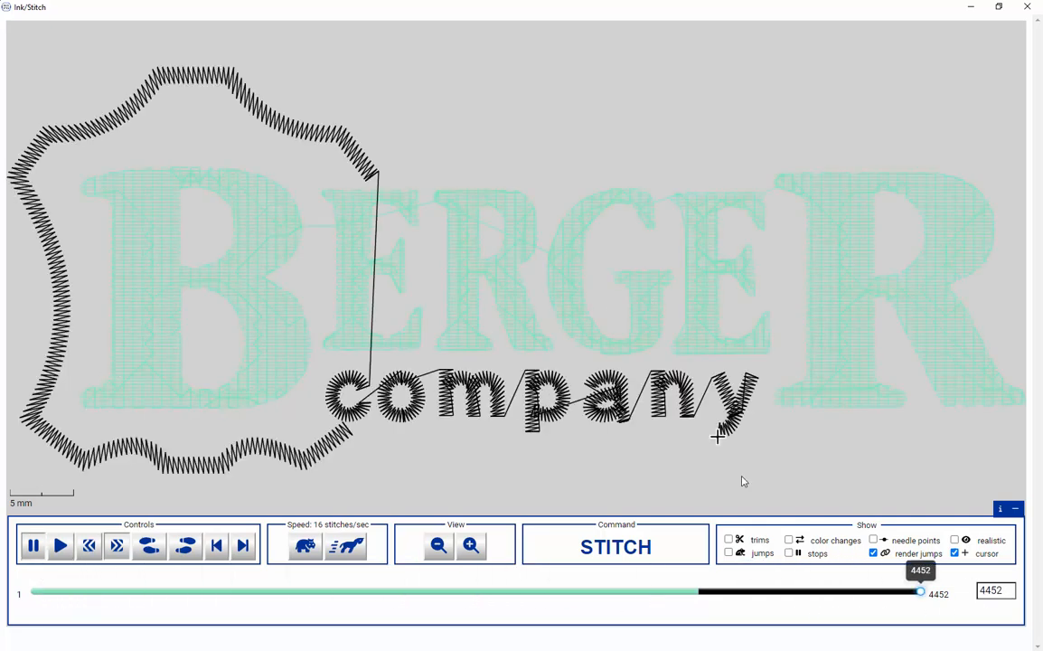
- Examine the complete stitch-out and its connecting jumps in realistic rendering, and close the simulator
scroll(316, 288, "down", 5)
scroll(318, 288, "up", 5)
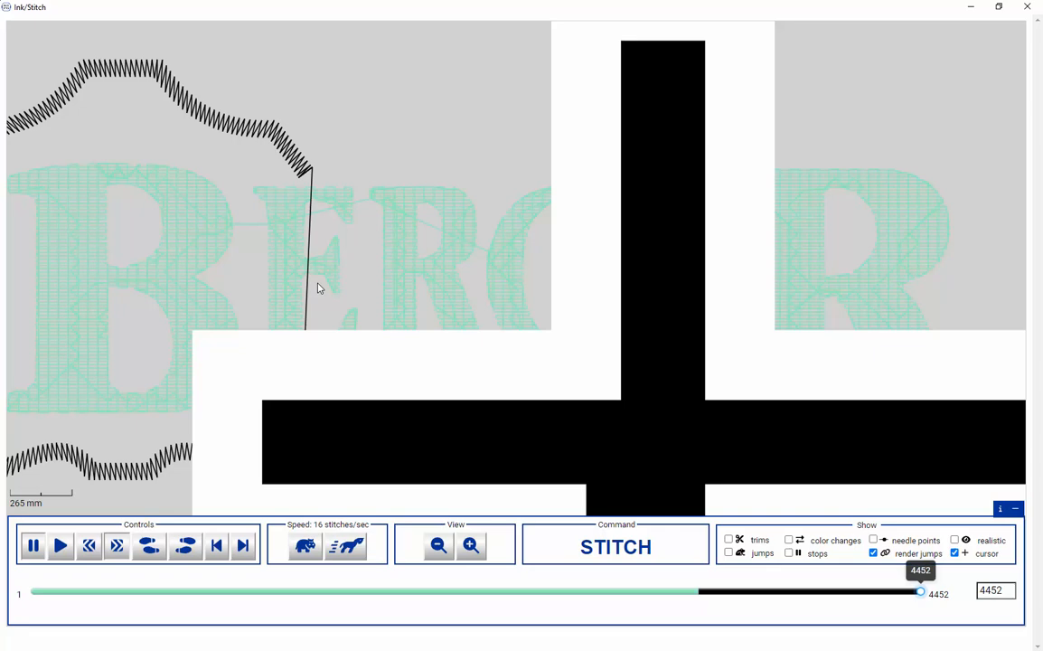
scroll(318, 289, "down", 5)
scroll(318, 290, "up", 5)
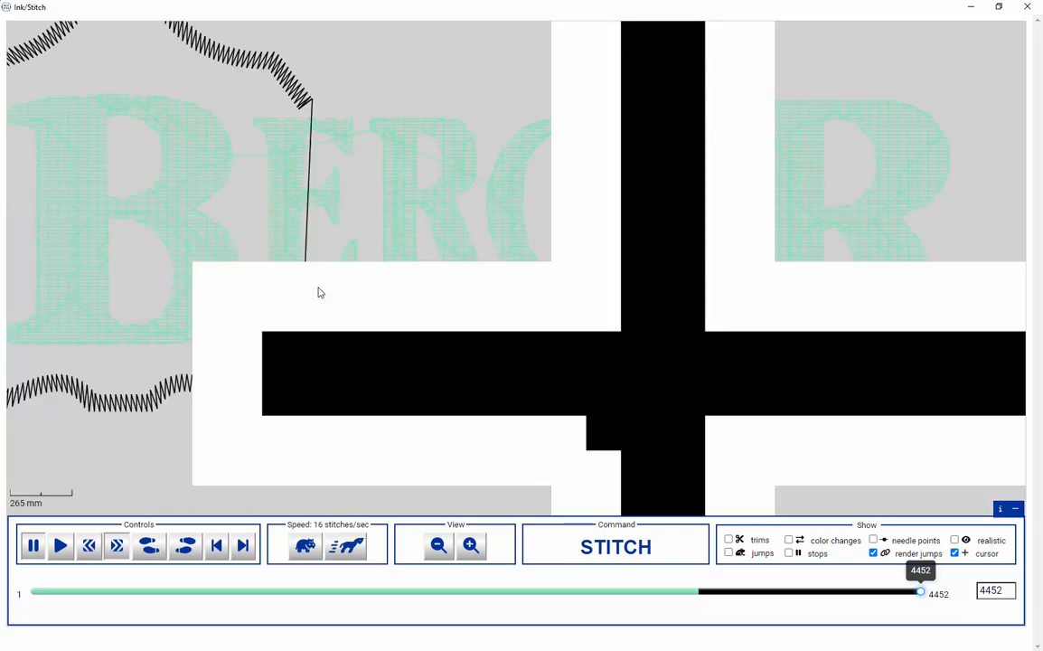
left_click(436, 548)
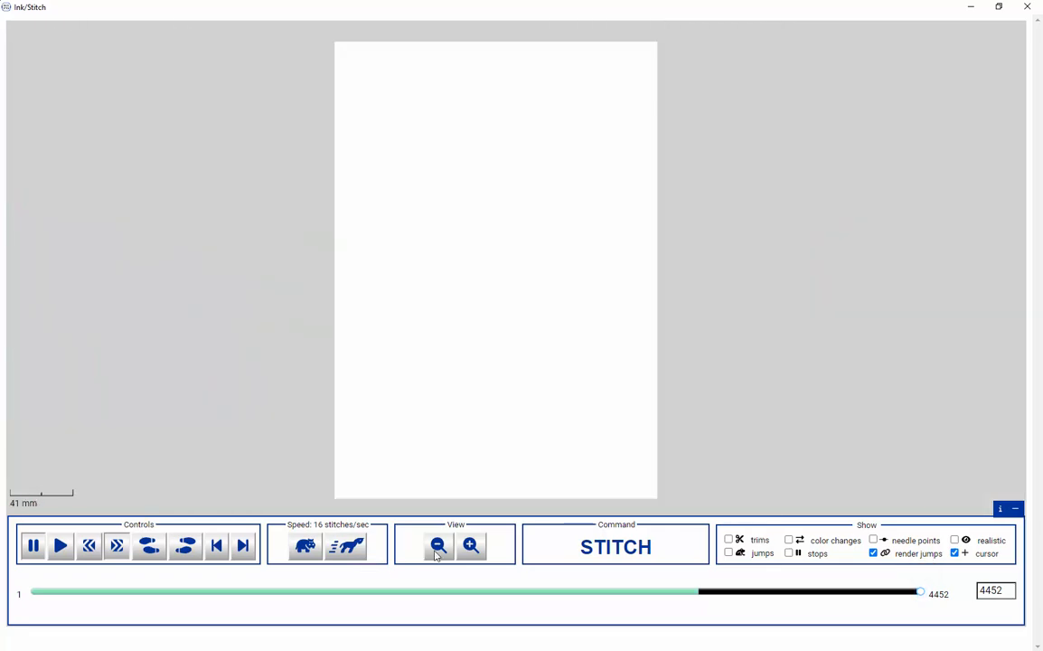
left_click(474, 551)
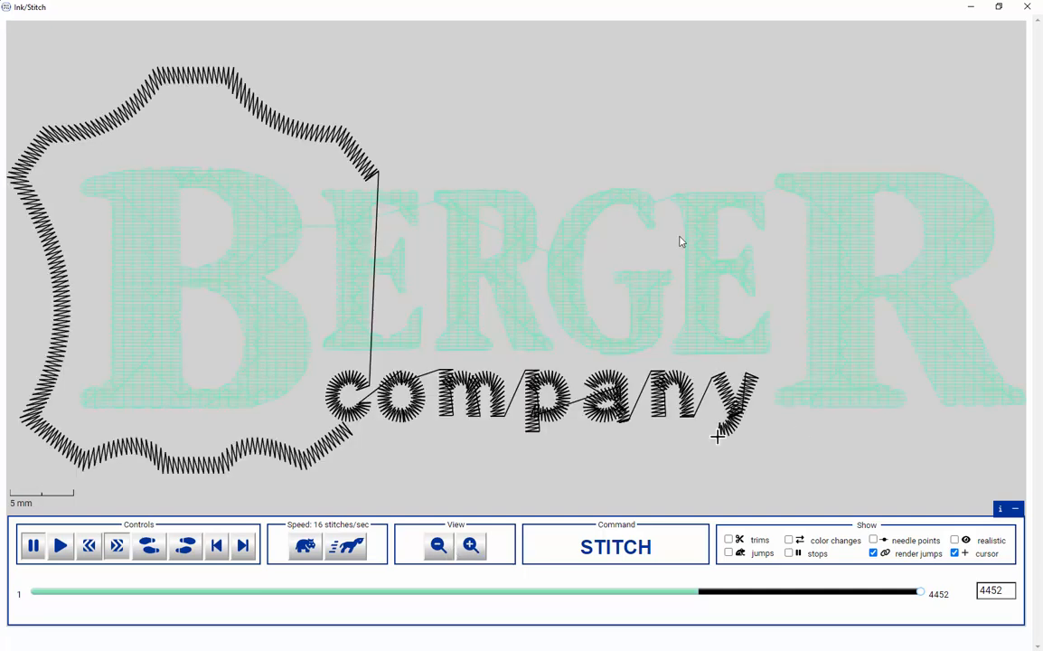
left_click(957, 541)
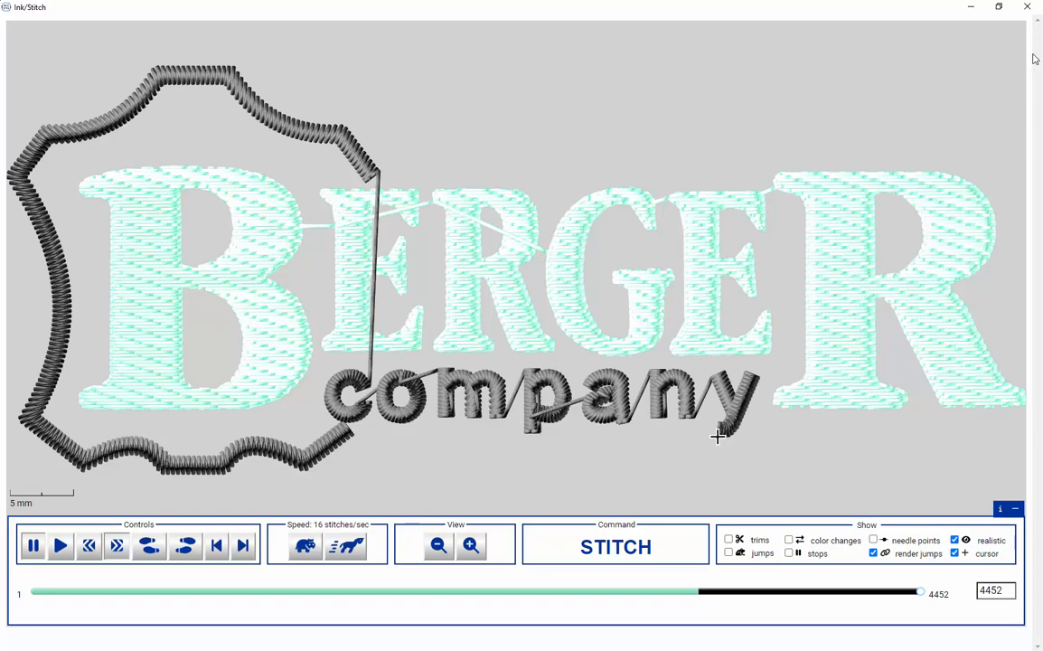
left_click(1028, 6)
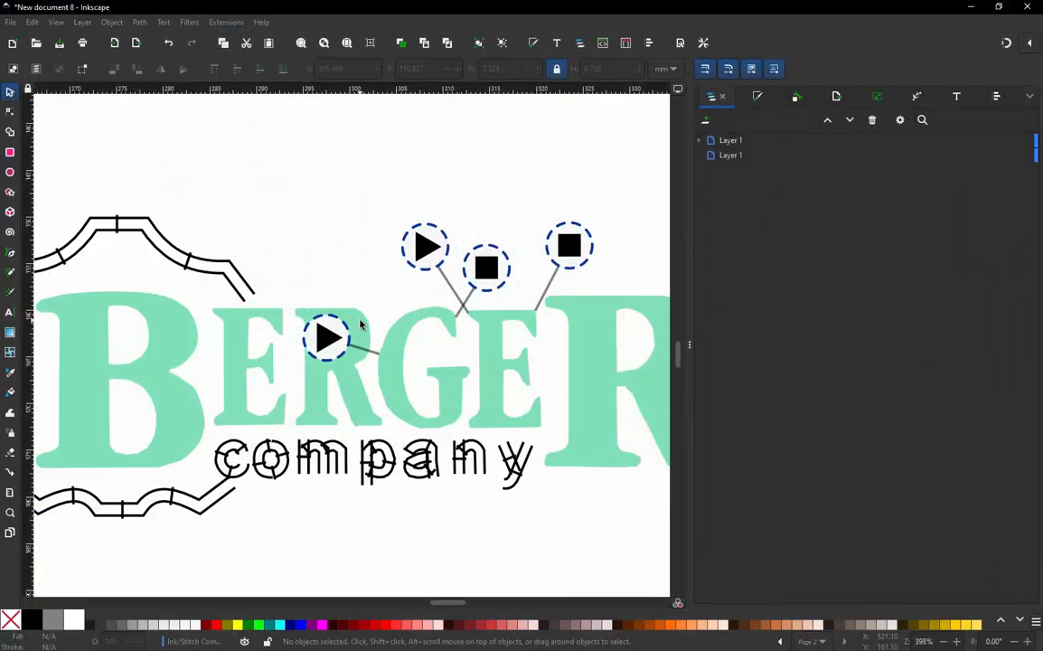
- Attach the Fill stitch starting position and Fill stitch ending position commands to the small "R"
left_click(360, 323)
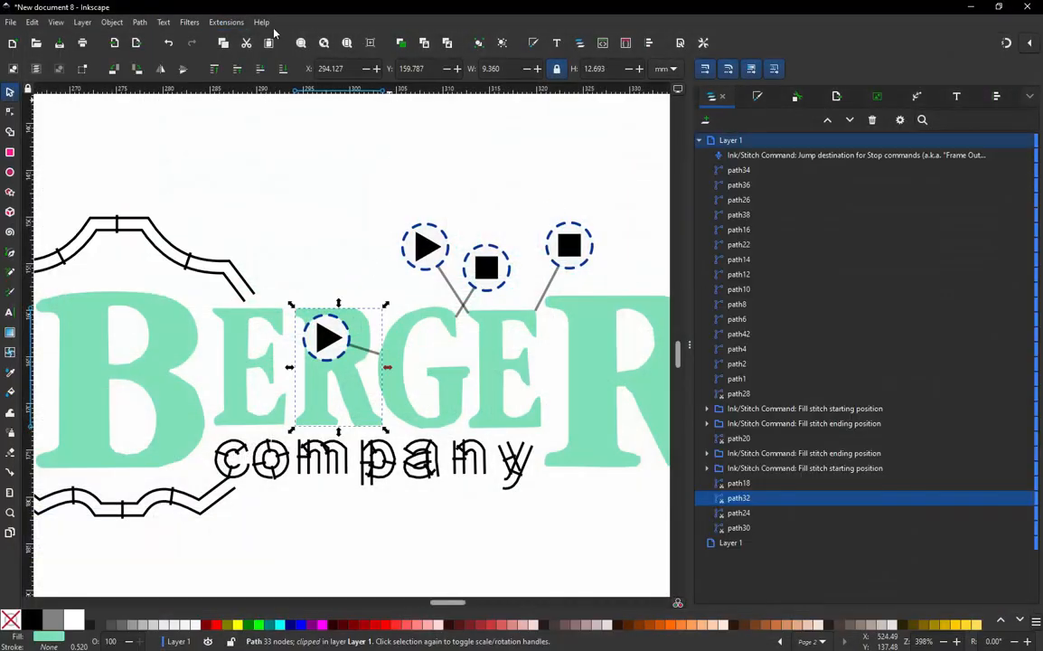
left_click(226, 21)
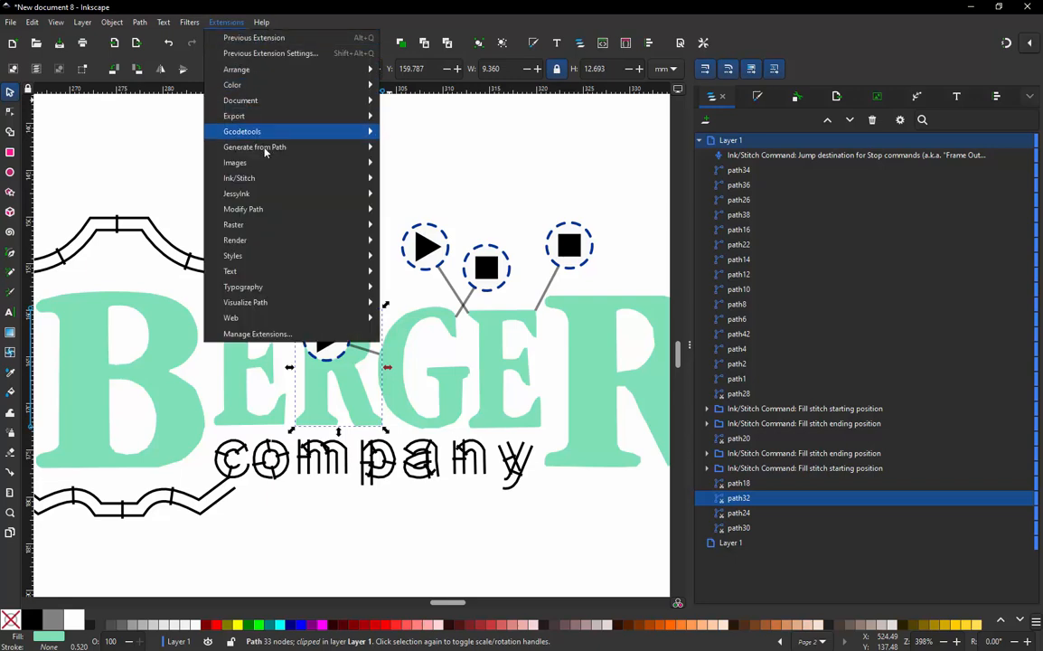
mouse_move(272, 180)
mouse_move(462, 244)
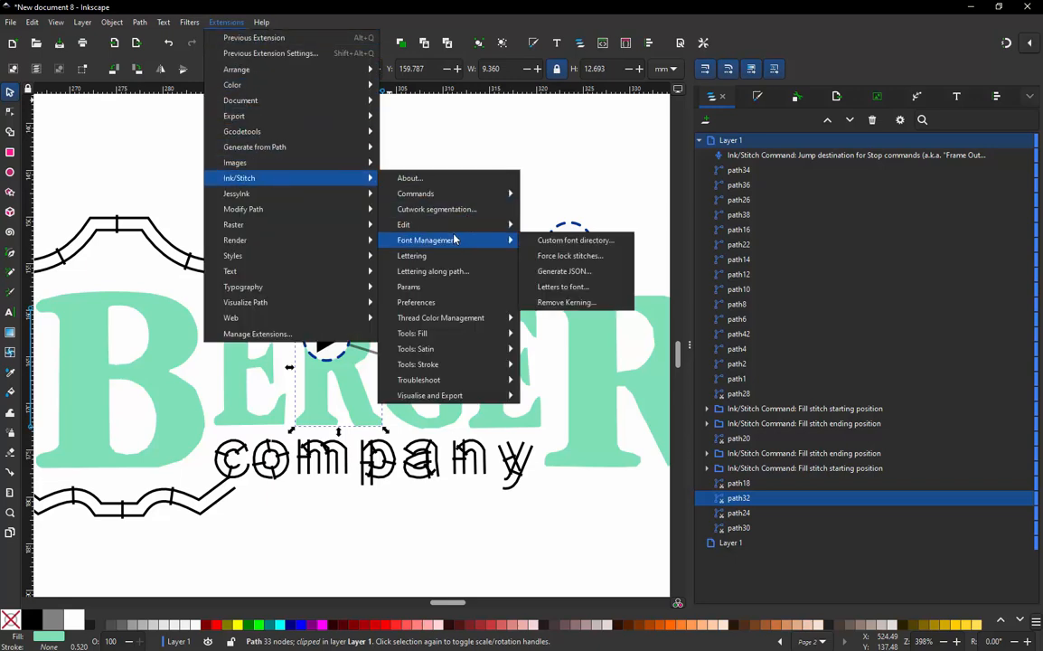
mouse_move(458, 193)
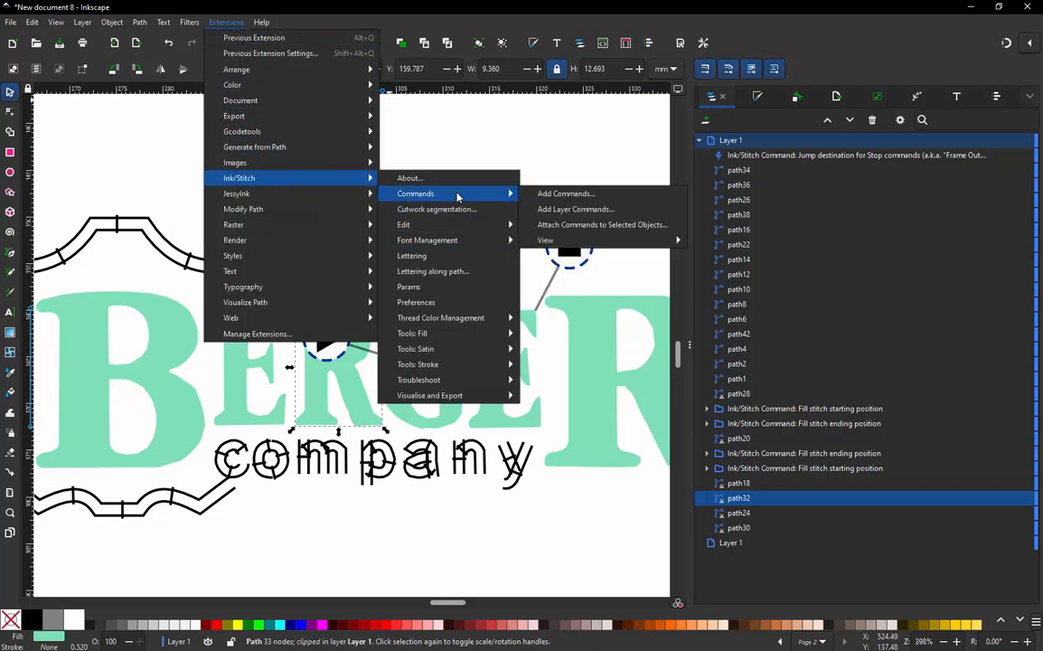
left_click(588, 225)
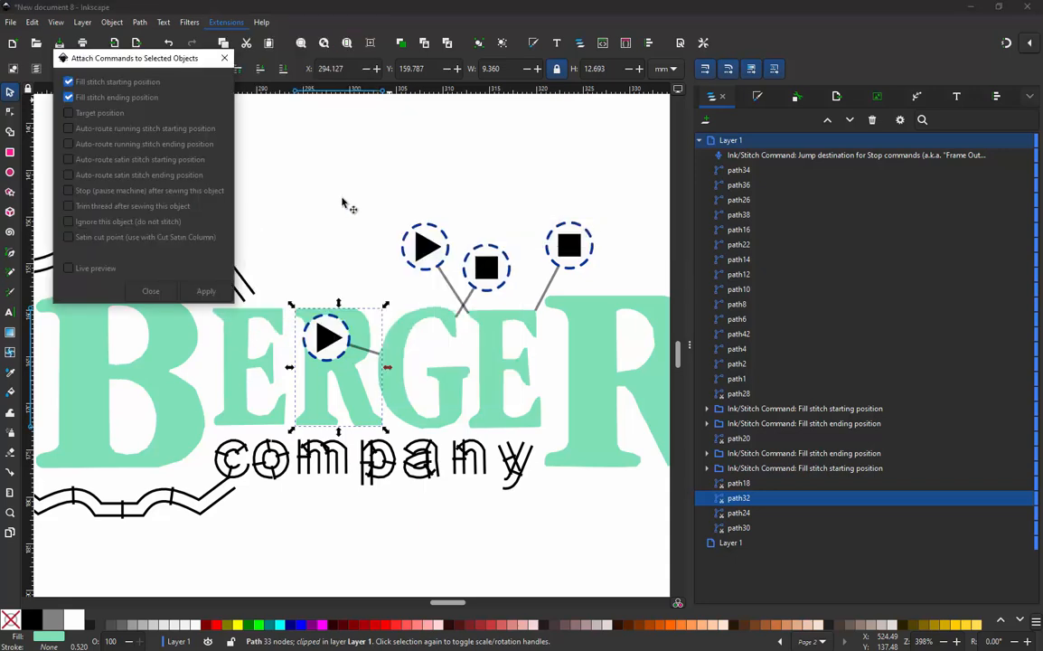
left_click(215, 293)
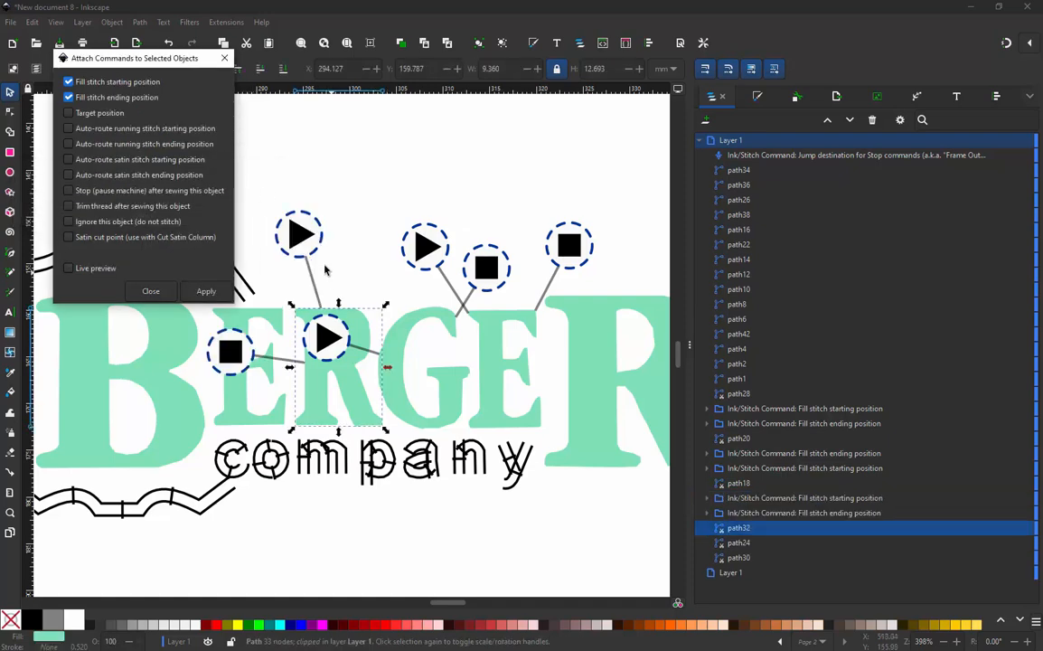
- Move the small "R"'s ending position symbol onto the "G" and its starting position symbol above the first "E"
left_click_drag(236, 352, 499, 325)
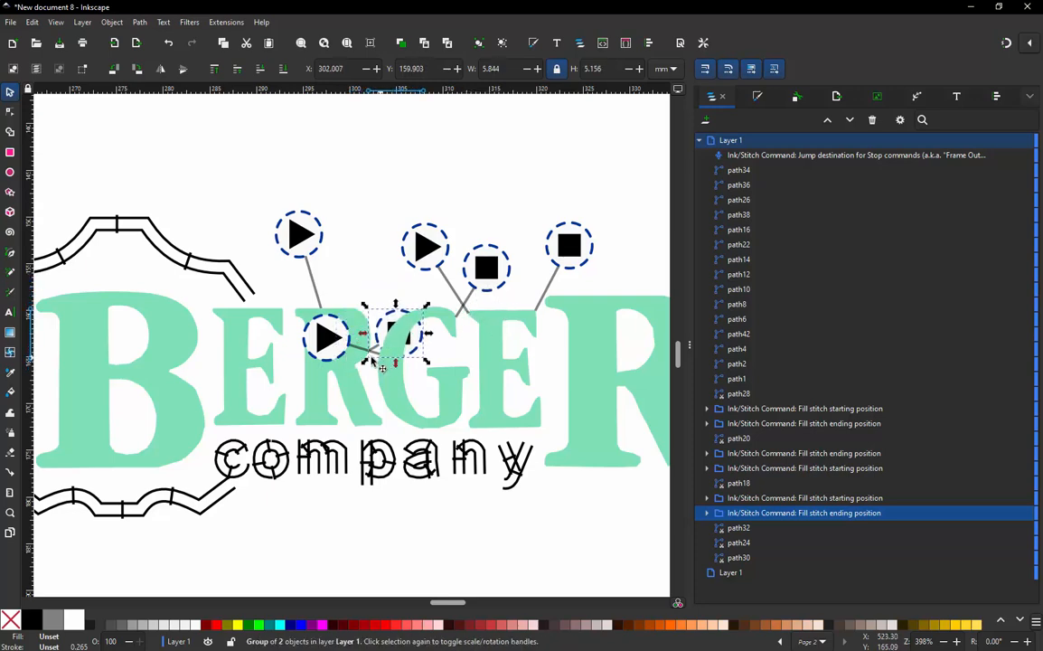
left_click(298, 237)
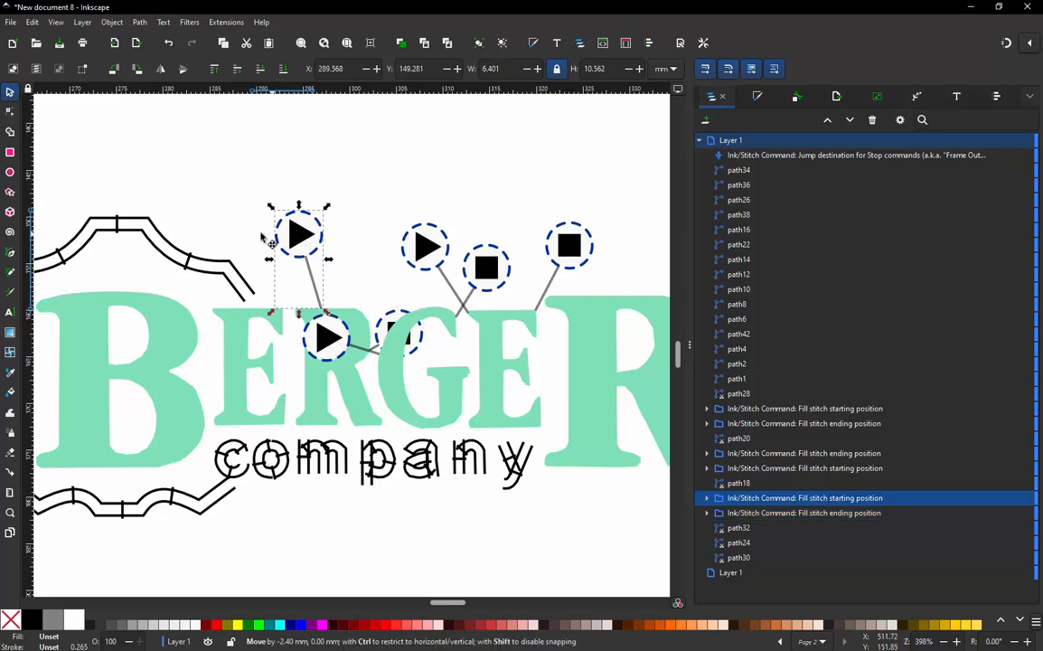
left_click_drag(299, 240, 237, 237)
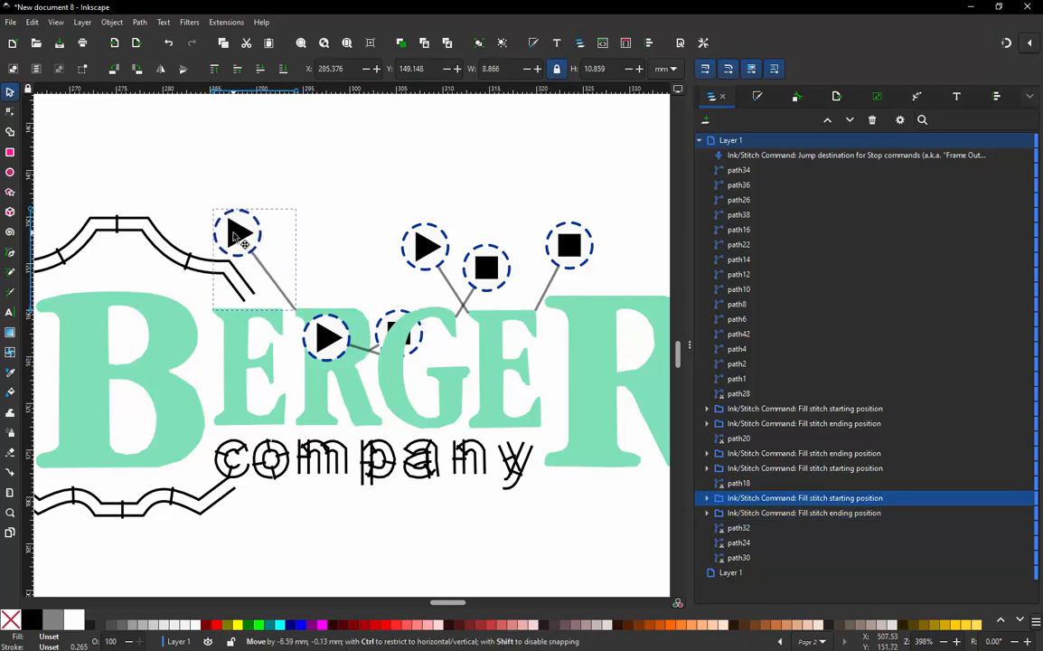
- Attach the Fill stitch starting position and Fill stitch ending position commands to the first "E" after the "B"
left_click(274, 321)
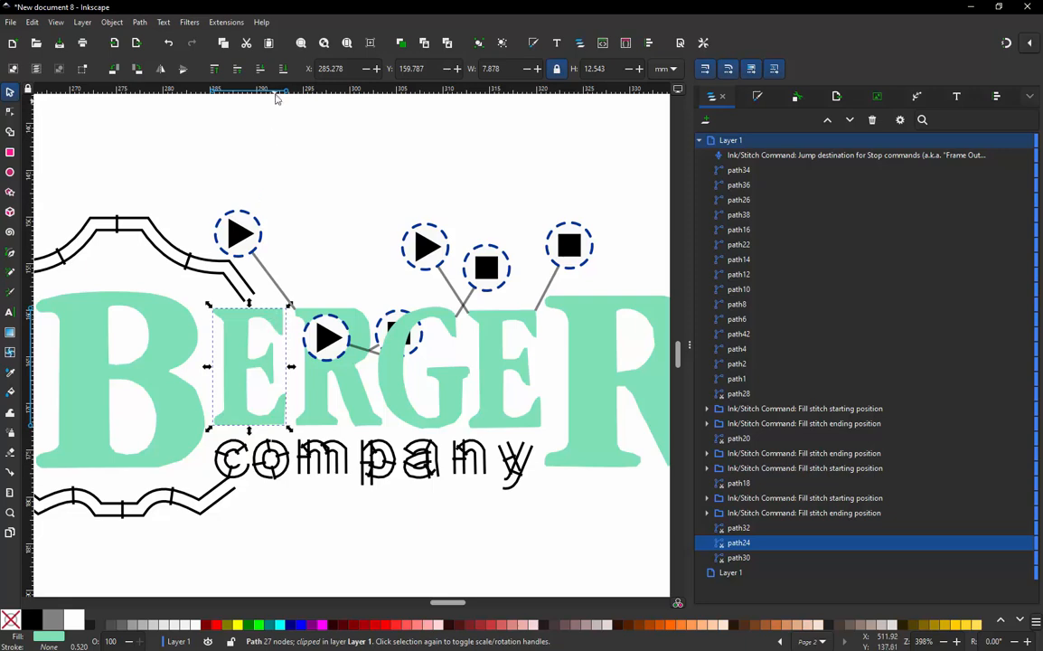
left_click(226, 22)
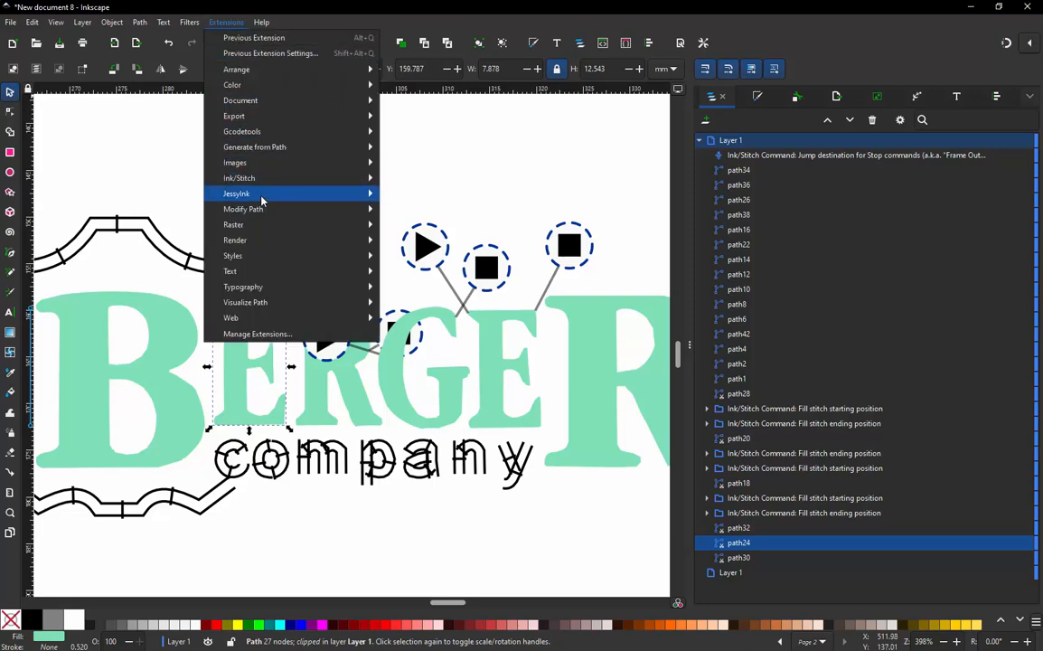
mouse_move(262, 183)
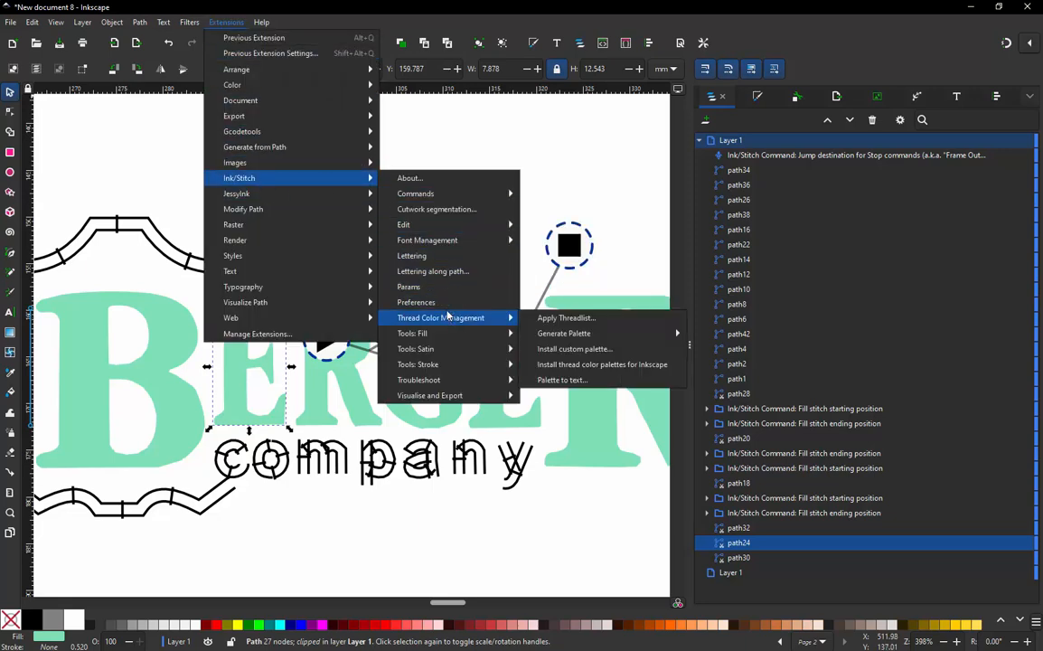
mouse_move(447, 244)
mouse_move(446, 197)
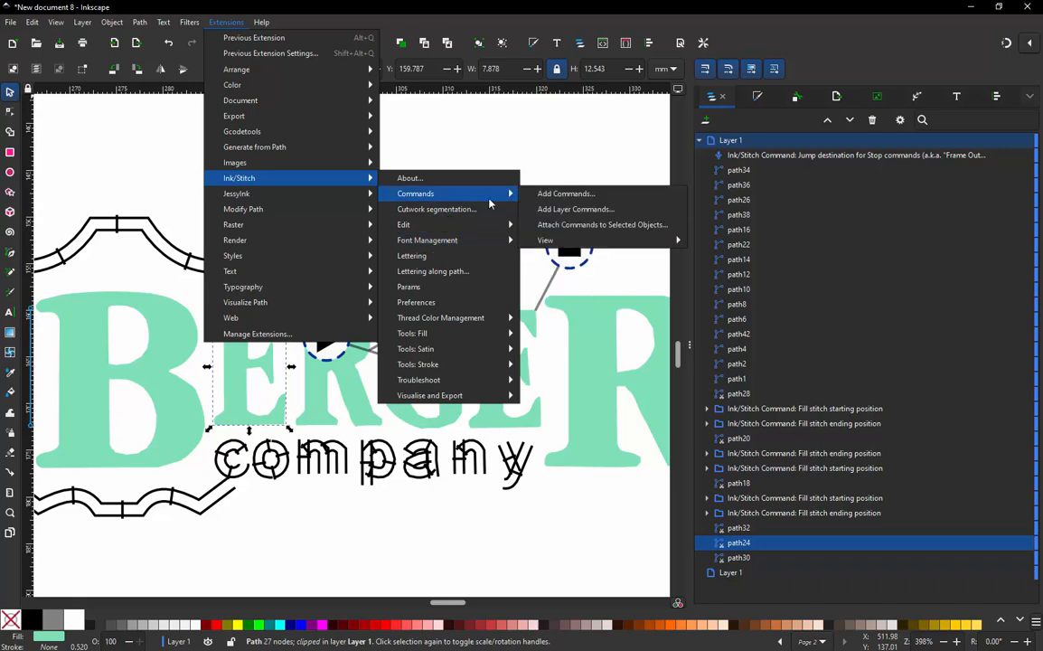
left_click(592, 224)
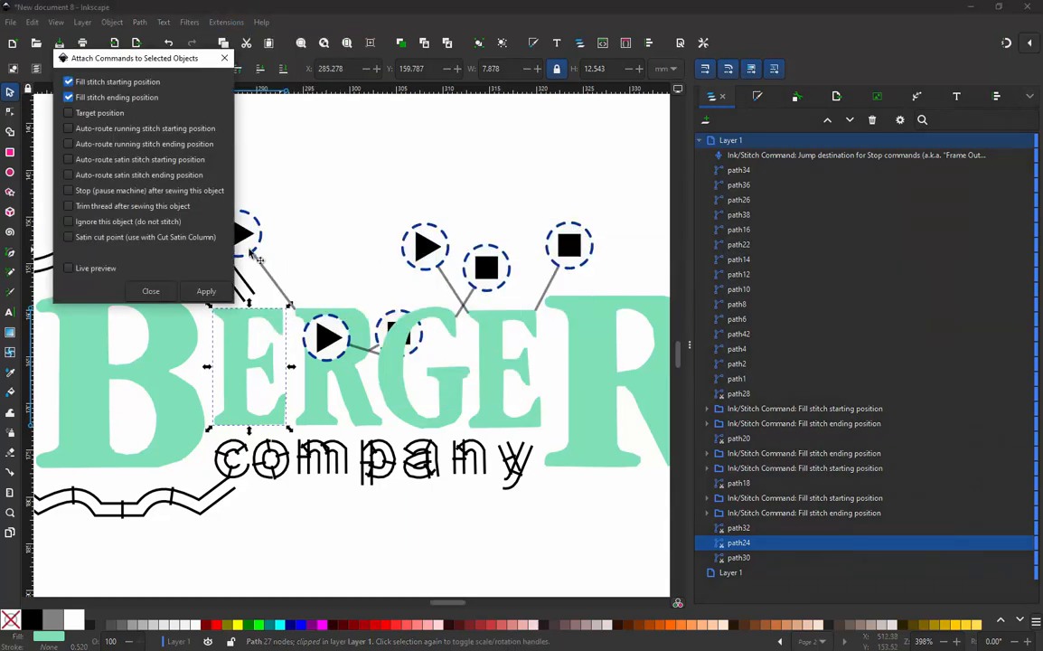
left_click(212, 295)
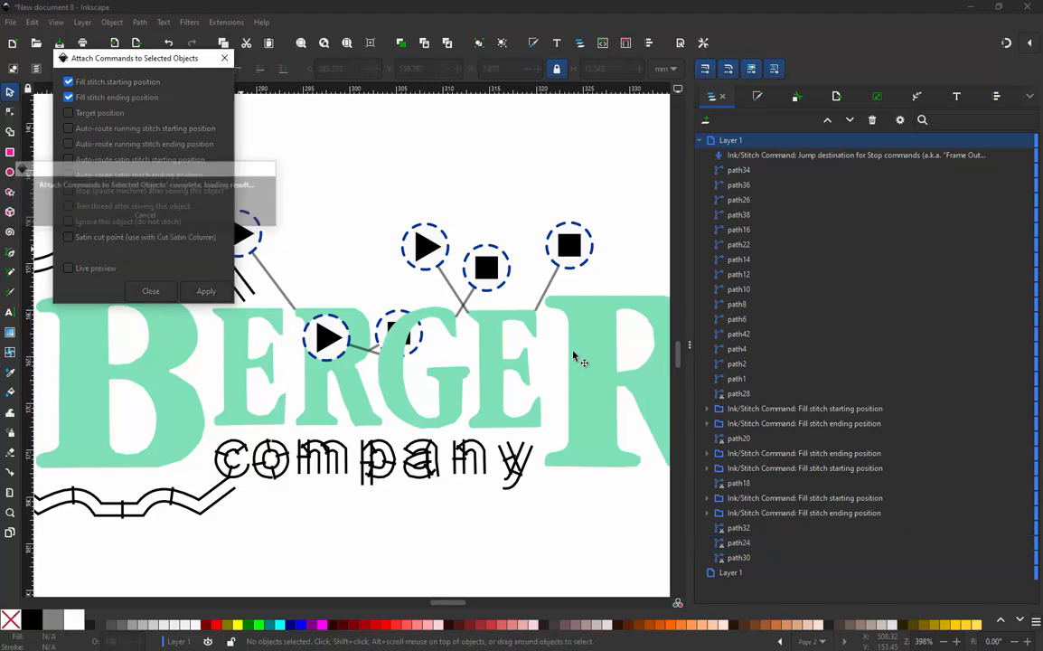
- Place the first "E"'s ending symbol above the small "R" and starting symbol below the "B", moving the "R"'s starting symbol clear above the "B"
left_click_drag(144, 357, 404, 227)
left_click_drag(237, 231, 210, 311)
left_click_drag(239, 306, 188, 187)
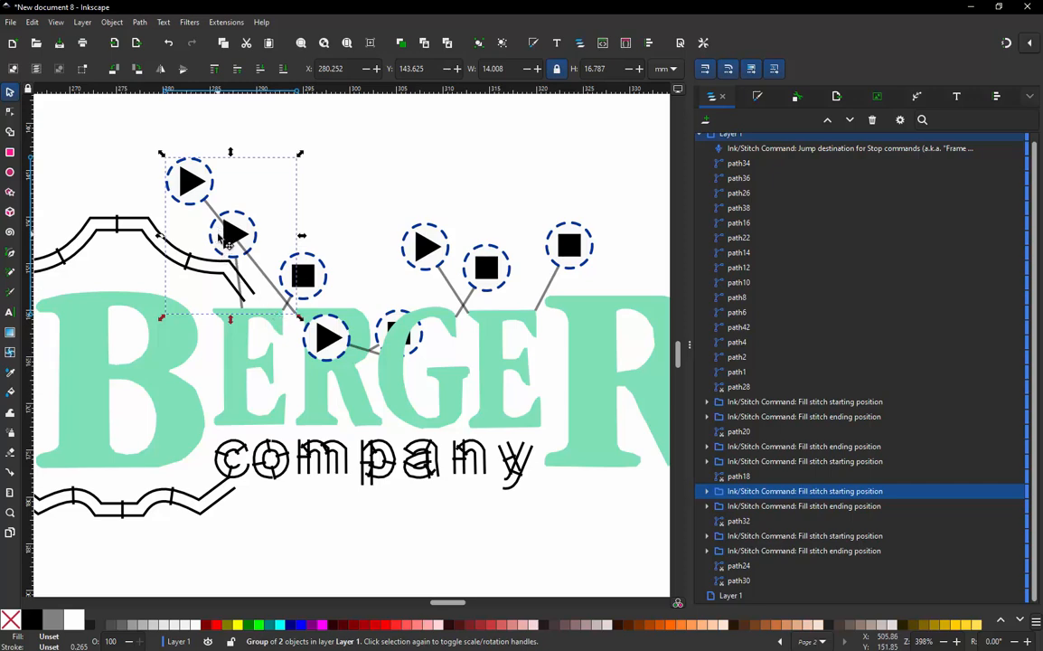
left_click_drag(206, 244, 186, 481)
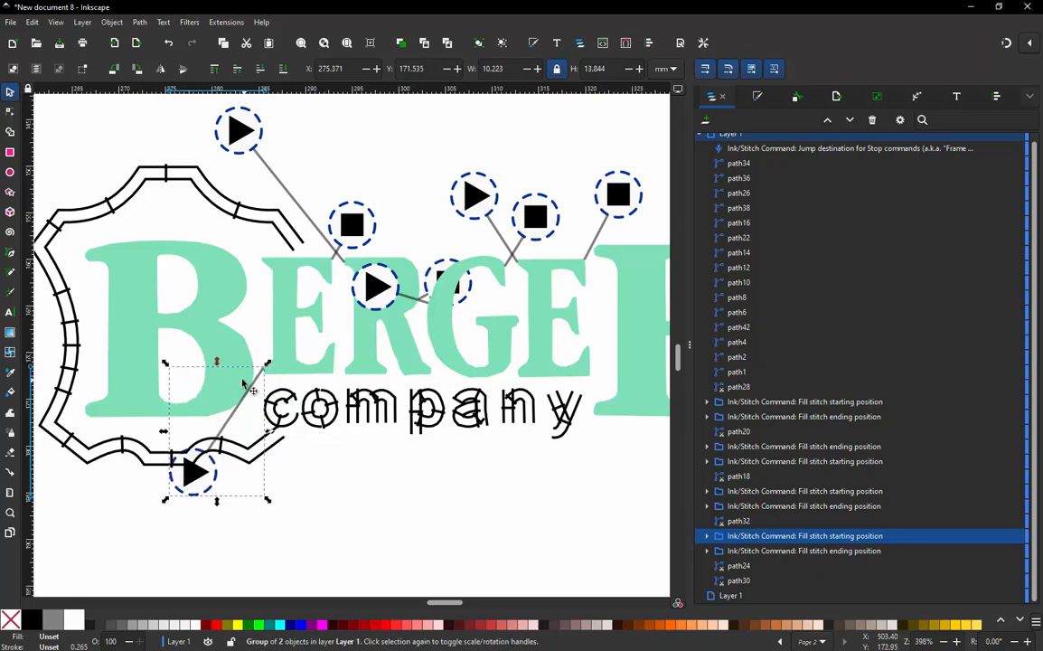
- Attach the Fill stitch starting position and Fill stitch ending position commands to the large "B"
left_click(238, 366)
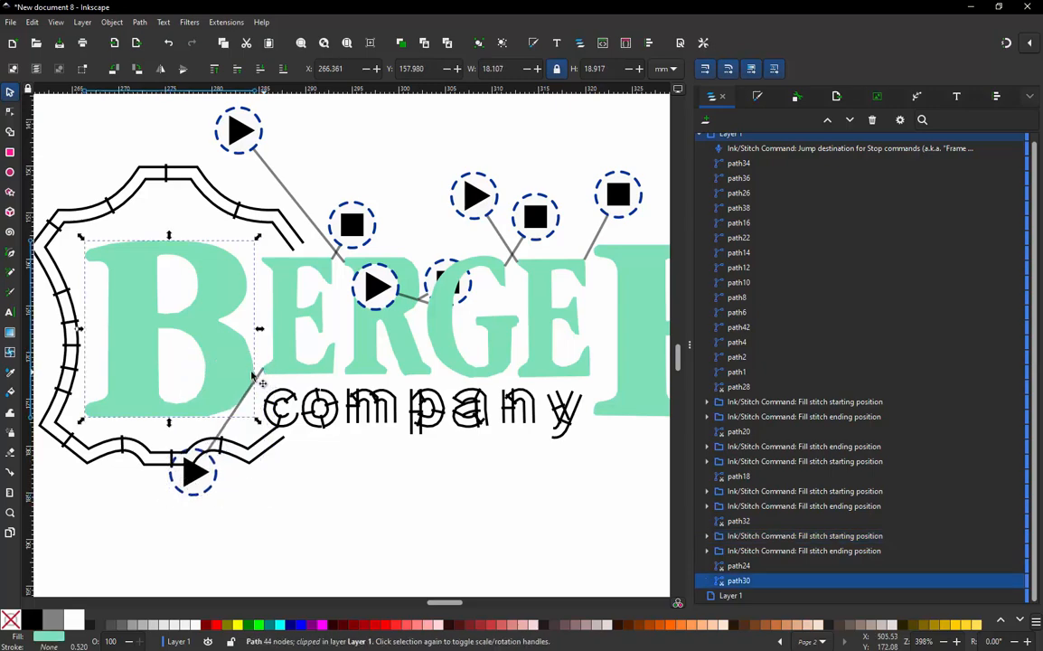
left_click(226, 23)
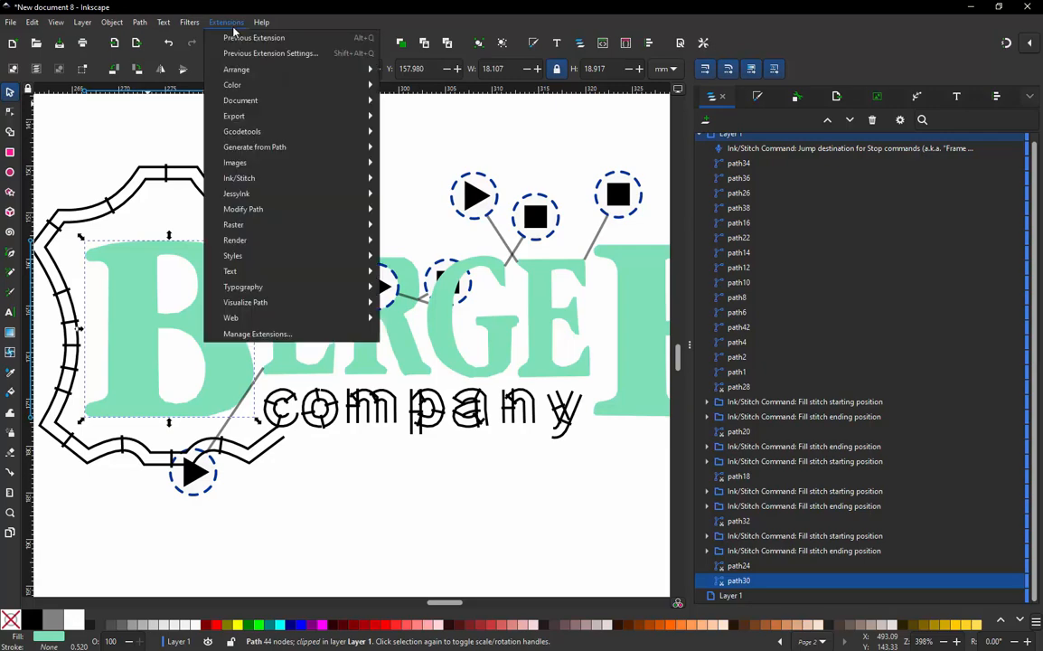
mouse_move(321, 174)
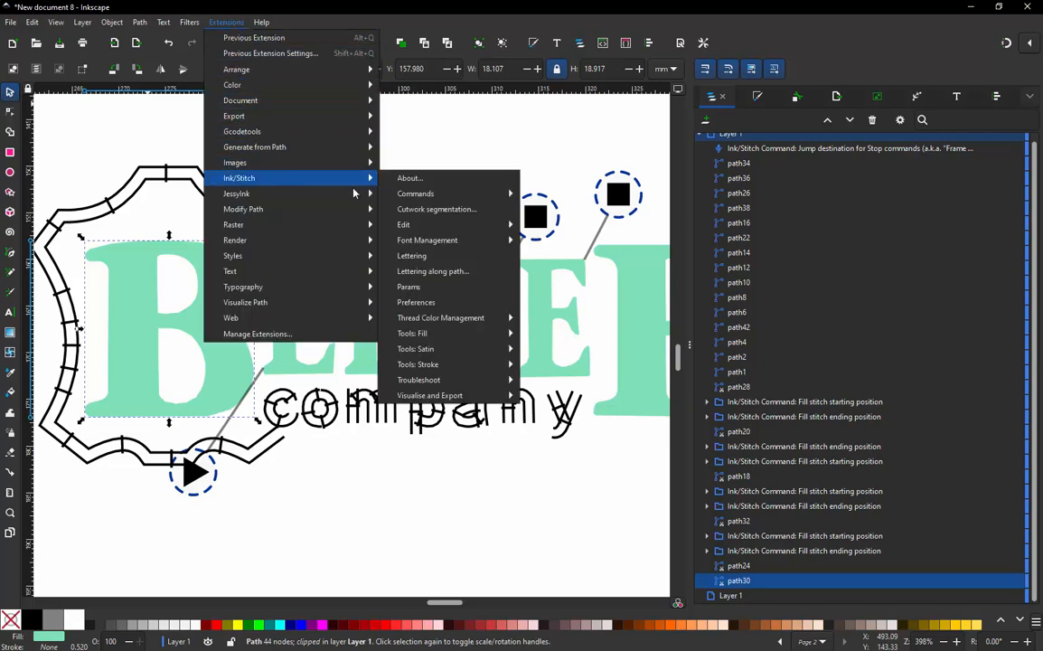
mouse_move(411, 193)
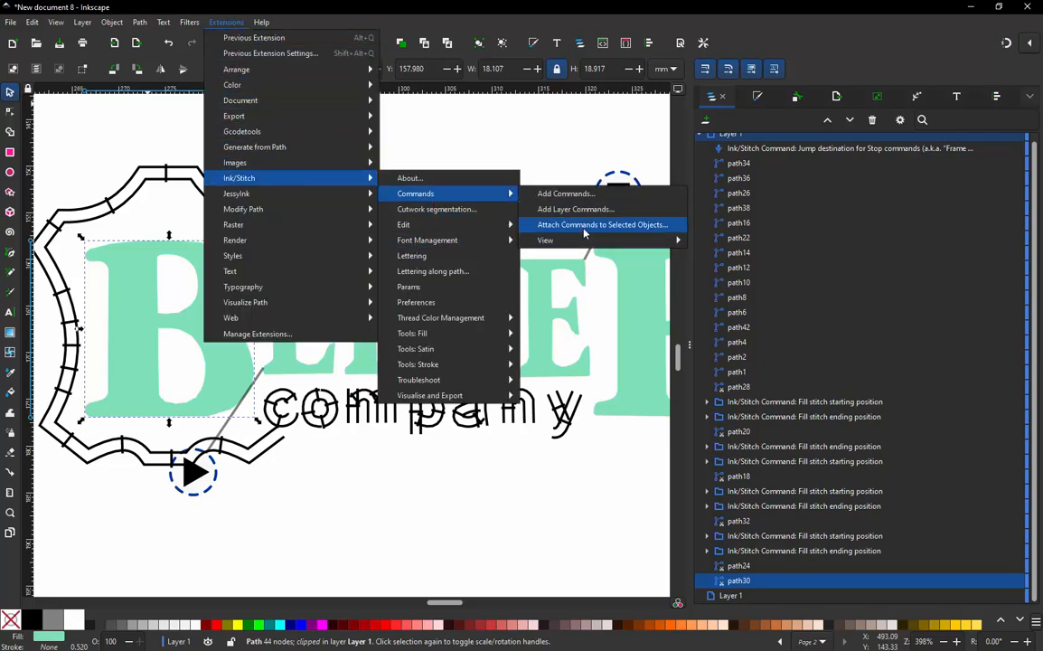
left_click(583, 225)
left_click(207, 291)
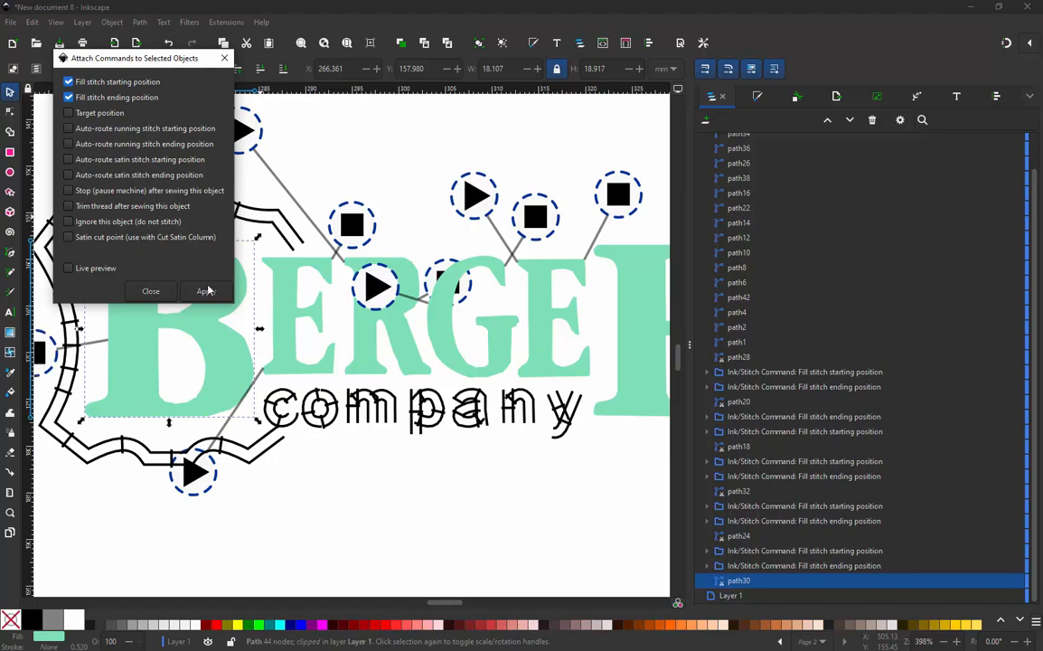
left_click(150, 291)
- Place the "B"'s ending position symbol just under the first "E" and its starting position symbol outside the shield's upper-left corner
mouse_move(50, 360)
left_mouse_down()
mouse_move(196, 357)
mouse_move(264, 368)
mouse_move(298, 387)
left_mouse_up()
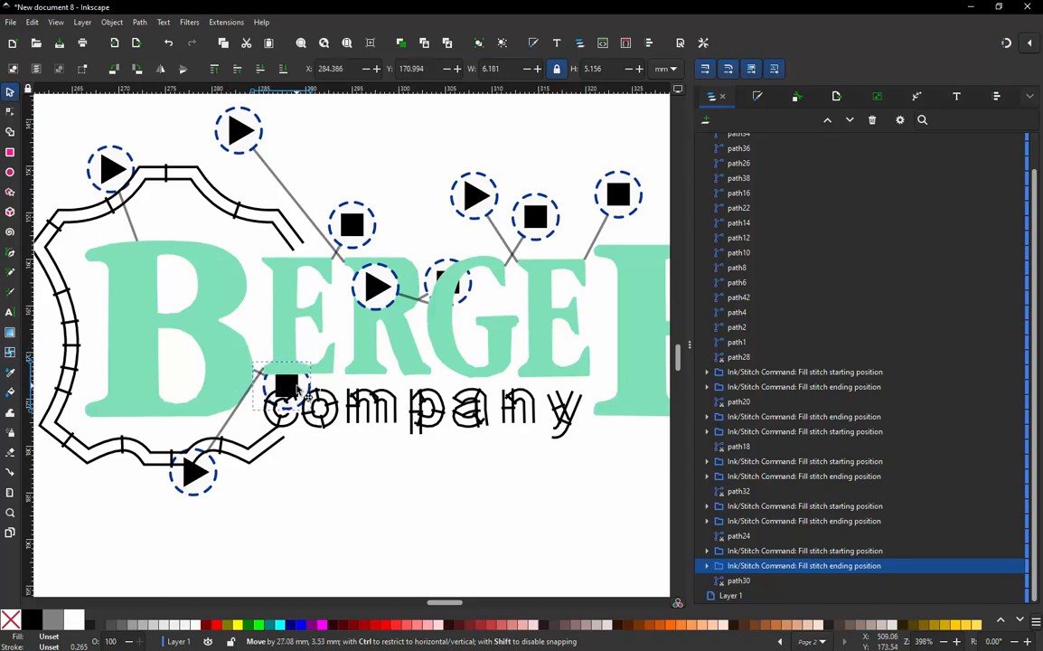
left_click(107, 172)
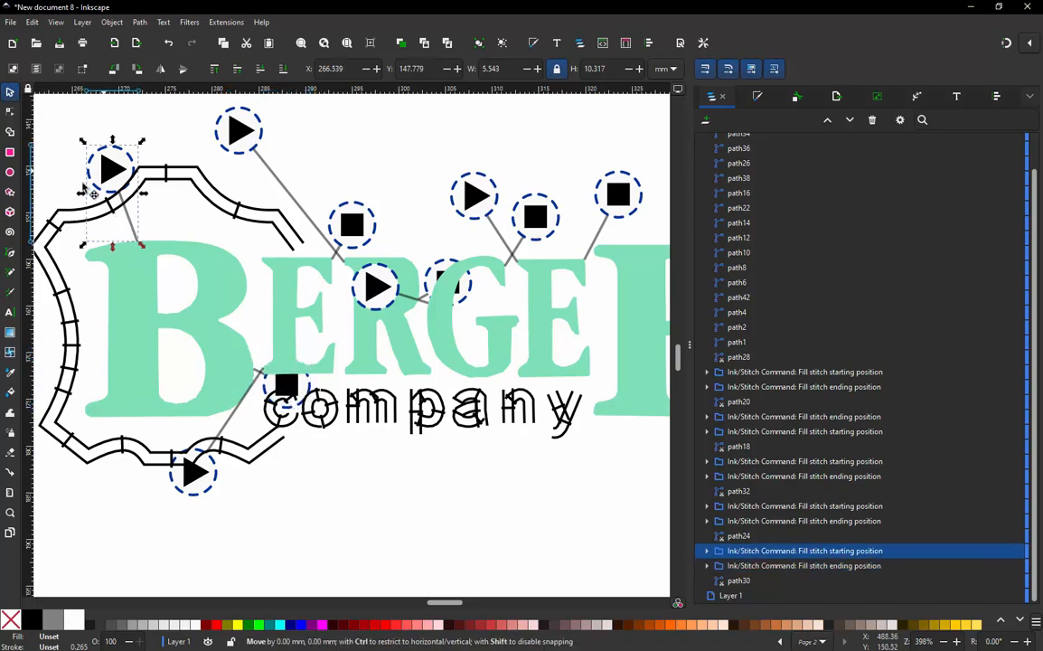
mouse_move(107, 172)
left_mouse_down()
mouse_move(36, 203)
mouse_move(47, 217)
mouse_move(238, 214)
mouse_move(295, 181)
mouse_move(260, 132)
left_mouse_up()
- Deselect everything and preview the whole design's stitch-out in the Simulator / Realistic Preview with realistic rendering enabled
left_click(226, 22)
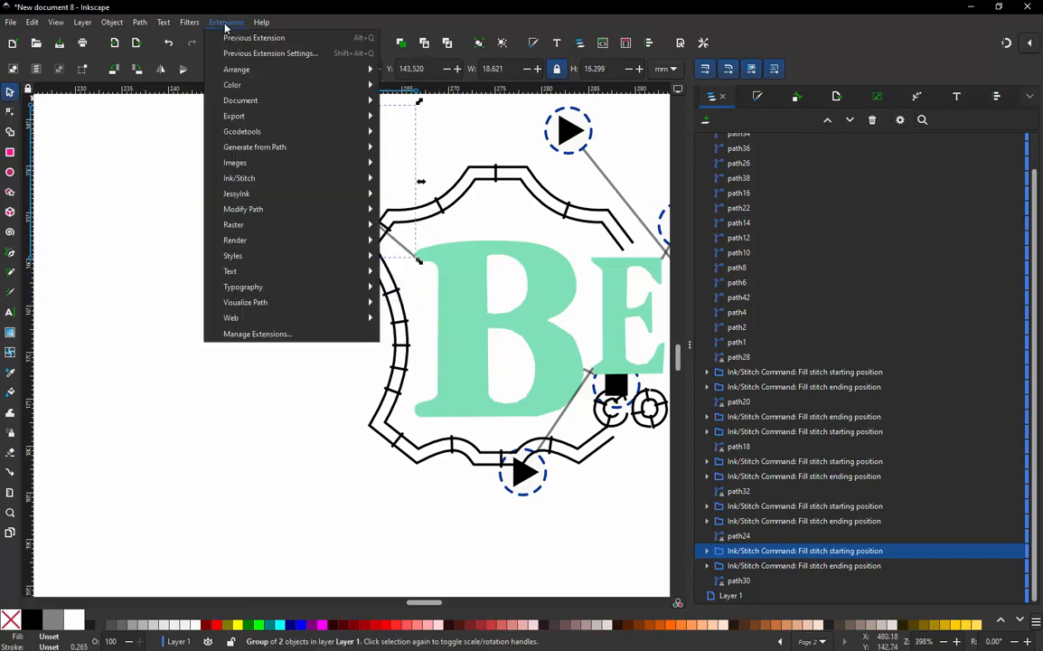
left_click(154, 246)
left_click(155, 246)
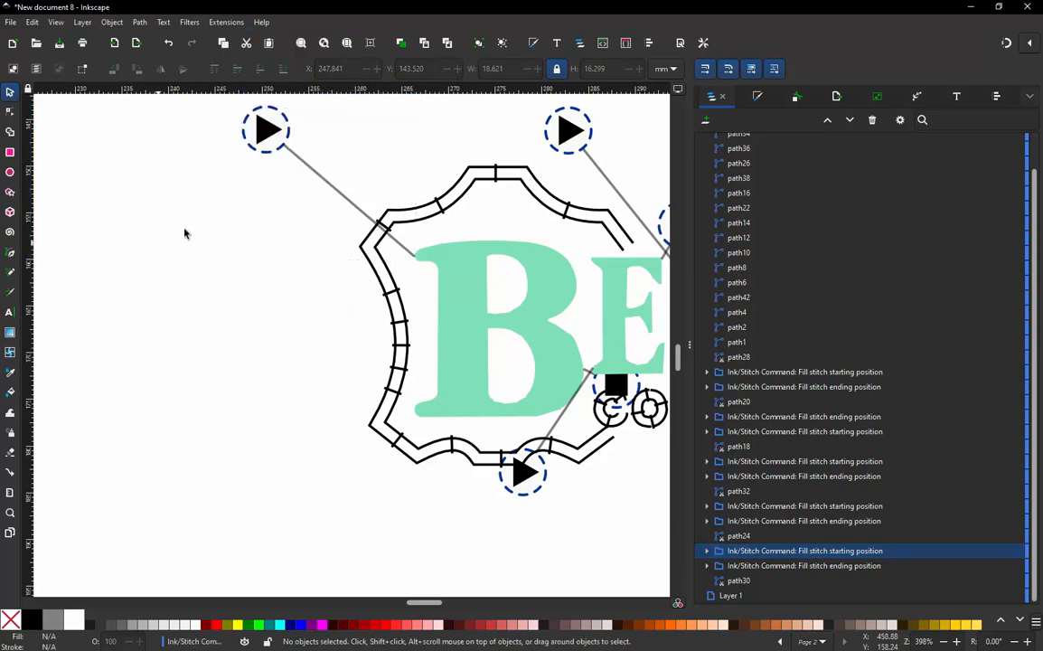
left_click(226, 22)
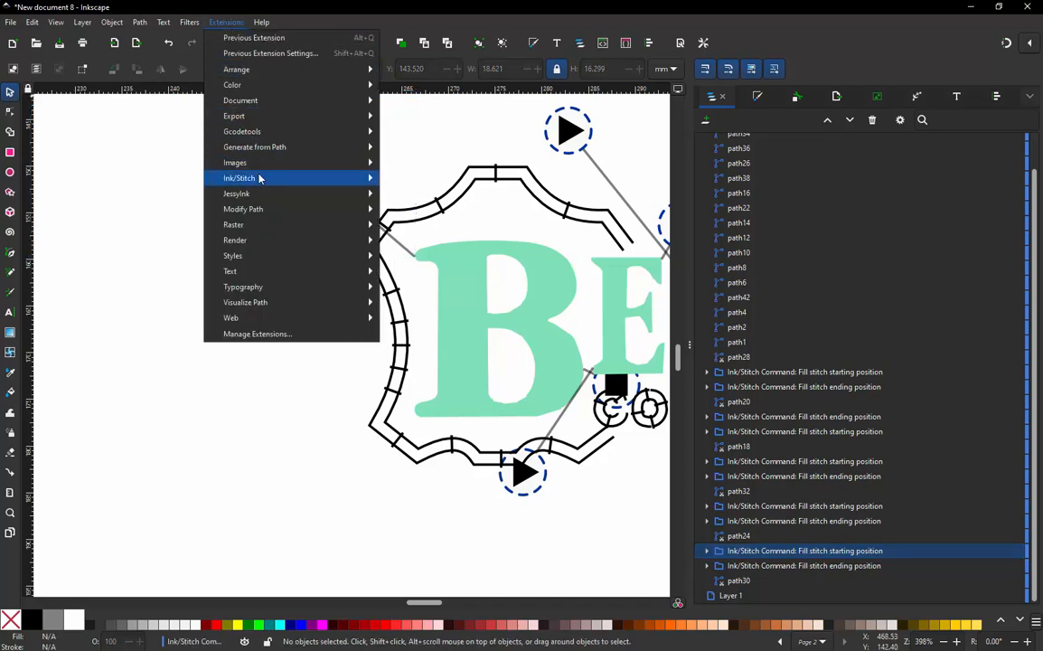
mouse_move(257, 178)
mouse_move(455, 395)
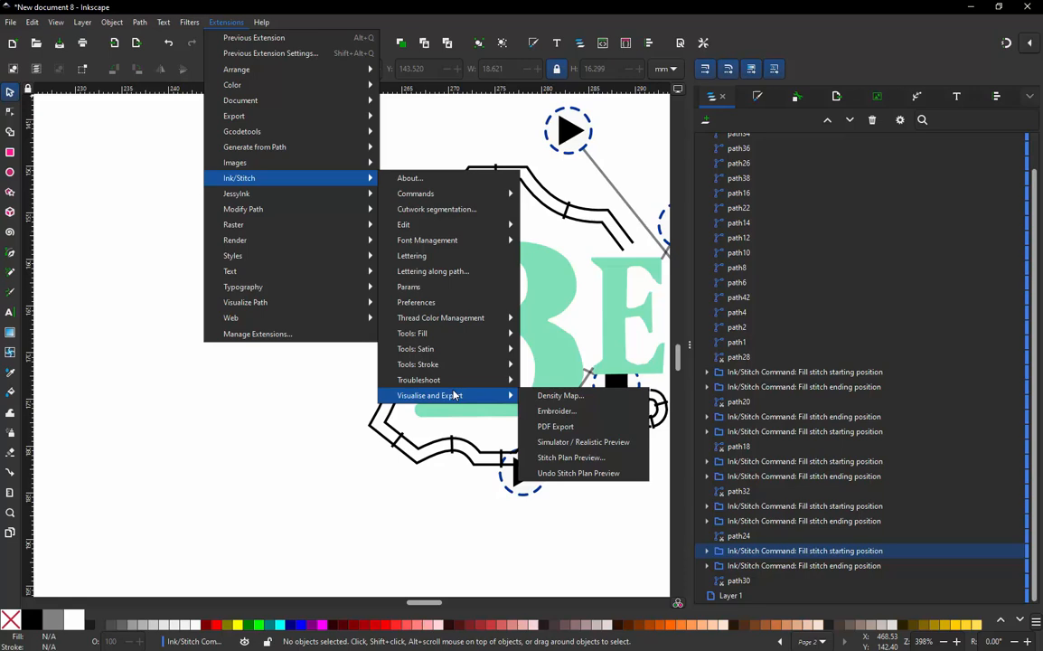
left_click(561, 442)
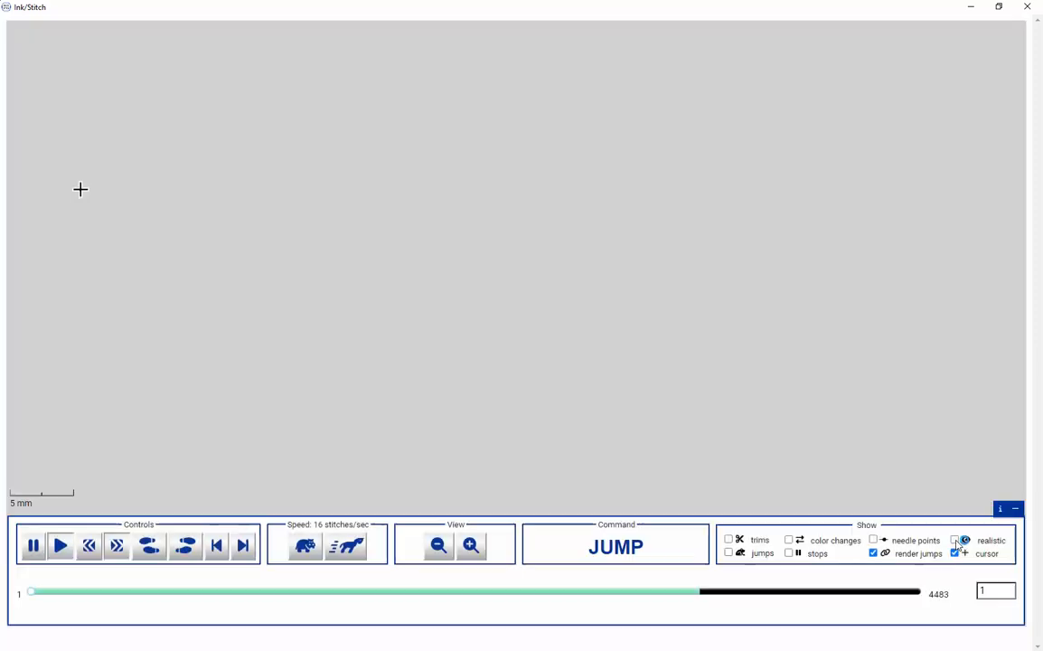
left_click(956, 541)
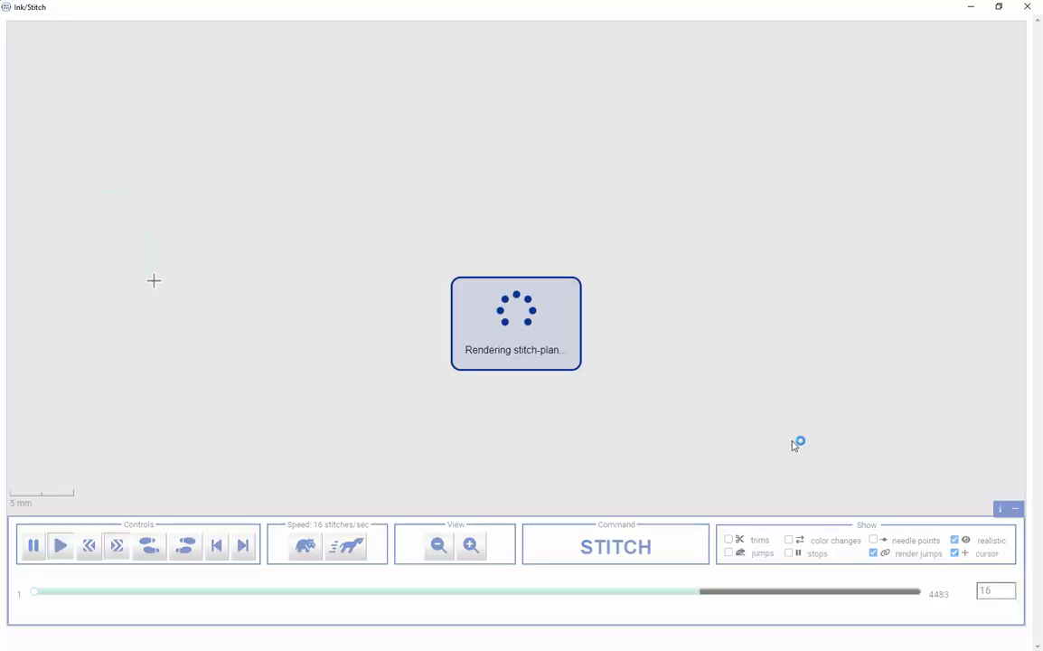